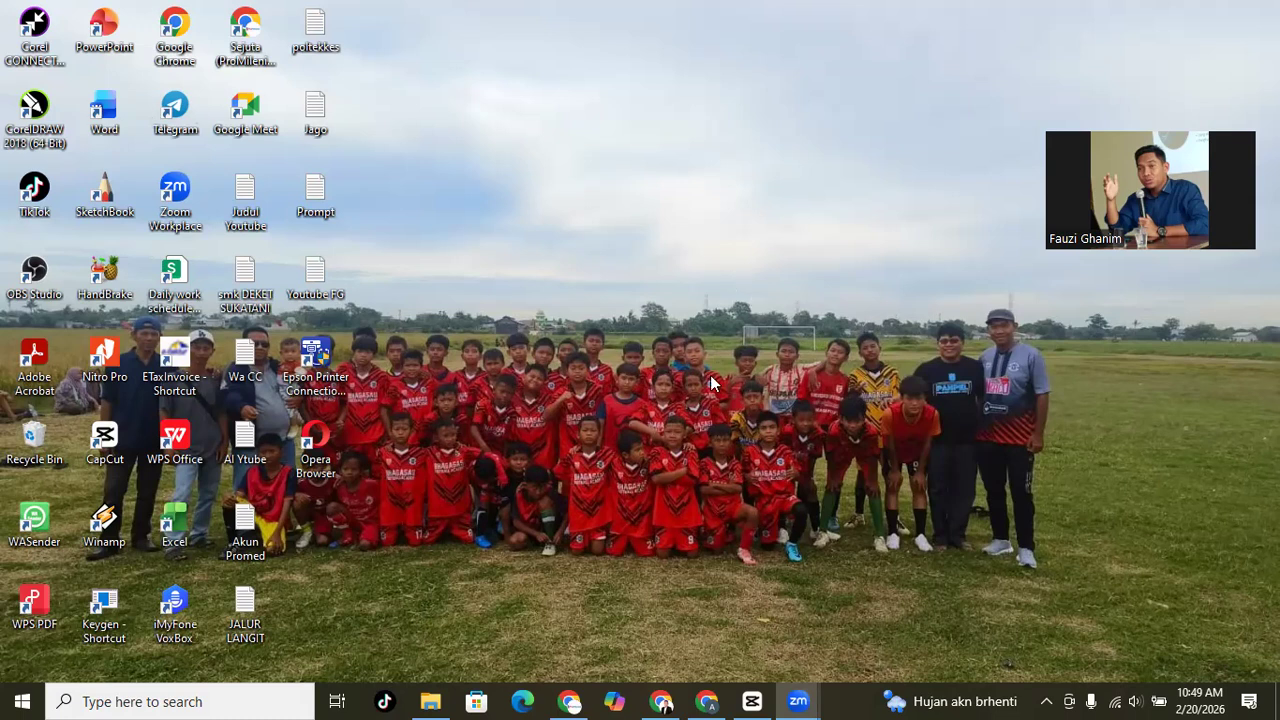
# Switch to CapCut and create a new video project.
pyautogui.click(752, 700)
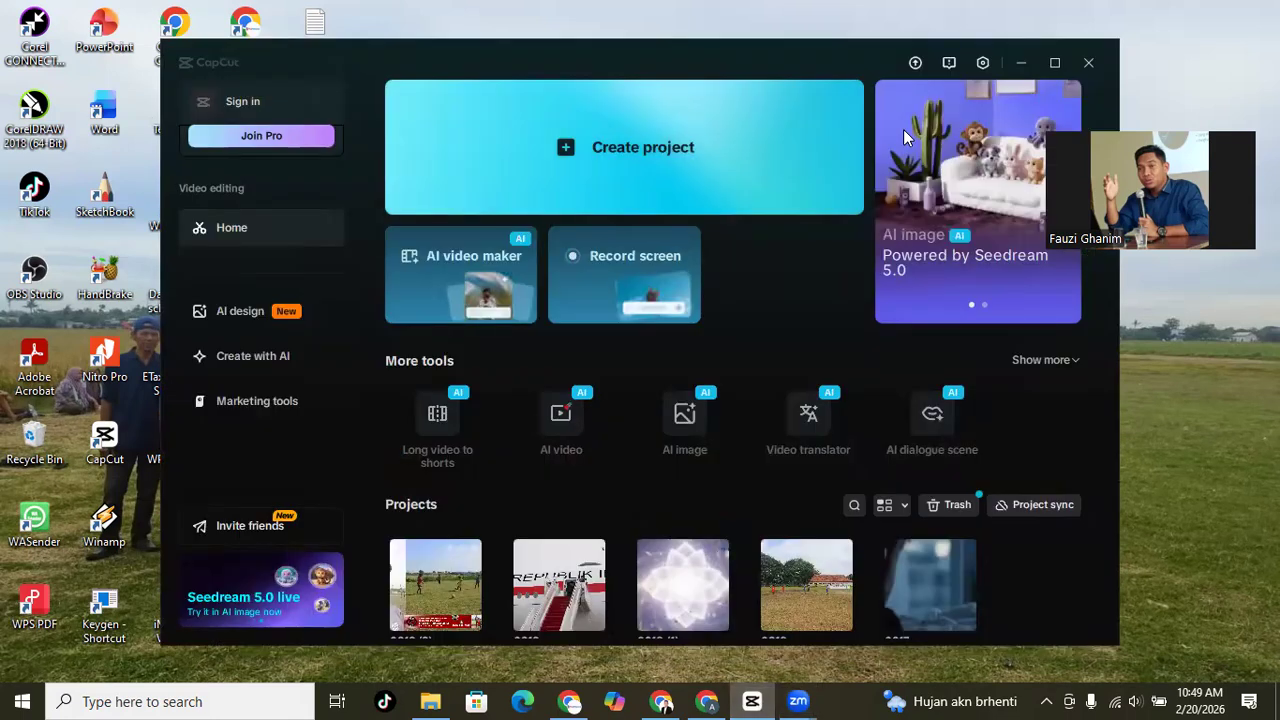
pyautogui.moveTo(304, 64); pyautogui.dragTo(292, 97)
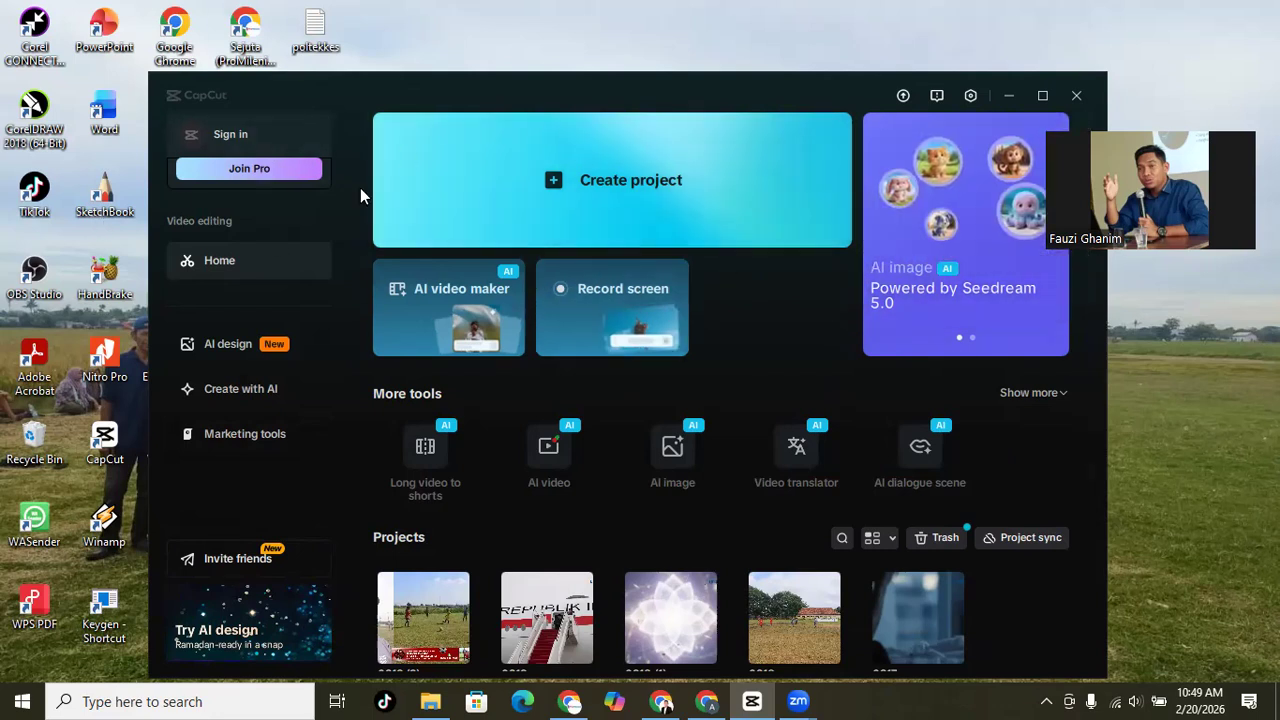
pyautogui.click(619, 197)
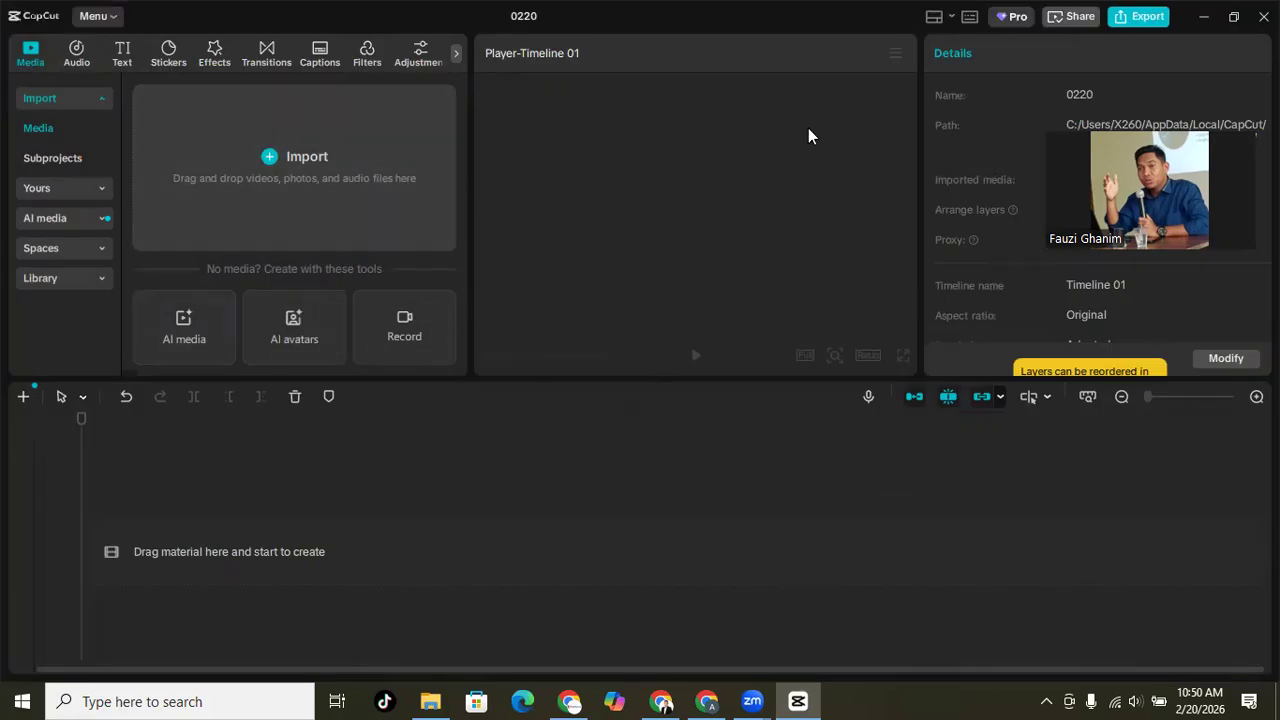
# Restore the maximized editor window, reposition it so the taskbar stays visible, and widen it to the full screen width.
pyautogui.doubleClick(412, 24)
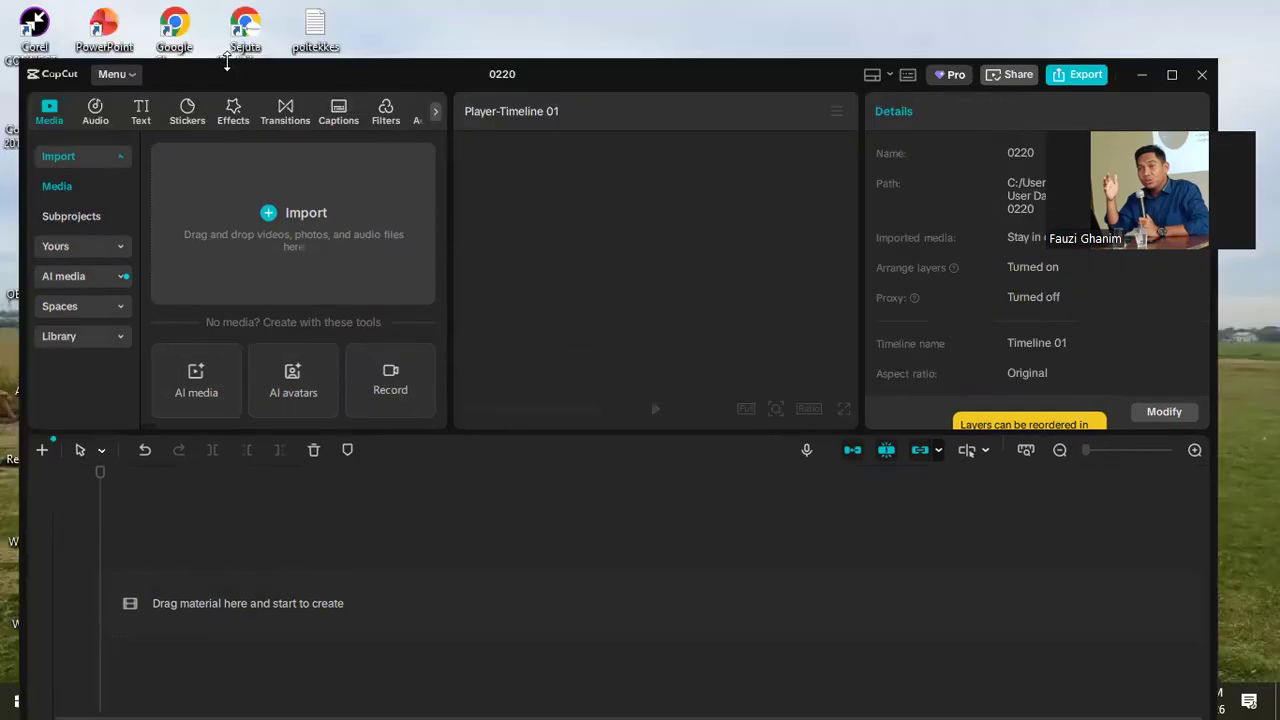
pyautogui.moveTo(228, 64); pyautogui.dragTo(285, 104)
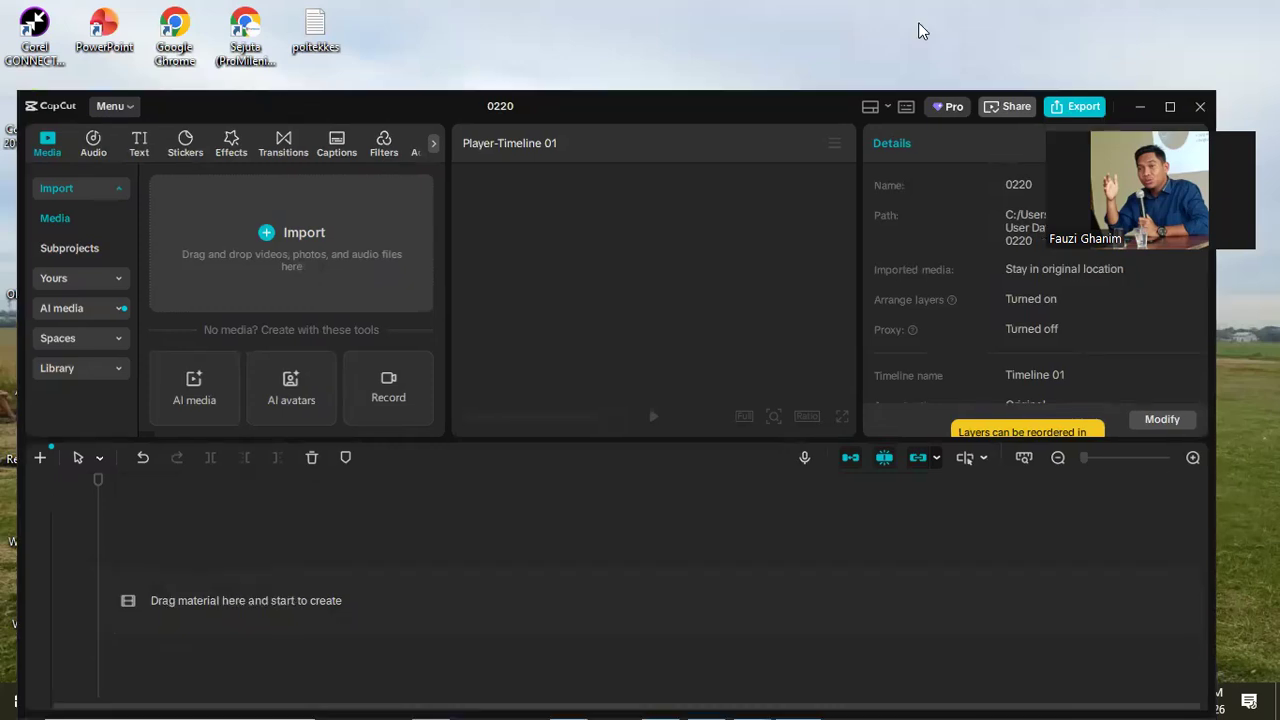
pyautogui.moveTo(675, 111); pyautogui.dragTo(665, 84)
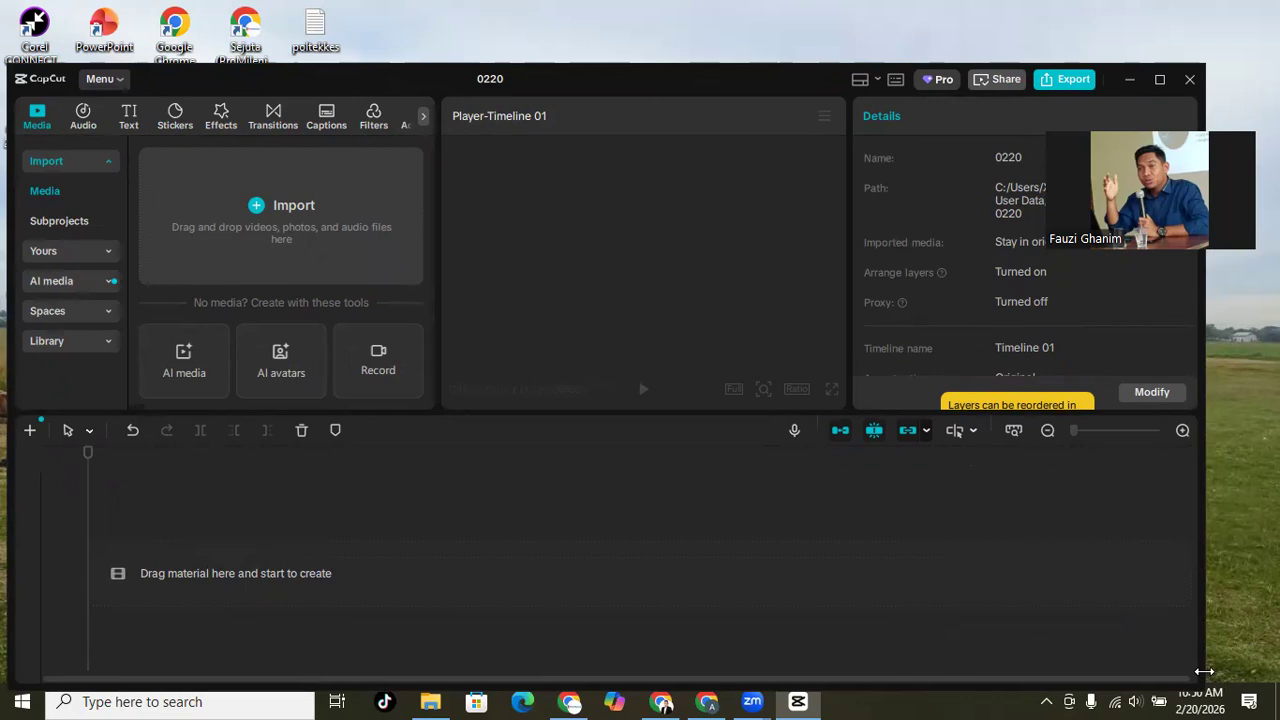
pyautogui.moveTo(1205, 684); pyautogui.dragTo(1279, 684)
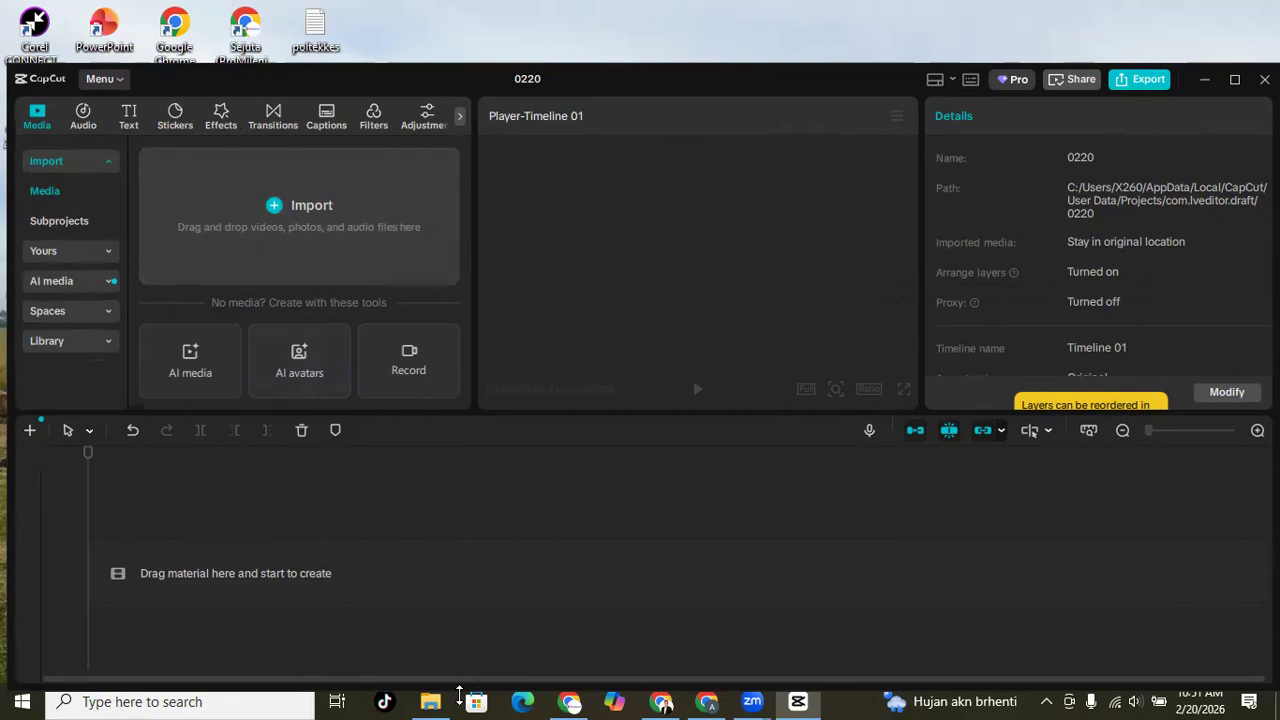
# Check the source media in the Downloads folder in File Explorer, and return to CapCut to open the media import dialog.
pyautogui.click(430, 701)
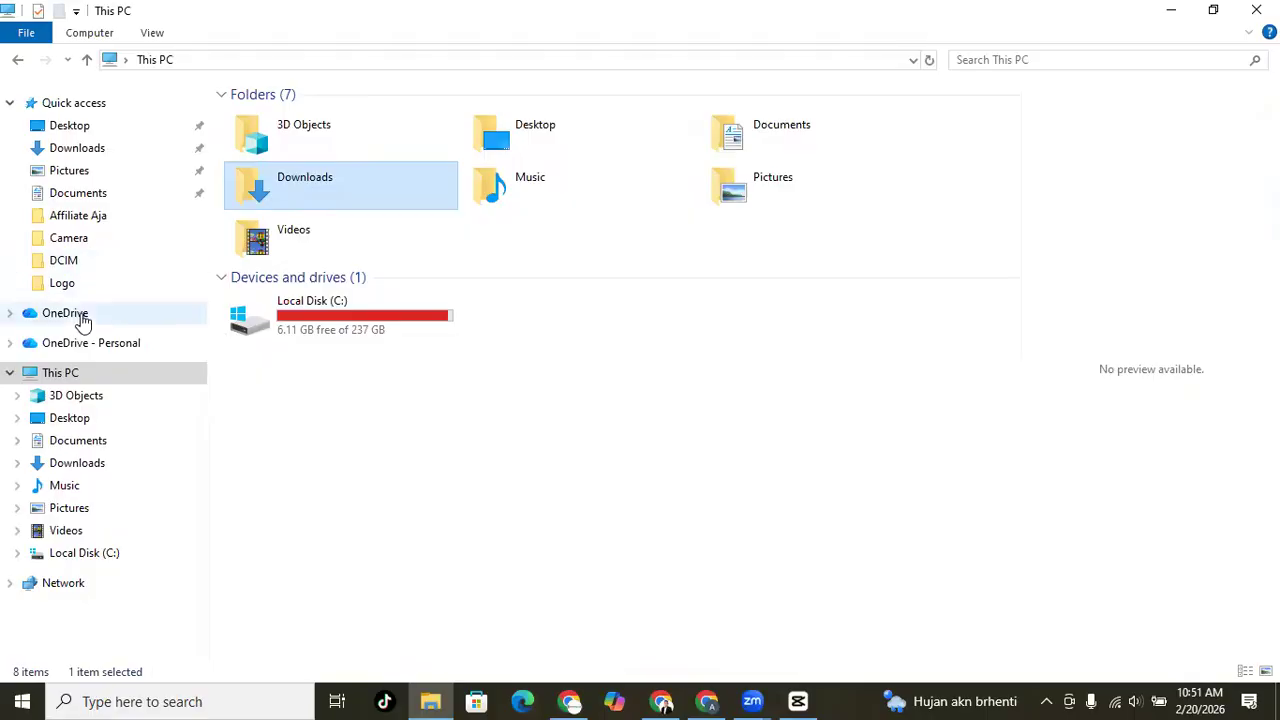
pyautogui.click(100, 149)
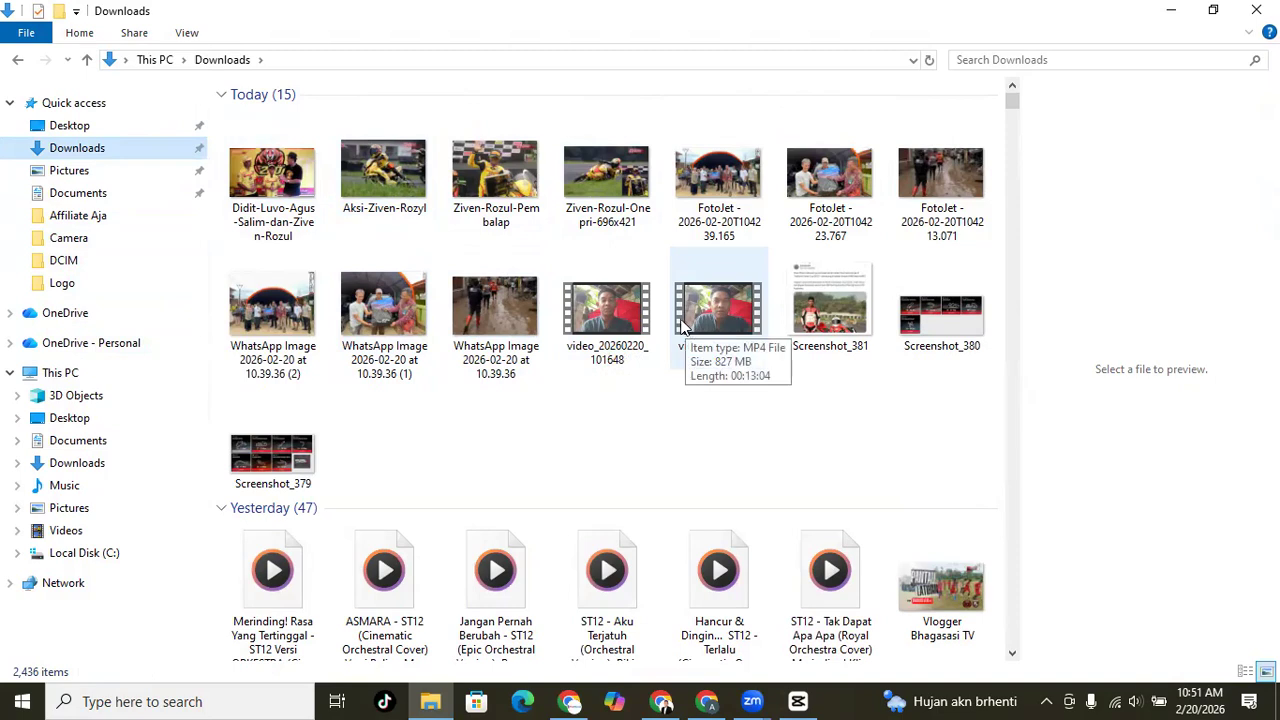
pyautogui.click(1176, 10)
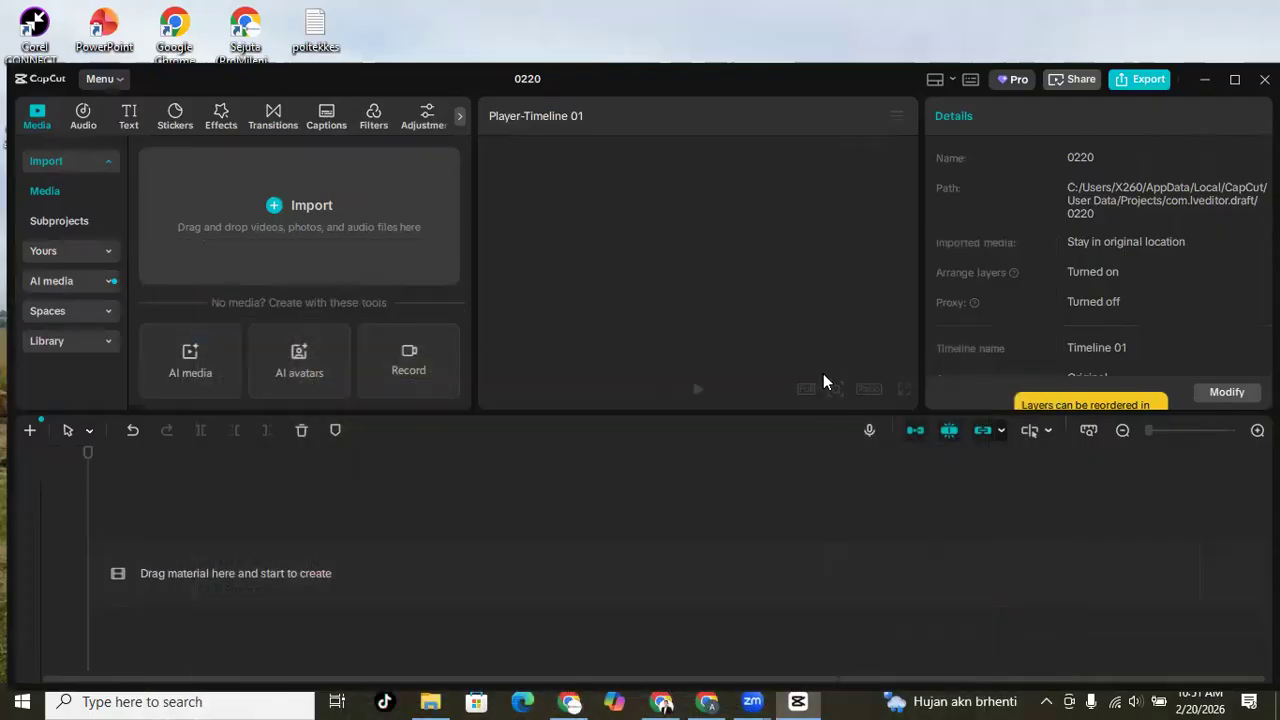
pyautogui.click(331, 252)
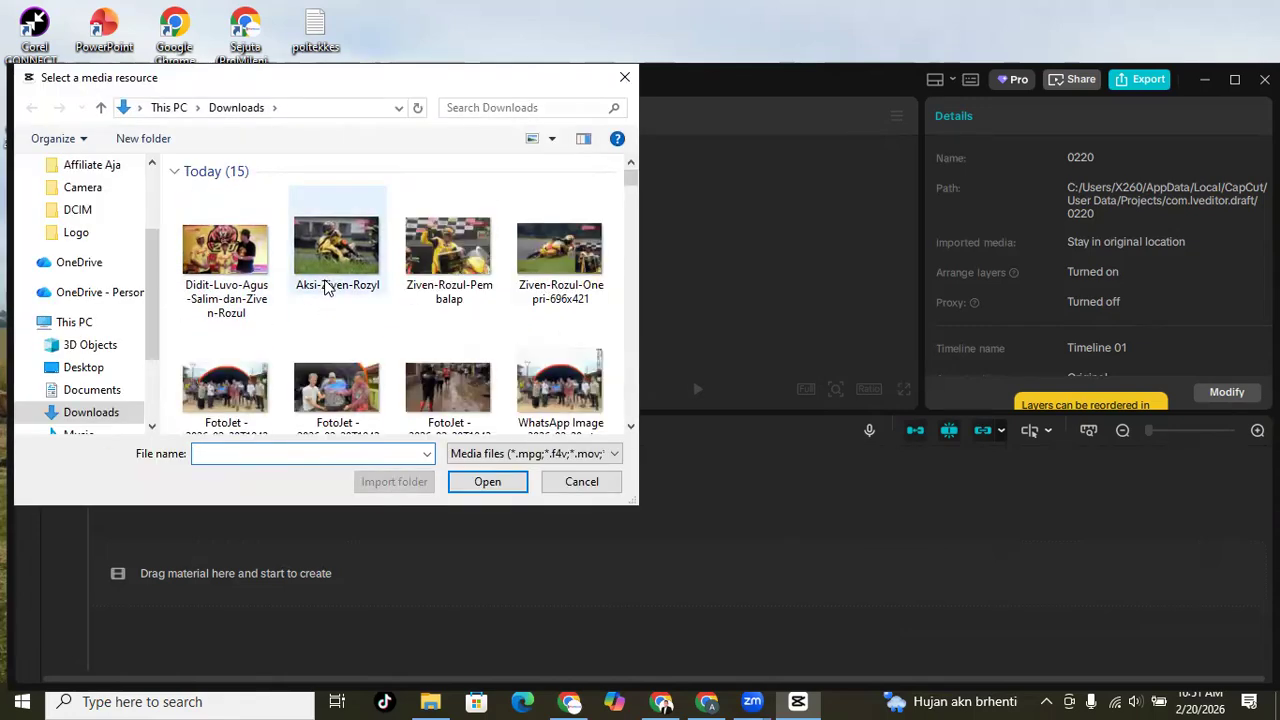
pyautogui.click(225, 250)
pyautogui.keyDown('shift'); pyautogui.click(555, 275); pyautogui.keyUp('shift')
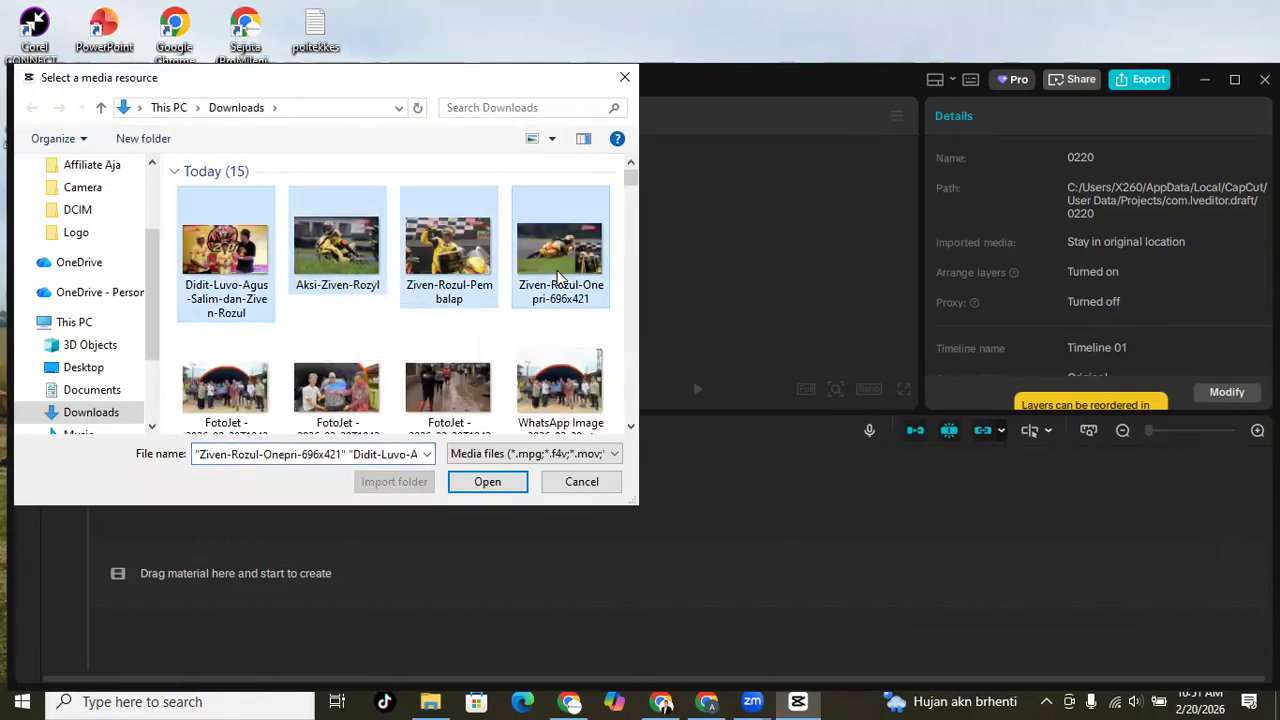
pyautogui.scroll(-5, 380, 322)
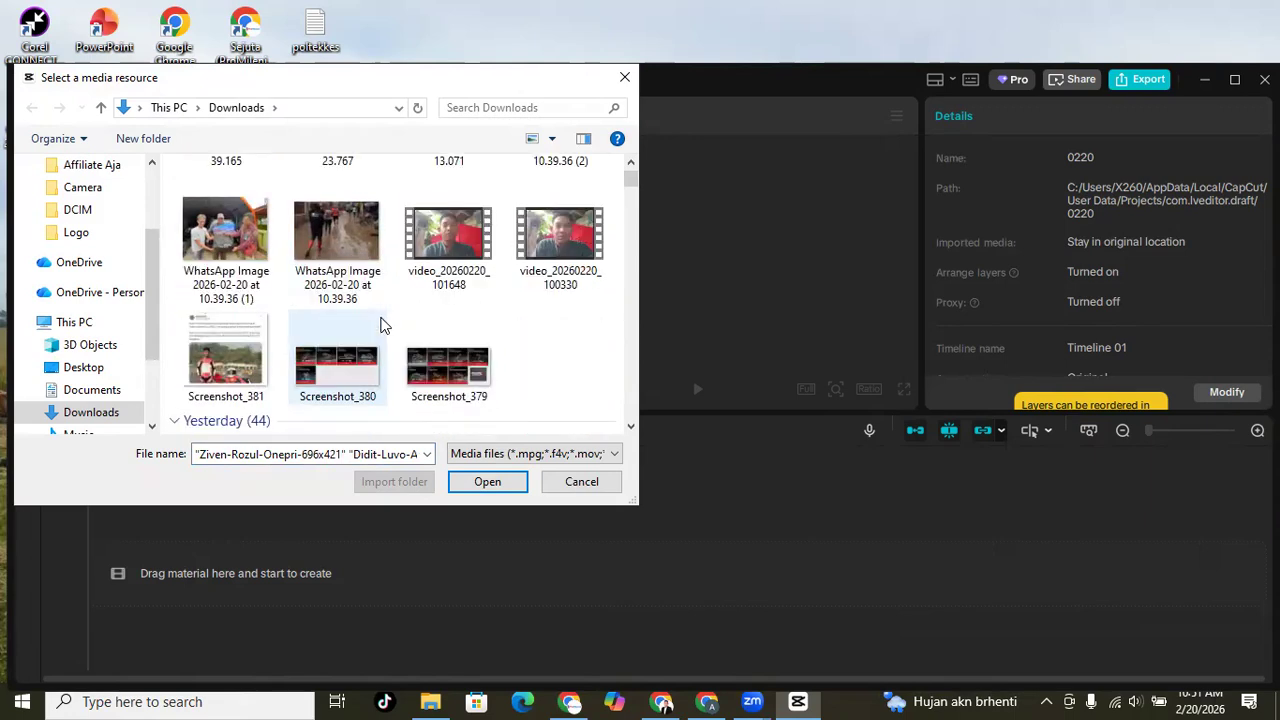
pyautogui.keyDown('shift'); pyautogui.click(537, 258); pyautogui.keyUp('shift')
# Import video_20260220_100330 and the first four racing photos from Downloads, and clear the selection in the media library.
pyautogui.click(560, 290)
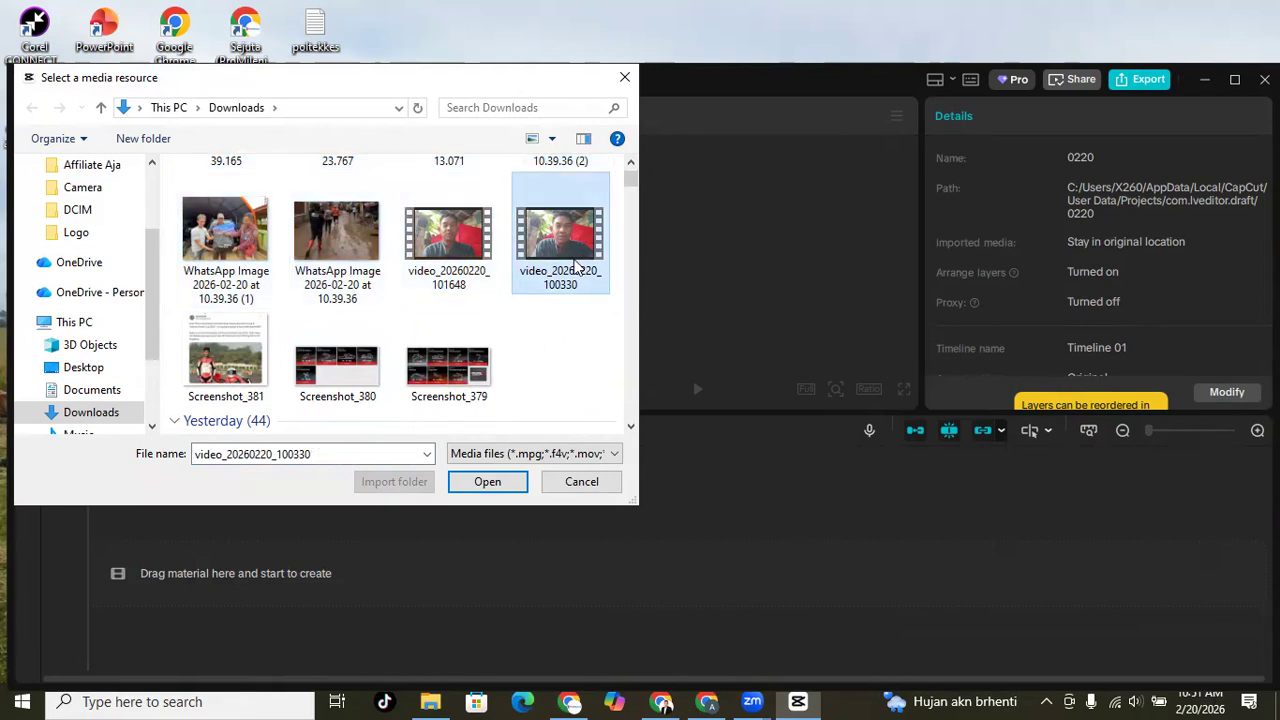
pyautogui.scroll(4, 300, 270)
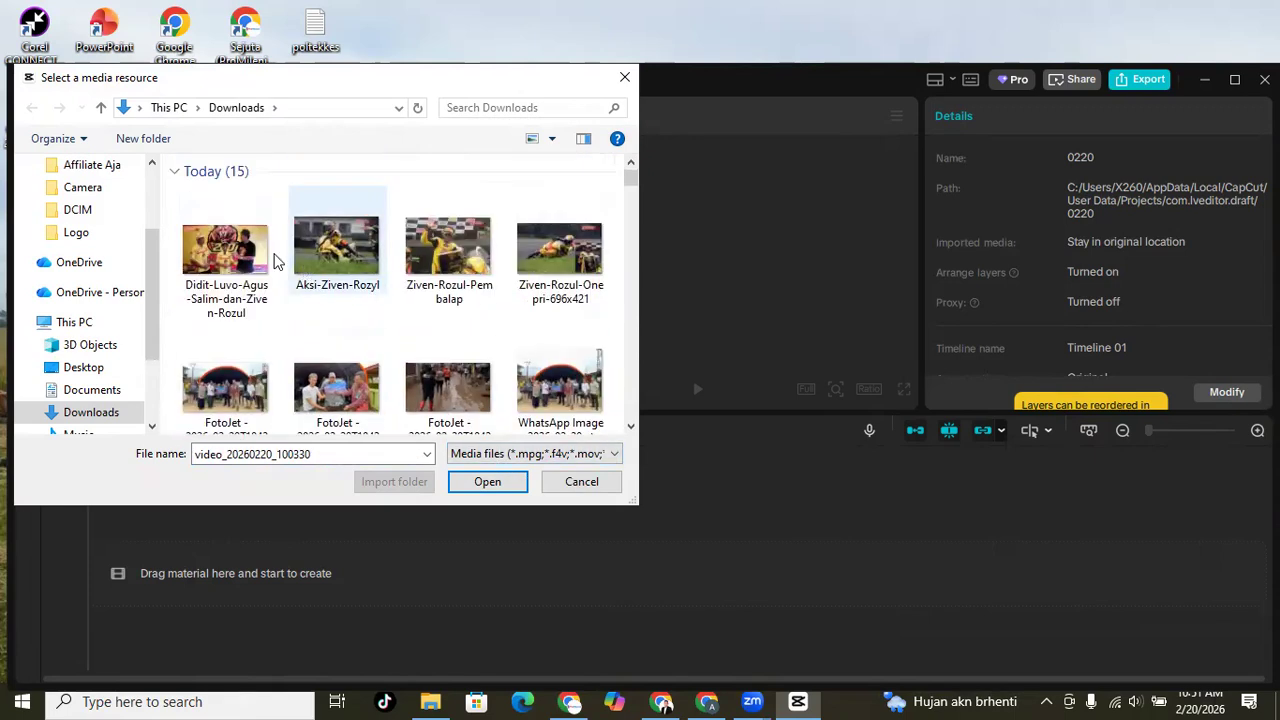
pyautogui.keyDown('ctrl'); pyautogui.click(270, 258); pyautogui.keyUp('ctrl')
pyautogui.keyDown('ctrl'); pyautogui.click(350, 262); pyautogui.keyUp('ctrl')
pyautogui.keyDown('ctrl'); pyautogui.click(490, 275); pyautogui.keyUp('ctrl')
pyautogui.keyDown('ctrl'); pyautogui.click(548, 275); pyautogui.keyUp('ctrl')
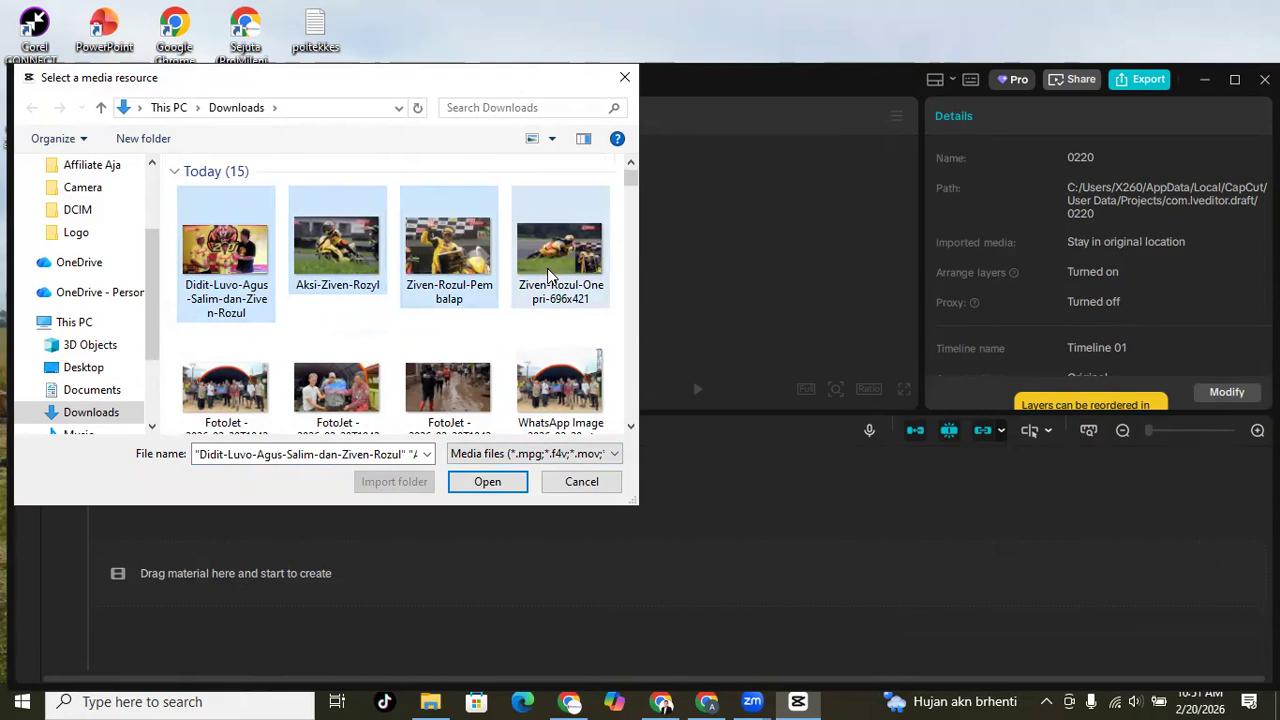
pyautogui.click(487, 481)
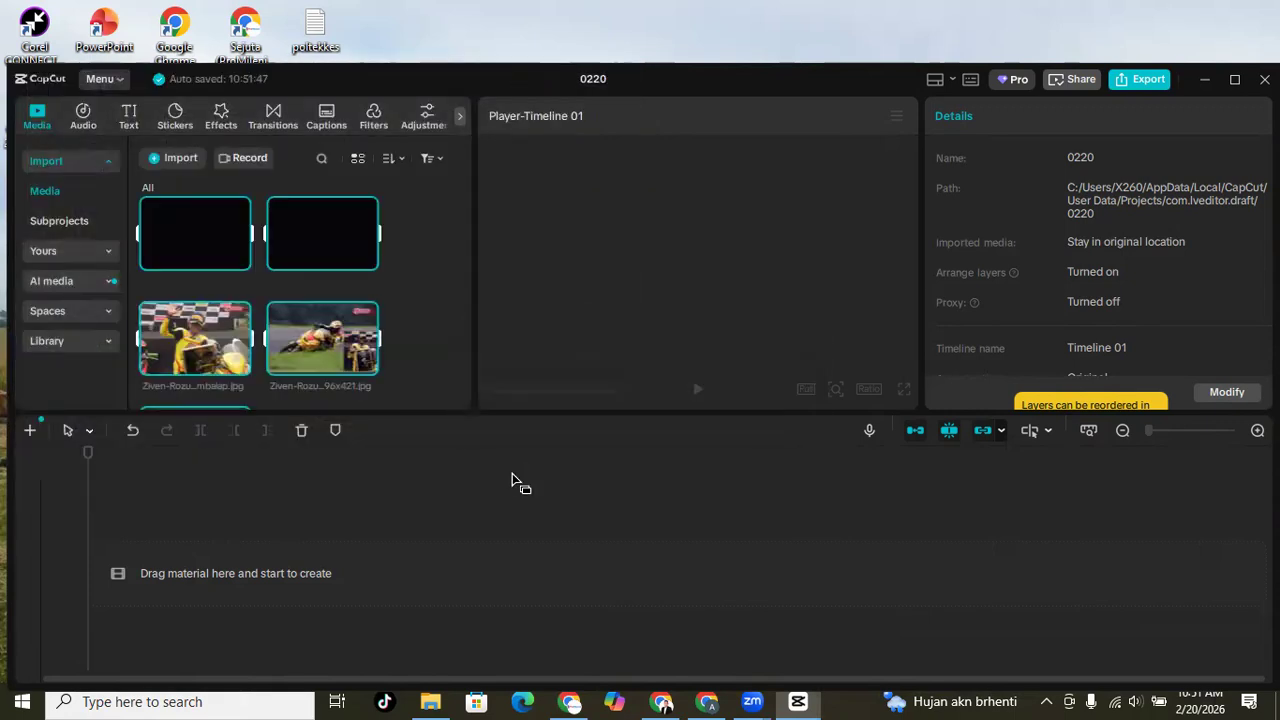
pyautogui.scroll(-1, 313, 296)
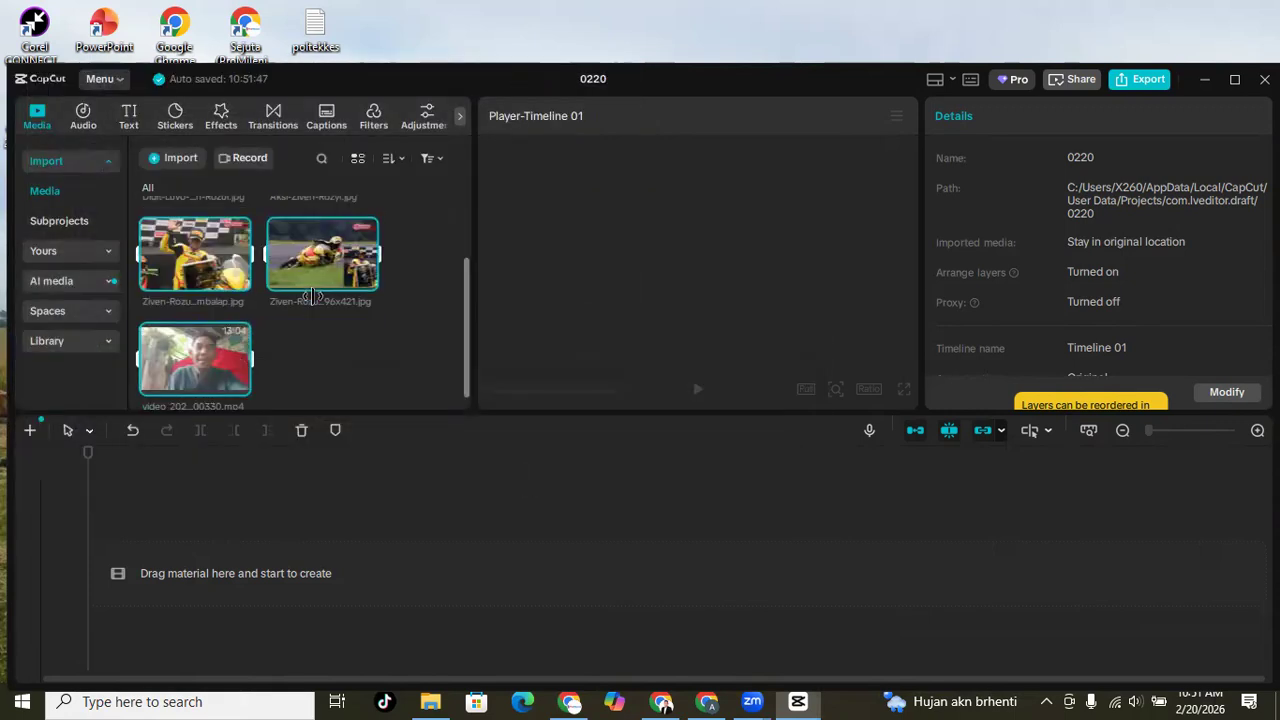
pyautogui.click(299, 334)
pyautogui.scroll(1, 299, 334)
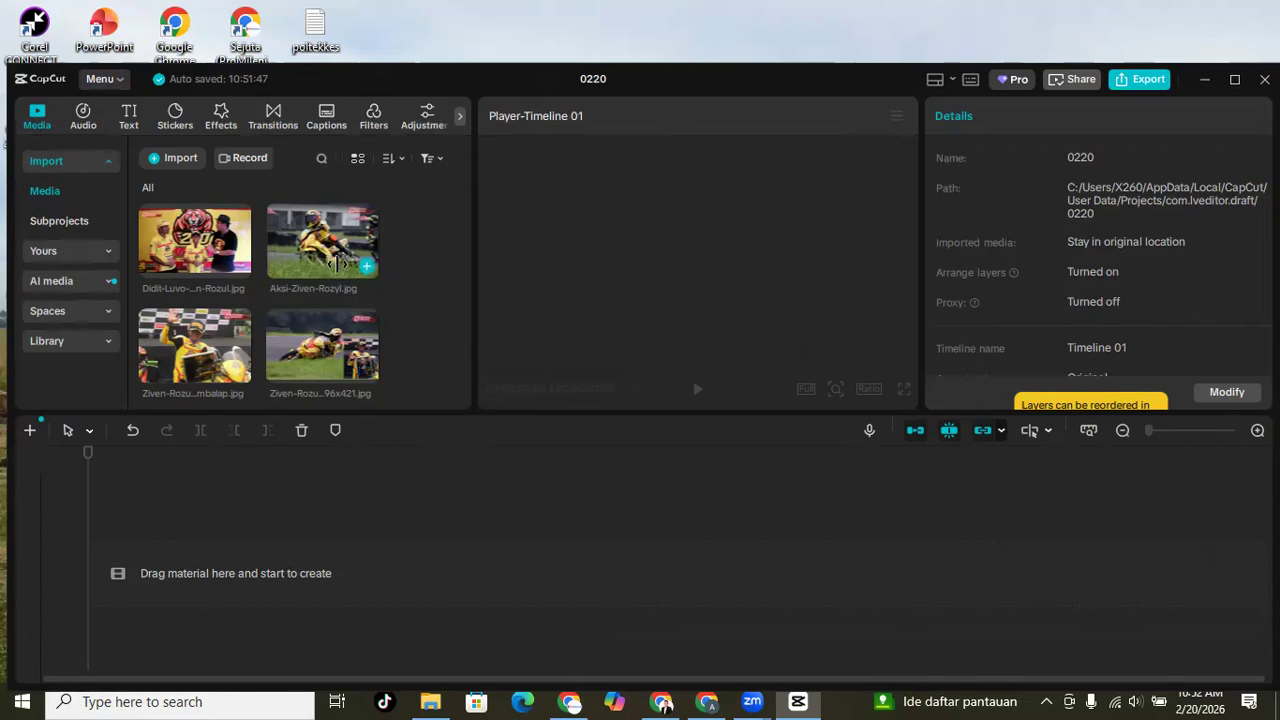
# Add the imported video_20260220_100330.mp4 to the start of the main timeline track.
pyautogui.scroll(-2, 220, 320)
pyautogui.scroll(2, 240, 288)
pyautogui.scroll(-2, 298, 311)
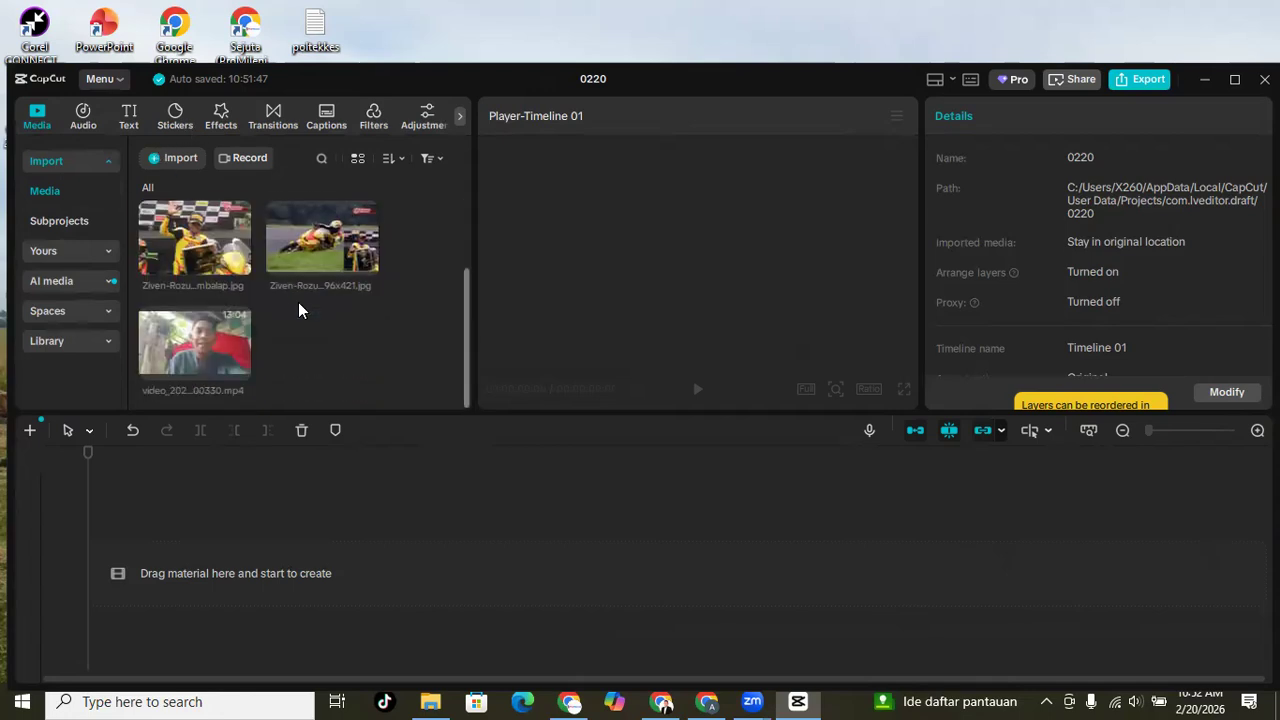
pyautogui.scroll(2, 298, 311)
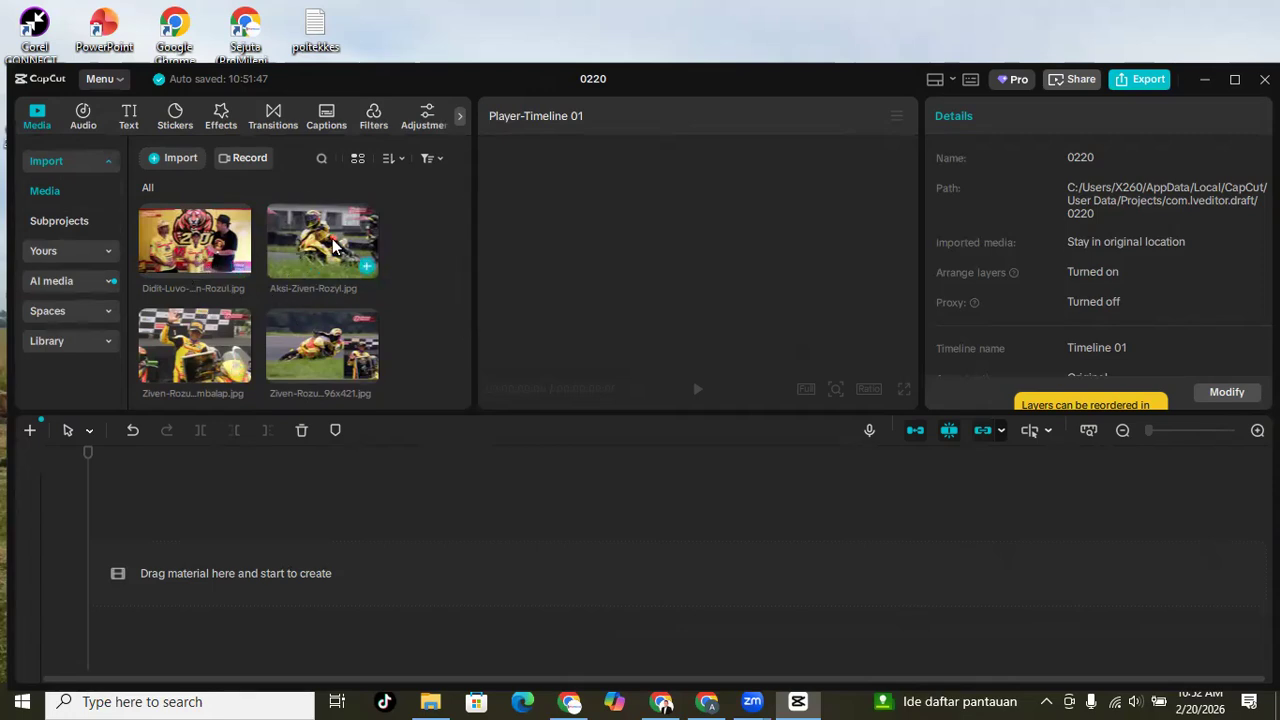
pyautogui.scroll(-2, 262, 295)
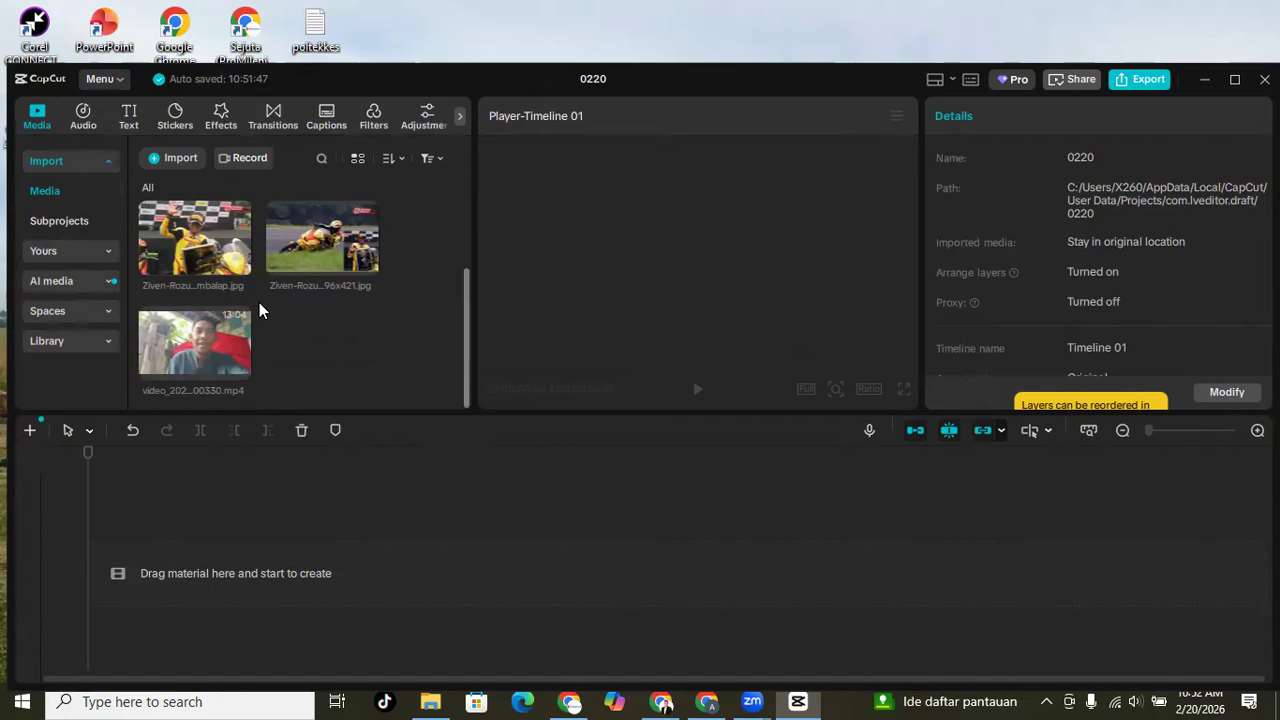
pyautogui.moveTo(195, 342); pyautogui.dragTo(180, 570)
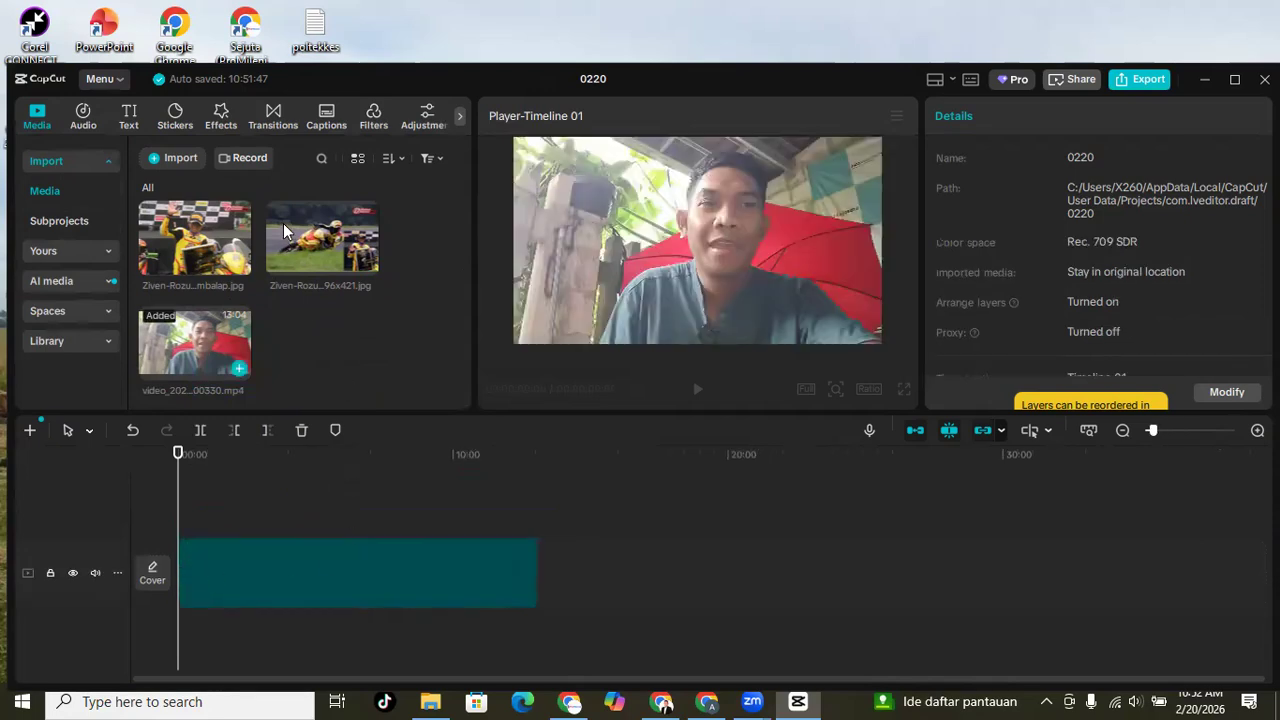
# Set the video clip's playback speed to 1.20x and preview the first few seconds.
pyautogui.click(272, 600)
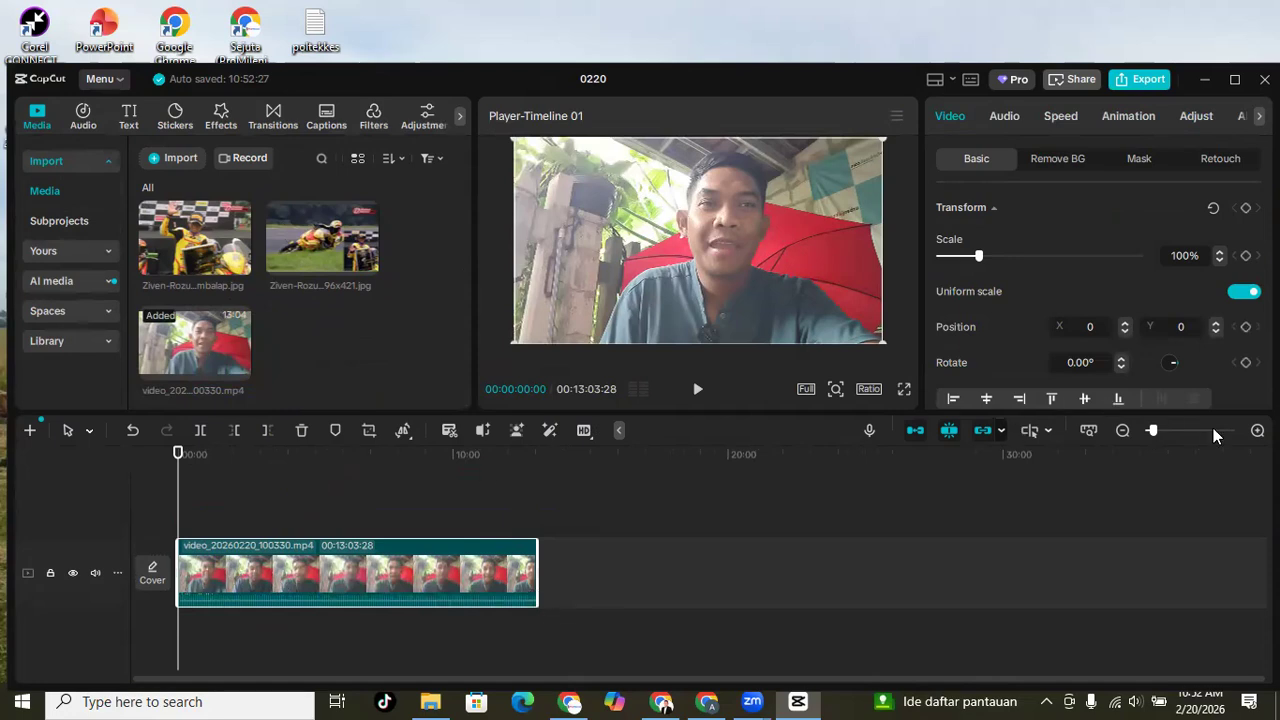
pyautogui.click(1257, 430)
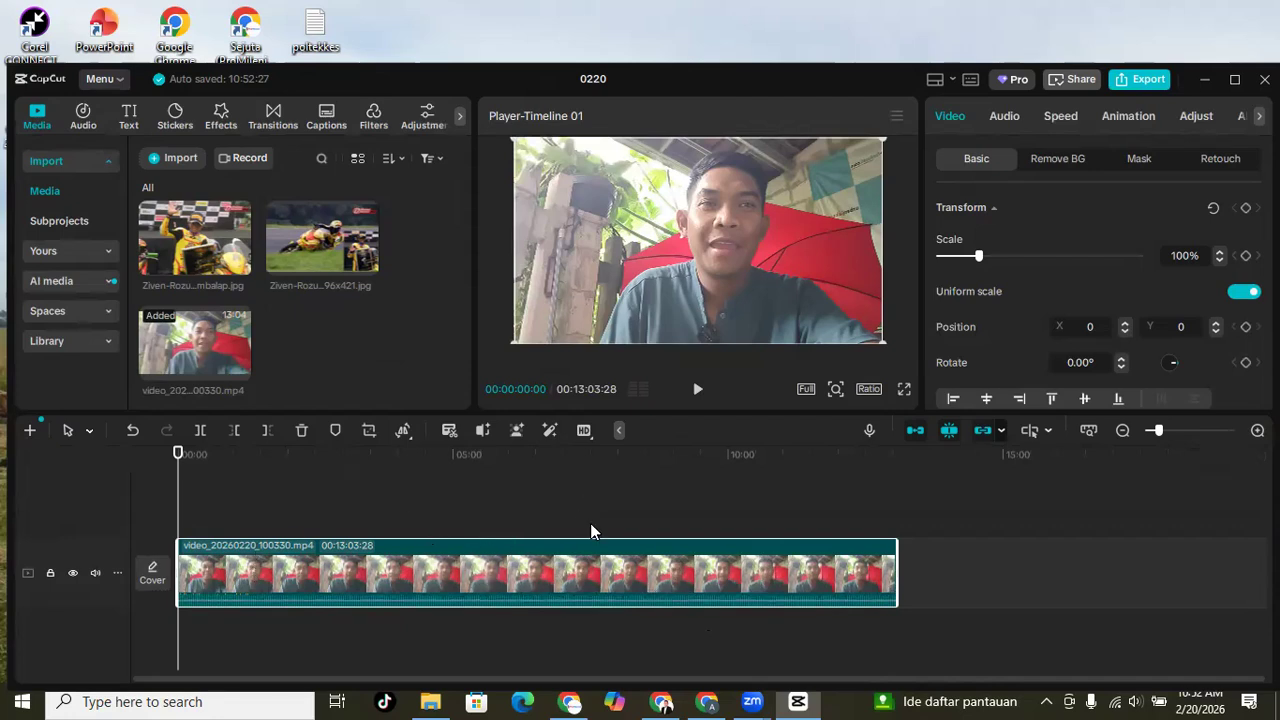
pyautogui.click(1053, 118)
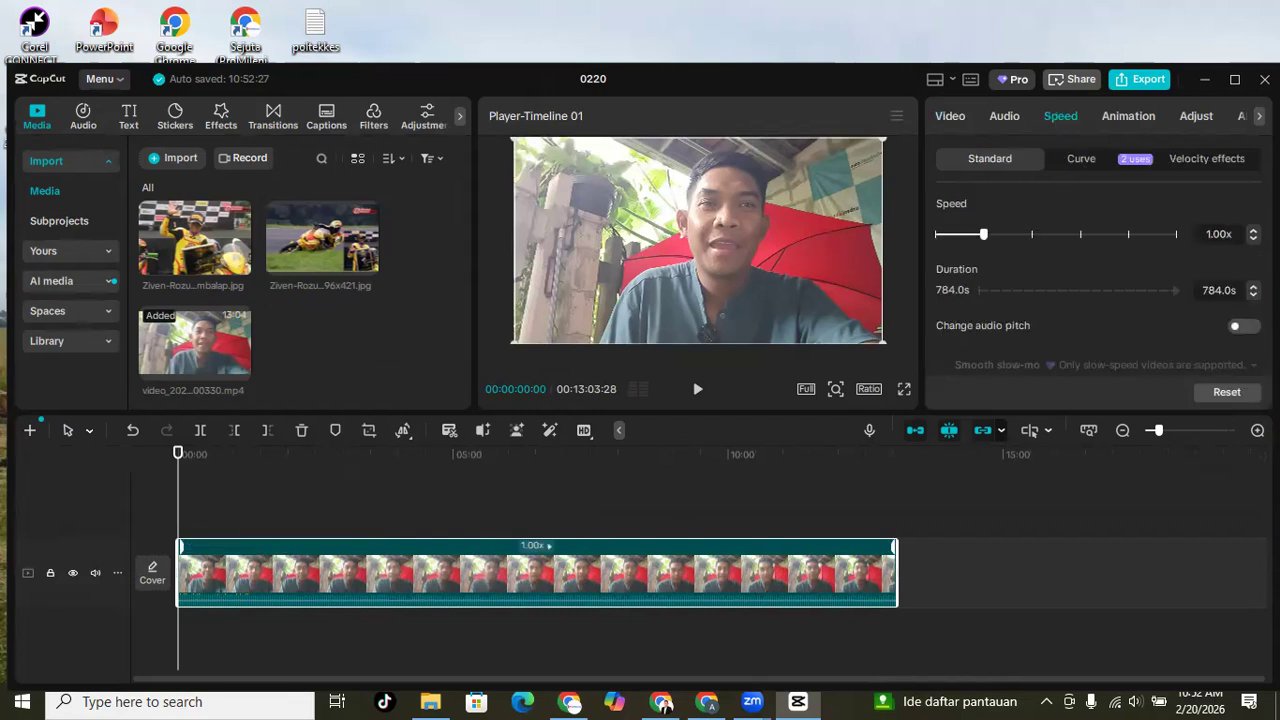
pyautogui.press('Up')
pyautogui.press('Up')
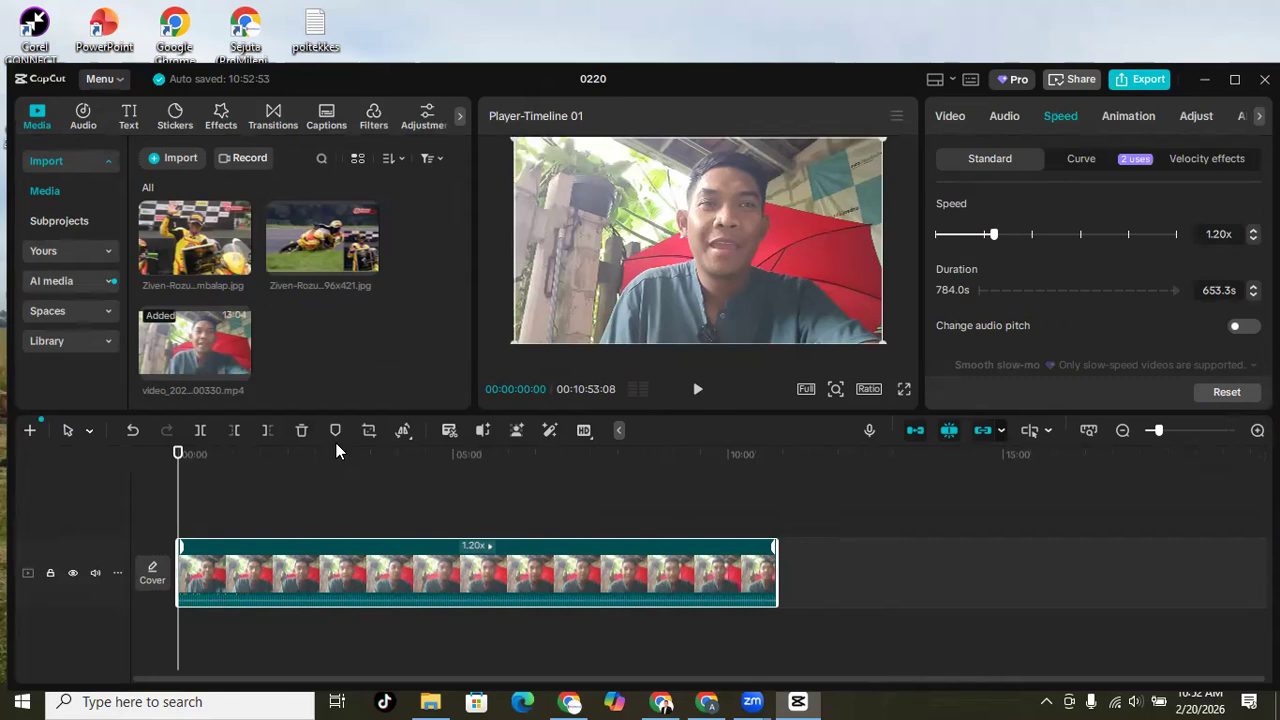
pyautogui.click(698, 390)
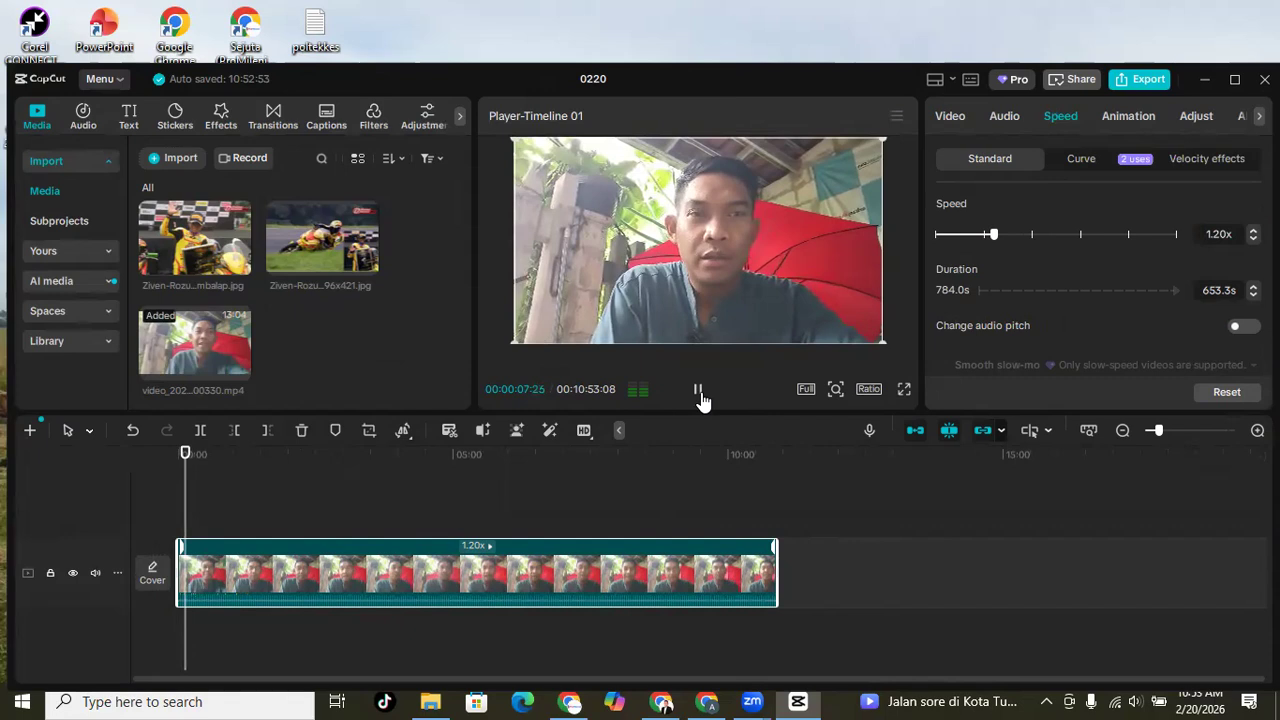
pyautogui.click(699, 393)
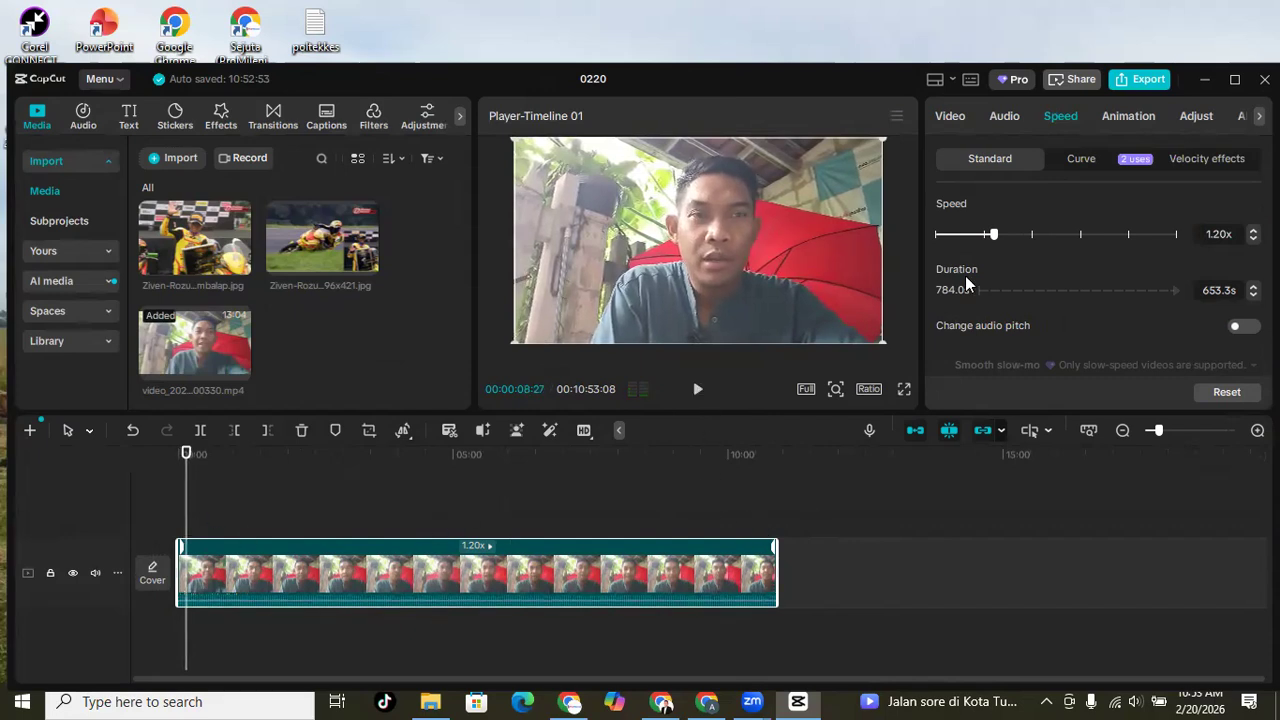
# Raise the video clip's audio volume to 1.2 dB and preview the sound briefly.
pyautogui.click(1005, 118)
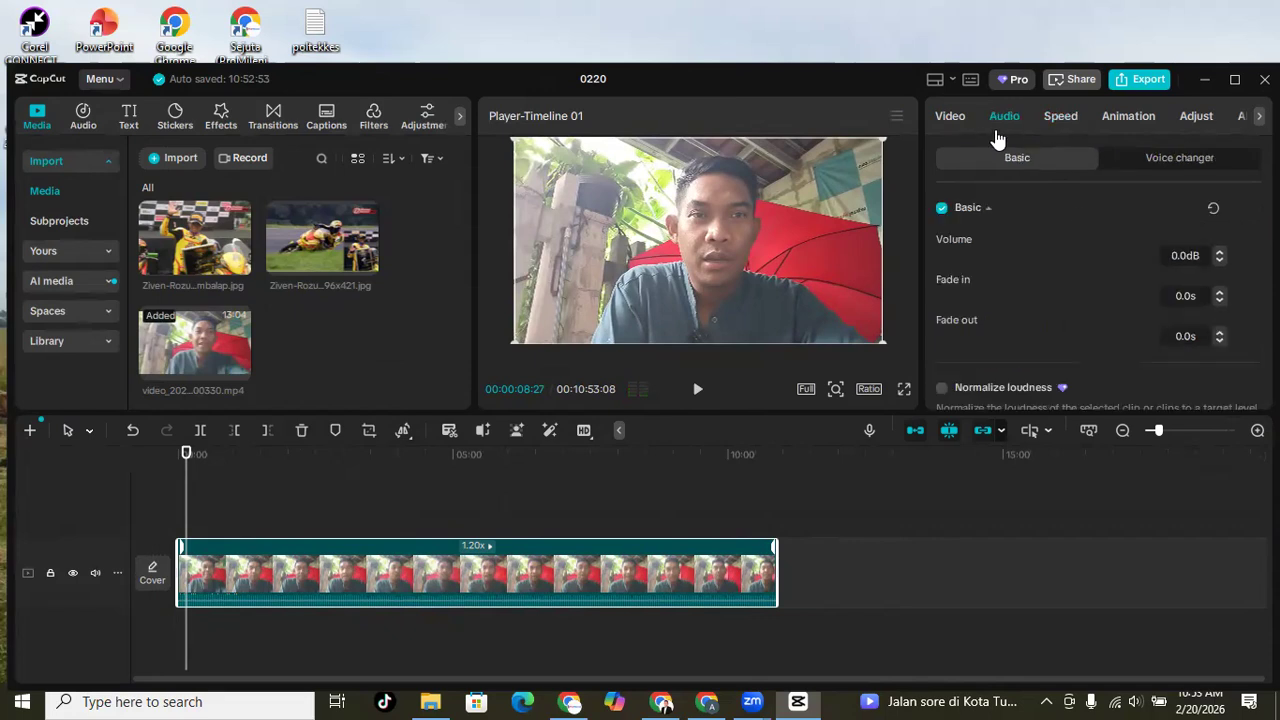
pyautogui.click(1221, 252)
pyautogui.click(1221, 252)
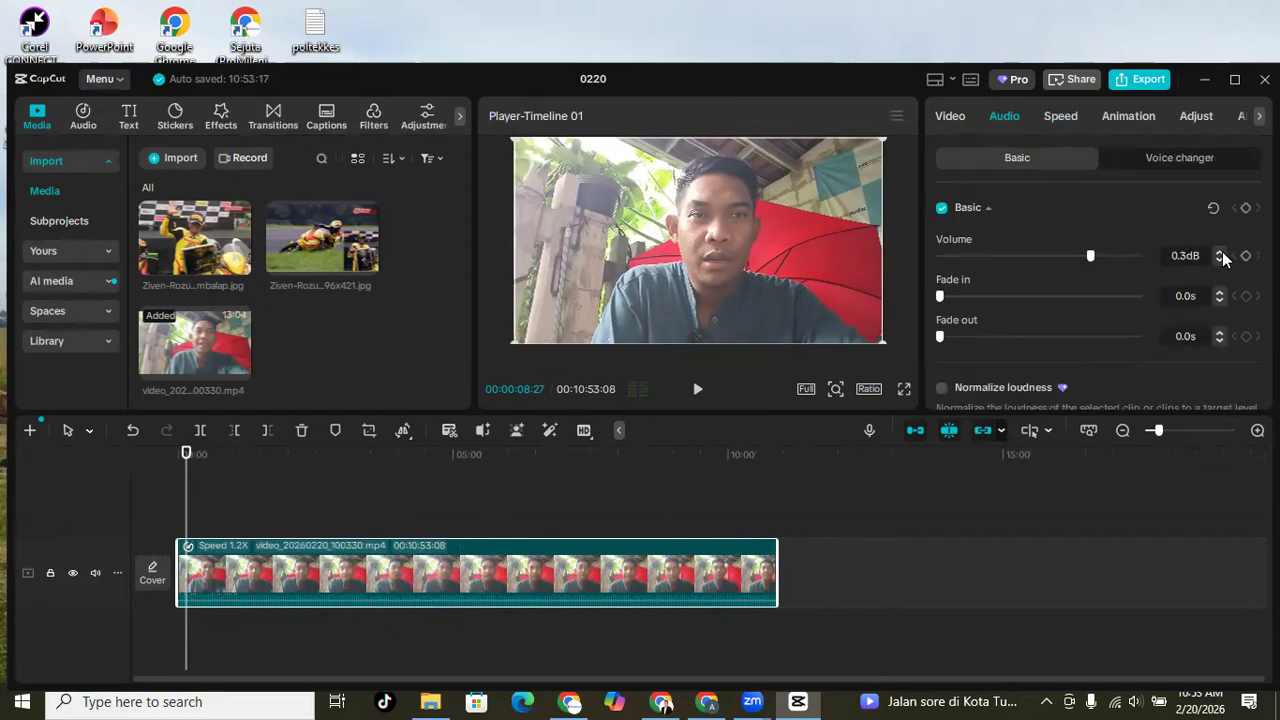
pyautogui.click(1221, 252)
pyautogui.click(1221, 252)
pyautogui.click(1221, 252)
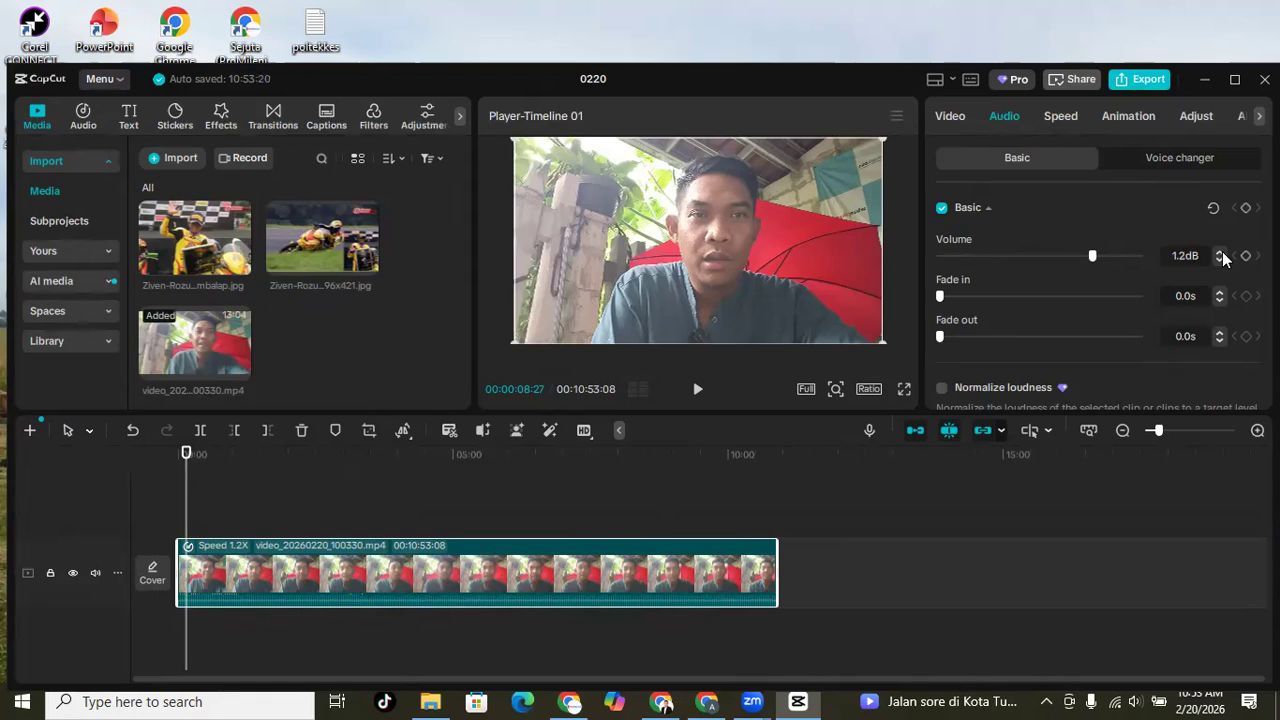
pyautogui.click(697, 391)
pyautogui.click(697, 391)
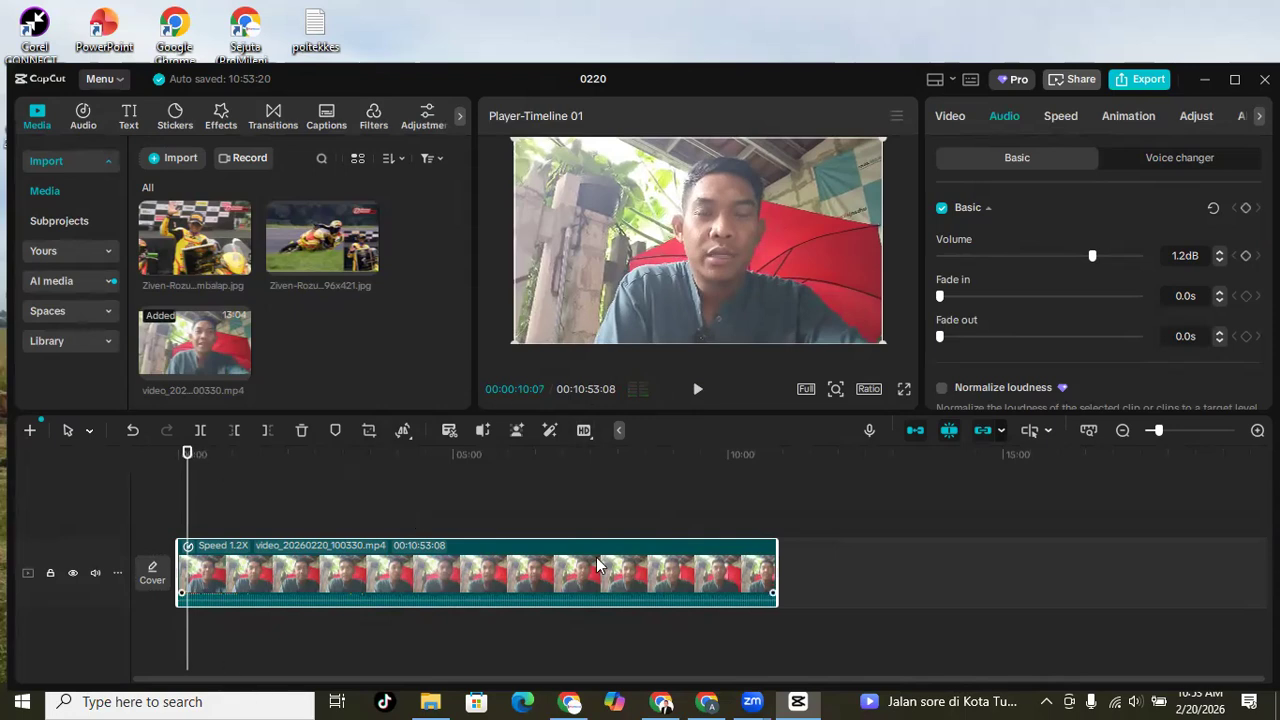
# Enlarge the timeline scale and return the playhead to the start of the video clip.
pyautogui.click(1257, 430)
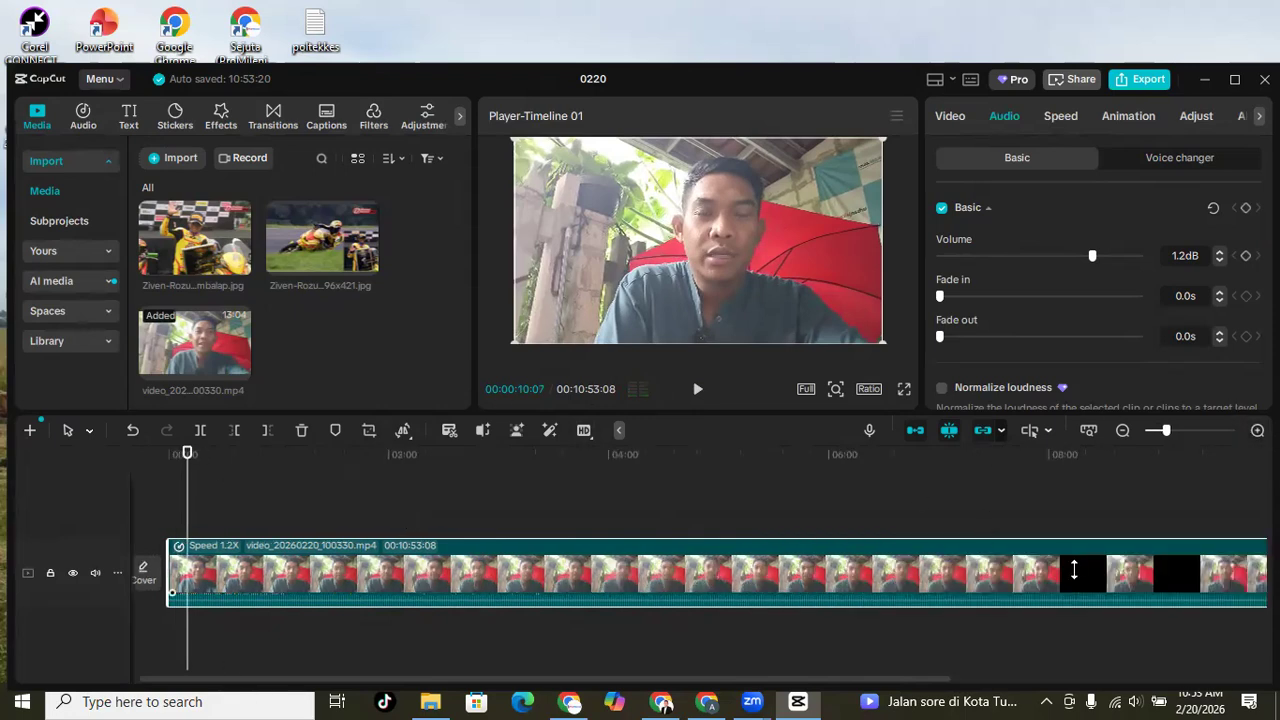
pyautogui.moveTo(649, 679); pyautogui.dragTo(450, 653)
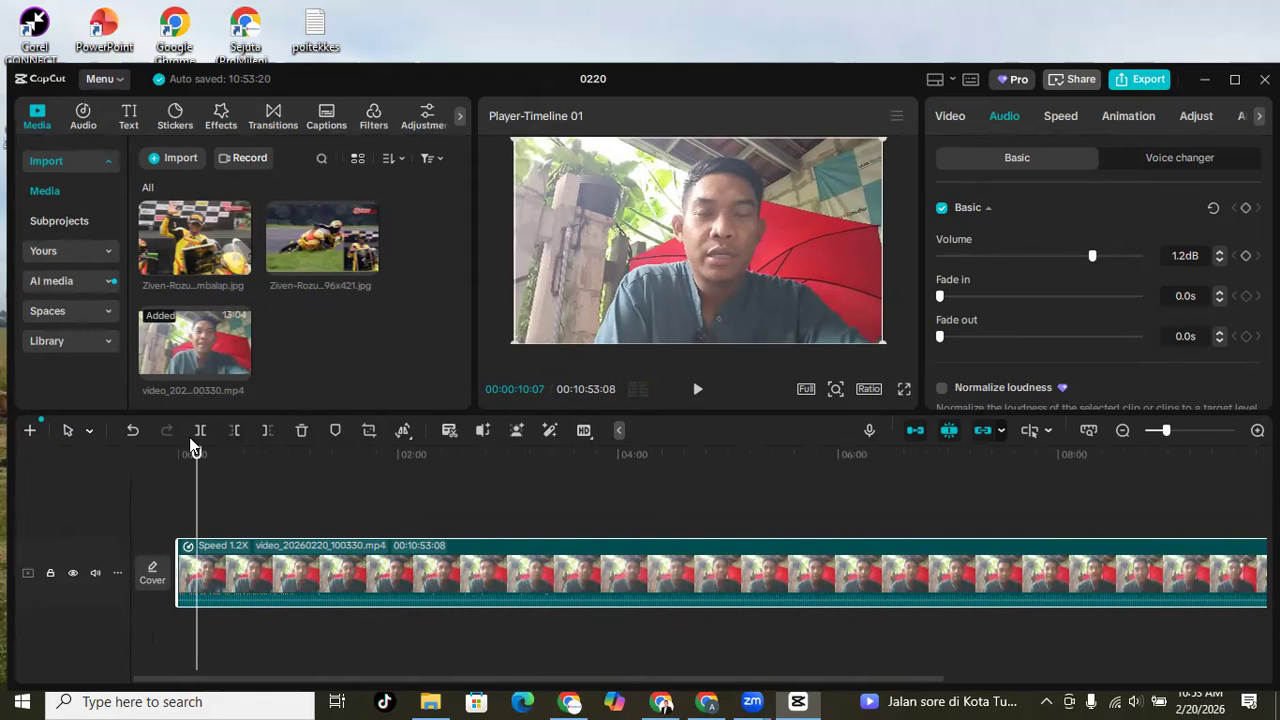
pyautogui.moveTo(195, 458); pyautogui.dragTo(176, 463)
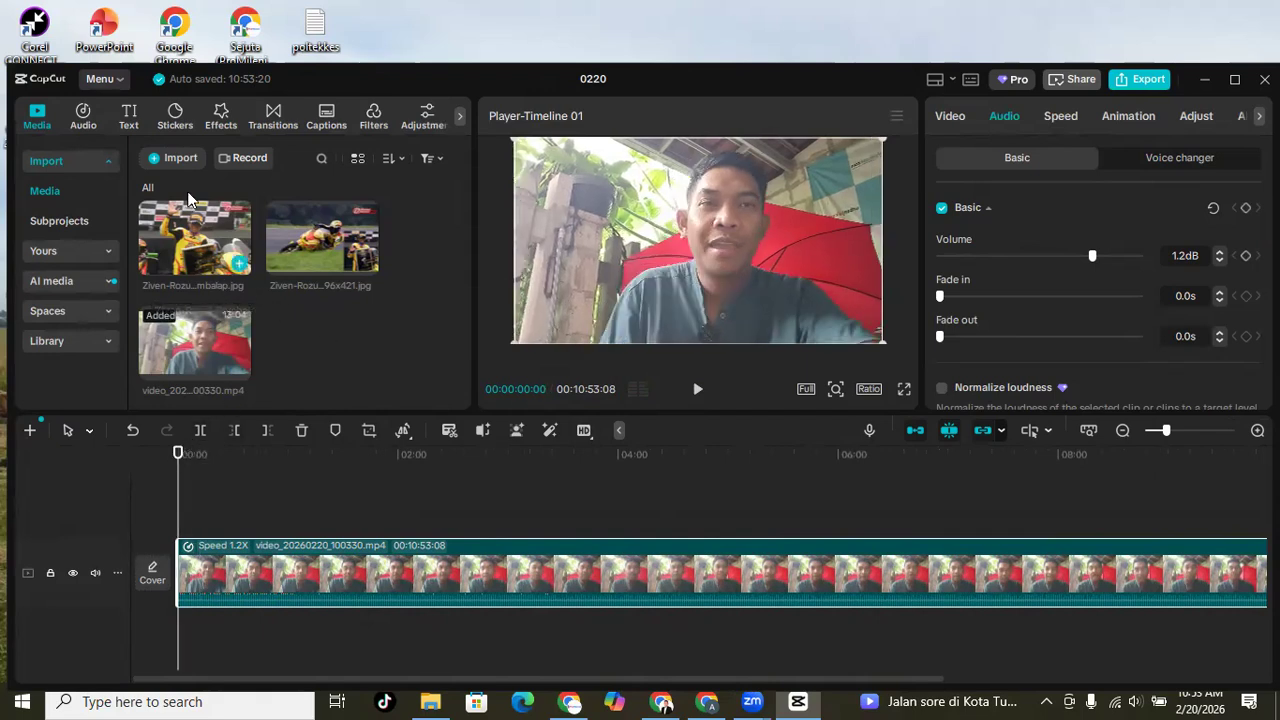
# Import the image Screenshot_381 from the Downloads folder into the media library.
pyautogui.click(169, 161)
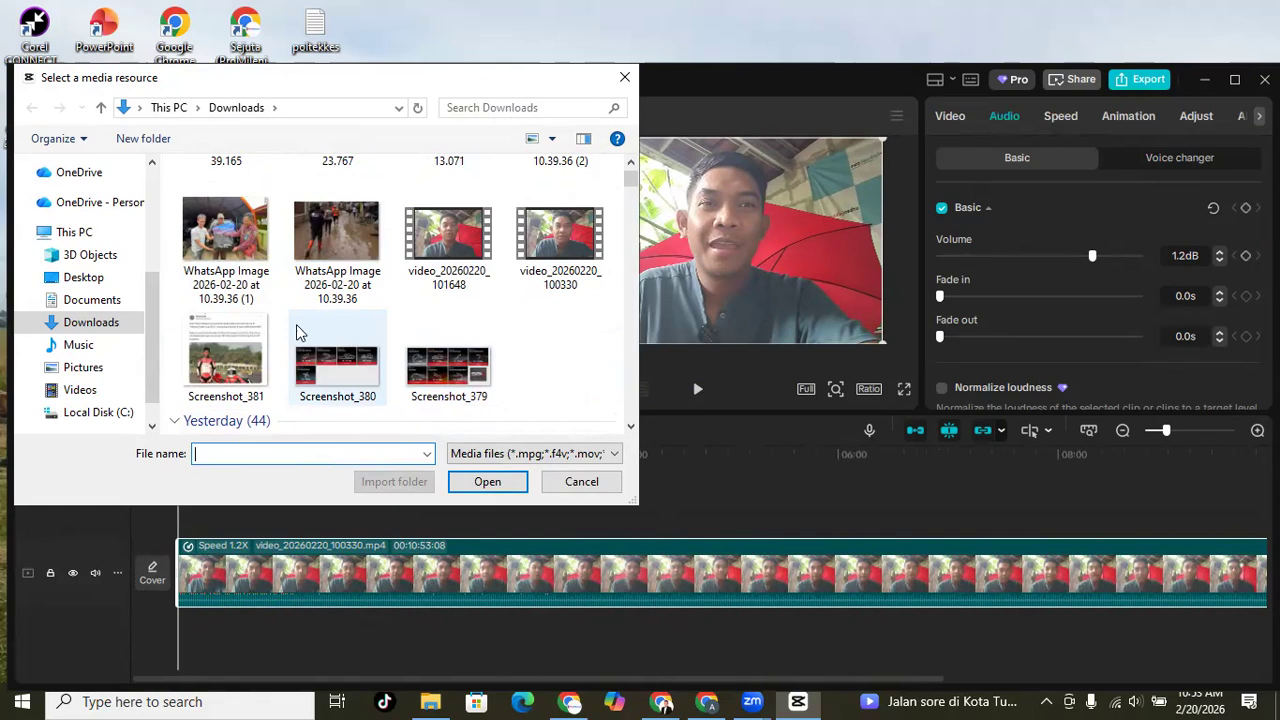
pyautogui.scroll(-2, 251, 330)
pyautogui.click(244, 243)
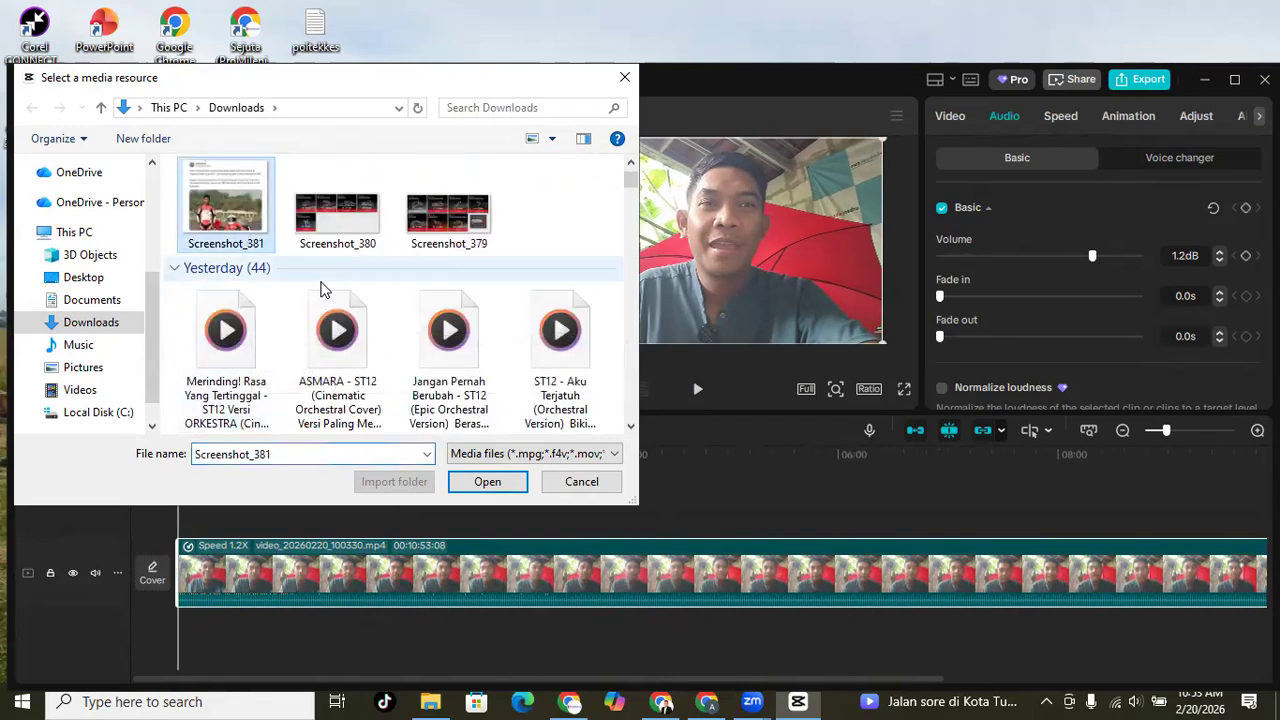
pyautogui.scroll(-4, 330, 330)
pyautogui.scroll(-1, 508, 370)
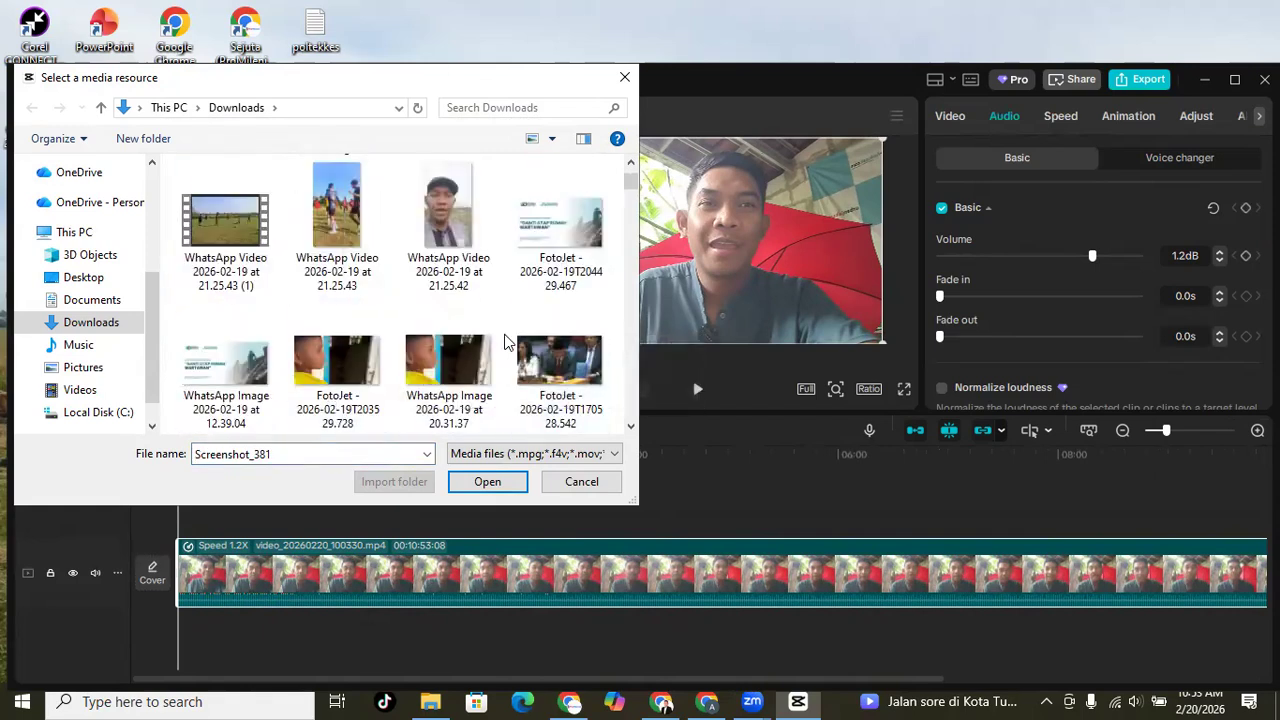
pyautogui.scroll(-4, 508, 342)
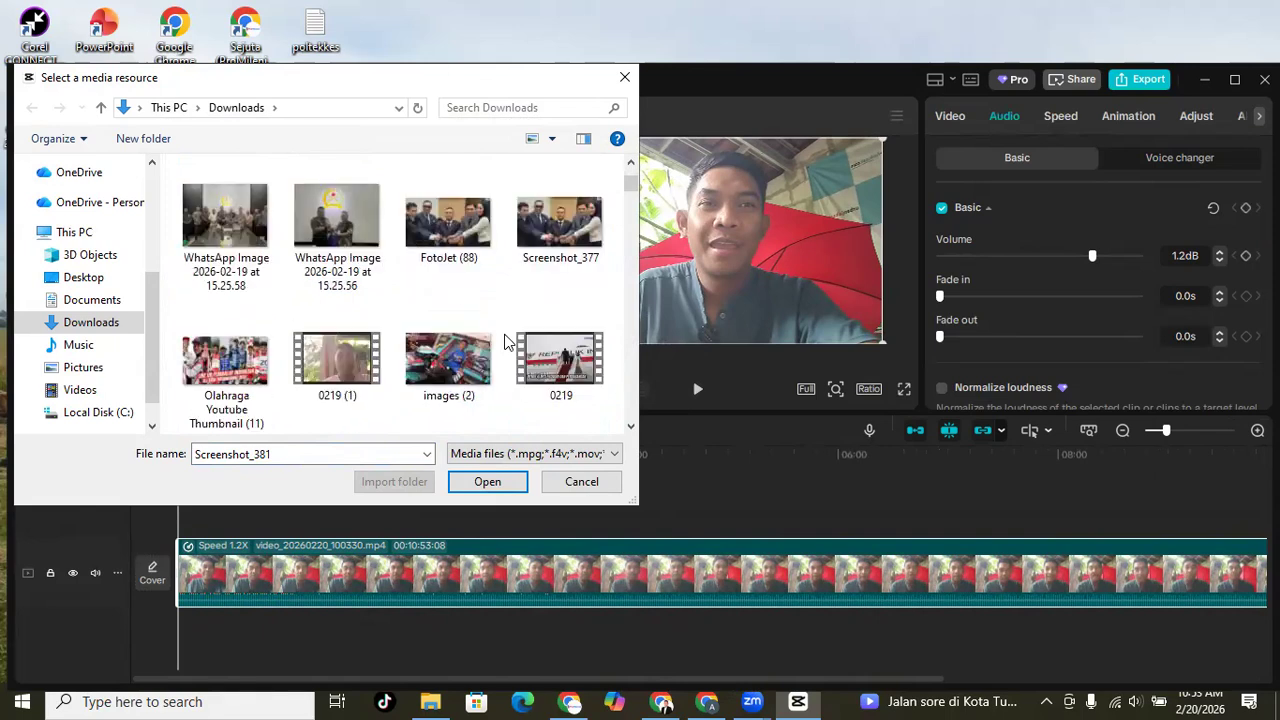
pyautogui.scroll(-1, 505, 342)
pyautogui.scroll(-1, 505, 342)
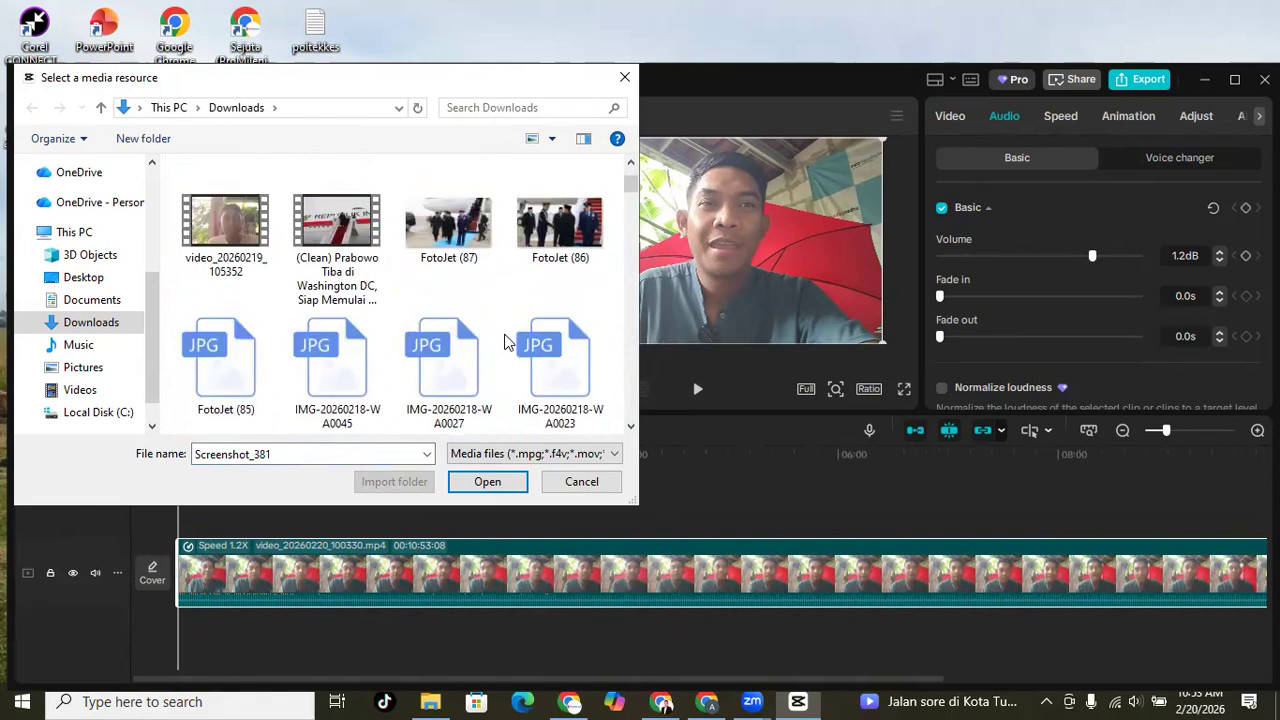
pyautogui.scroll(1, 505, 342)
pyautogui.scroll(-3, 505, 342)
pyautogui.scroll(-3, 505, 342)
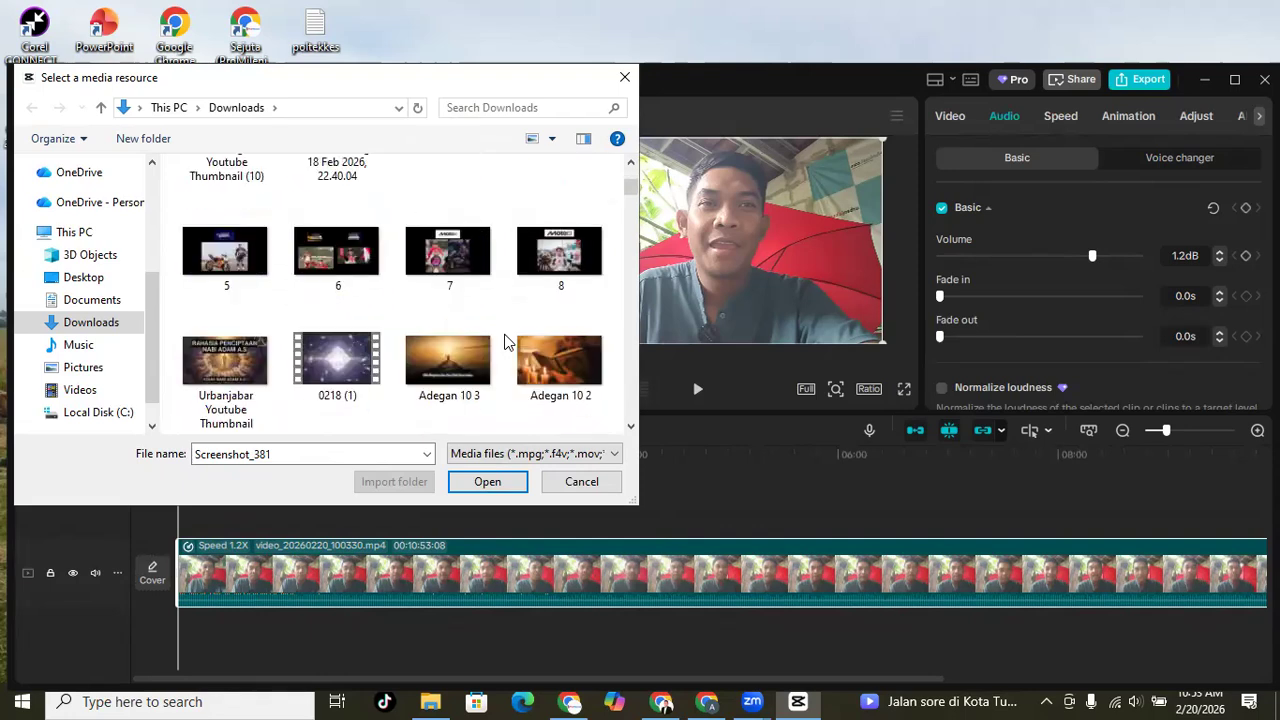
pyautogui.scroll(-8, 505, 342)
pyautogui.scroll(-10, 505, 342)
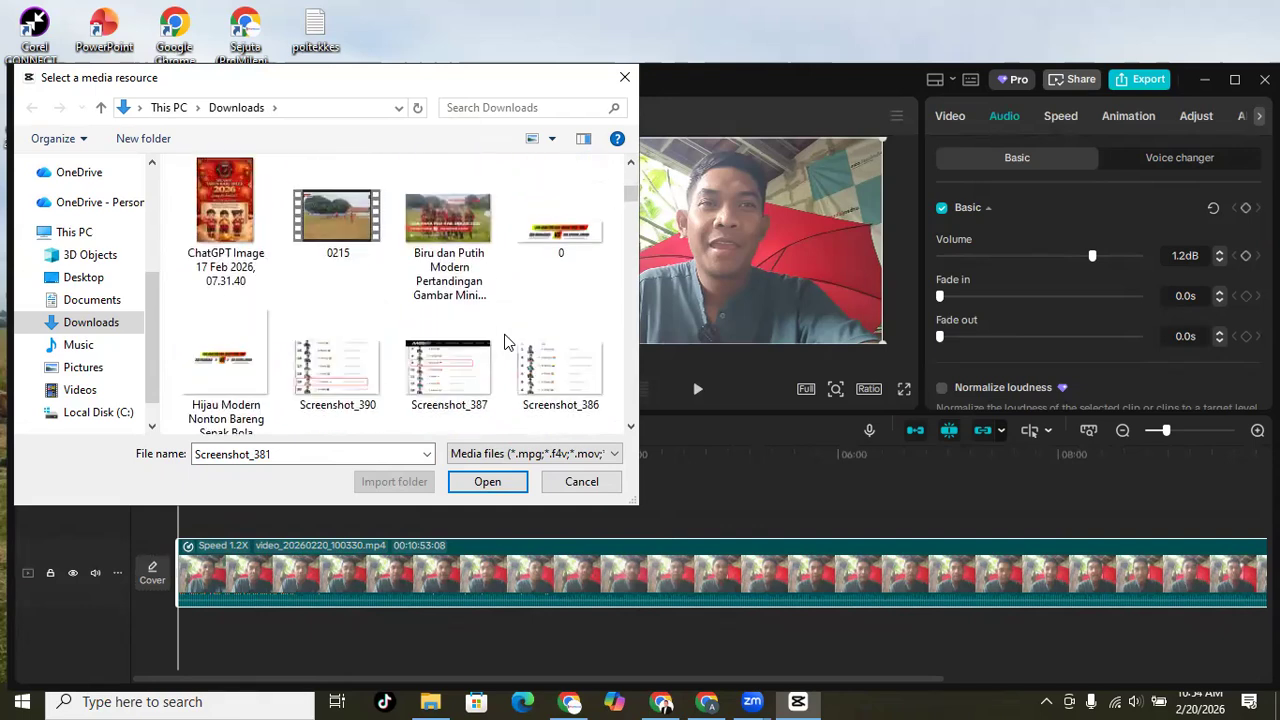
pyautogui.scroll(1, 505, 342)
pyautogui.scroll(-10, 505, 342)
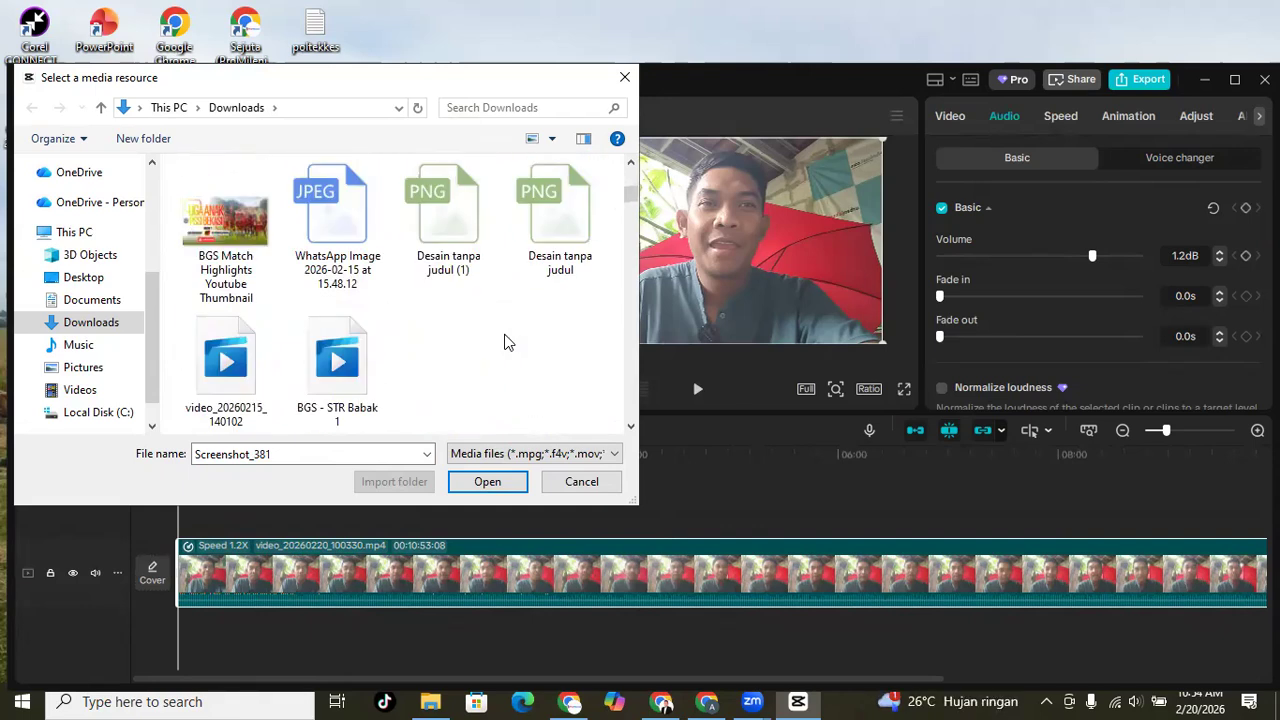
pyautogui.scroll(-12, 505, 342)
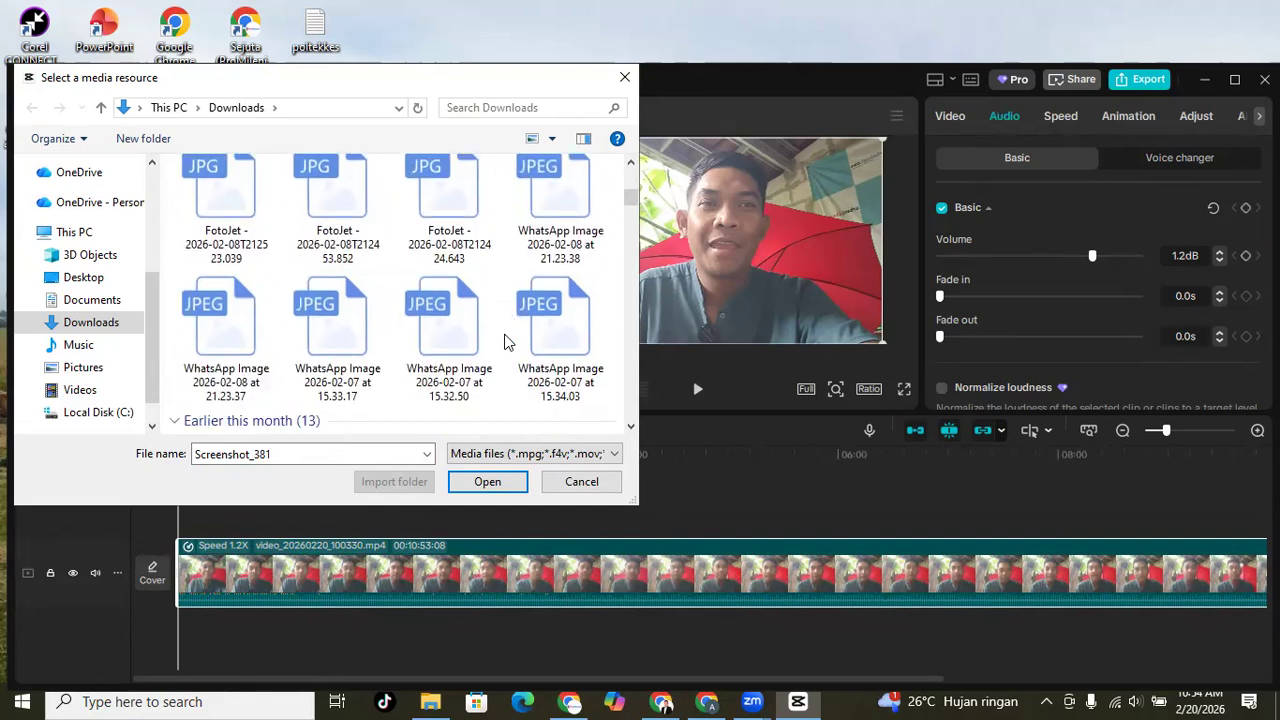
pyautogui.click(485, 481)
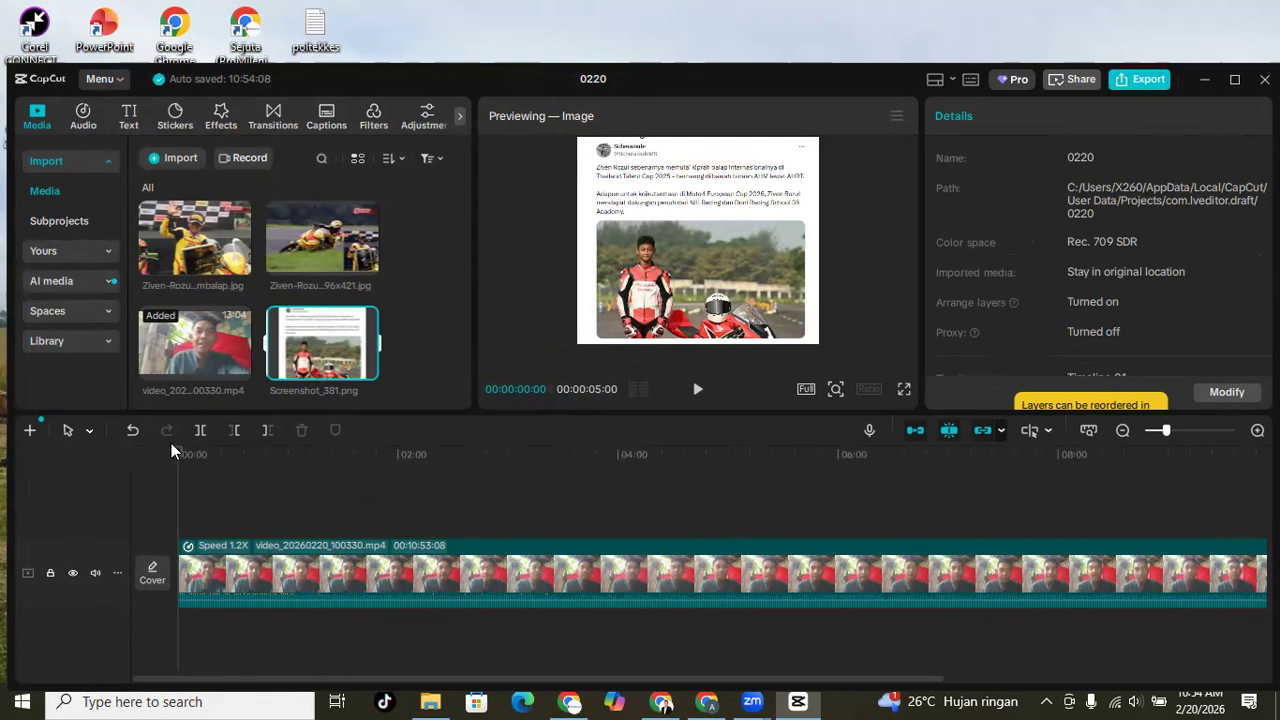
# Play the video from about 16 seconds and pause it at 00:00:42:22.
pyautogui.click(208, 516)
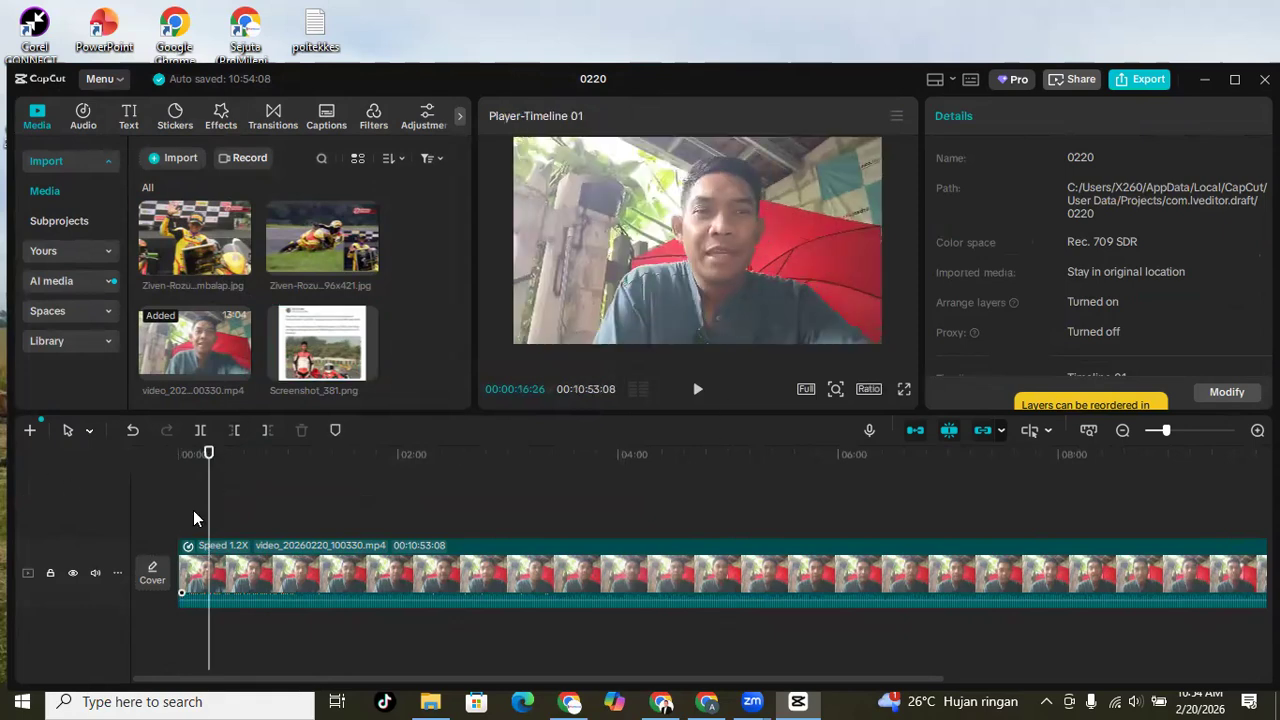
pyautogui.click(697, 389)
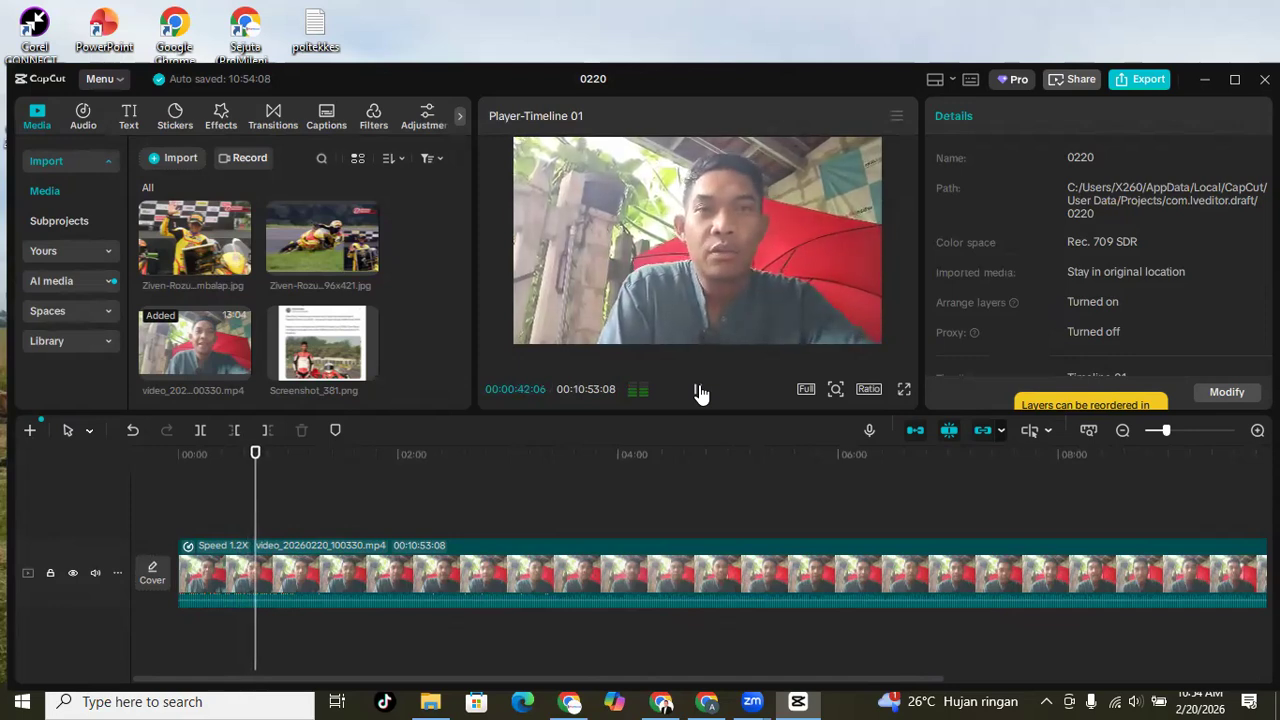
pyautogui.click(697, 390)
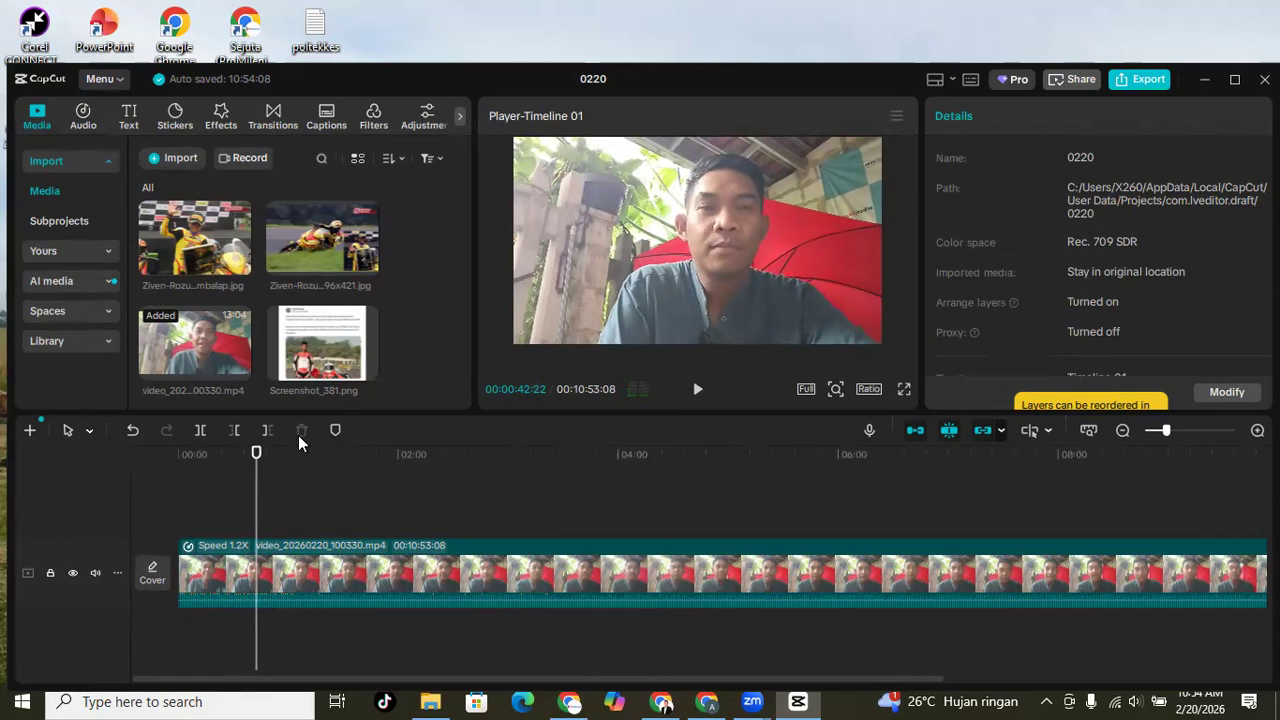
# Add the red "Sub-Location / Location" text template from the Title category above the video clip at the playhead.
pyautogui.click(128, 117)
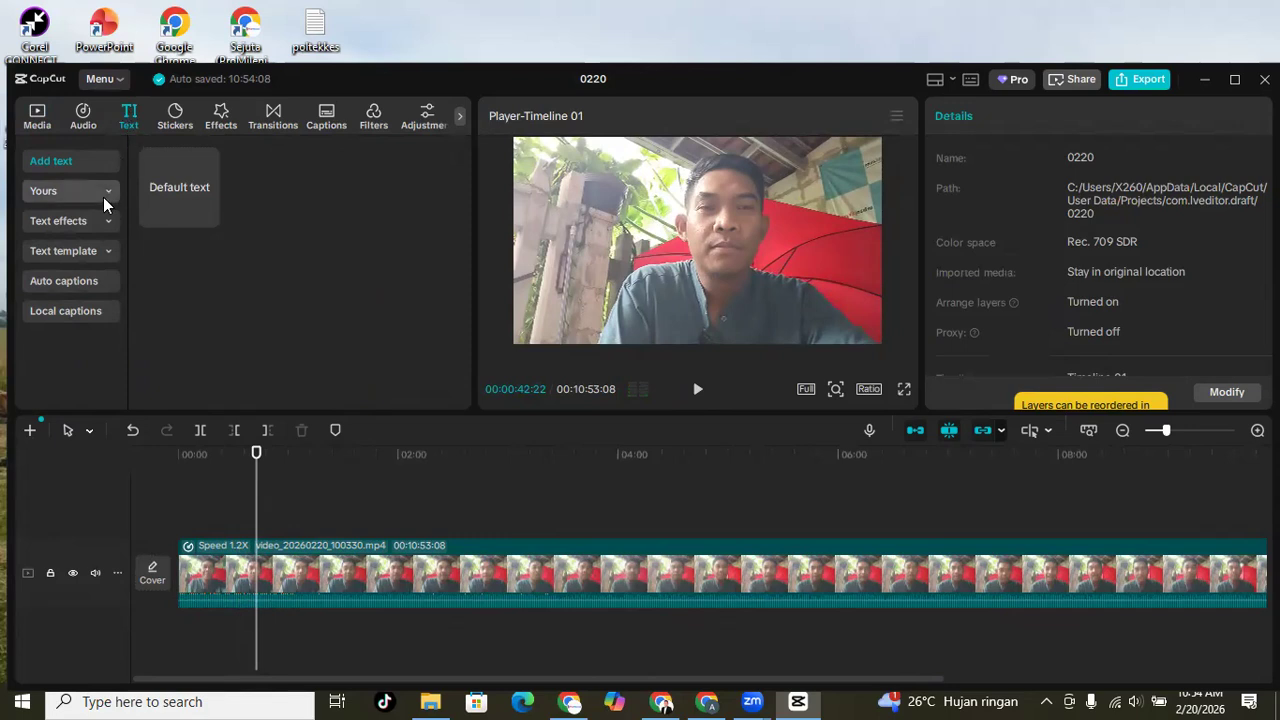
pyautogui.click(84, 250)
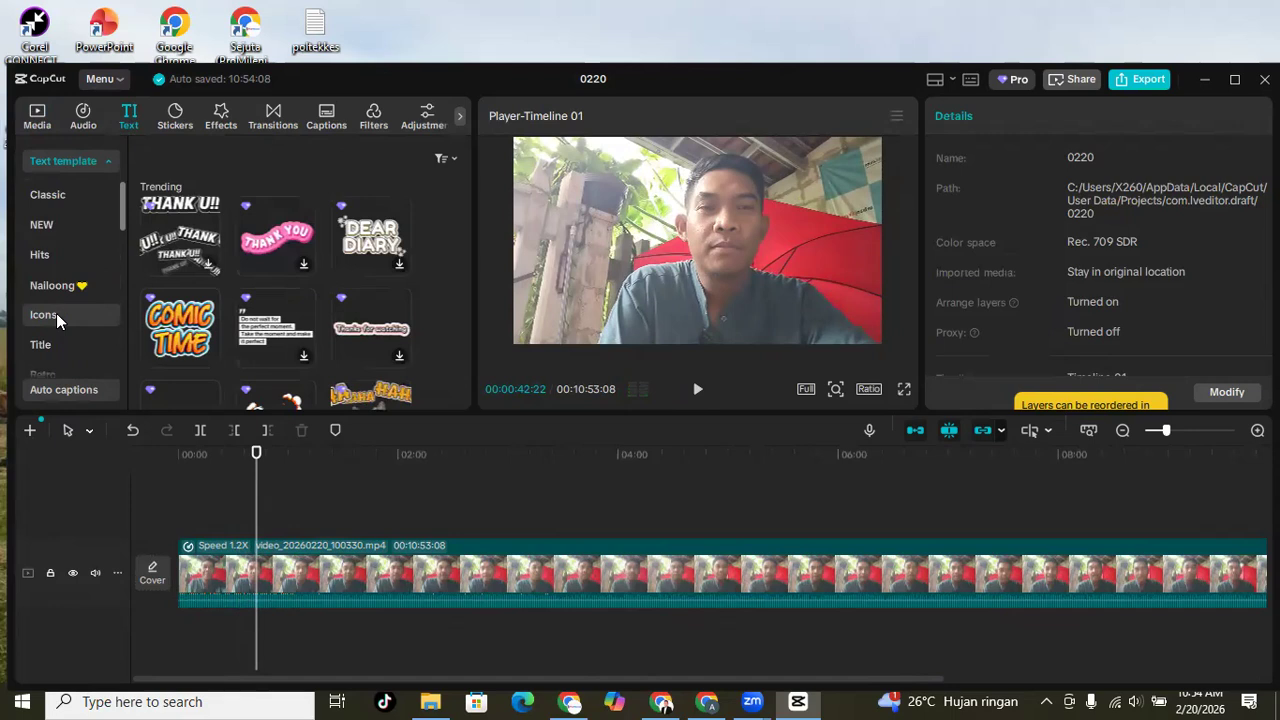
pyautogui.scroll(-1, 54, 320)
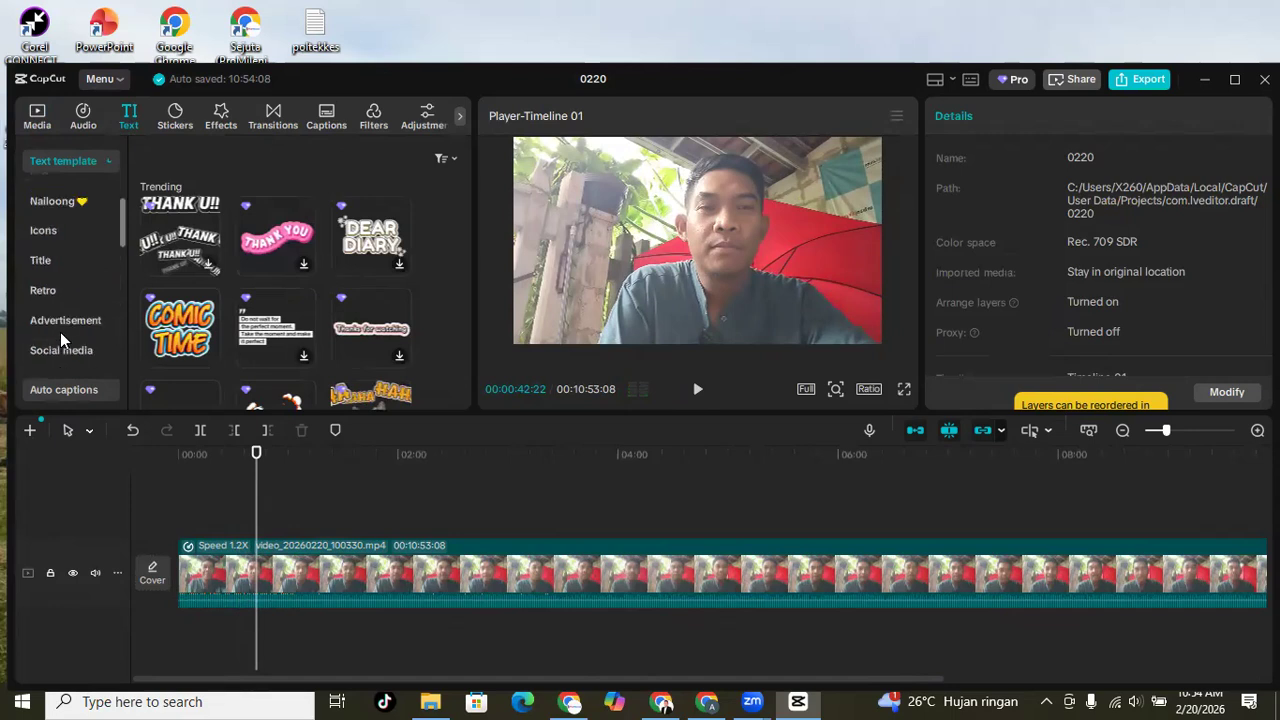
pyautogui.click(60, 262)
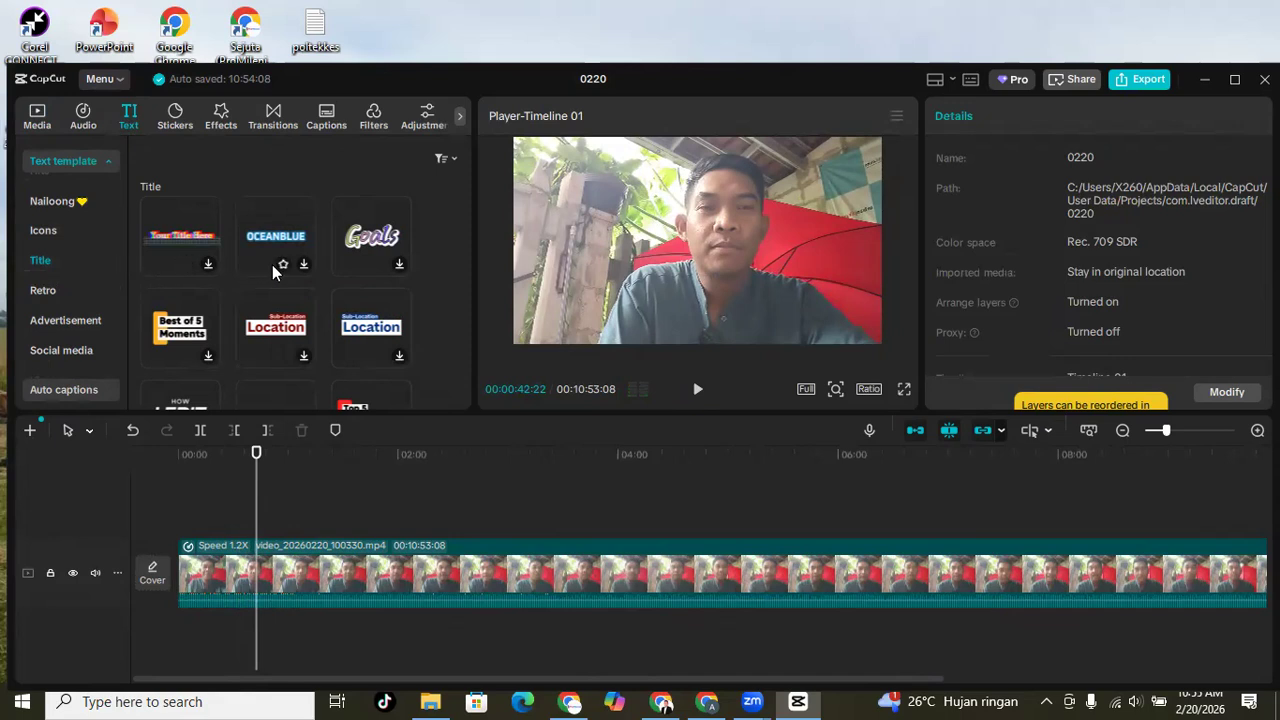
pyautogui.scroll(-3, 277, 272)
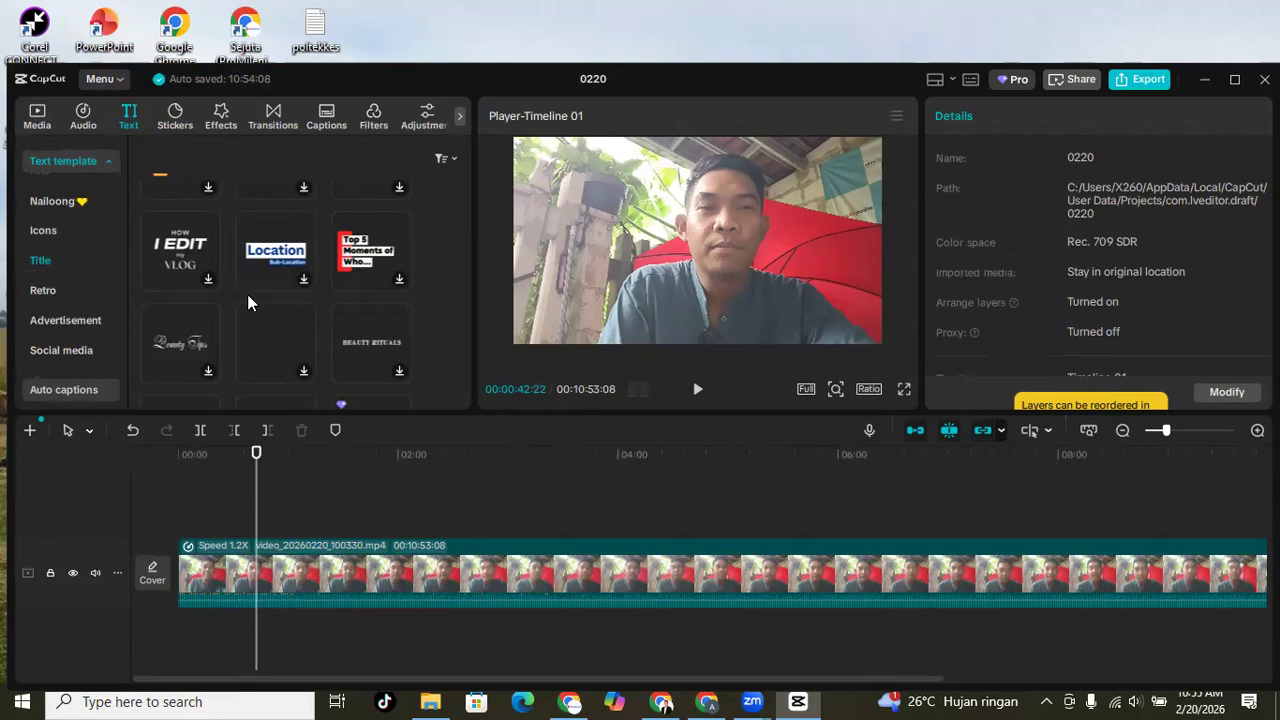
pyautogui.scroll(1, 254, 290)
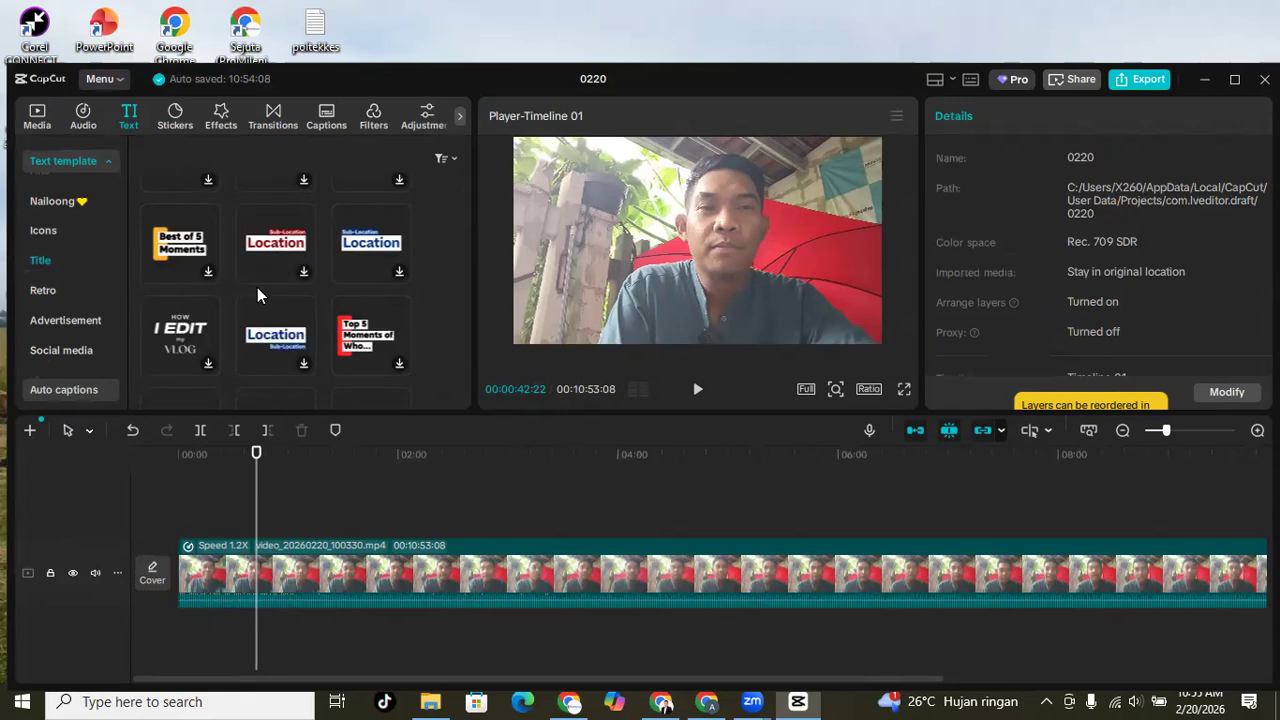
pyautogui.scroll(-2, 257, 287)
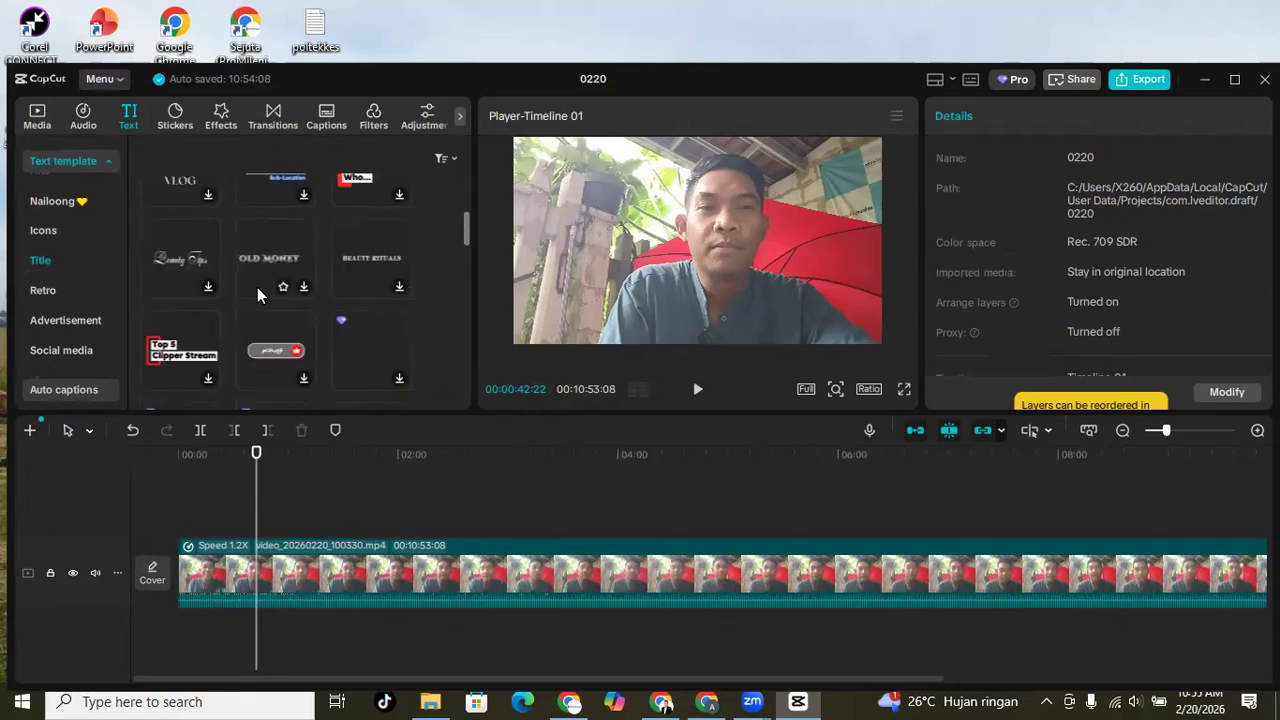
pyautogui.scroll(-5, 257, 287)
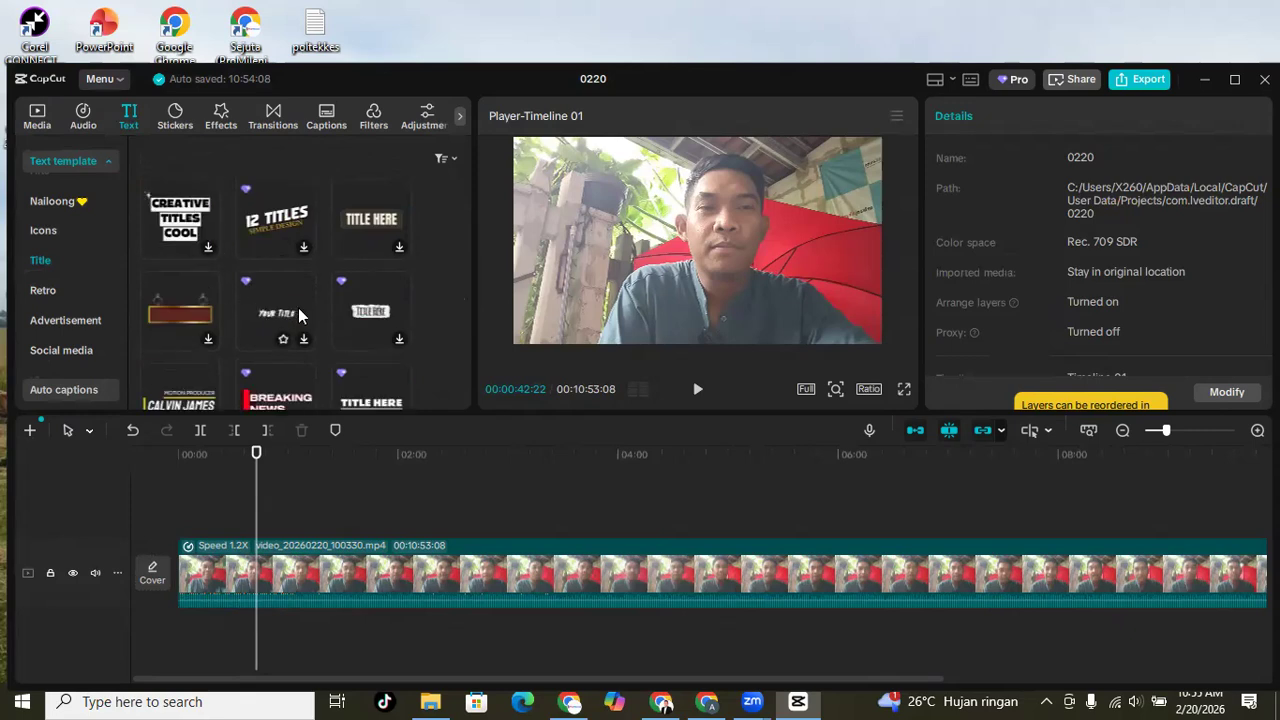
pyautogui.scroll(-3, 298, 307)
pyautogui.scroll(-3, 298, 307)
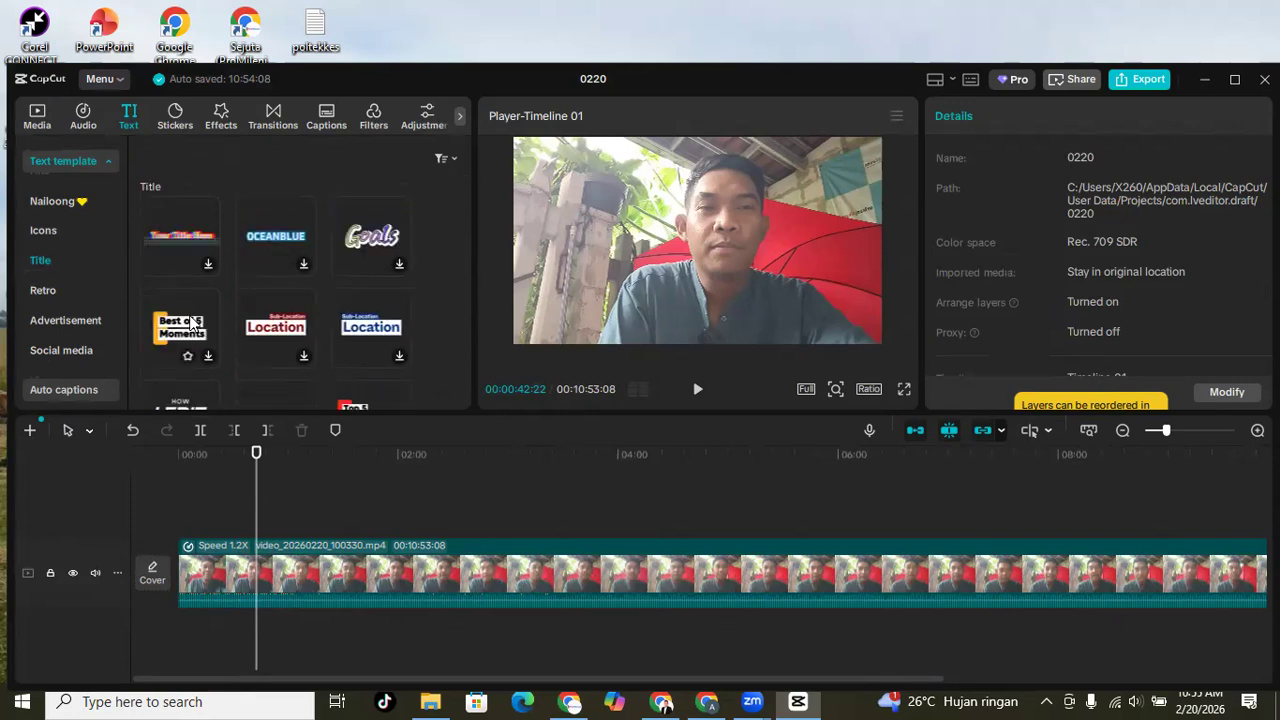
pyautogui.scroll(3, 210, 302)
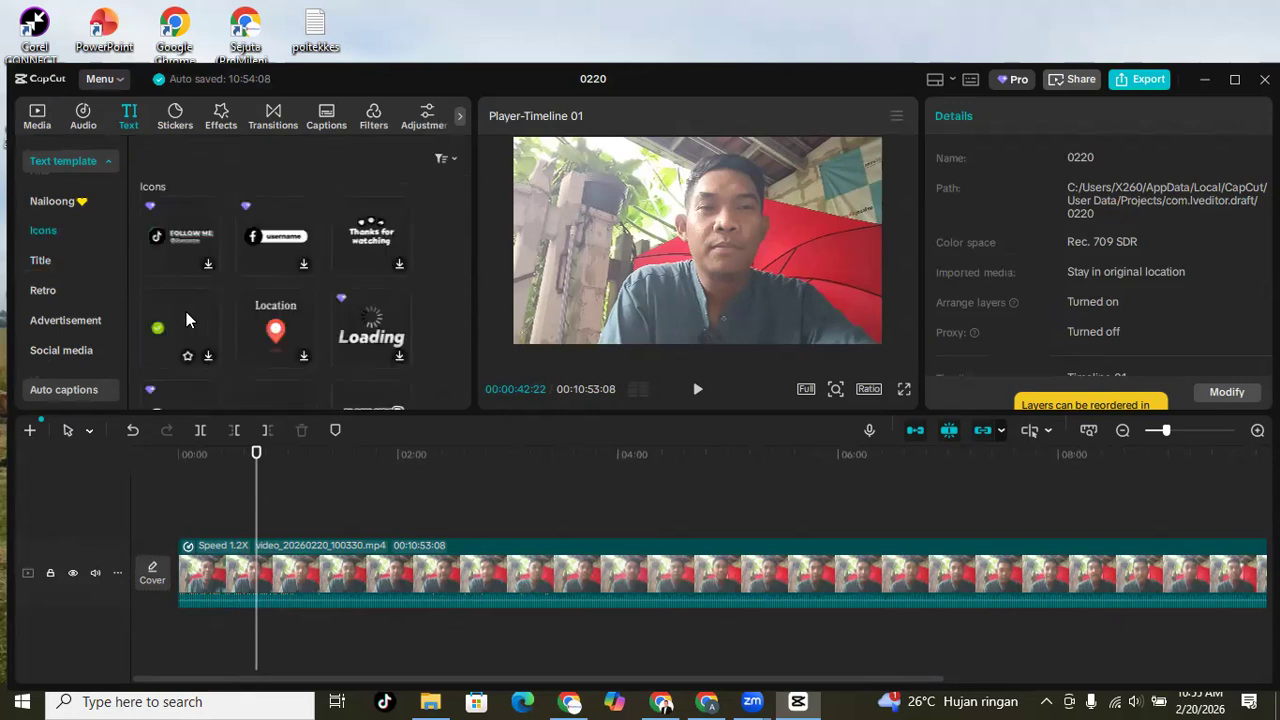
pyautogui.click(99, 266)
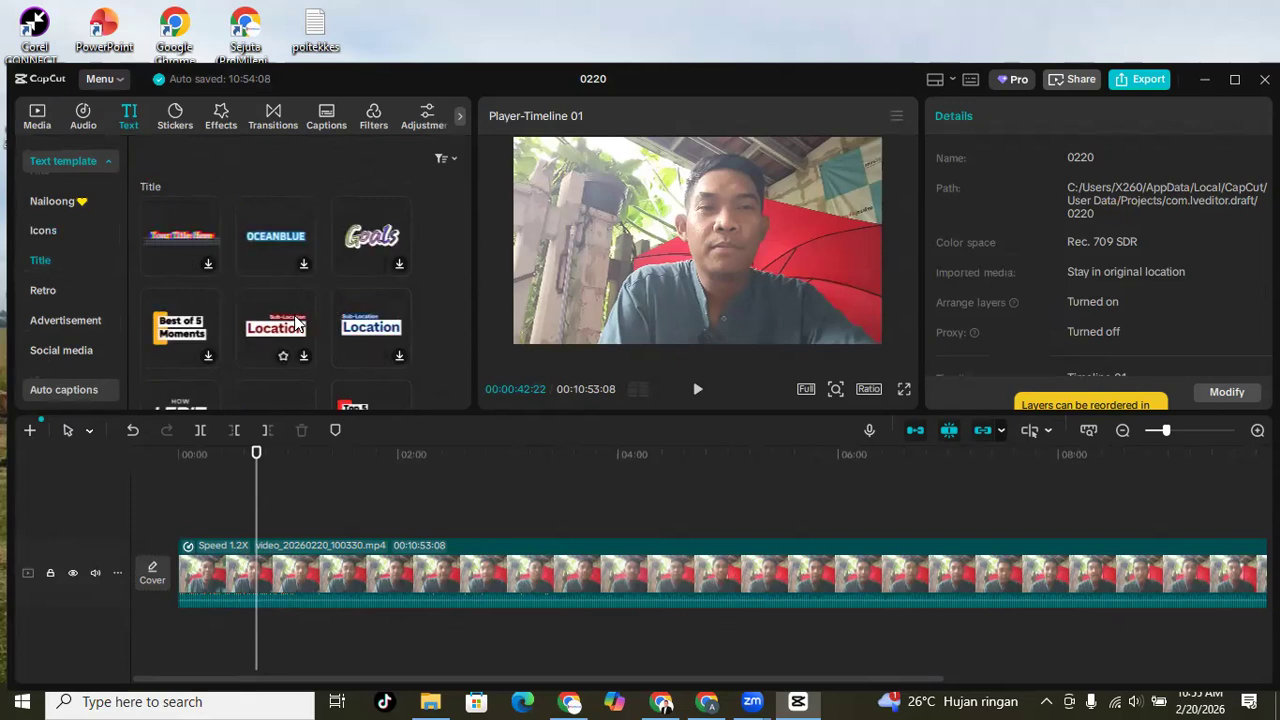
pyautogui.moveTo(297, 328); pyautogui.dragTo(264, 519)
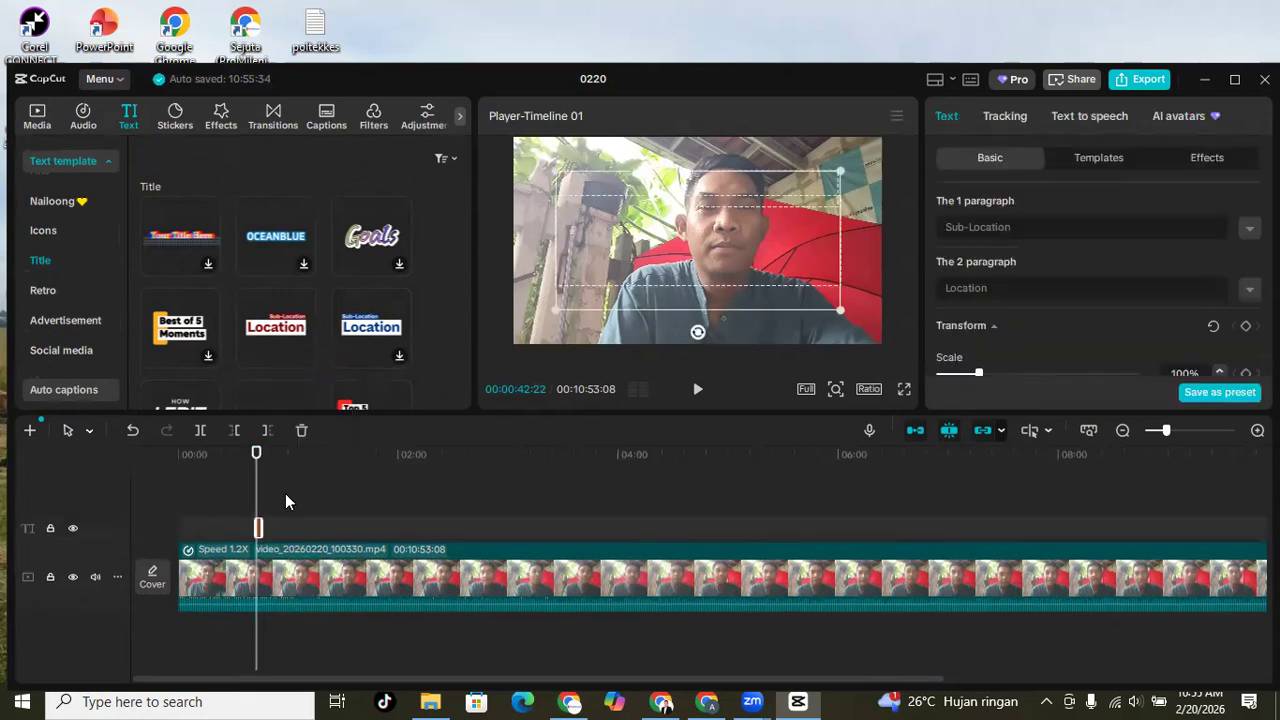
# Replace the title template's first paragraph with "Profil Lengkap".
pyautogui.click(1045, 222)
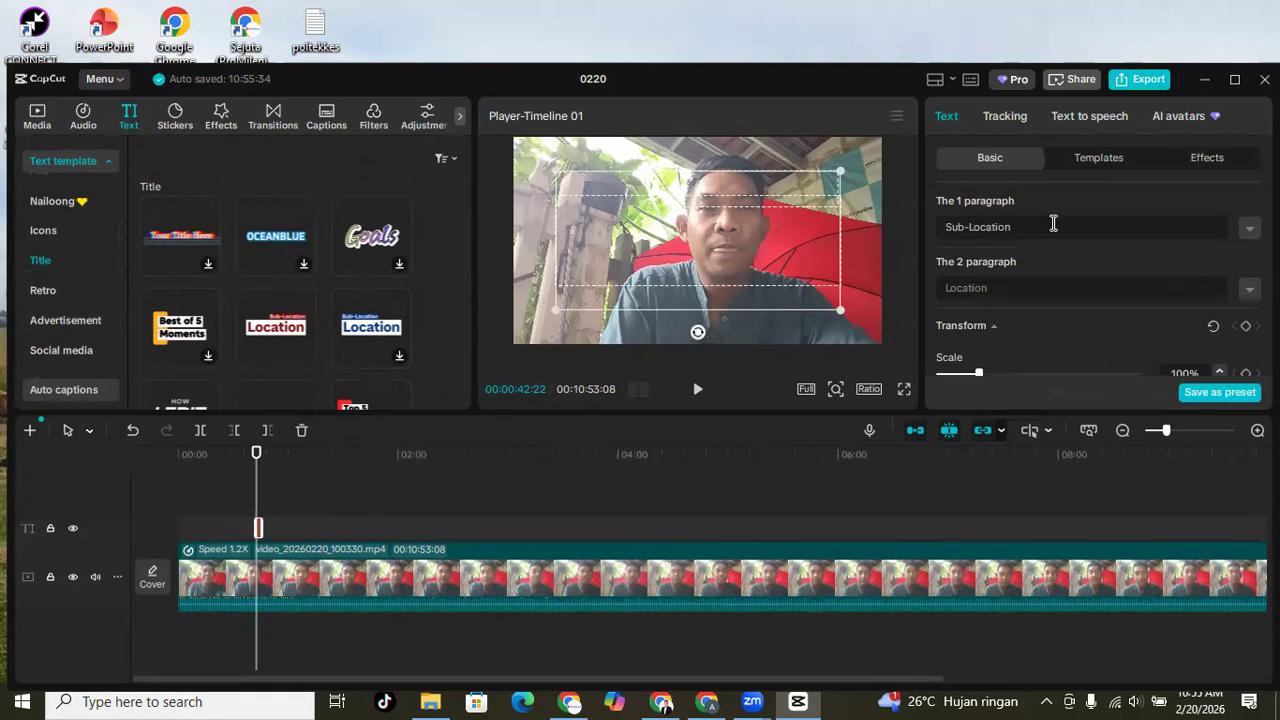
pyautogui.hotkey('ctrl', 'a')
pyautogui.write('Profil ')
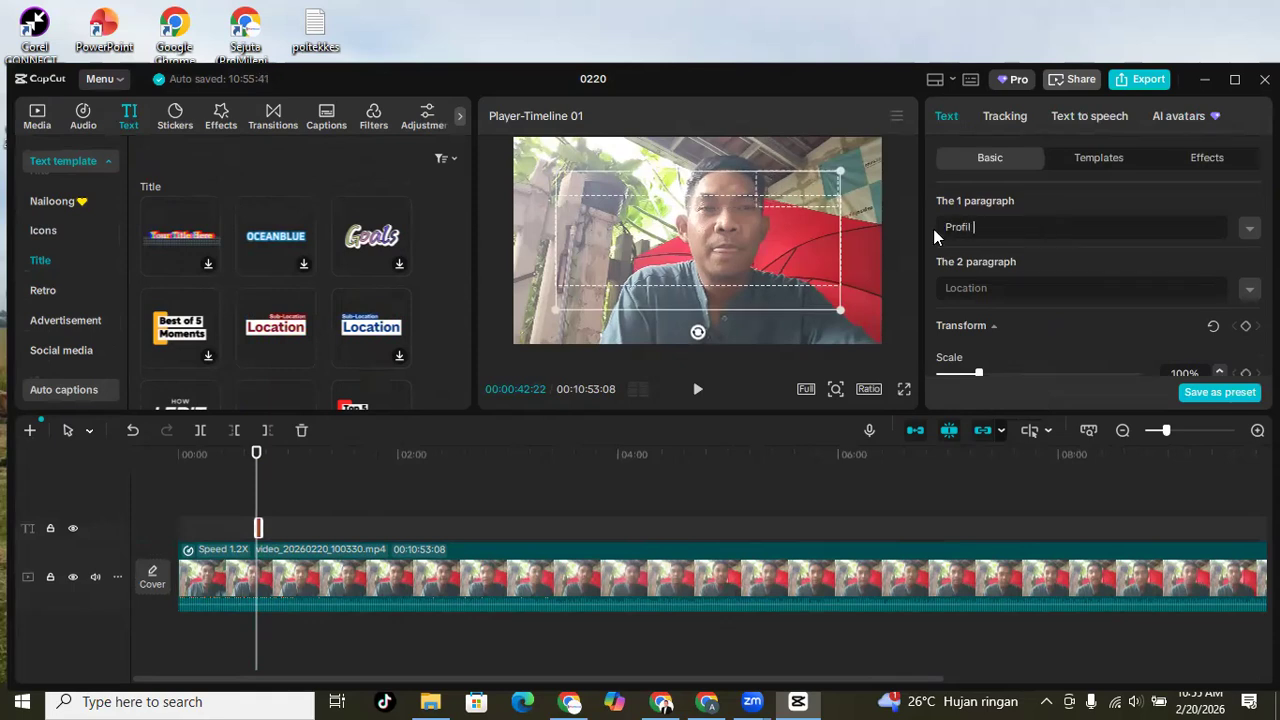
pyautogui.write('Prmbala')
pyautogui.press('BackSpace')
pyautogui.press('BackSpace')
pyautogui.press('BackSpace')
pyautogui.press('BackSpace')
pyautogui.press('BackSpace')
pyautogui.press('BackSpace')
pyautogui.press('BackSpace')
pyautogui.write('Lengkap')
pyautogui.click(970, 288)
pyautogui.doubleClick(971, 288)
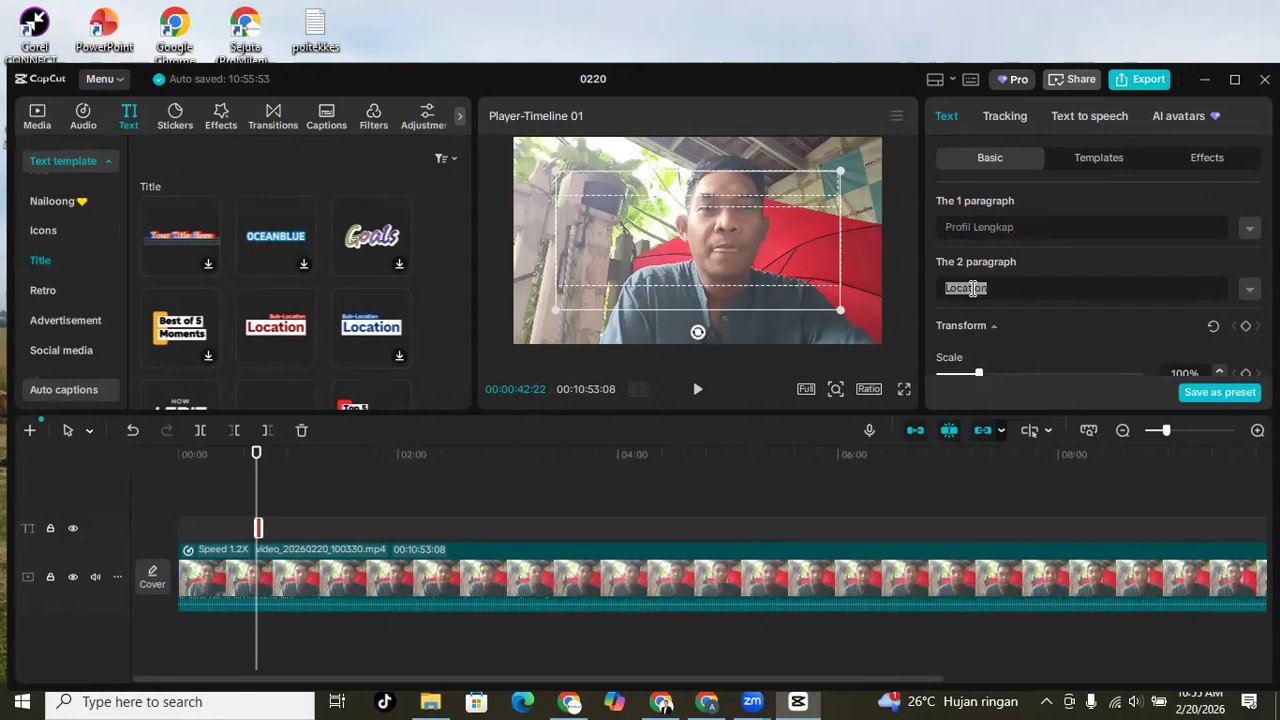
pyautogui.write('Ziven Rozul')
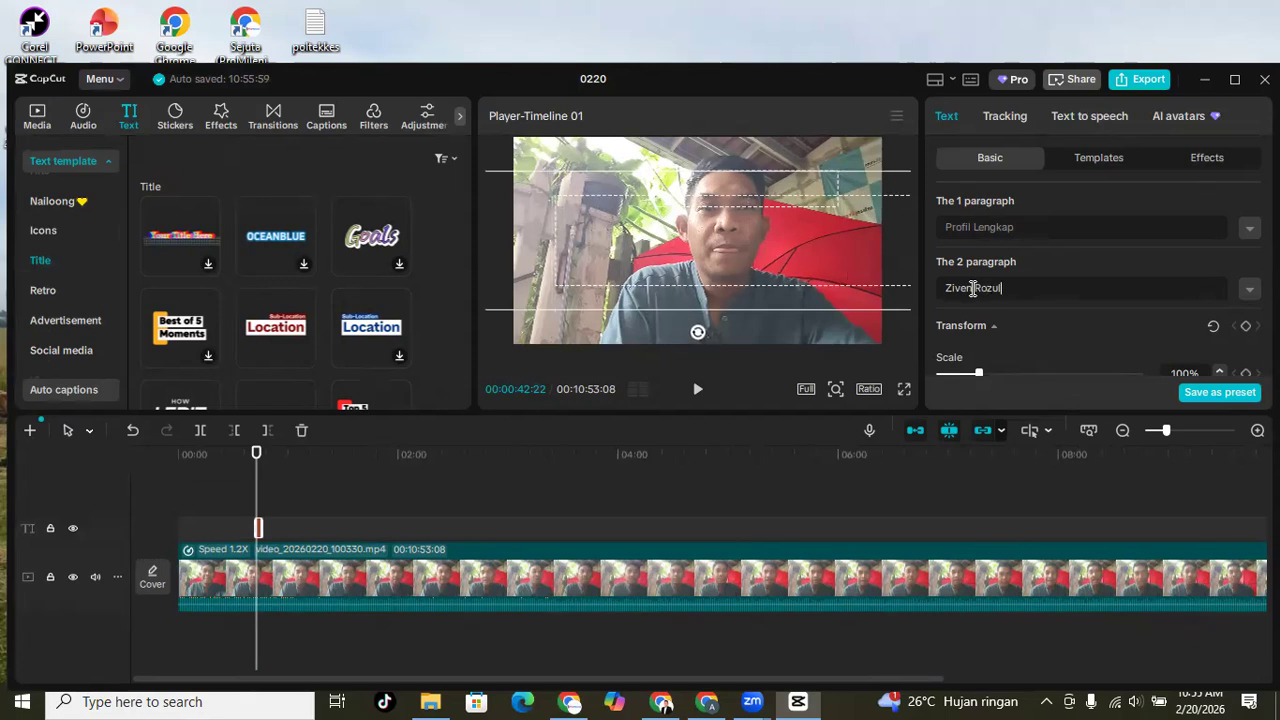
pyautogui.click(698, 400)
pyautogui.click(698, 395)
# Scale the title down to 57% and position it over the speaker's chest at the bottom of the video frame.
pyautogui.moveTo(674, 205); pyautogui.dragTo(737, 205)
pyautogui.moveTo(529, 174); pyautogui.dragTo(657, 194)
pyautogui.moveTo(752, 237); pyautogui.dragTo(668, 294)
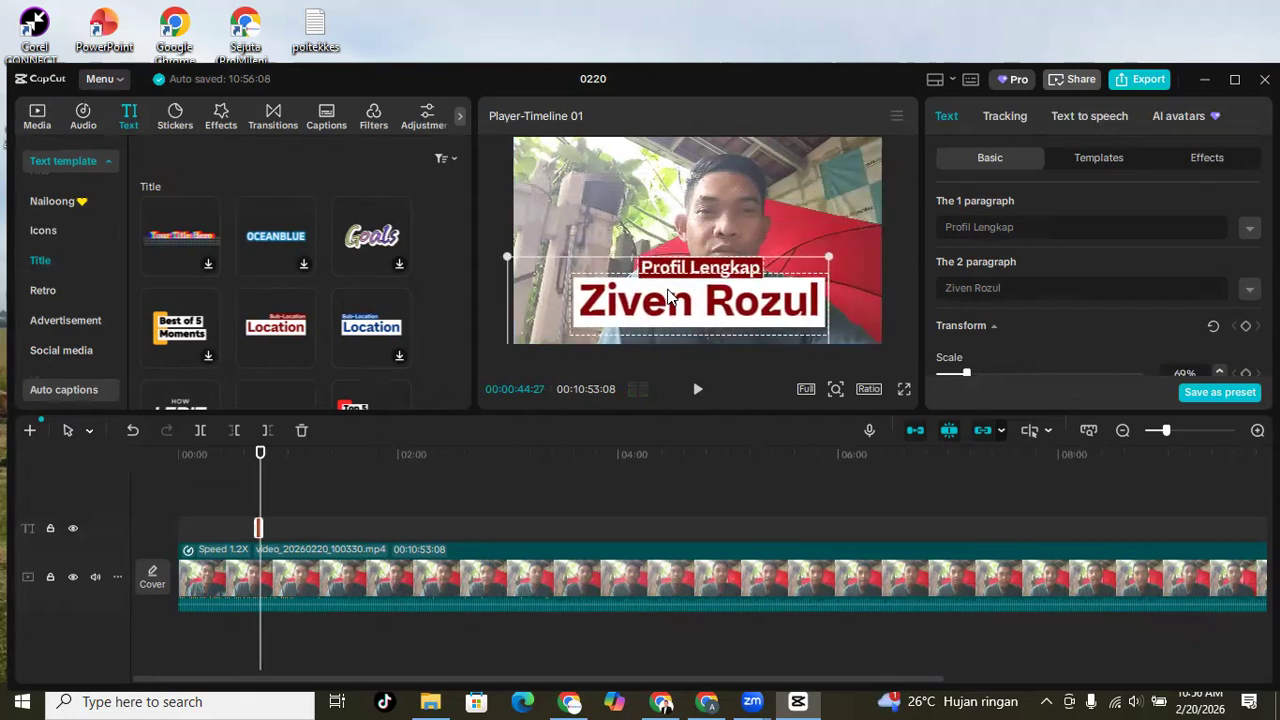
pyautogui.moveTo(508, 257); pyautogui.dragTo(553, 271)
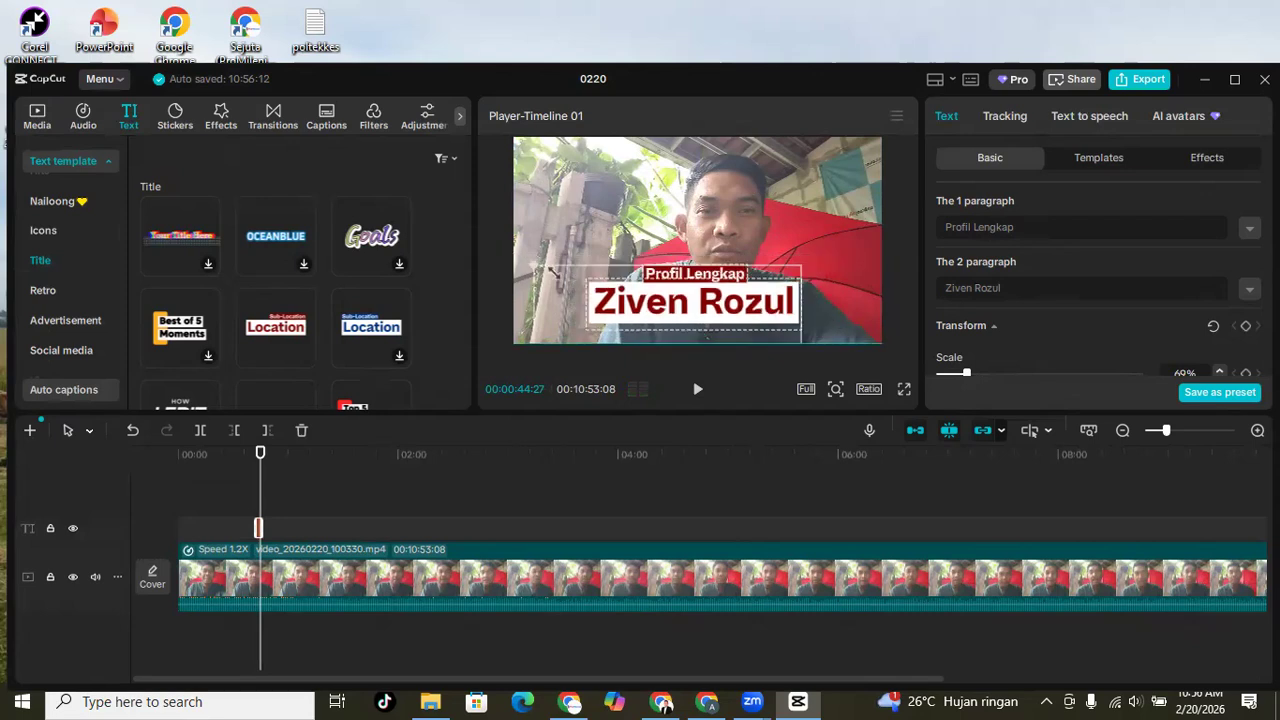
pyautogui.moveTo(684, 301); pyautogui.dragTo(695, 313)
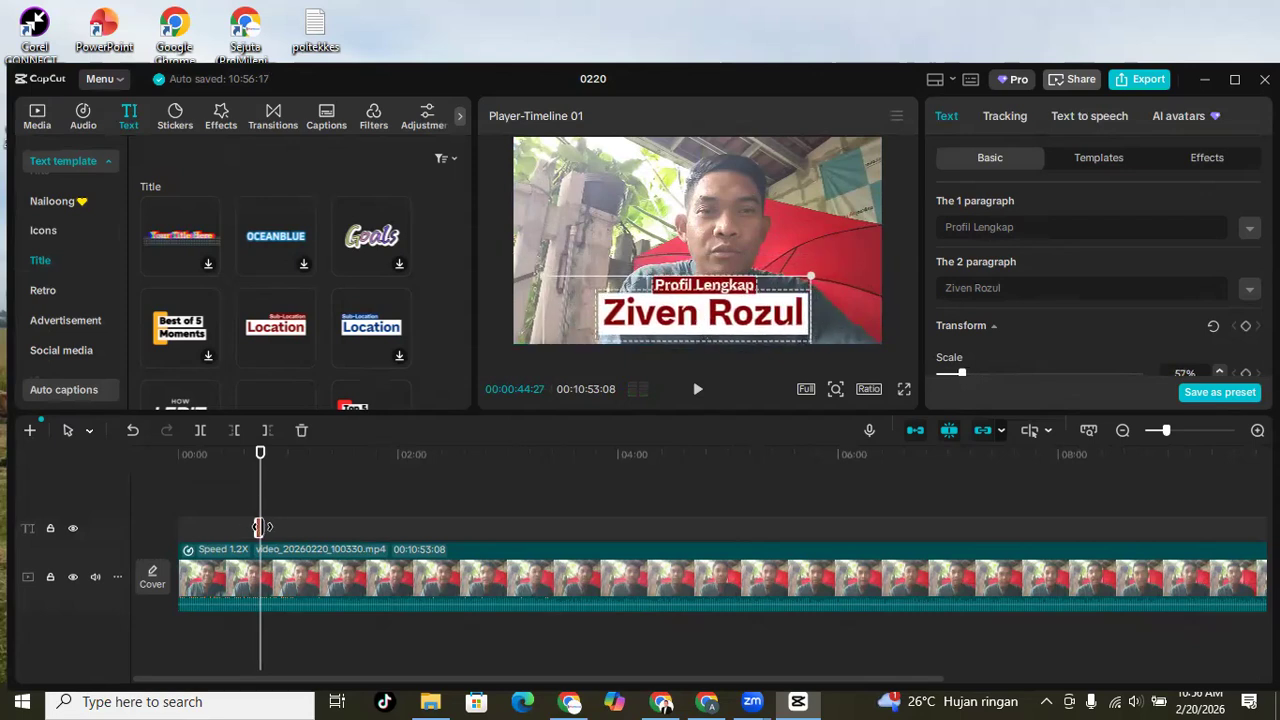
# Play back the title section from 00:00:38:25 and raise the system volume.
pyautogui.click(250, 455)
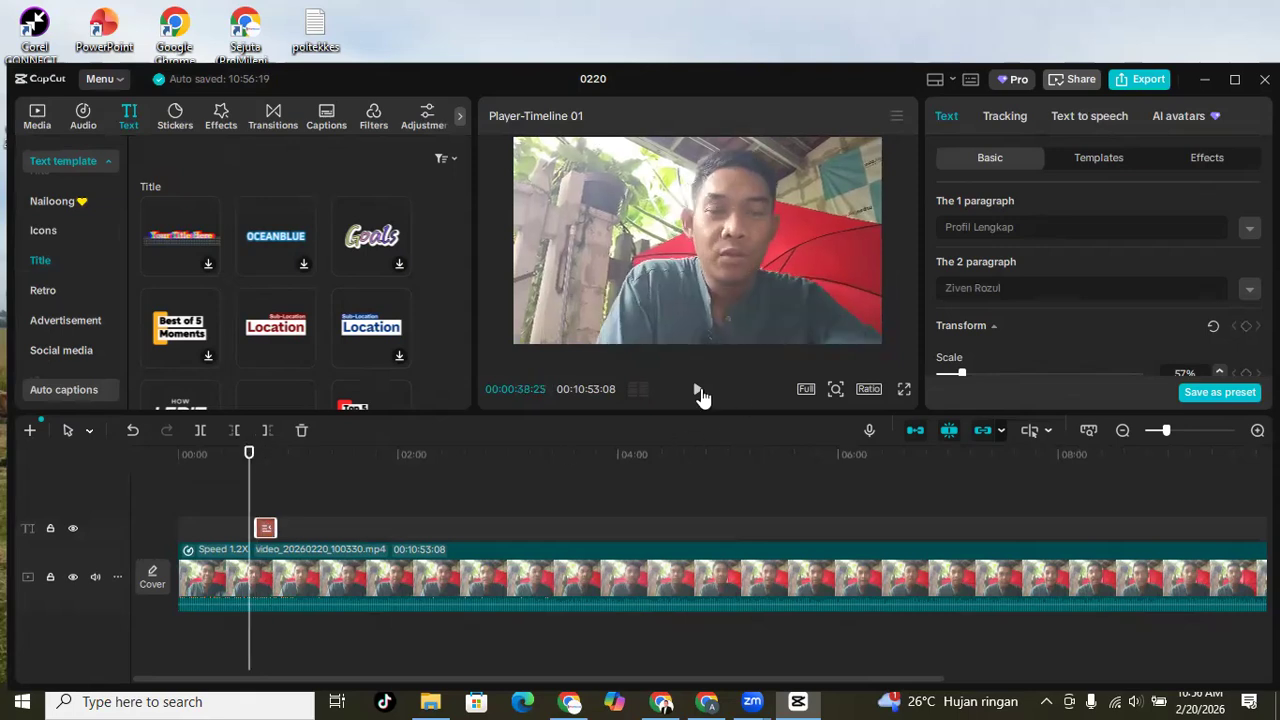
pyautogui.click(699, 390)
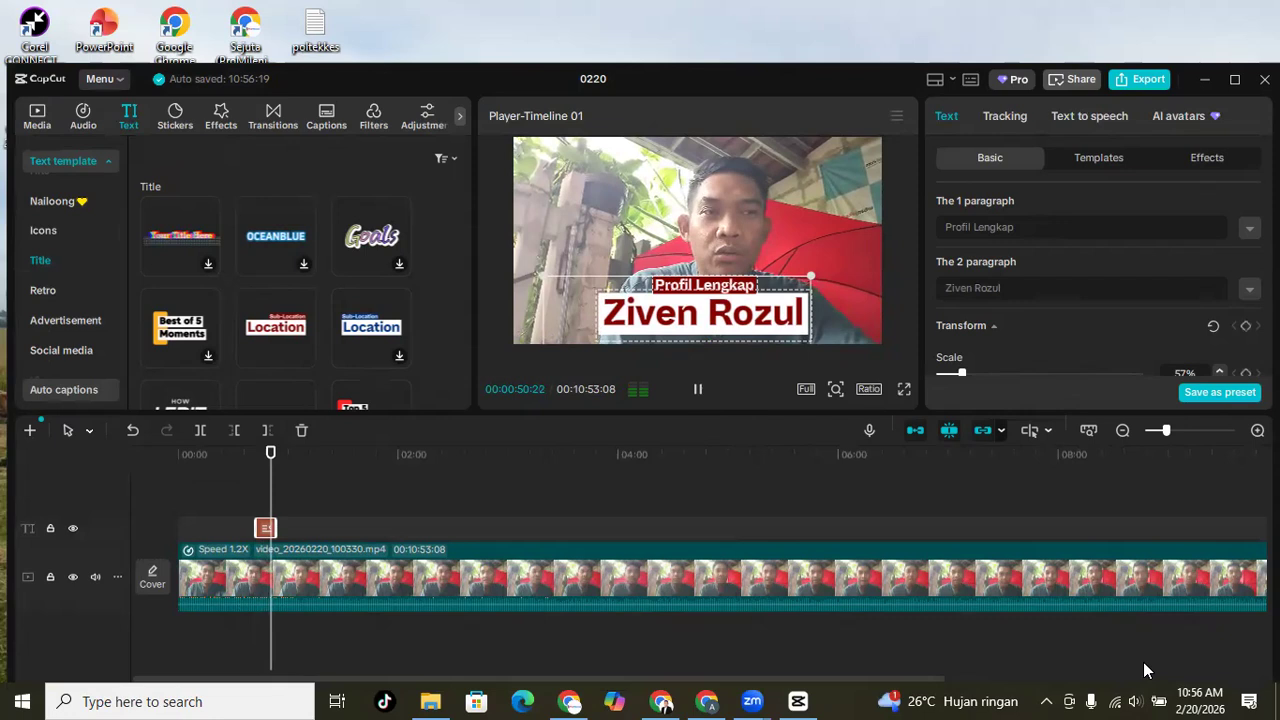
pyautogui.click(1135, 701)
pyautogui.scroll(6, 1136, 670)
pyautogui.scroll(1, 1136, 670)
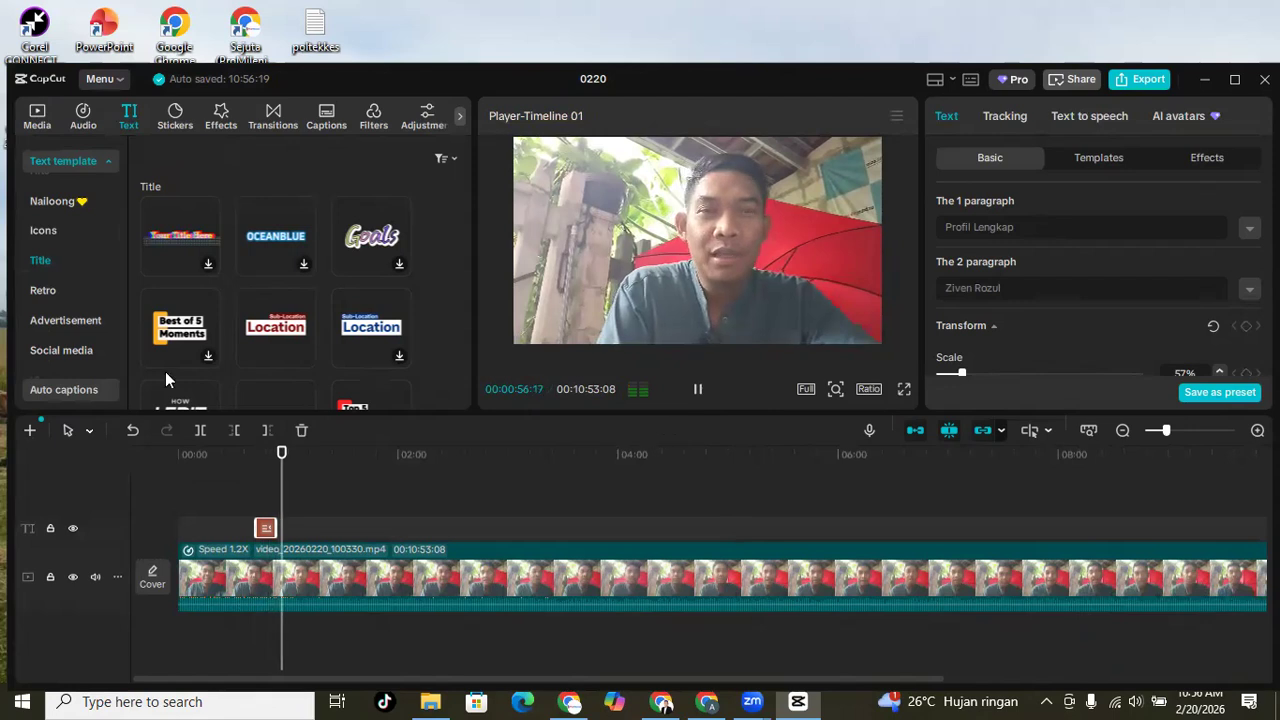
# Overlay the podium photo of the waving rider above the video at 00:01:06:18 and scale it to 118% to fill the frame.
pyautogui.click(36, 112)
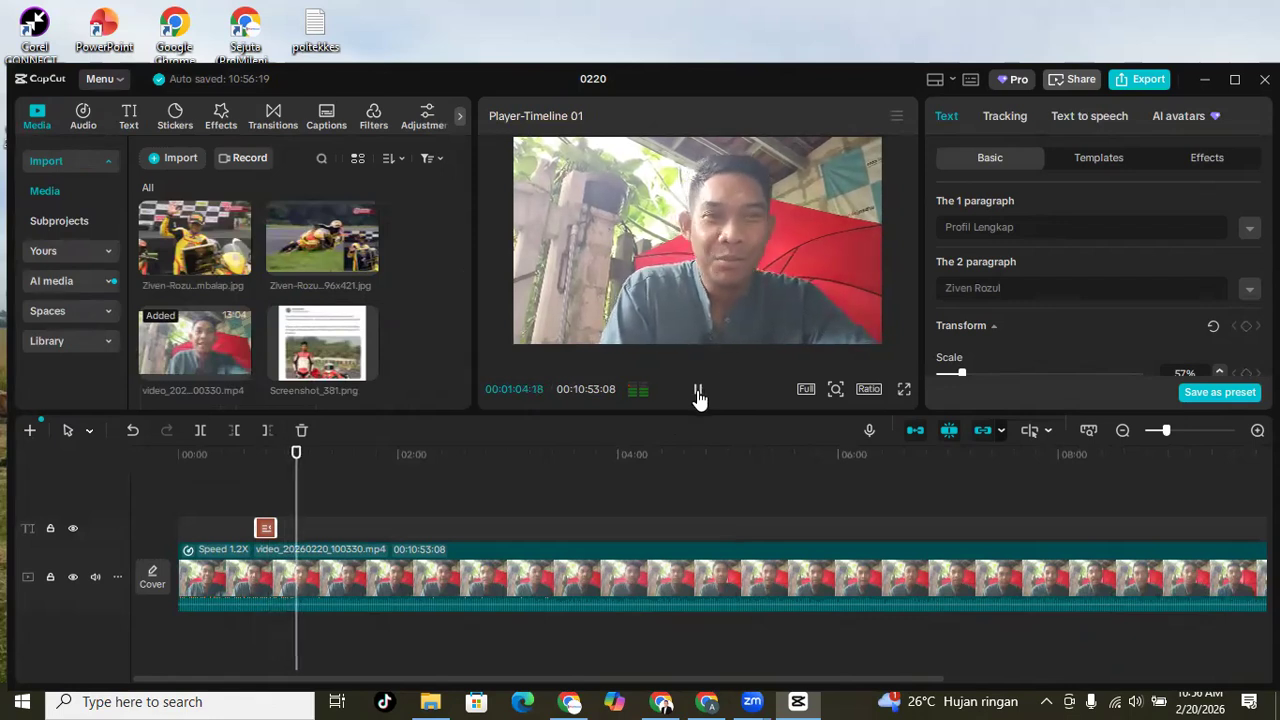
pyautogui.press('space')
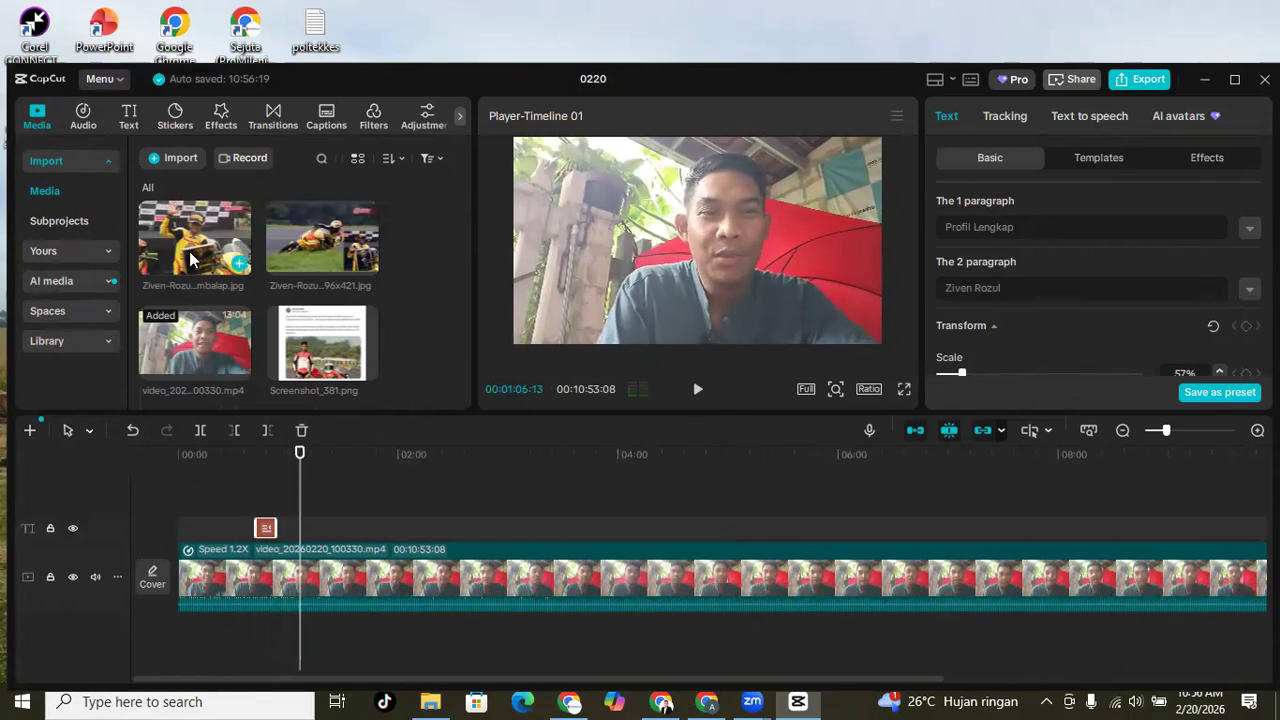
pyautogui.moveTo(178, 240); pyautogui.dragTo(302, 527)
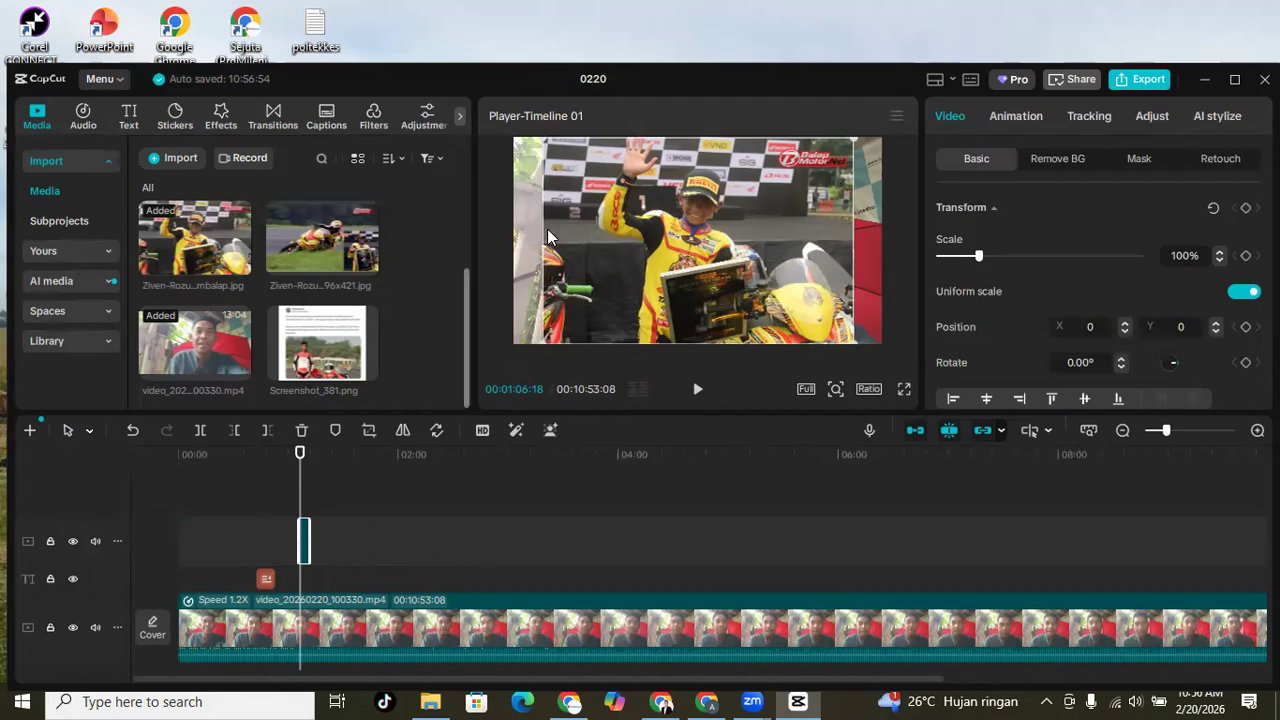
pyautogui.moveTo(543, 343); pyautogui.dragTo(514, 363)
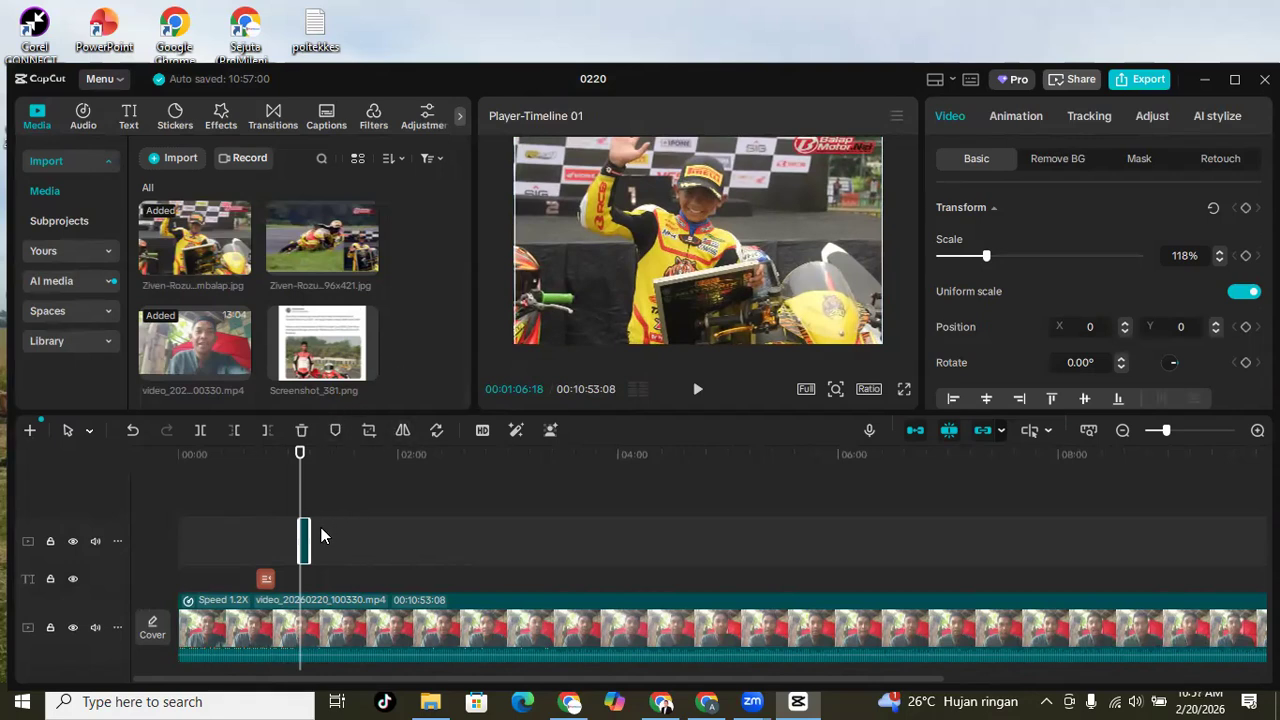
# Extend the podium photo to about 16.8 s and apply the Zoom 1 combo animation.
pyautogui.moveTo(310, 534); pyautogui.dragTo(332, 534)
pyautogui.click(1023, 116)
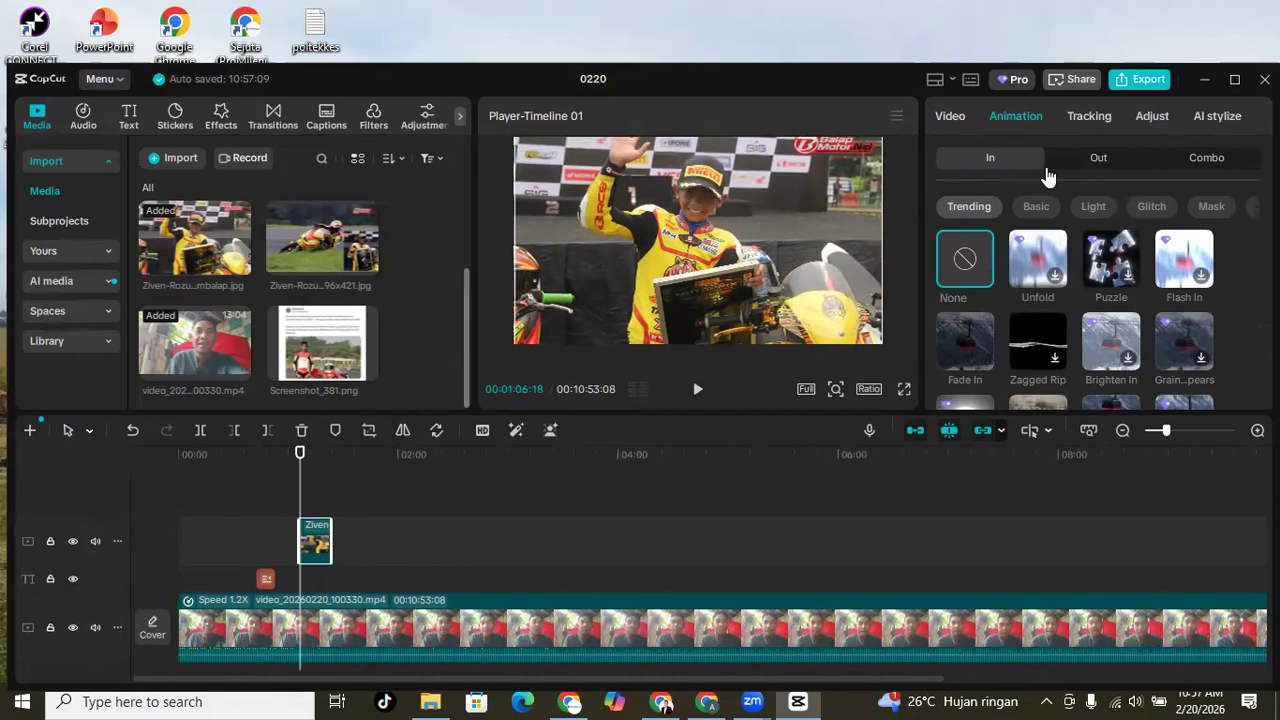
pyautogui.click(1190, 165)
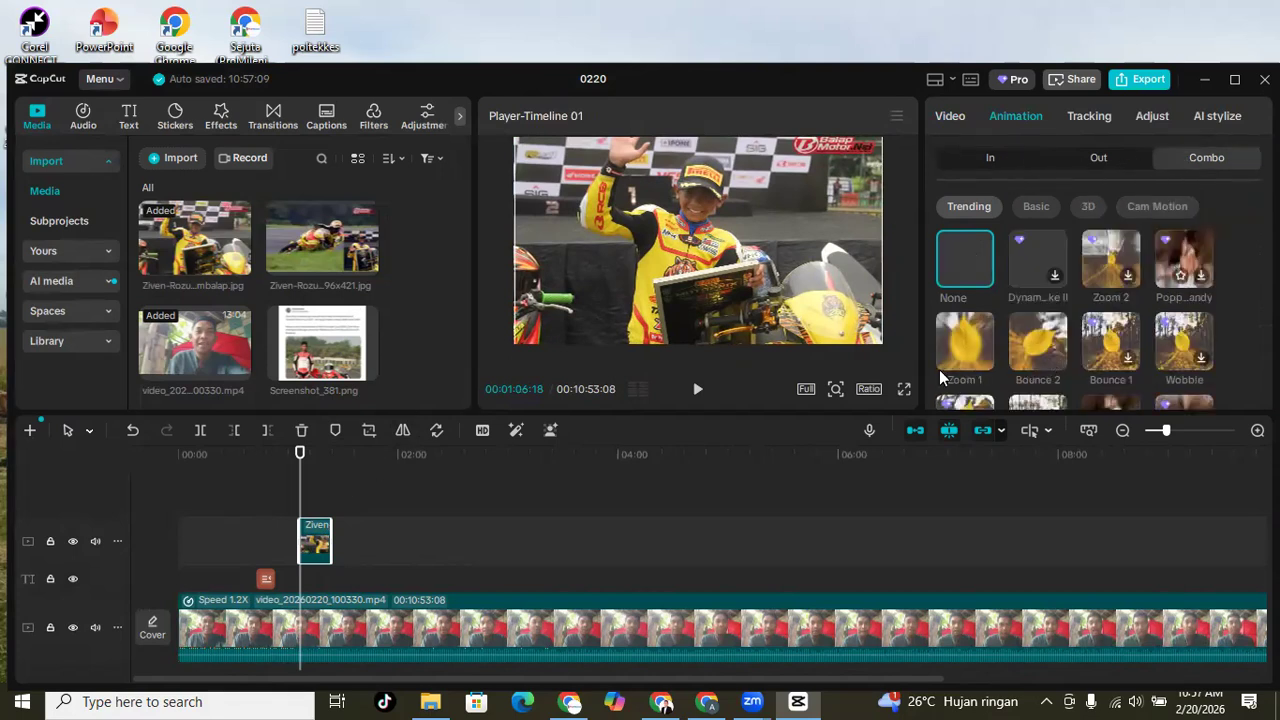
pyautogui.click(970, 335)
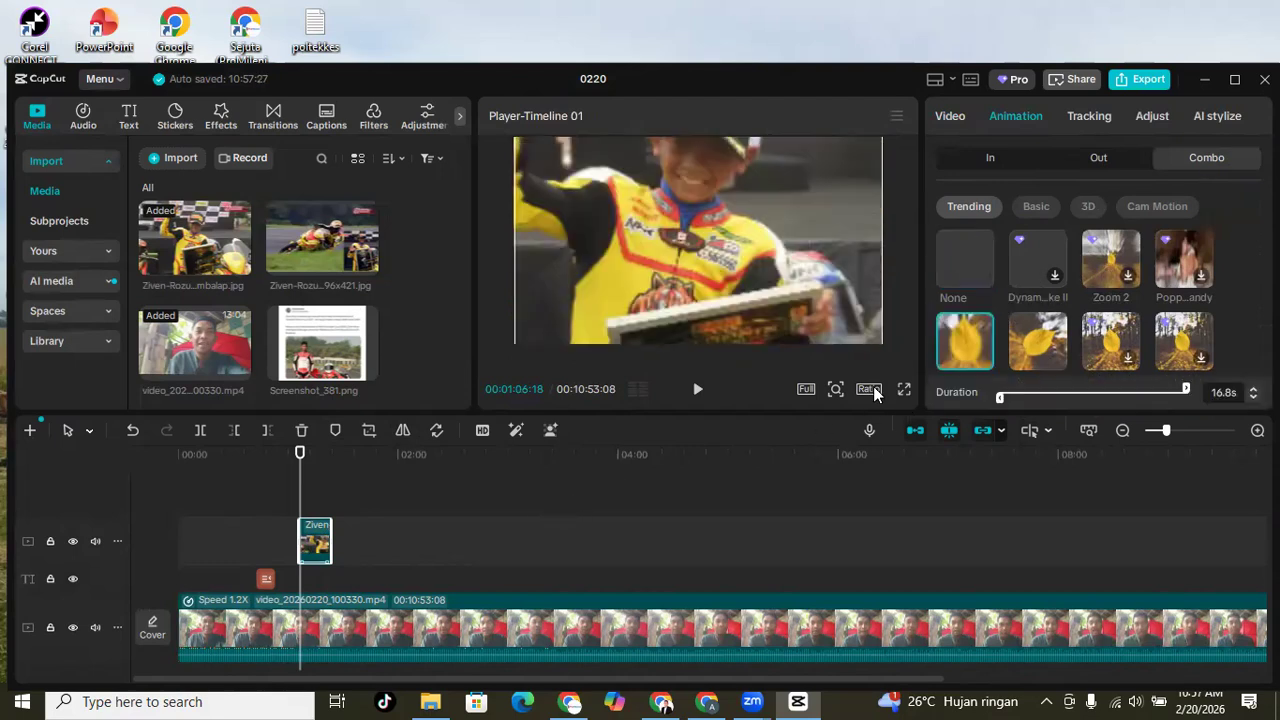
# Overlay Aksi-Ziven-Rozyl.jpg above the video at 00:01:37:27 and extend it to about 30 s.
pyautogui.click(697, 389)
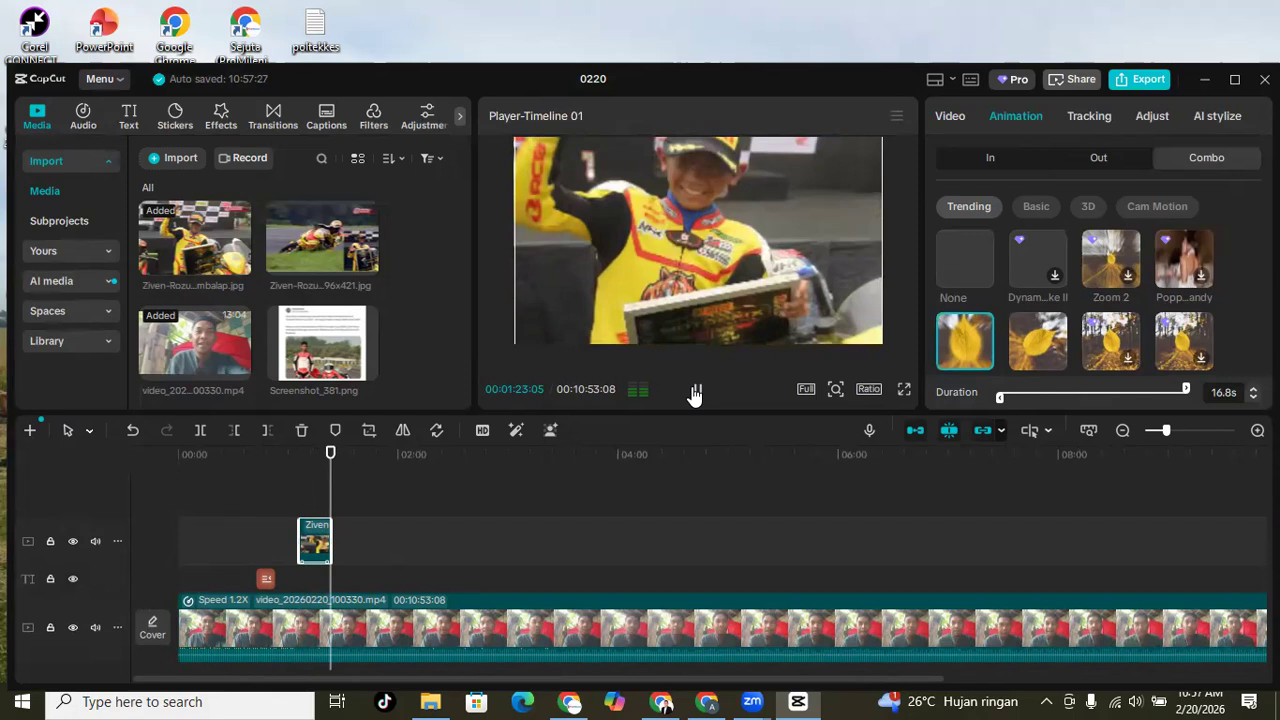
pyautogui.scroll(1, 284, 279)
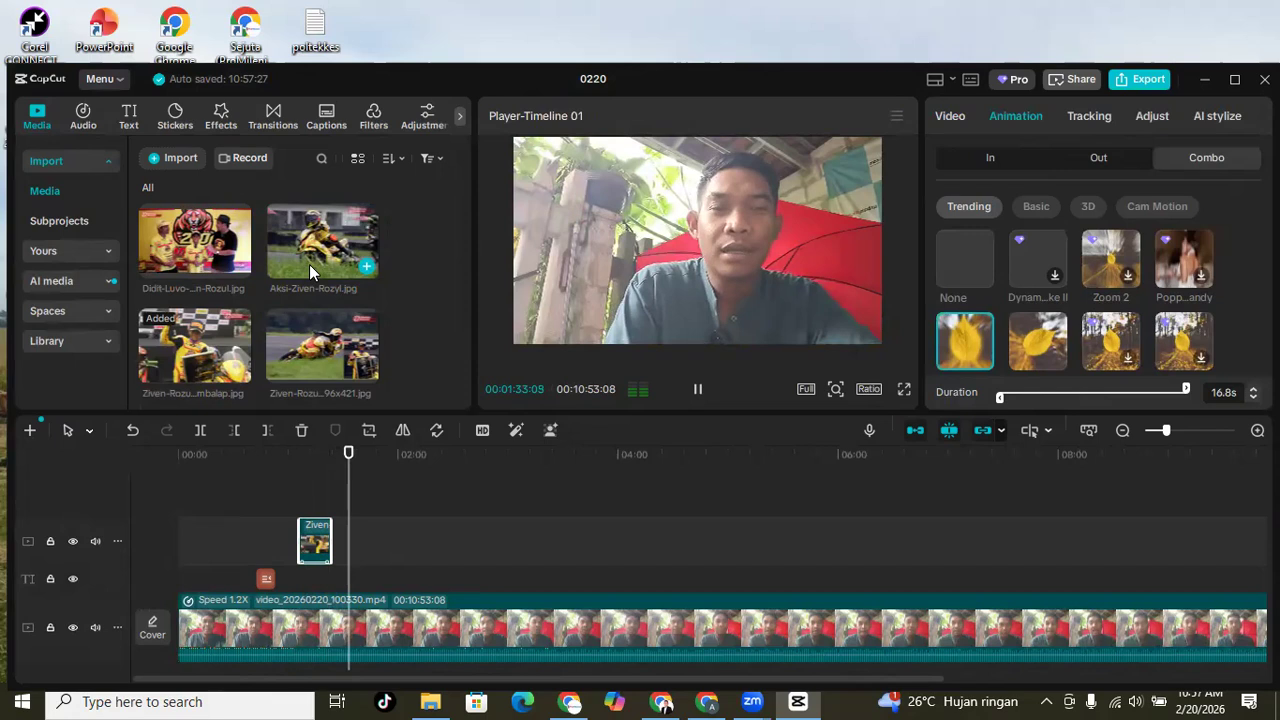
pyautogui.click(700, 398)
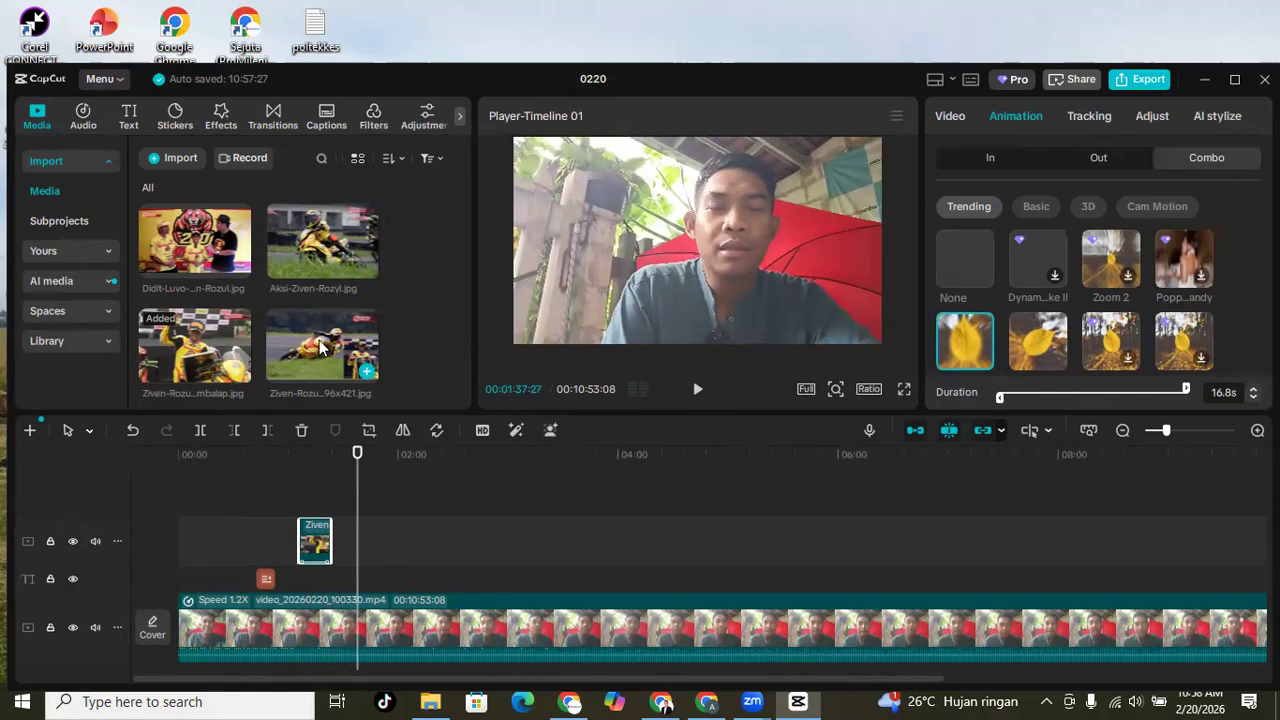
pyautogui.moveTo(387, 501); pyautogui.dragTo(364, 545)
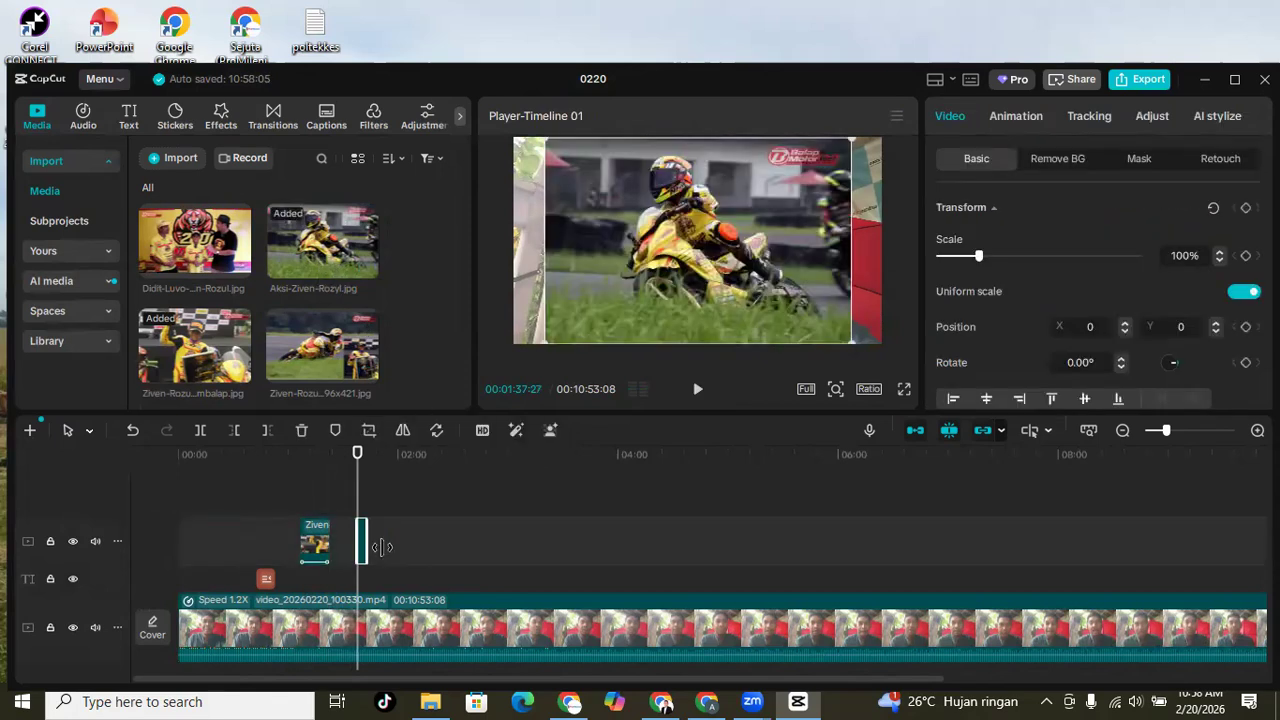
pyautogui.moveTo(382, 546); pyautogui.dragTo(408, 543)
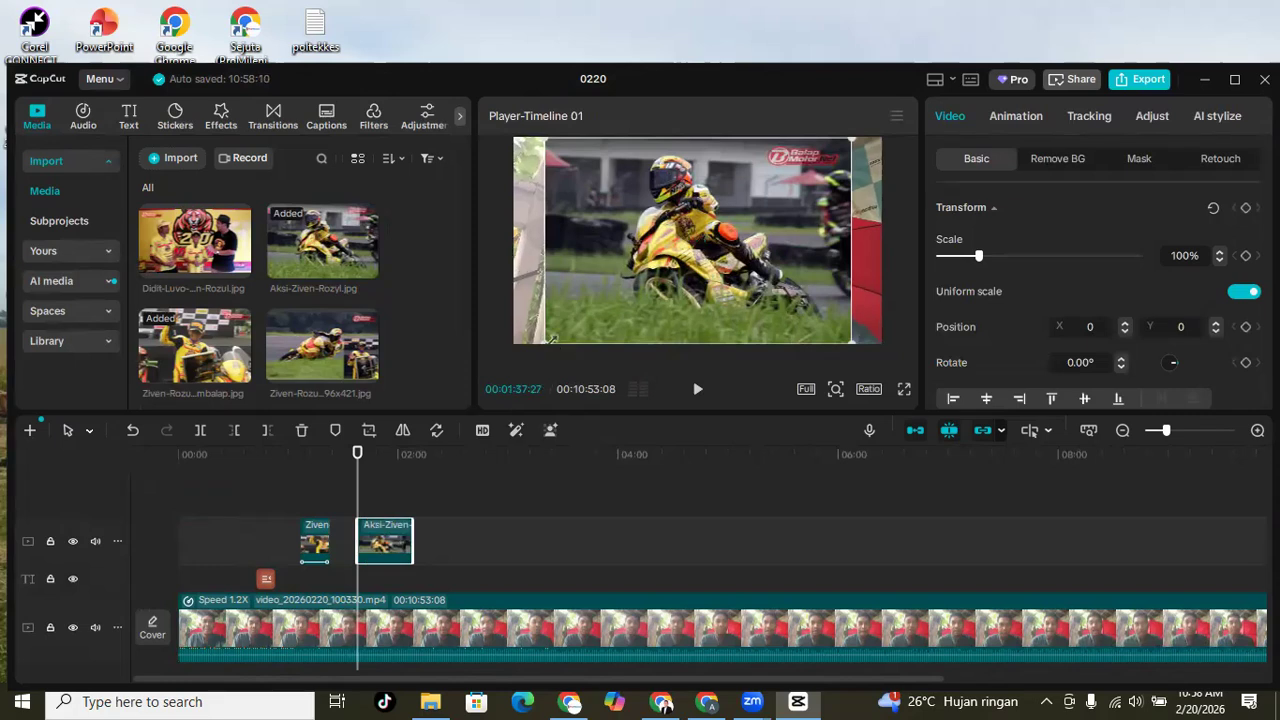
# Scale the Aksi-Ziven-Rozyl photo to 120% to fill the frame and apply the Zoom 1 combo animation.
pyautogui.moveTo(546, 342); pyautogui.dragTo(508, 356)
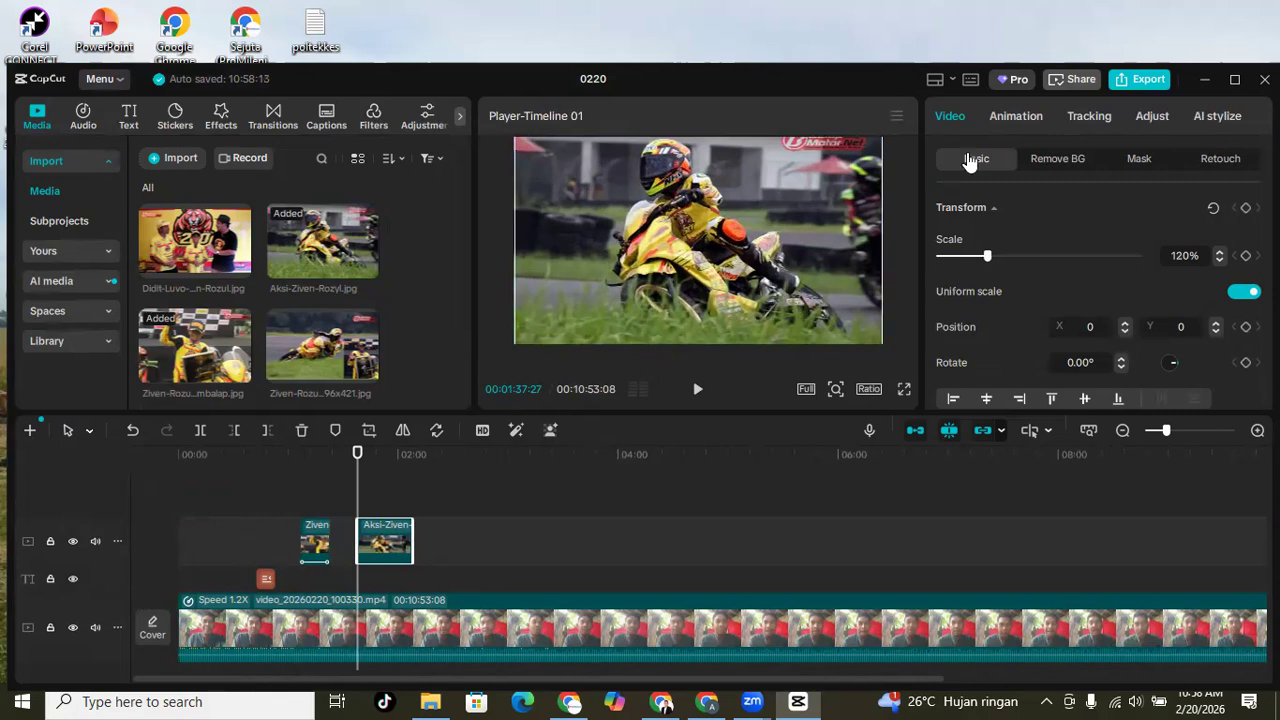
pyautogui.click(1016, 115)
pyautogui.click(962, 340)
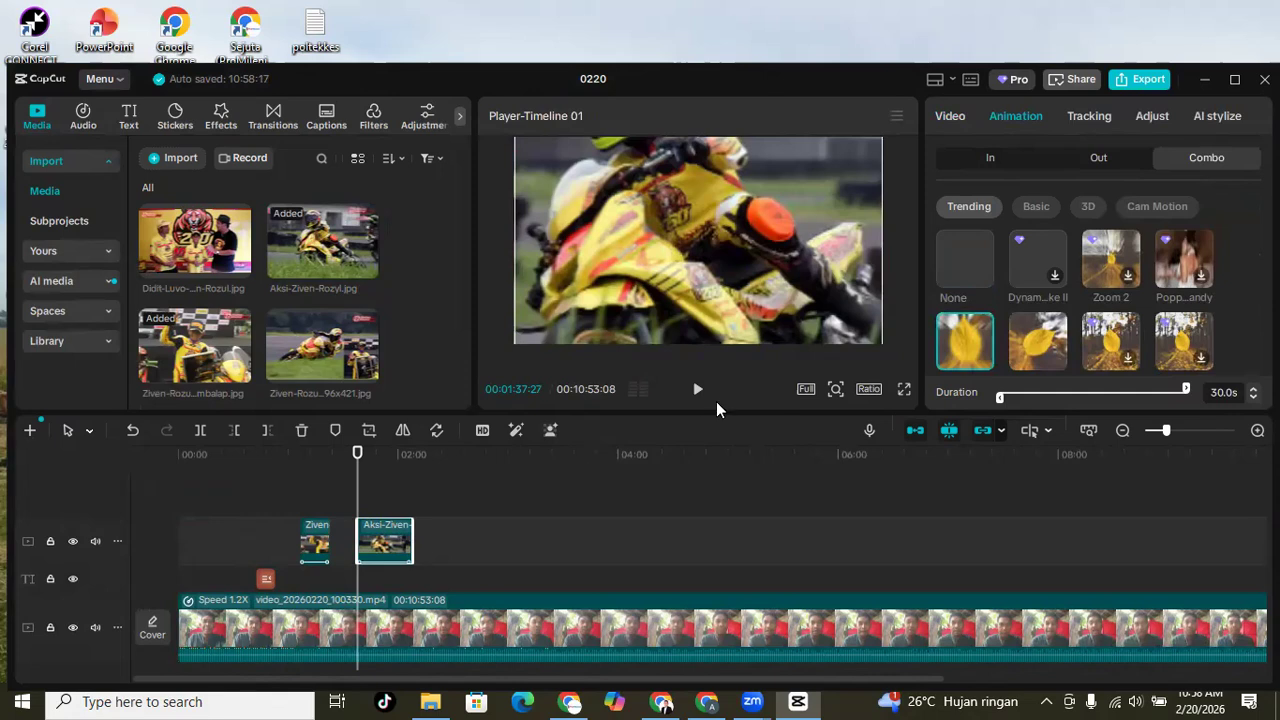
# Play the timeline on to 00:02:27:05, then switch to Chrome and arrange a reduced browser window over the editor.
pyautogui.press('space')
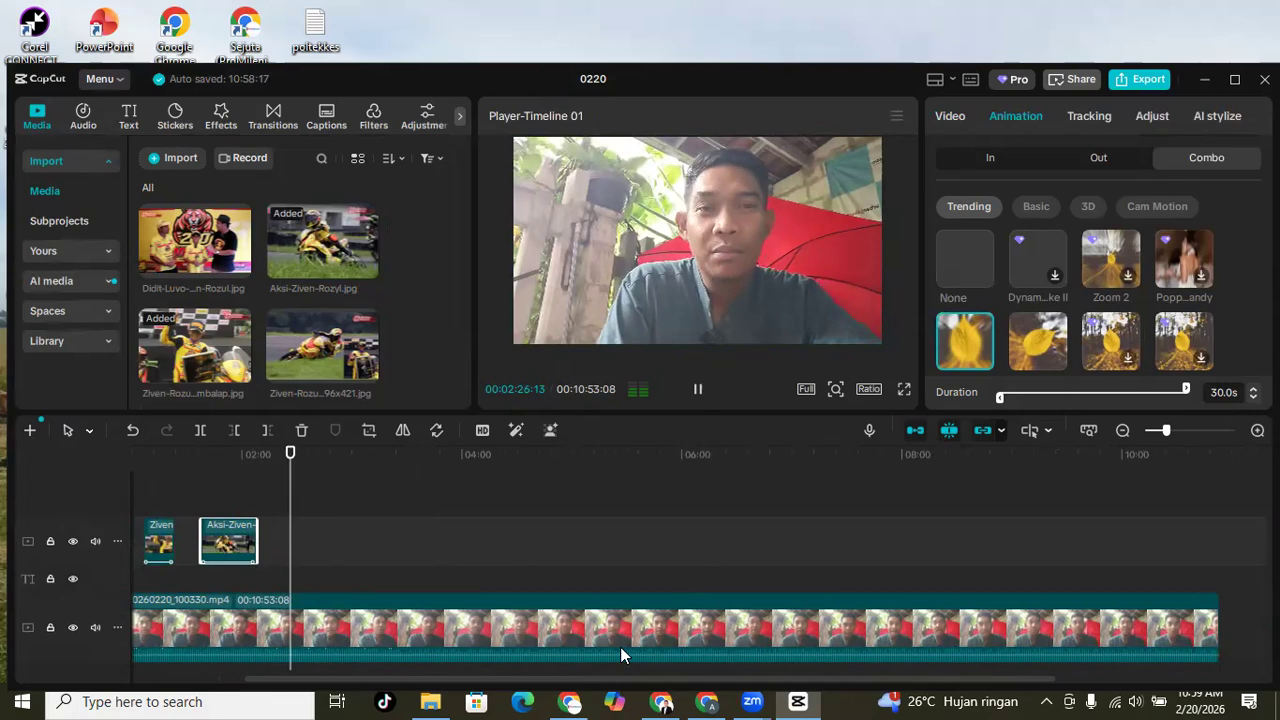
pyautogui.press('space')
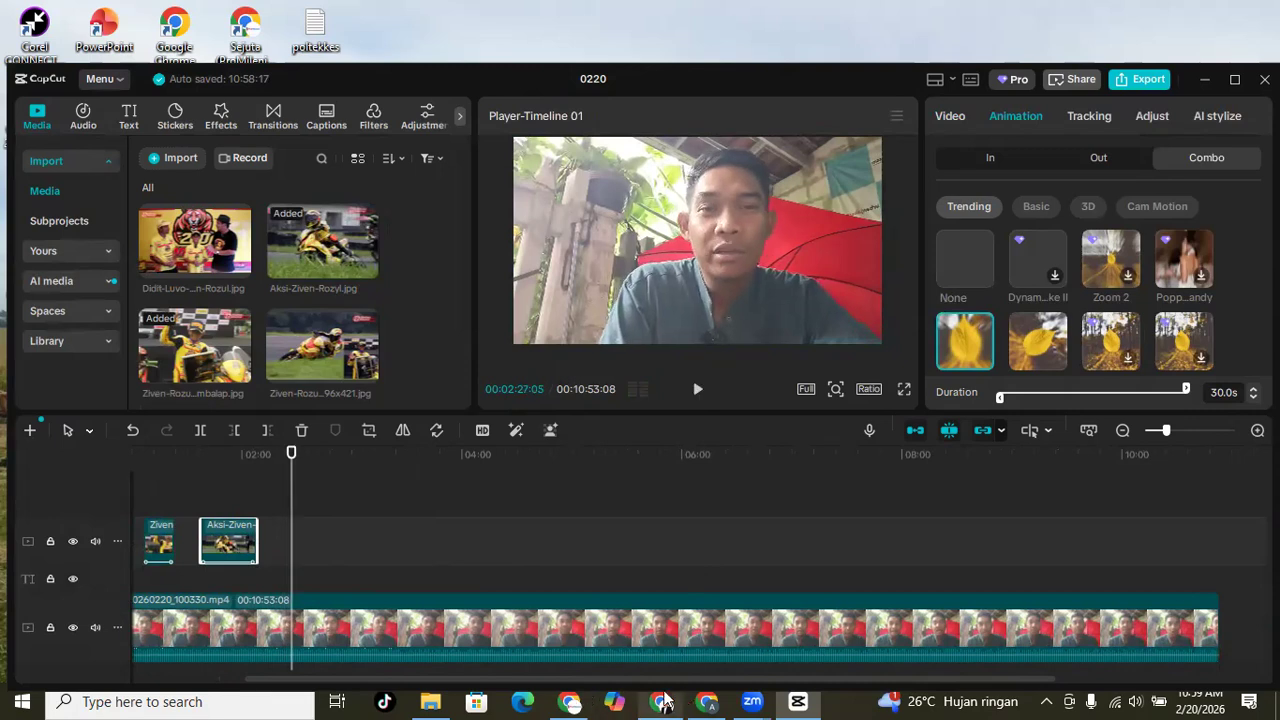
pyautogui.click(652, 560)
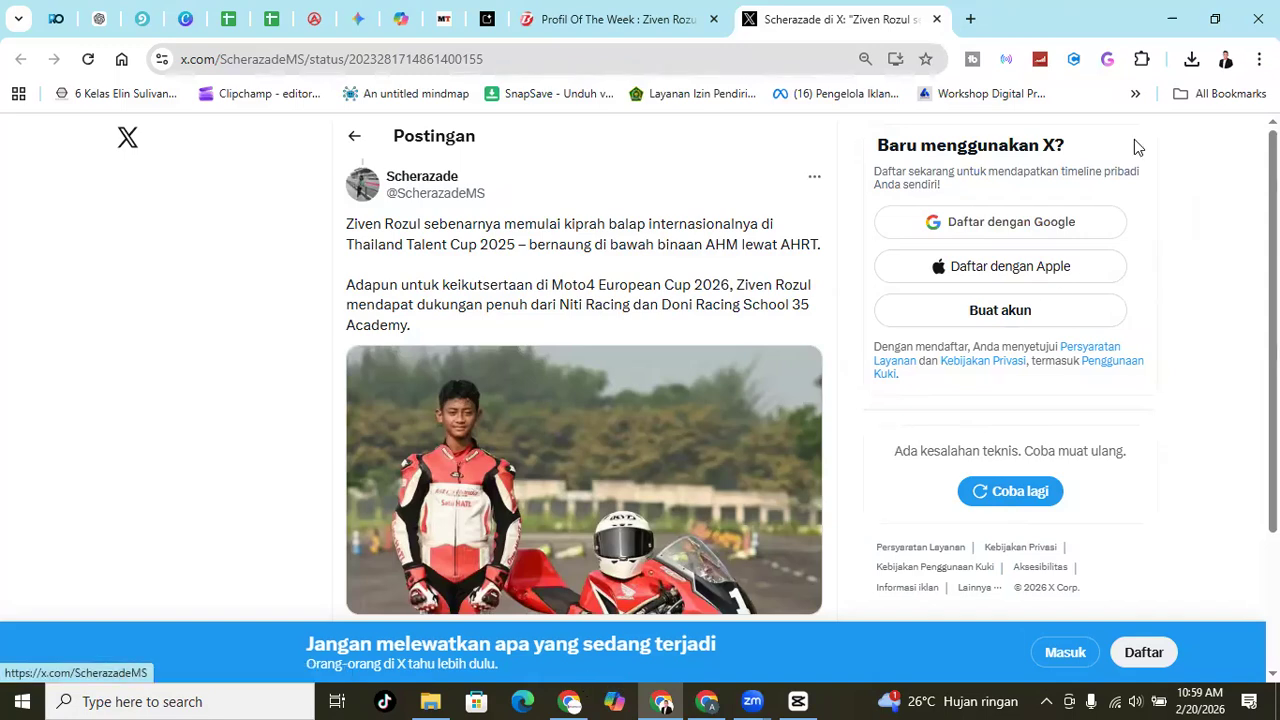
pyautogui.click(1213, 20)
pyautogui.moveTo(208, 52); pyautogui.dragTo(324, 152)
pyautogui.click(761, 137)
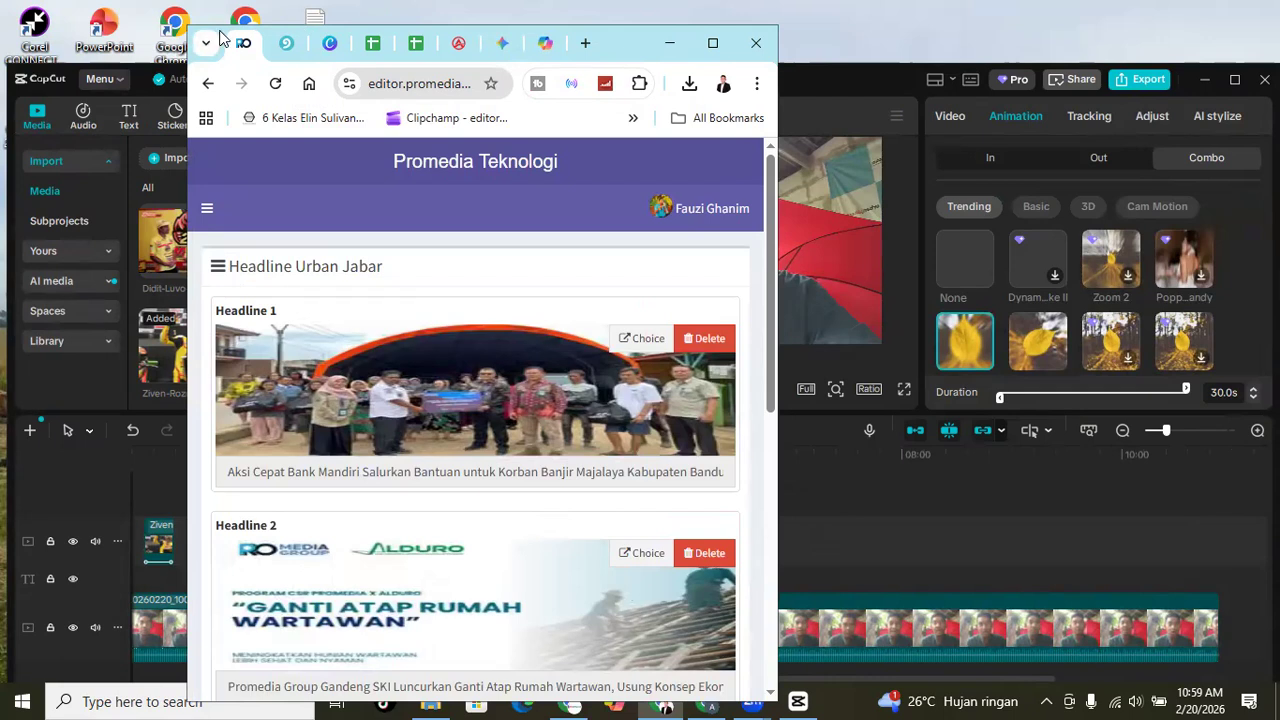
pyautogui.moveTo(220, 38); pyautogui.dragTo(125, 77)
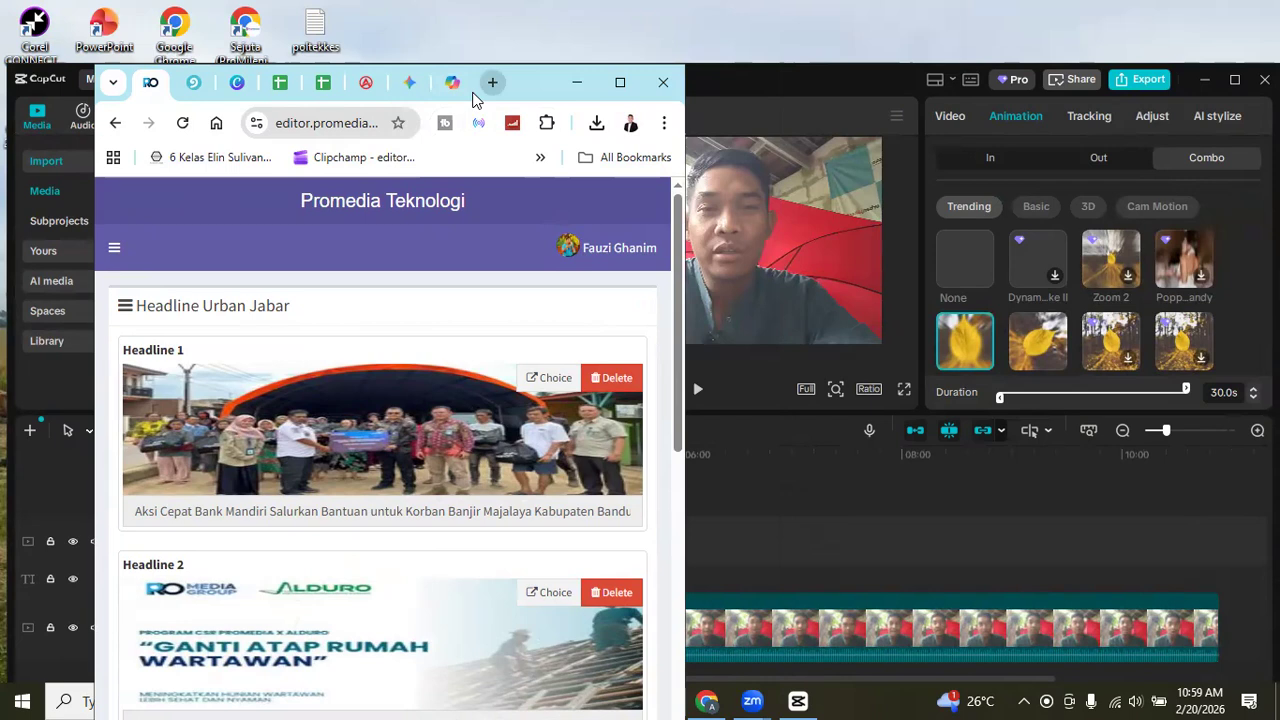
# Search Google Images for "nitiracing" in a new tab and preview the Nitiracing logo result.
pyautogui.click(492, 82)
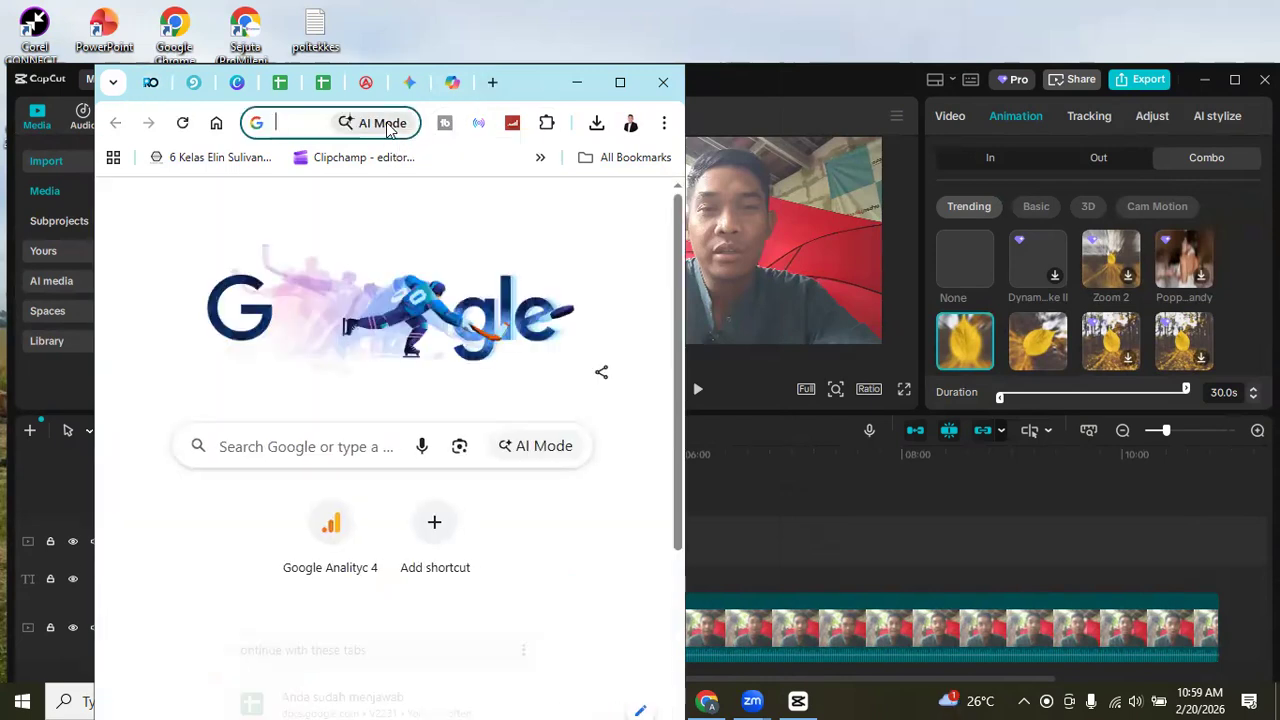
pyautogui.write('nitiracing')
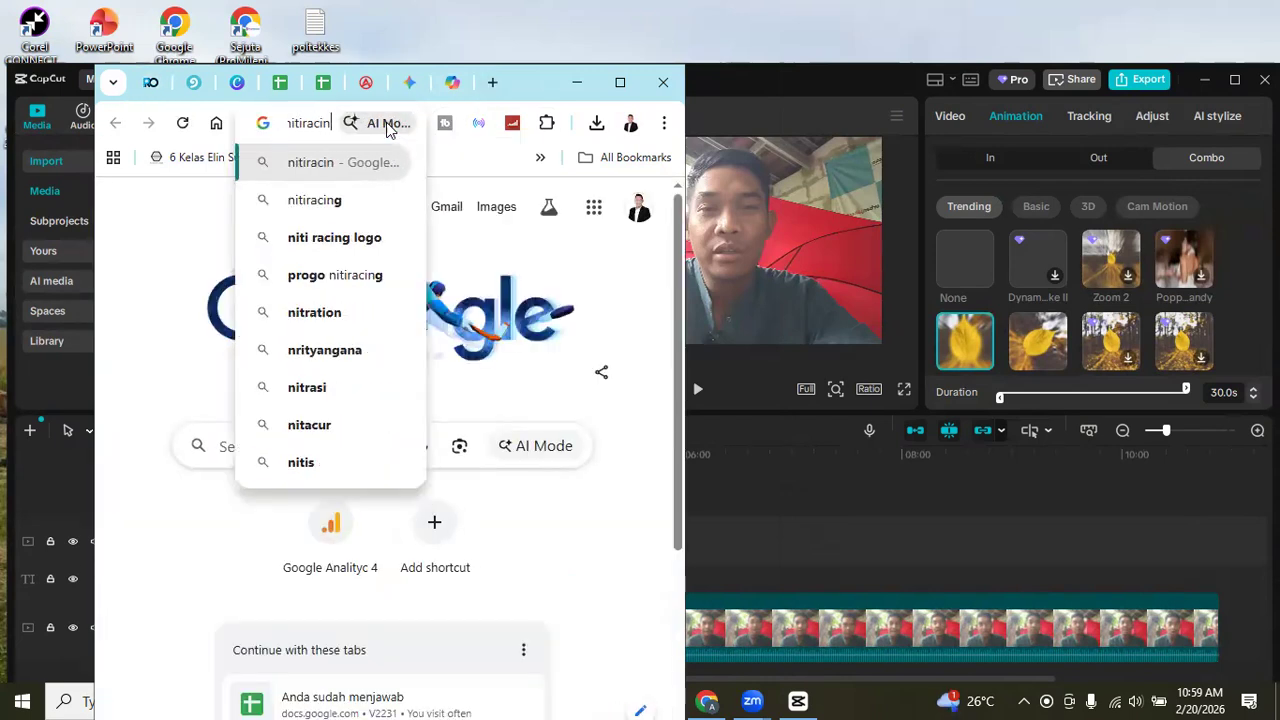
pyautogui.press('Return')
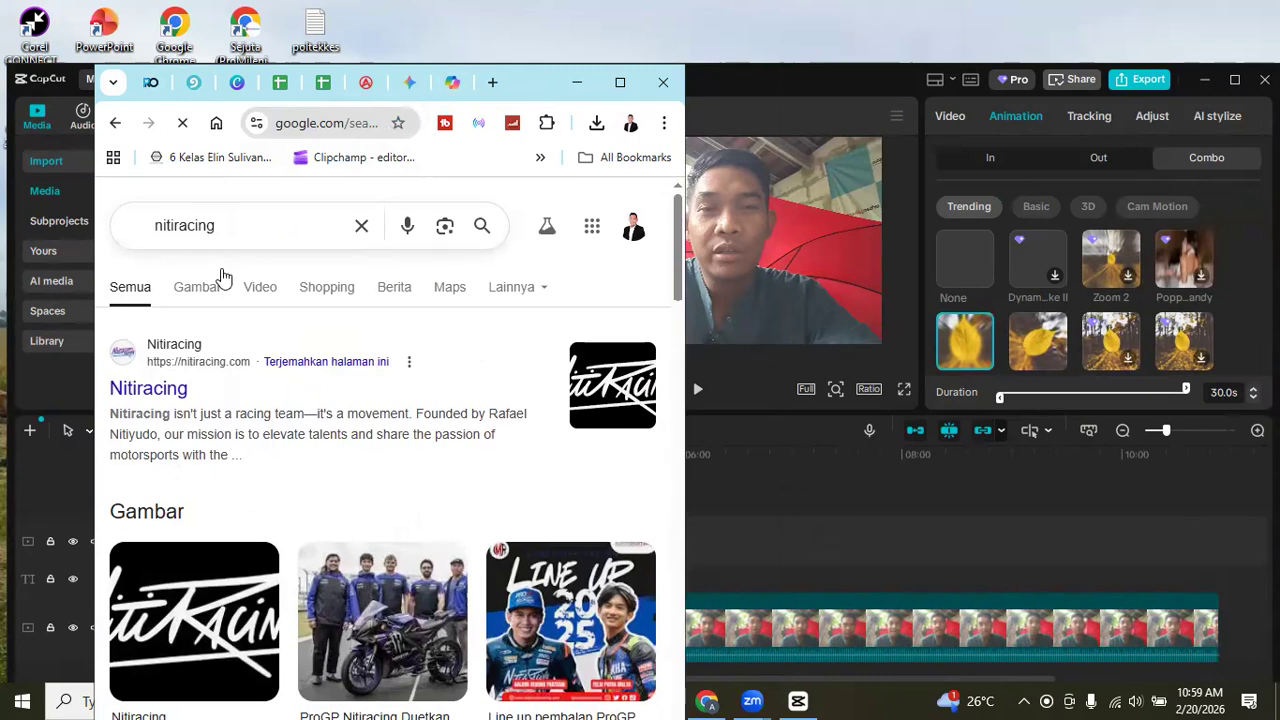
pyautogui.click(214, 289)
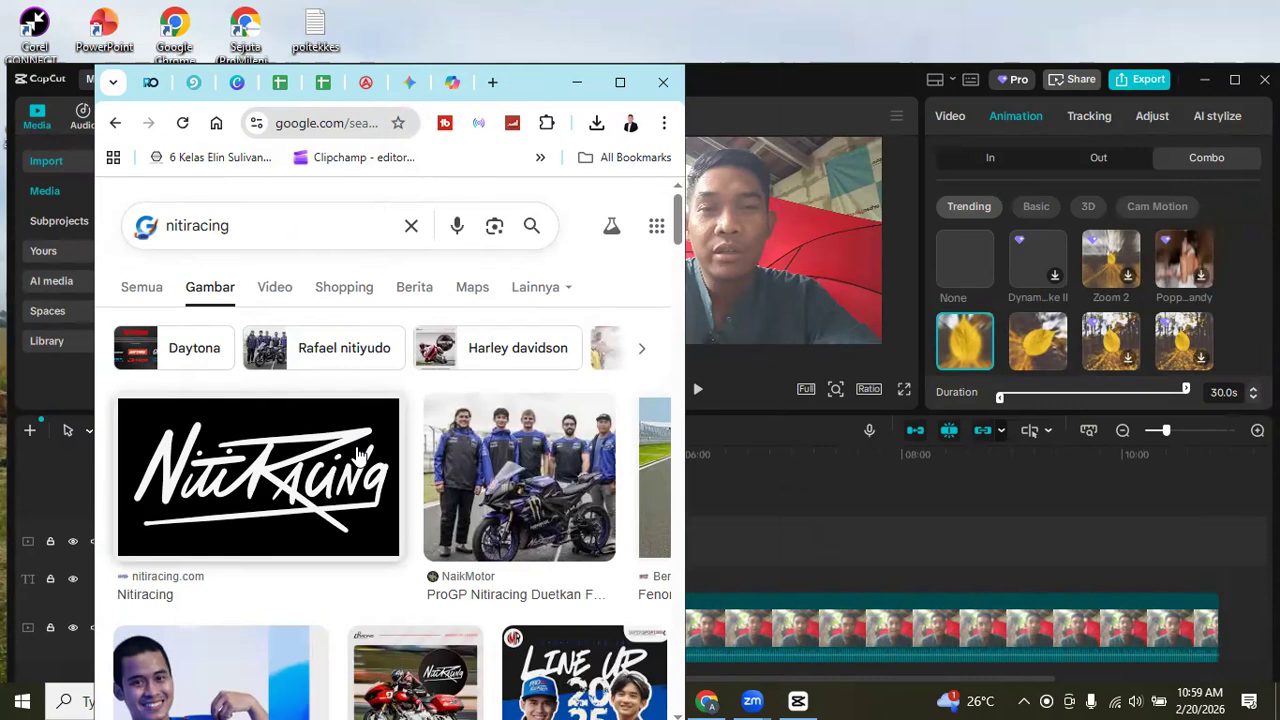
pyautogui.scroll(-1, 358, 457)
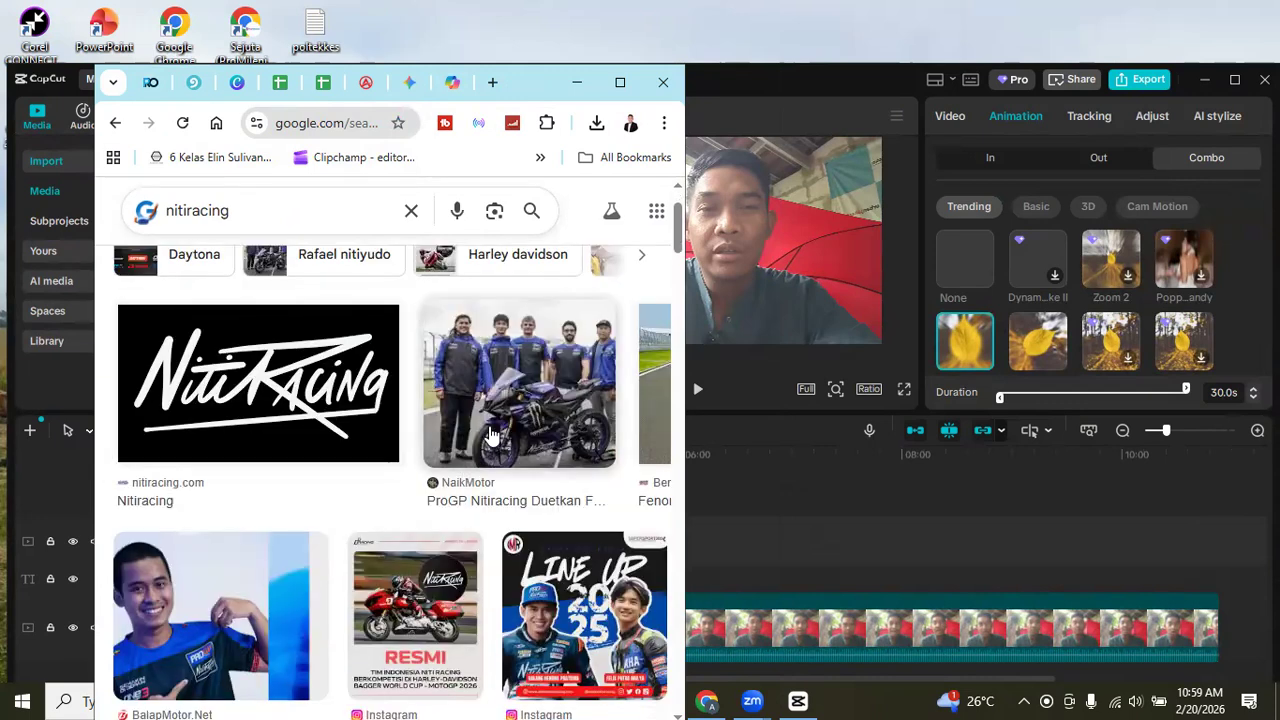
pyautogui.click(376, 433)
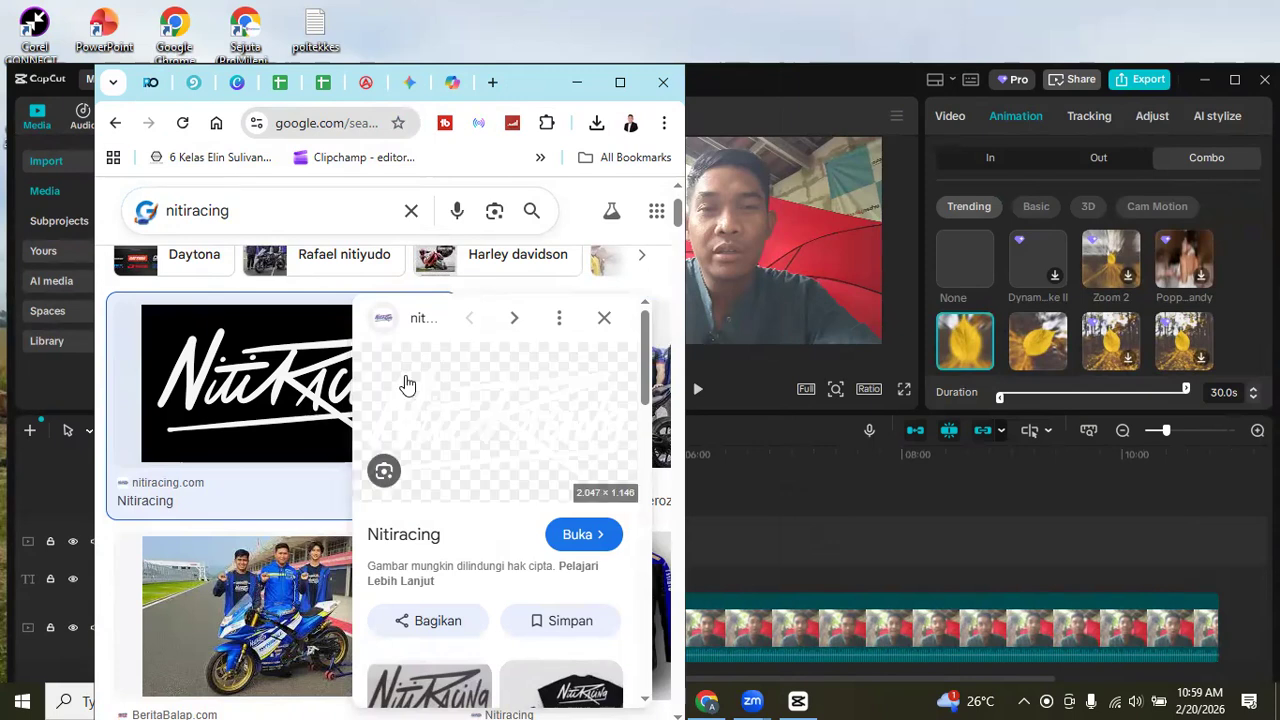
pyautogui.press('Escape')
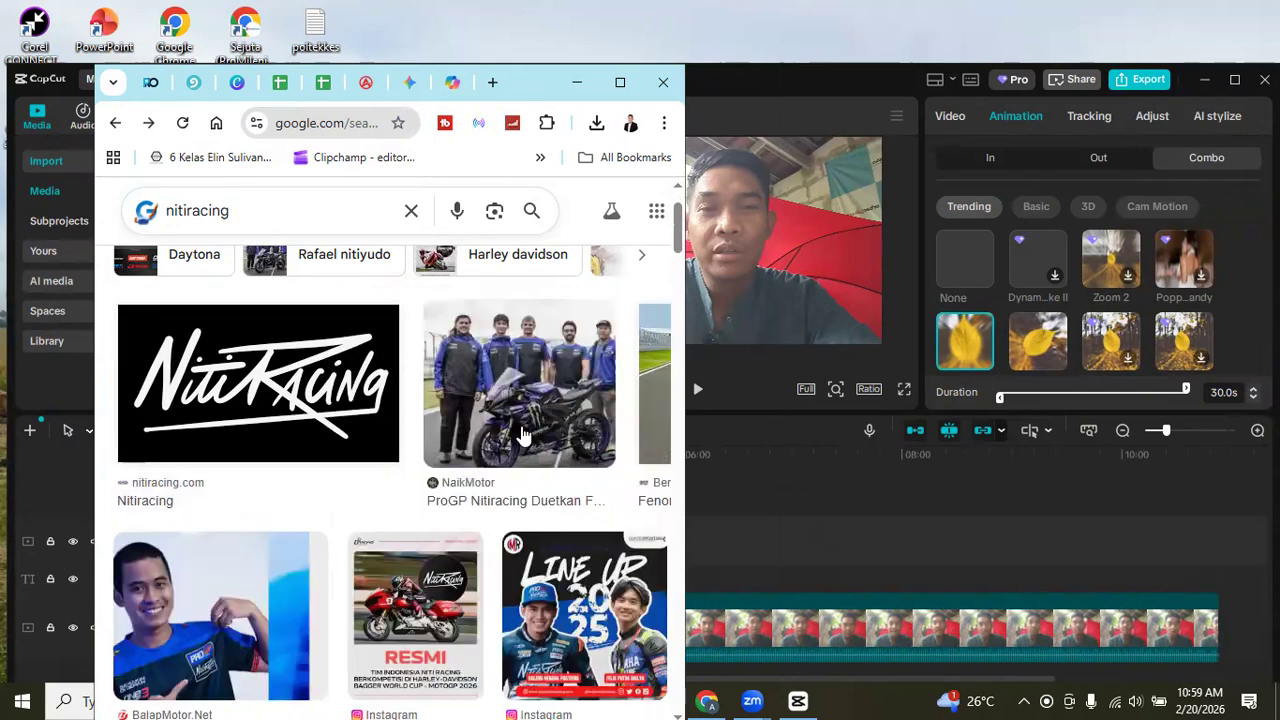
# Save the NaikMotor team photo with the dark motorbike to Downloads as Felix_ProGP_Nitiracing_WSSP300-2 in JPG format.
pyautogui.click(520, 430)
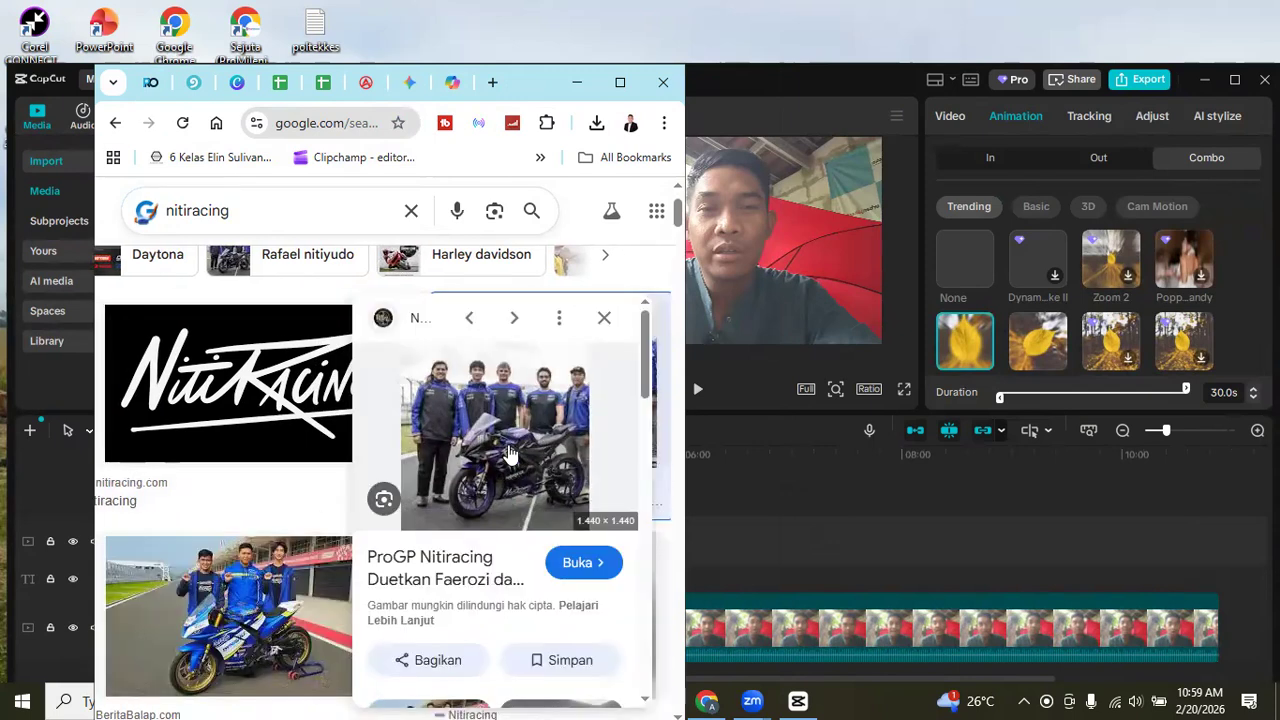
pyautogui.rightClick(510, 453)
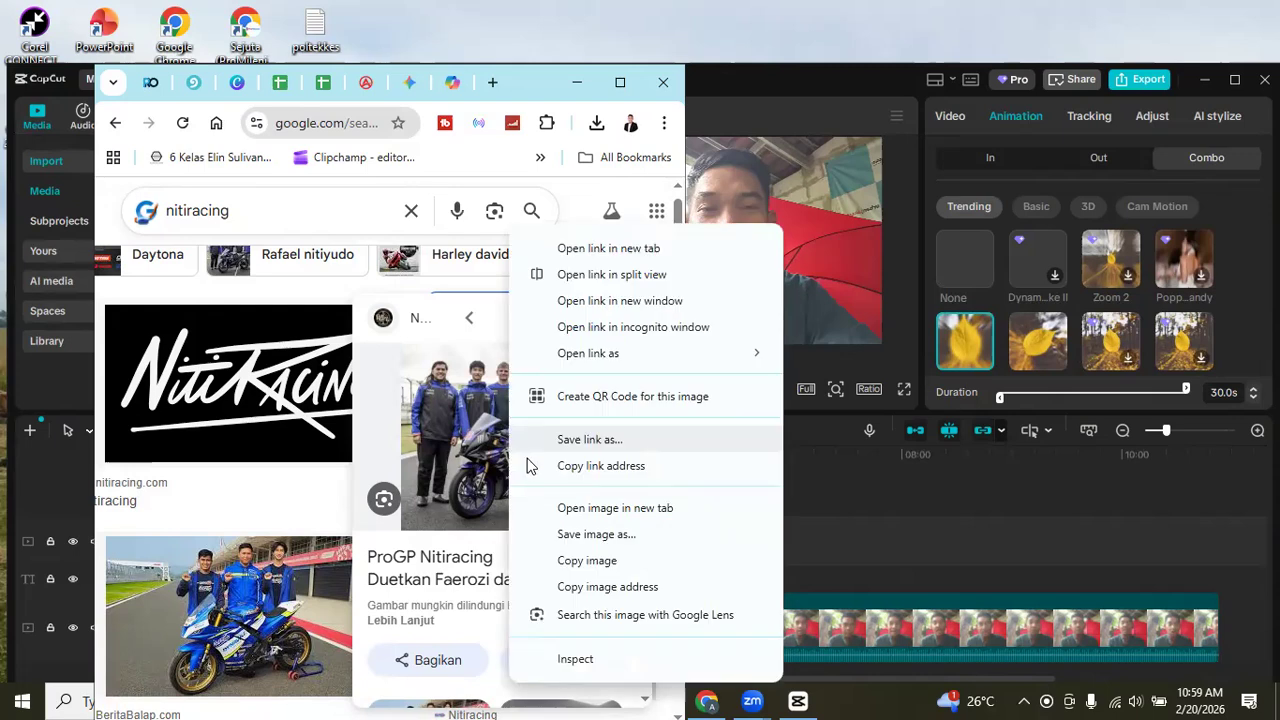
pyautogui.click(560, 538)
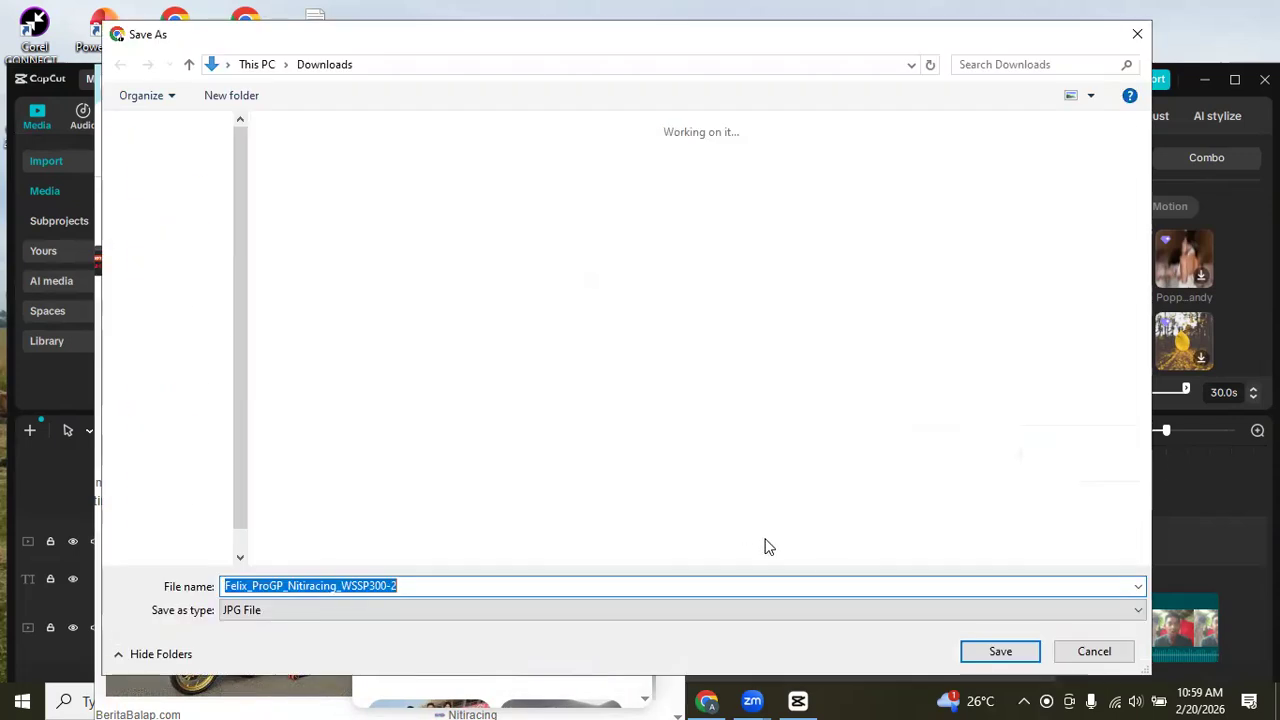
pyautogui.click(1000, 651)
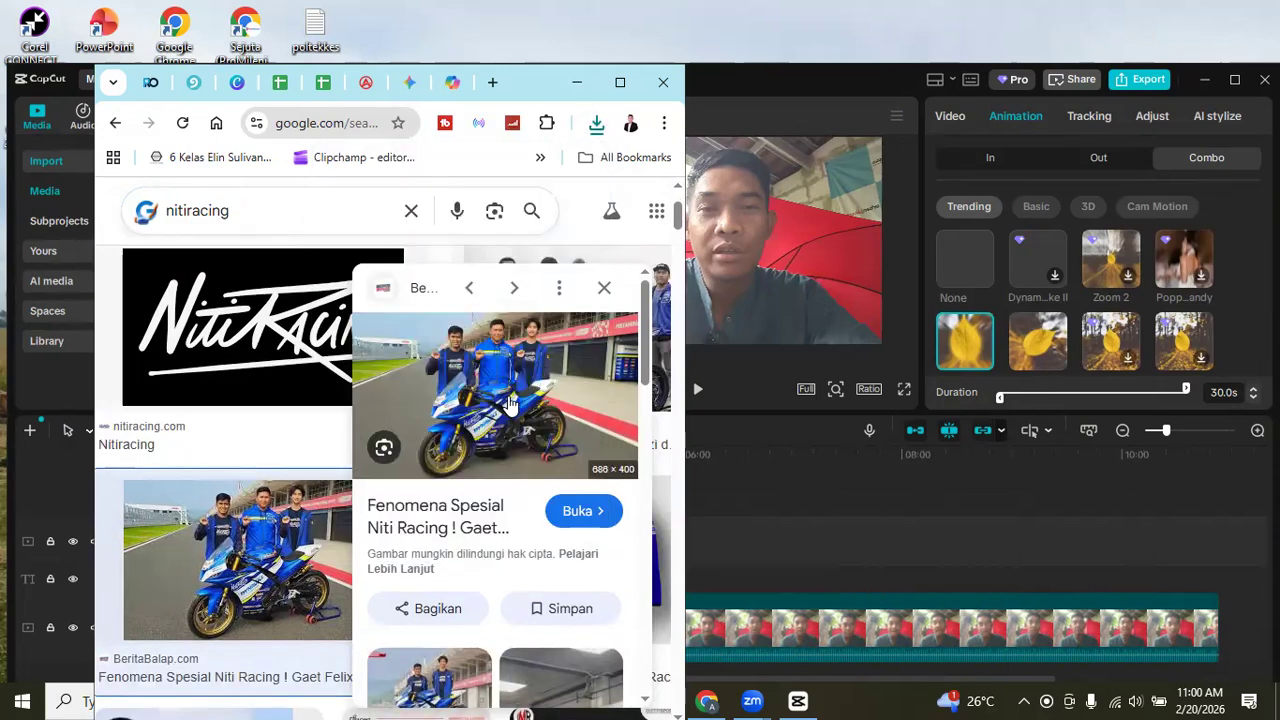
# Save the BeritaBalap.com photo of three men behind the blue motorbike to Downloads as Niti-Racing in JPG format.
pyautogui.rightClick(510, 408)
pyautogui.click(571, 533)
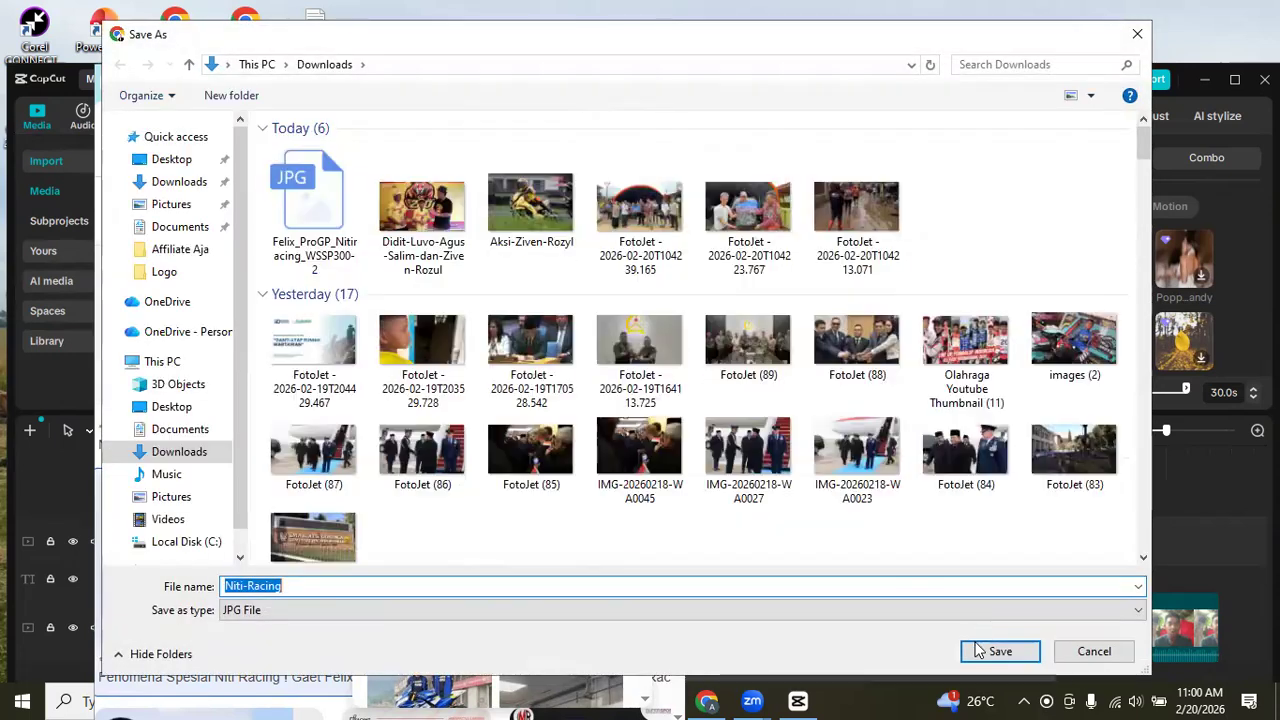
pyautogui.click(975, 651)
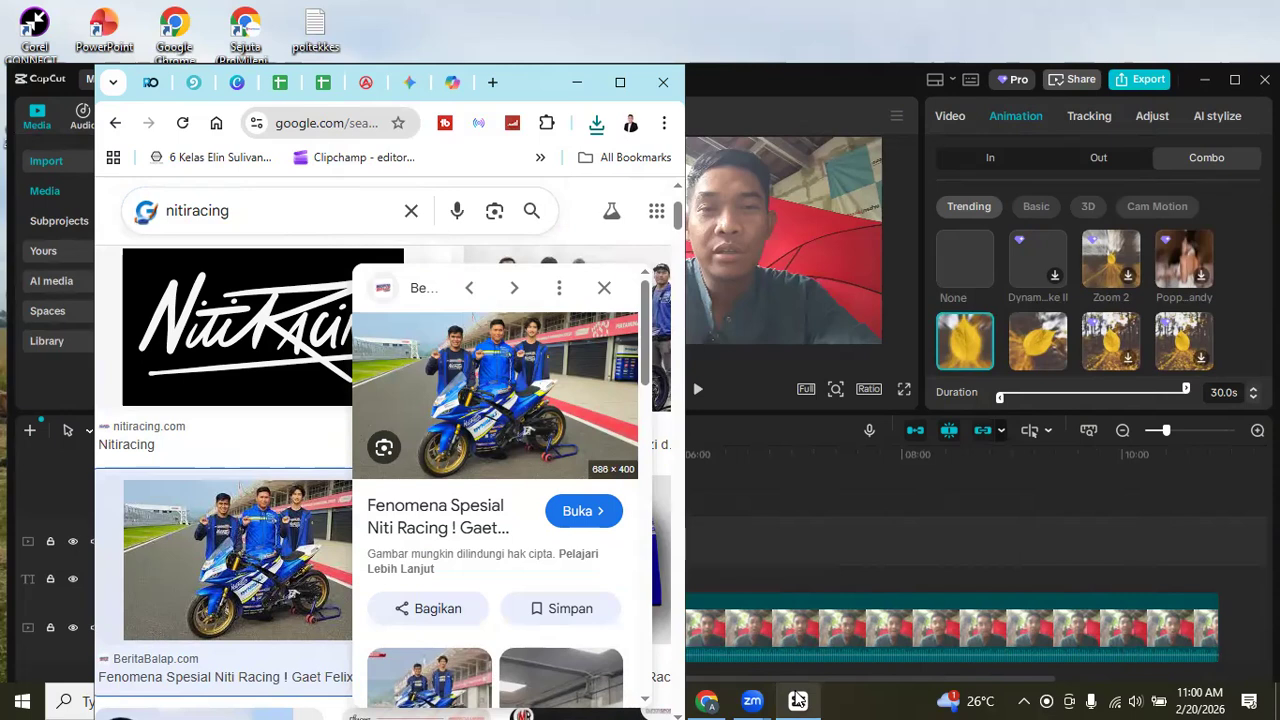
# Switch back to CapCut and import the Niti-Racing and Felix_ProGP_Nitiracing_WSSP300-2 photos from Downloads into the project media.
pyautogui.click(797, 700)
pyautogui.click(185, 159)
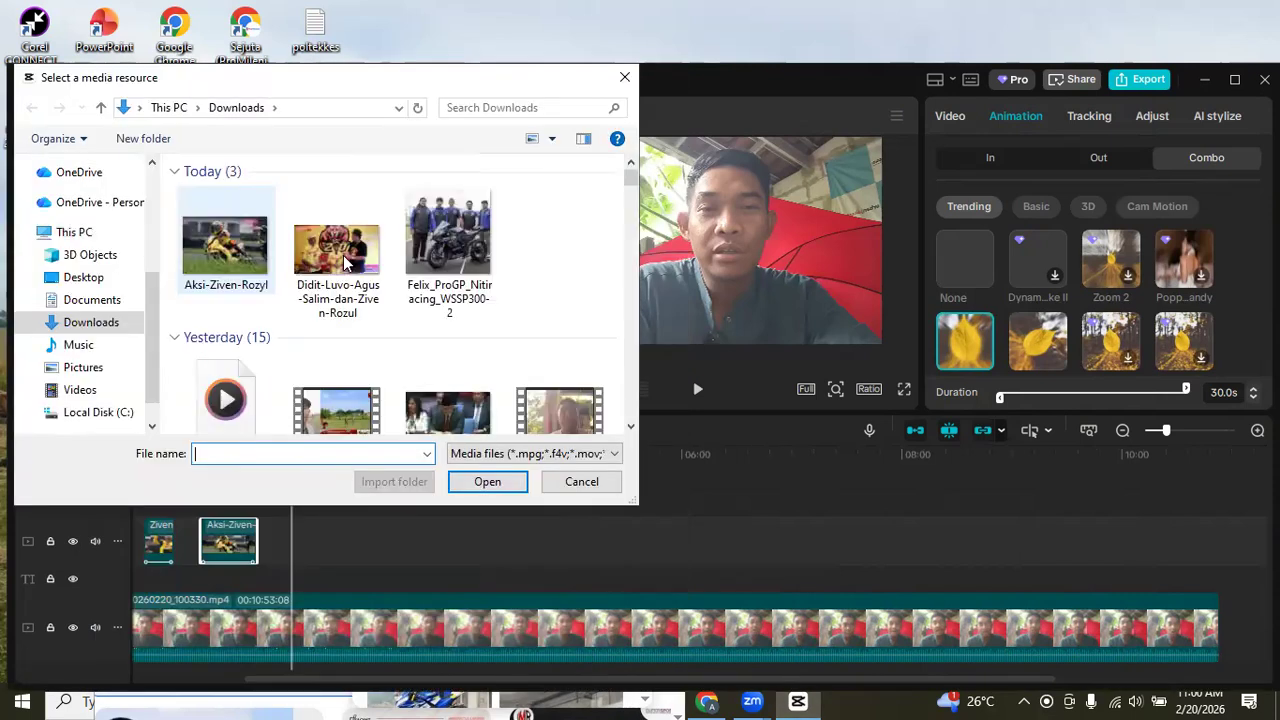
pyautogui.click(269, 260)
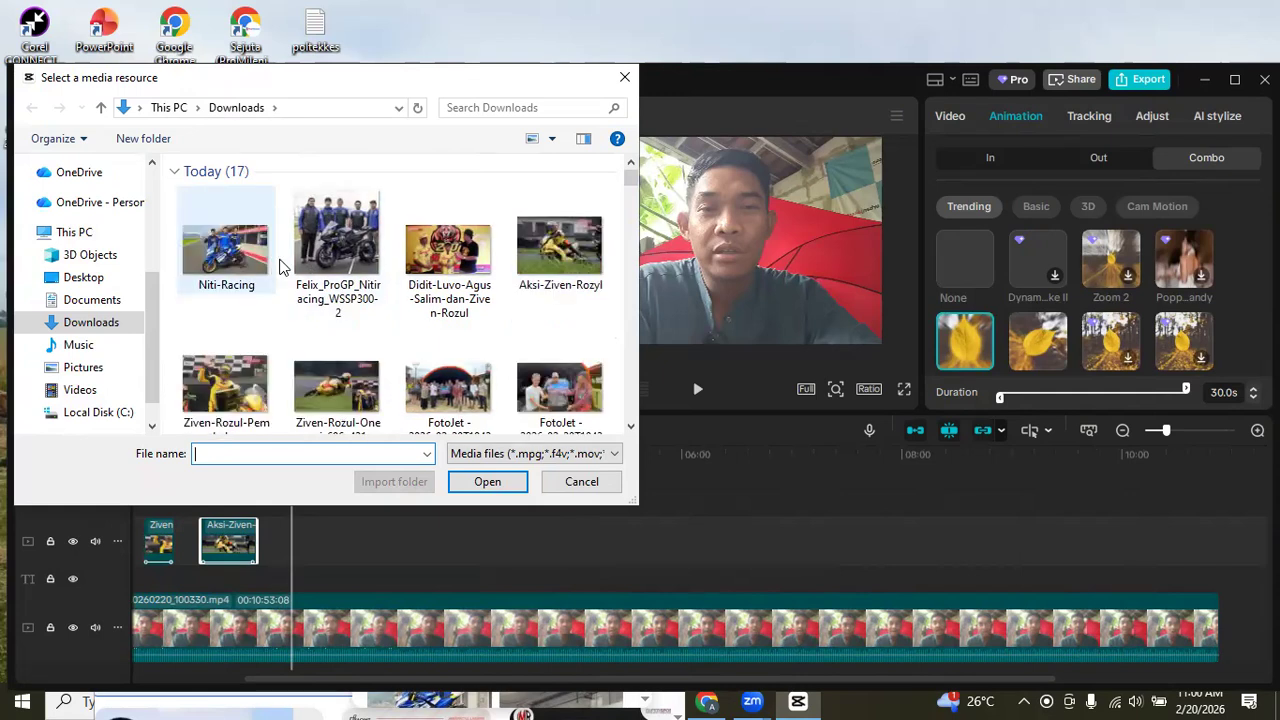
pyautogui.keyDown('ctrl'); pyautogui.click(314, 265); pyautogui.keyUp('ctrl')
pyautogui.click(509, 487)
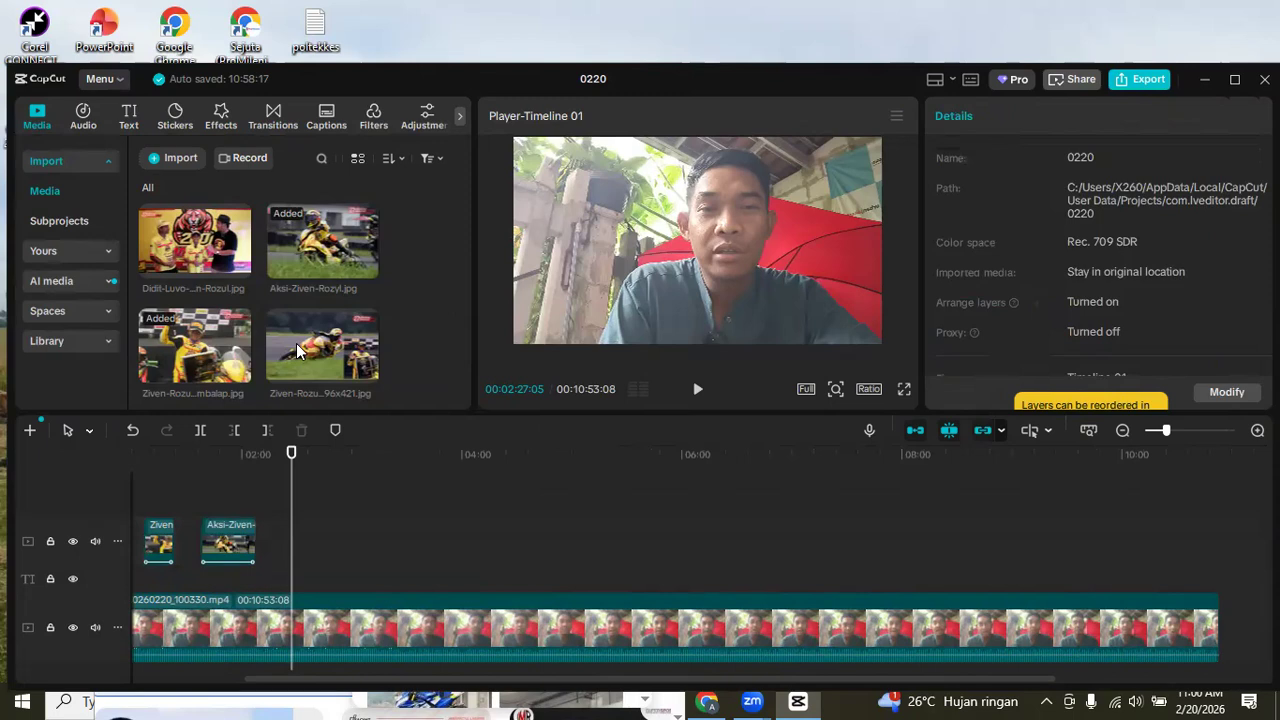
# Place the Felix_ProGP_Nitiracing_WSSP300-2 photo on the overlay track at 00:02:27:05 and lengthen the clip to about 18.8 seconds.
pyautogui.click(414, 313)
pyautogui.moveTo(351, 336); pyautogui.dragTo(296, 543)
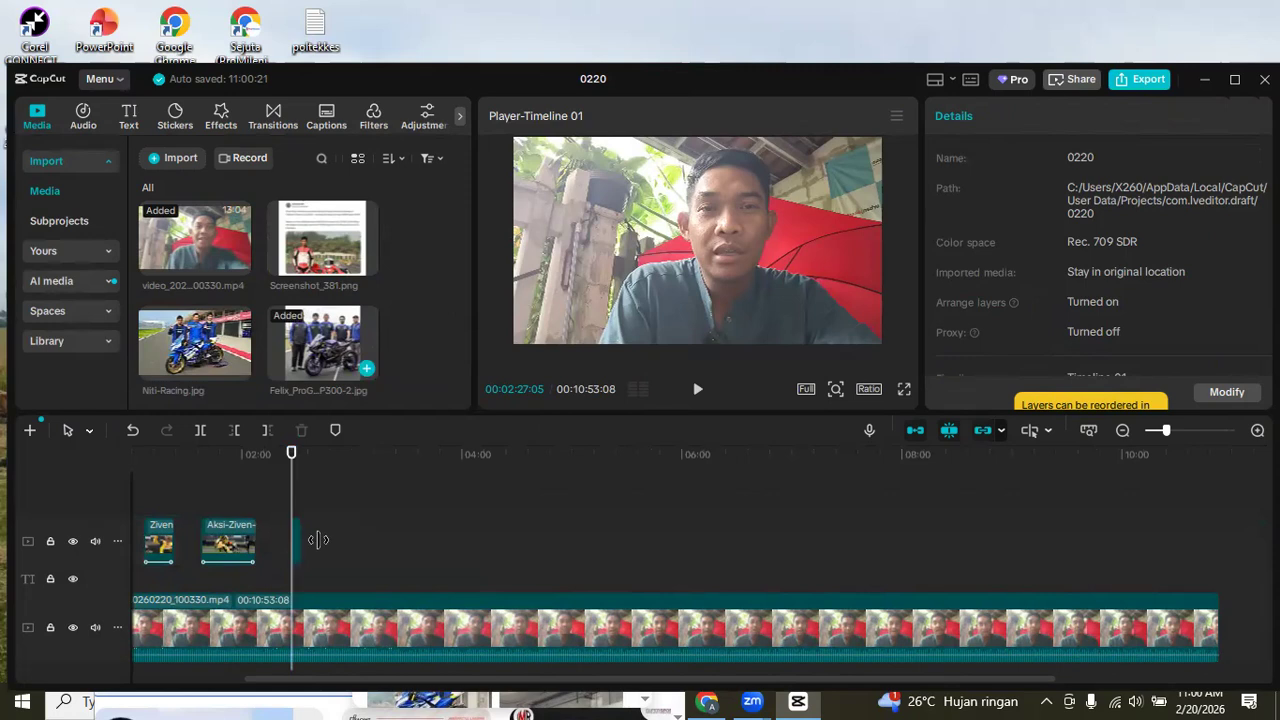
pyautogui.click(312, 540)
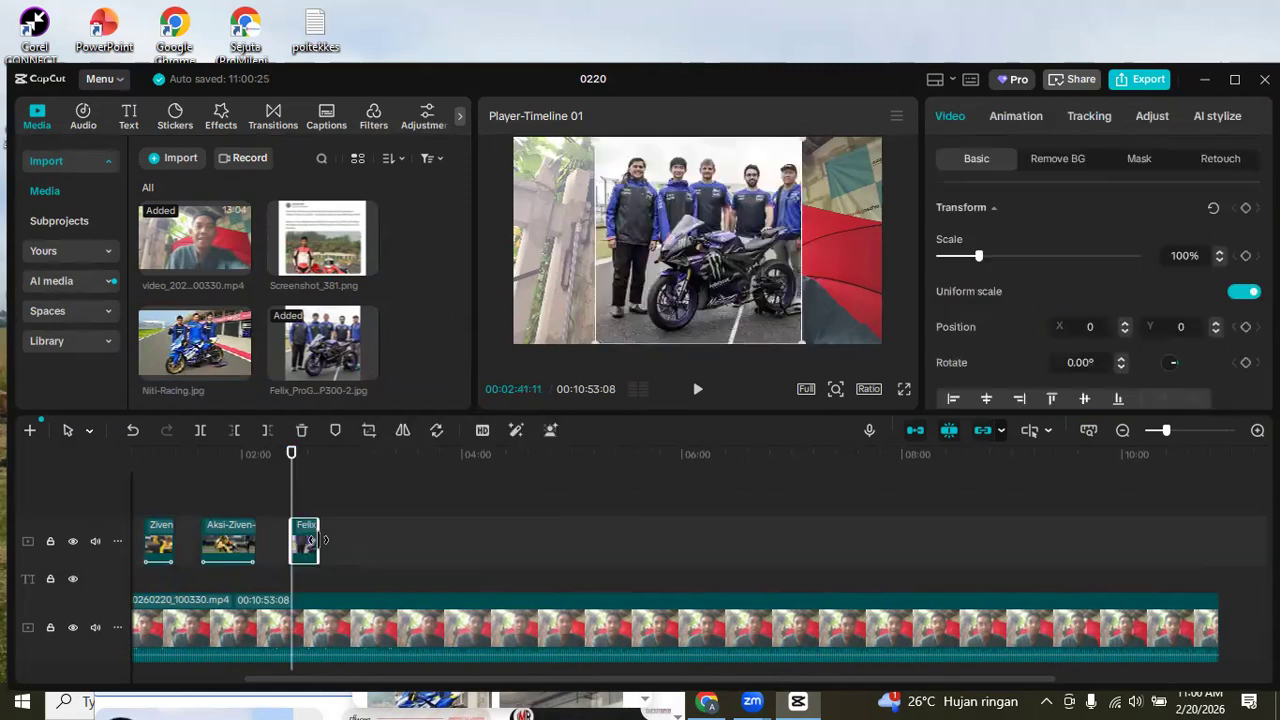
# Apply the Trending Combo animation with the close-up yellow leaf to the Felix photo clip and play on to 00:03:03:25.
pyautogui.click(1040, 132)
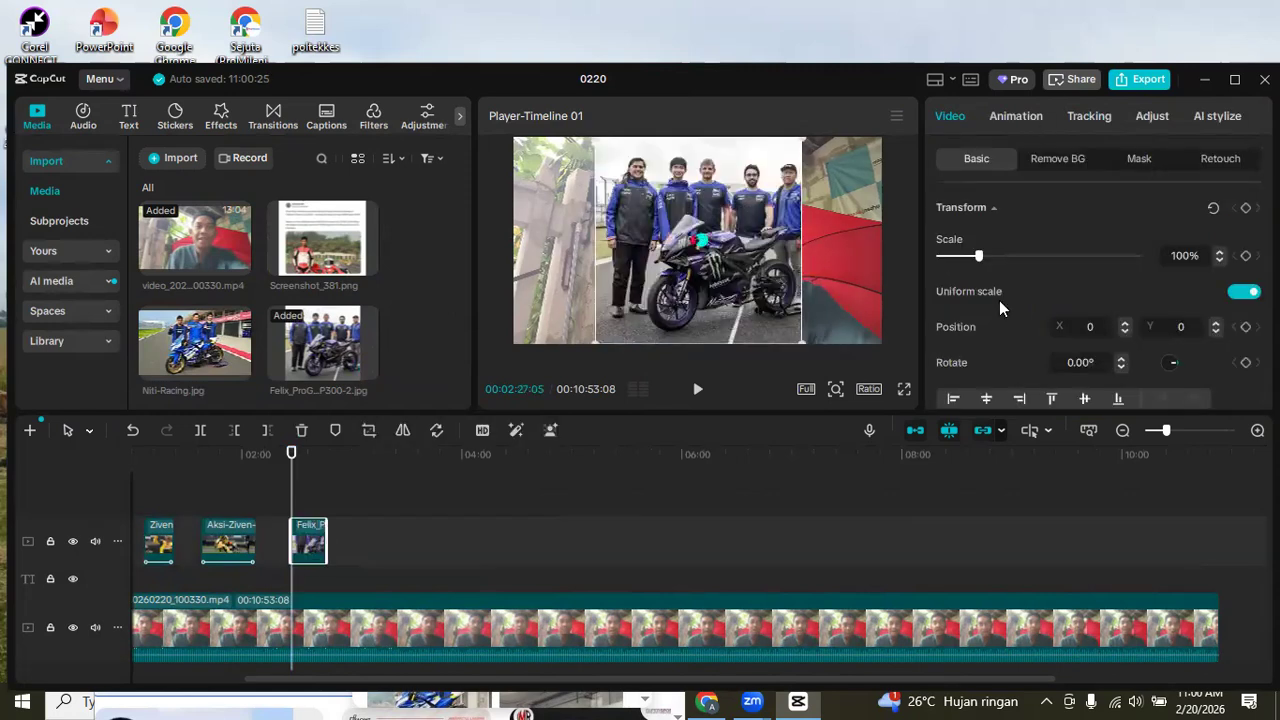
pyautogui.click(964, 340)
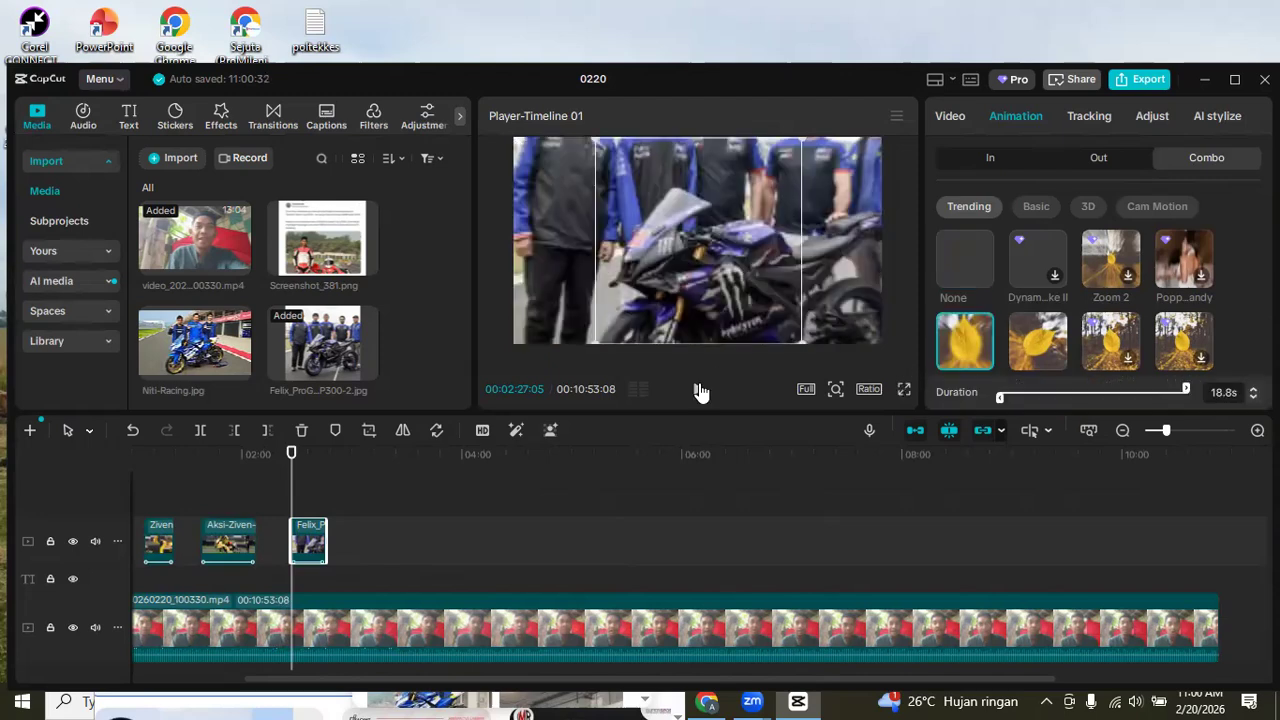
pyautogui.click(697, 392)
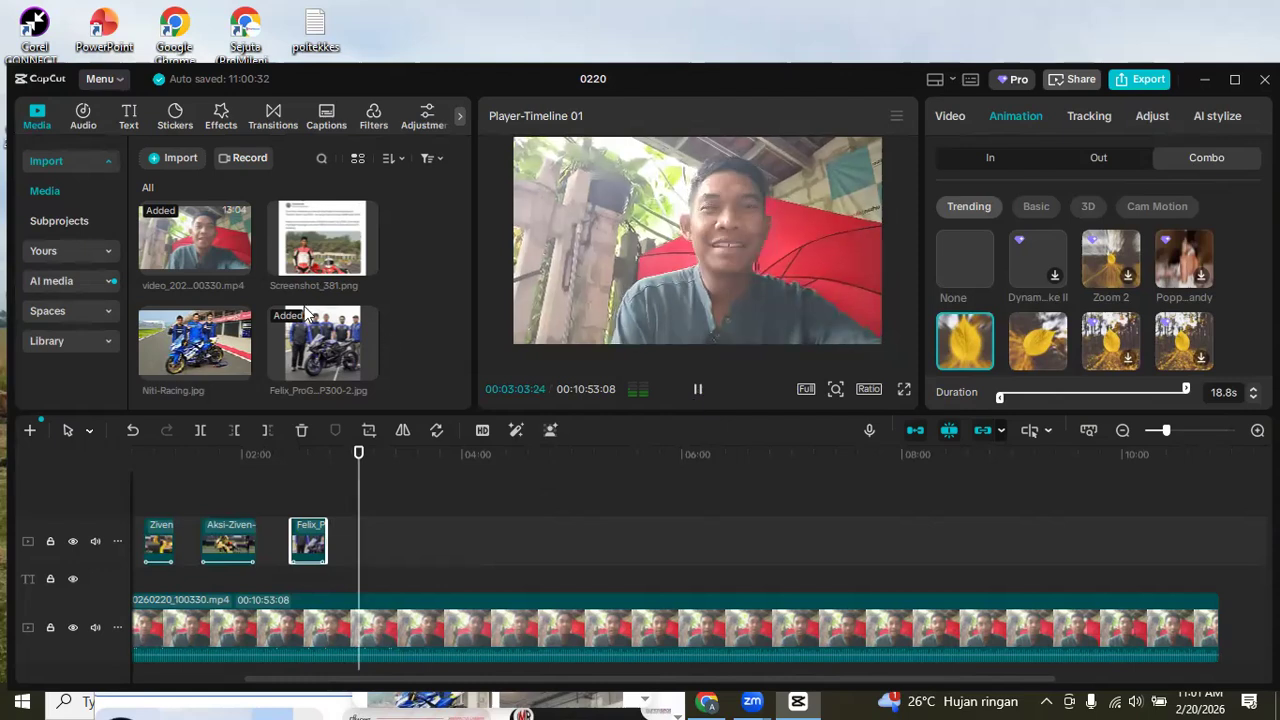
pyautogui.press('space')
# Paste a copy of the first Ziven photo overlay onto the overlay track at 00:03:04:25 and lengthen the copy.
pyautogui.scroll(3, 306, 313)
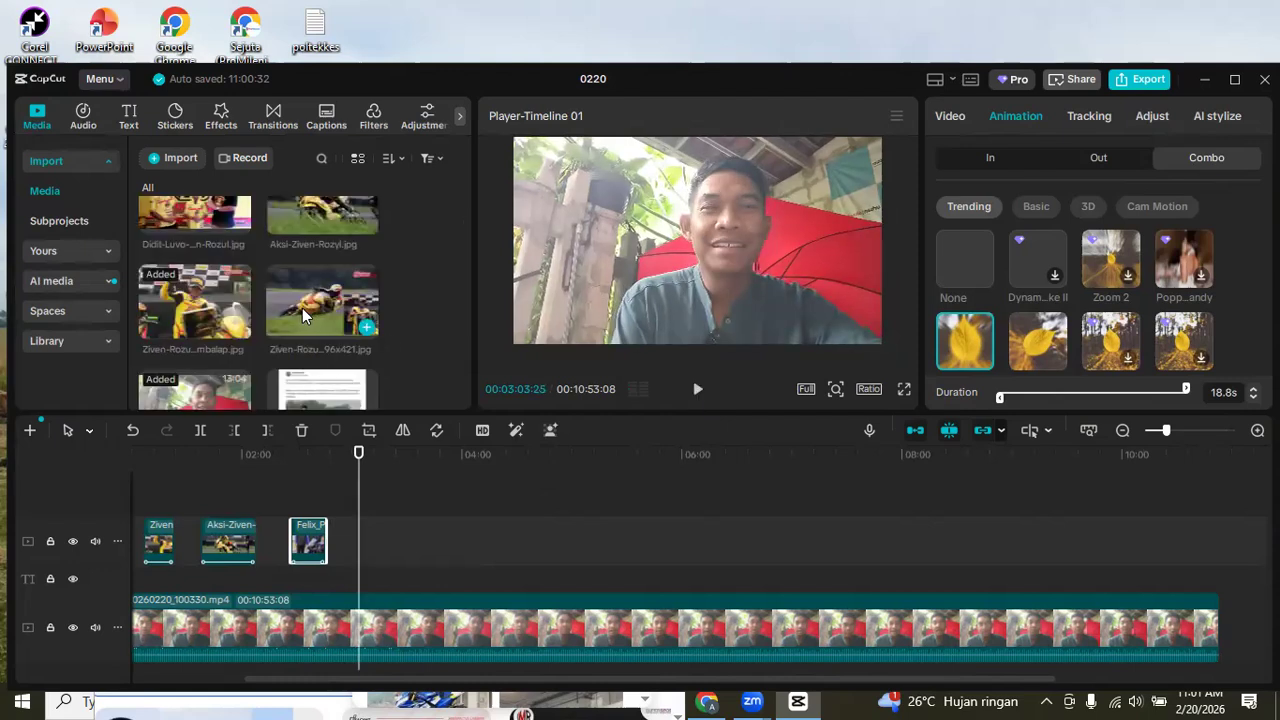
pyautogui.scroll(-1, 302, 308)
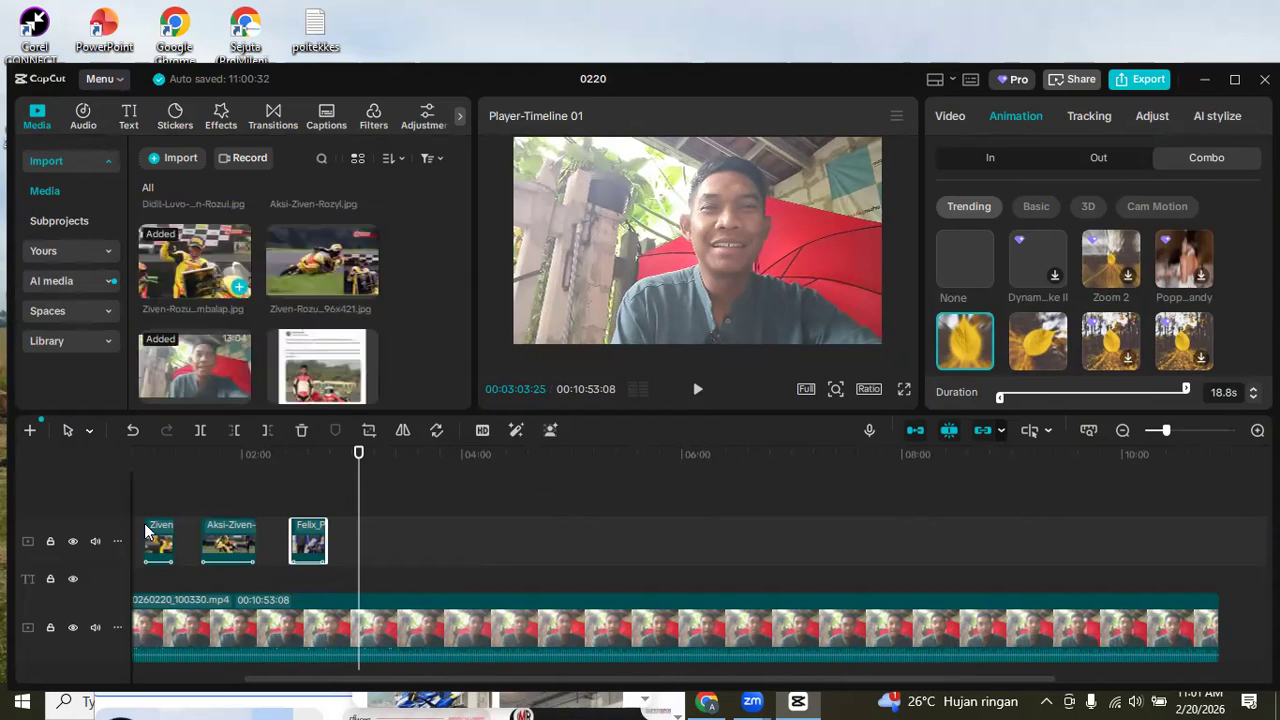
pyautogui.click(157, 545)
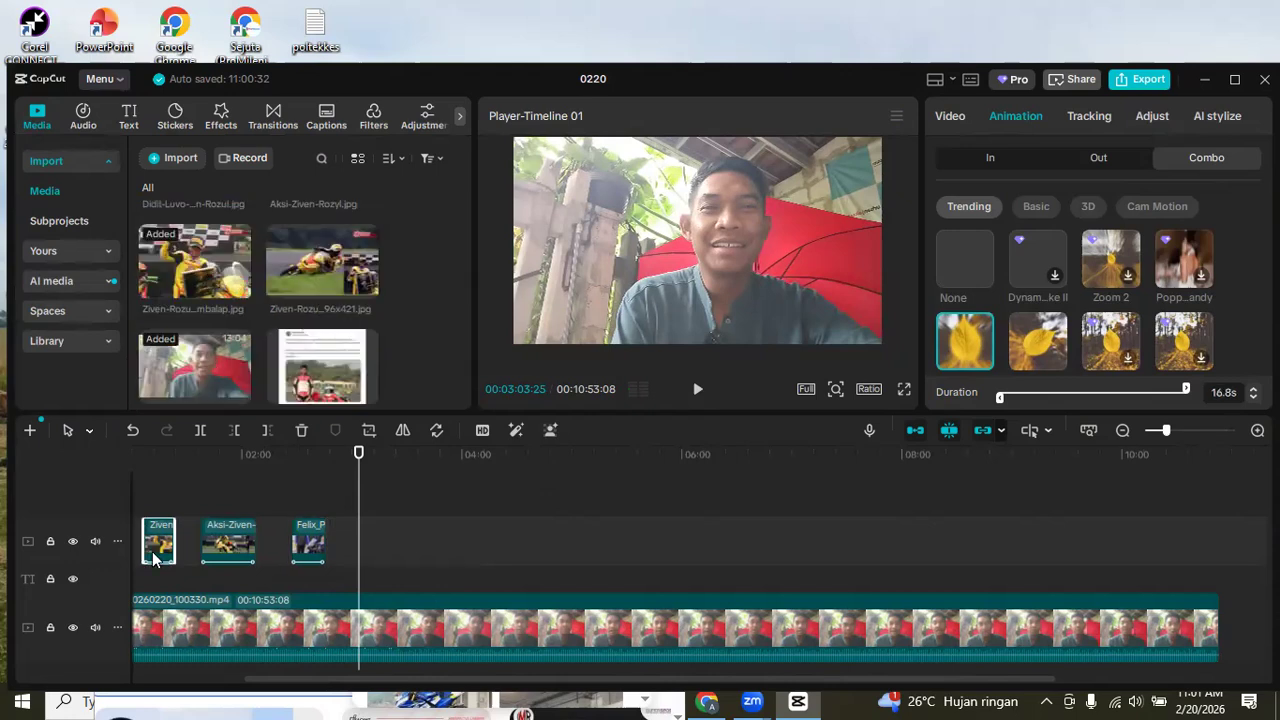
pyautogui.rightClick(157, 552)
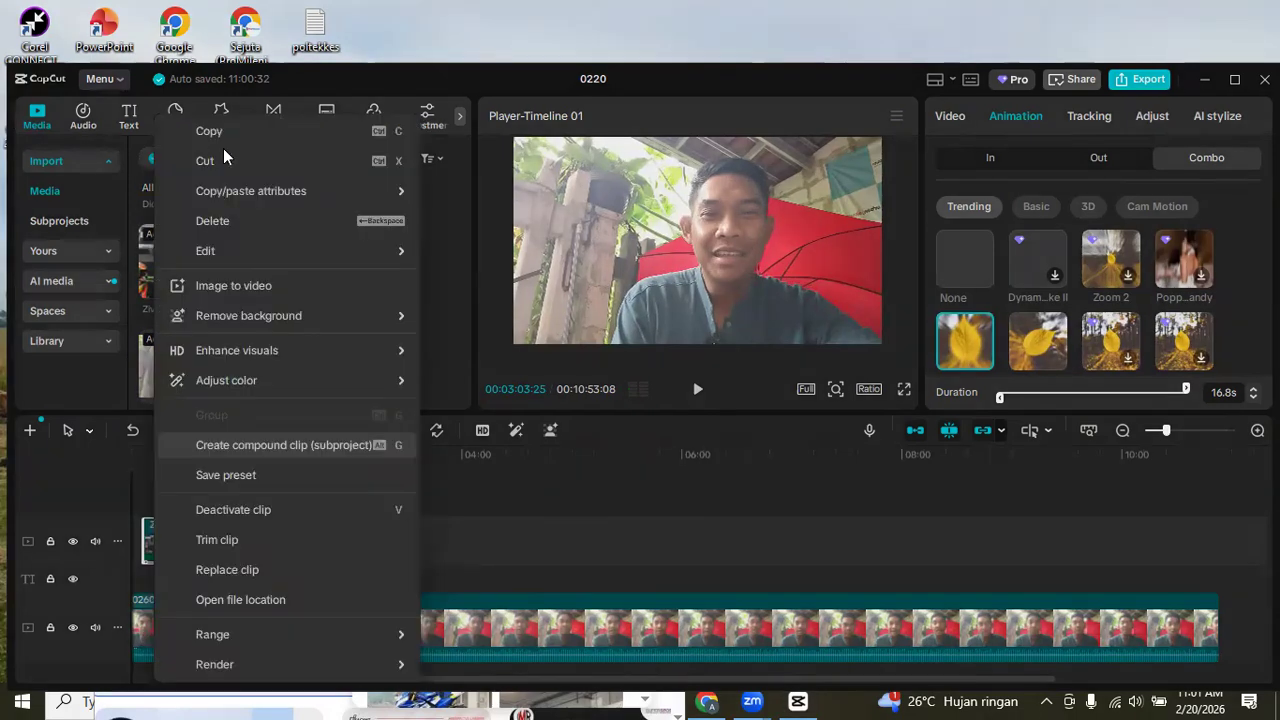
pyautogui.click(225, 139)
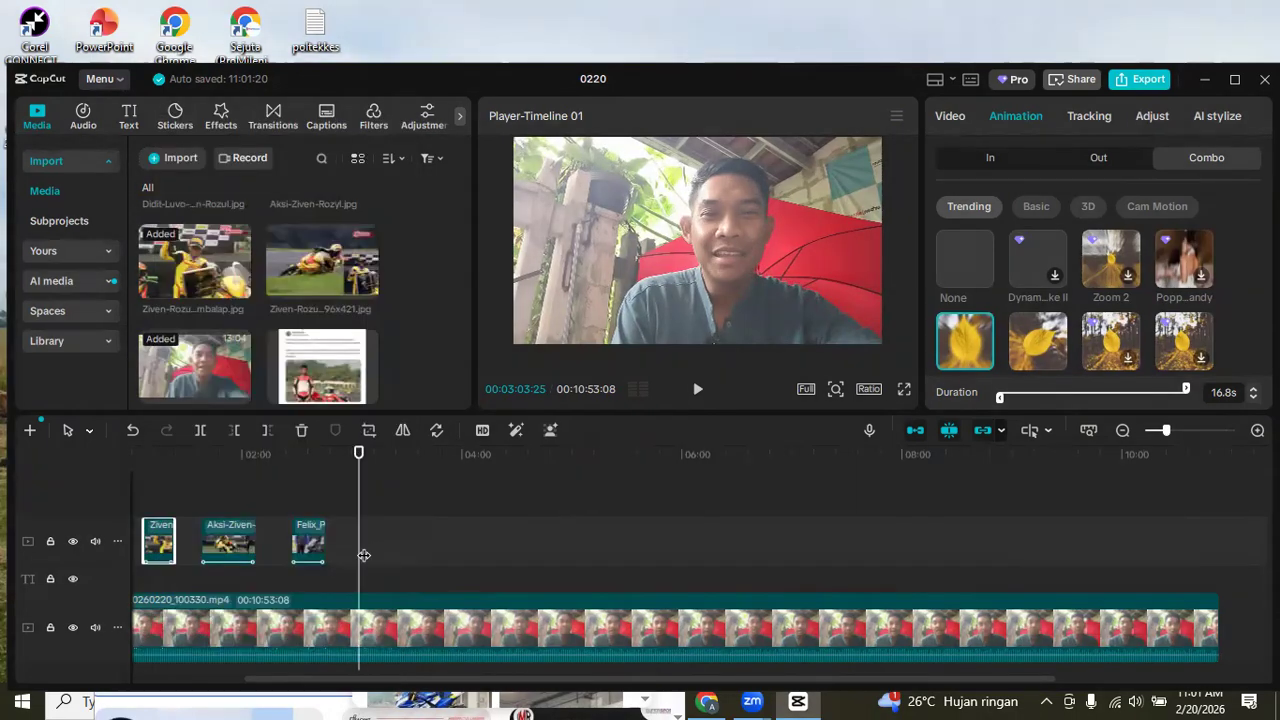
pyautogui.click(361, 555)
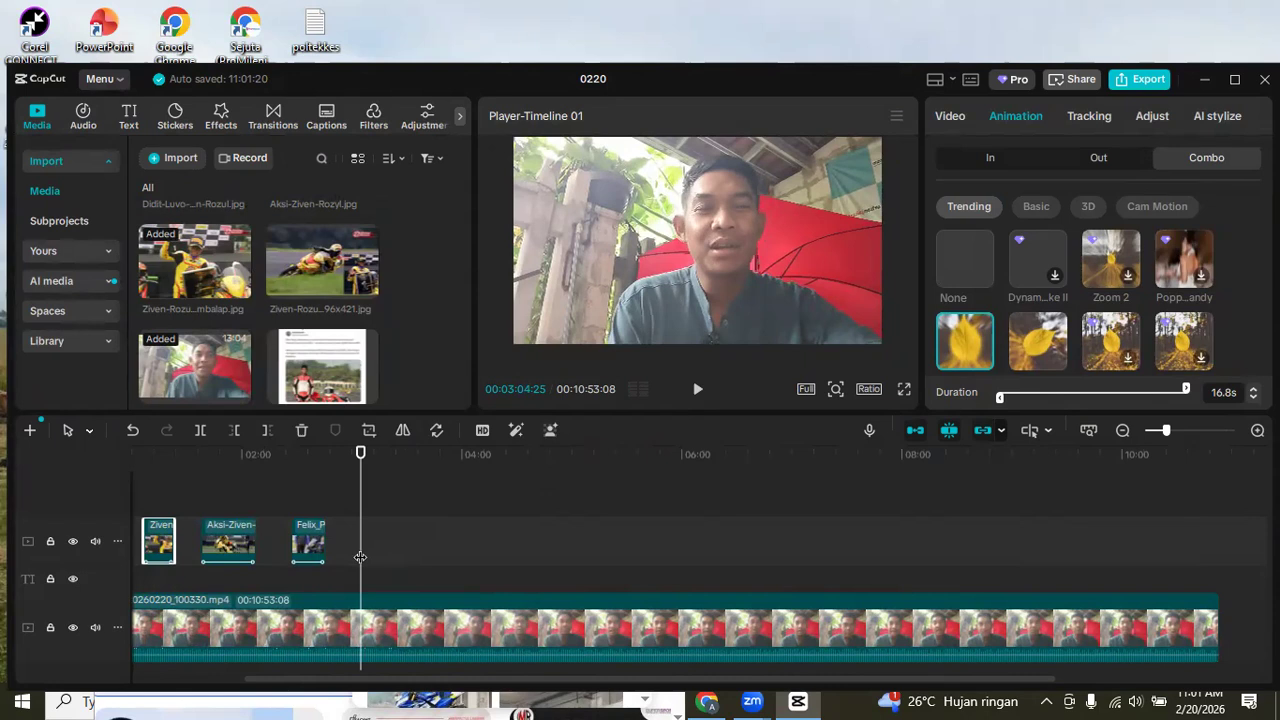
pyautogui.hotkey('ctrl', 'v')
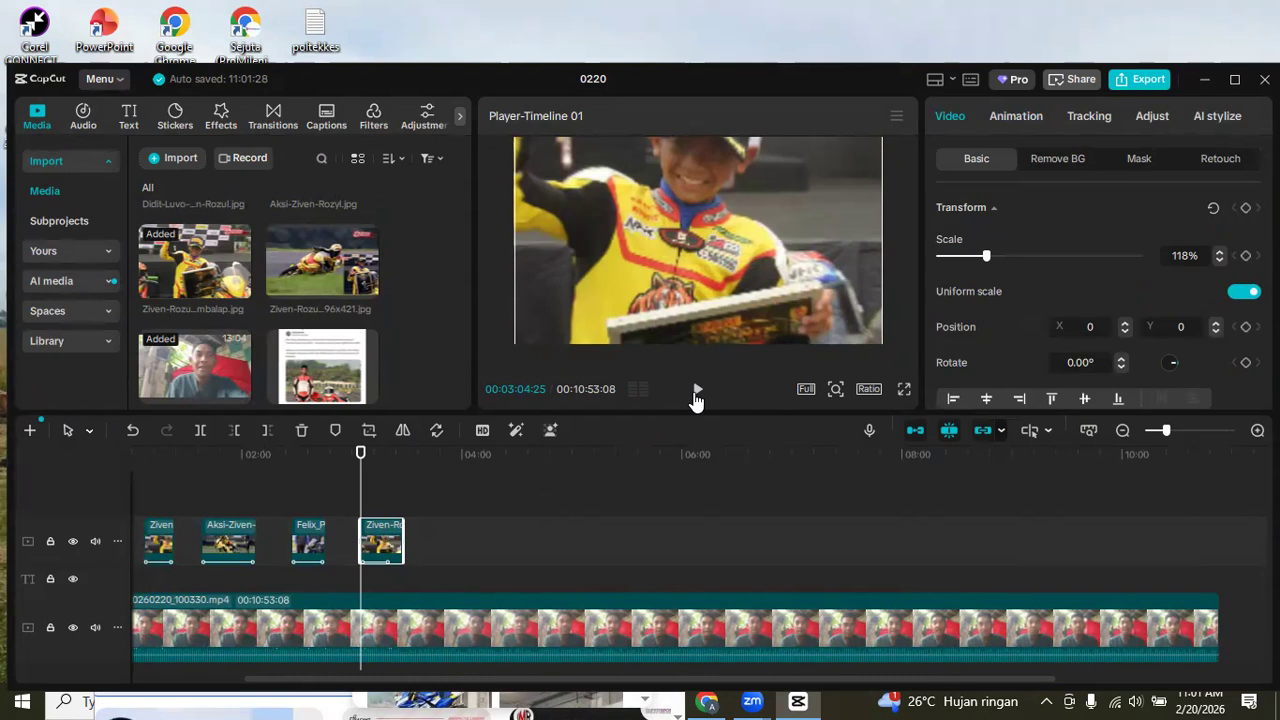
# Play the timeline on to 00:03:31:26 and switch to the Chrome window with the nitiracing image results.
pyautogui.click(697, 399)
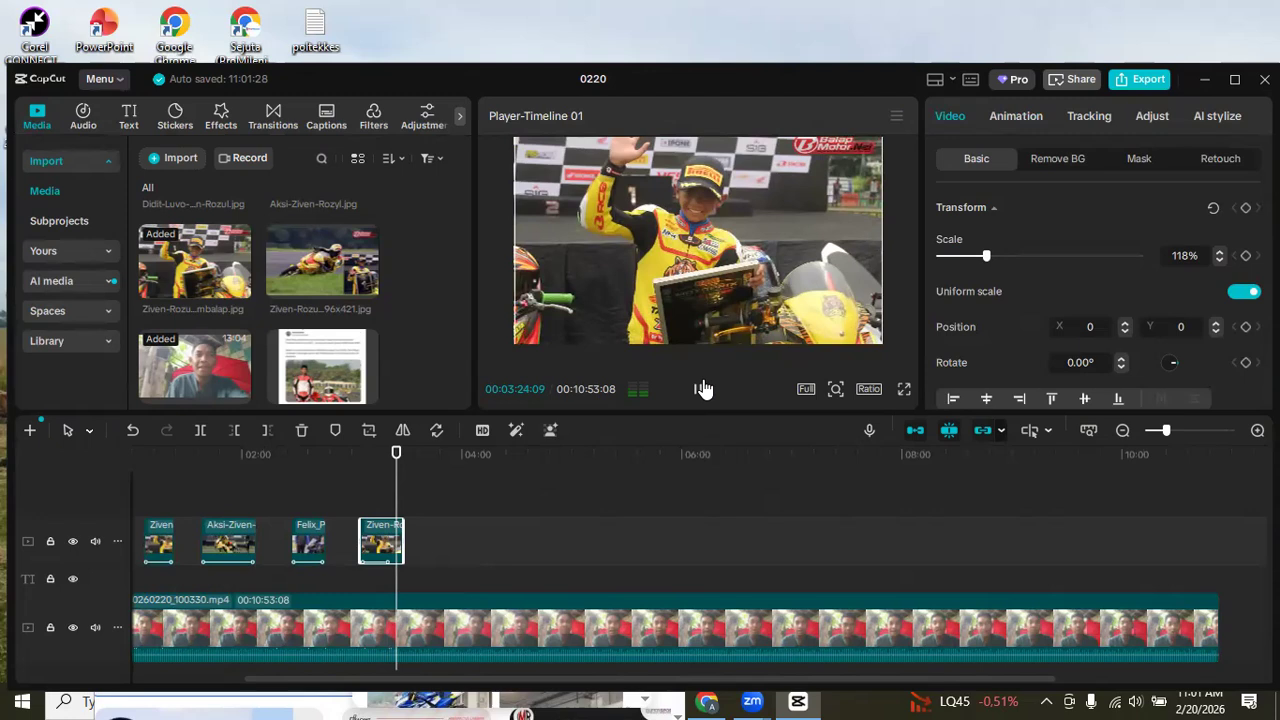
pyautogui.click(700, 389)
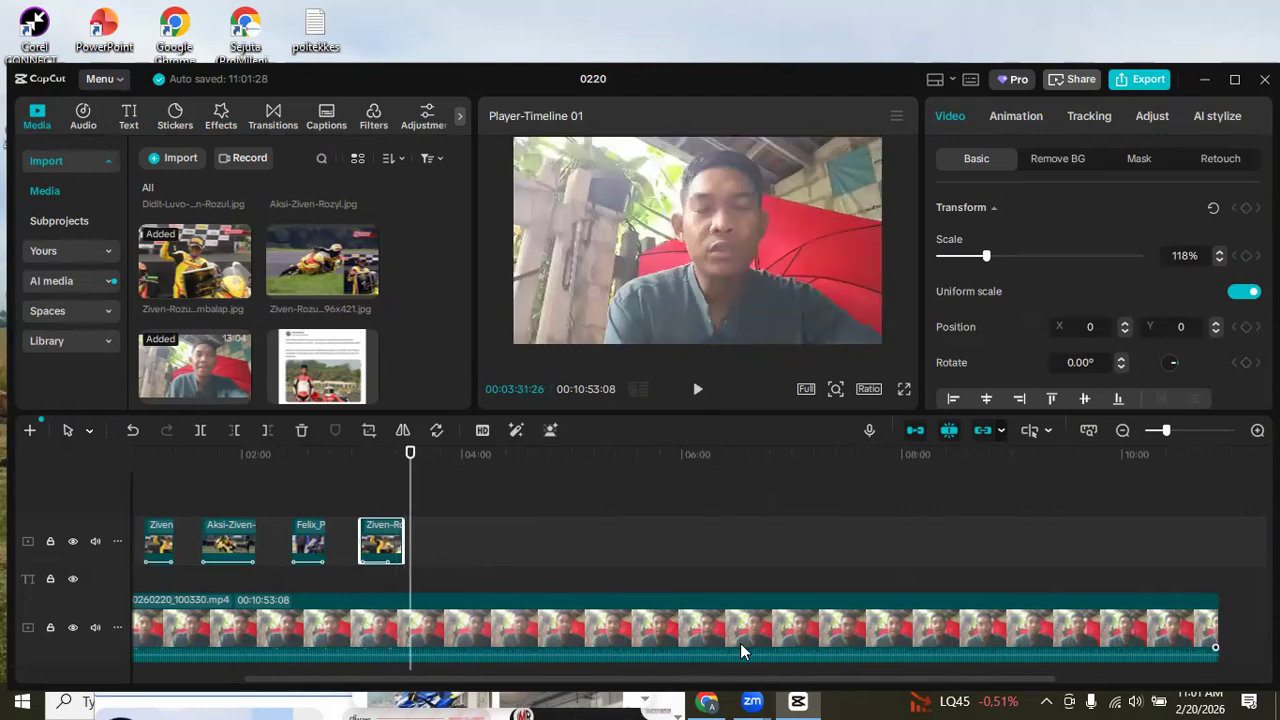
pyautogui.click(706, 700)
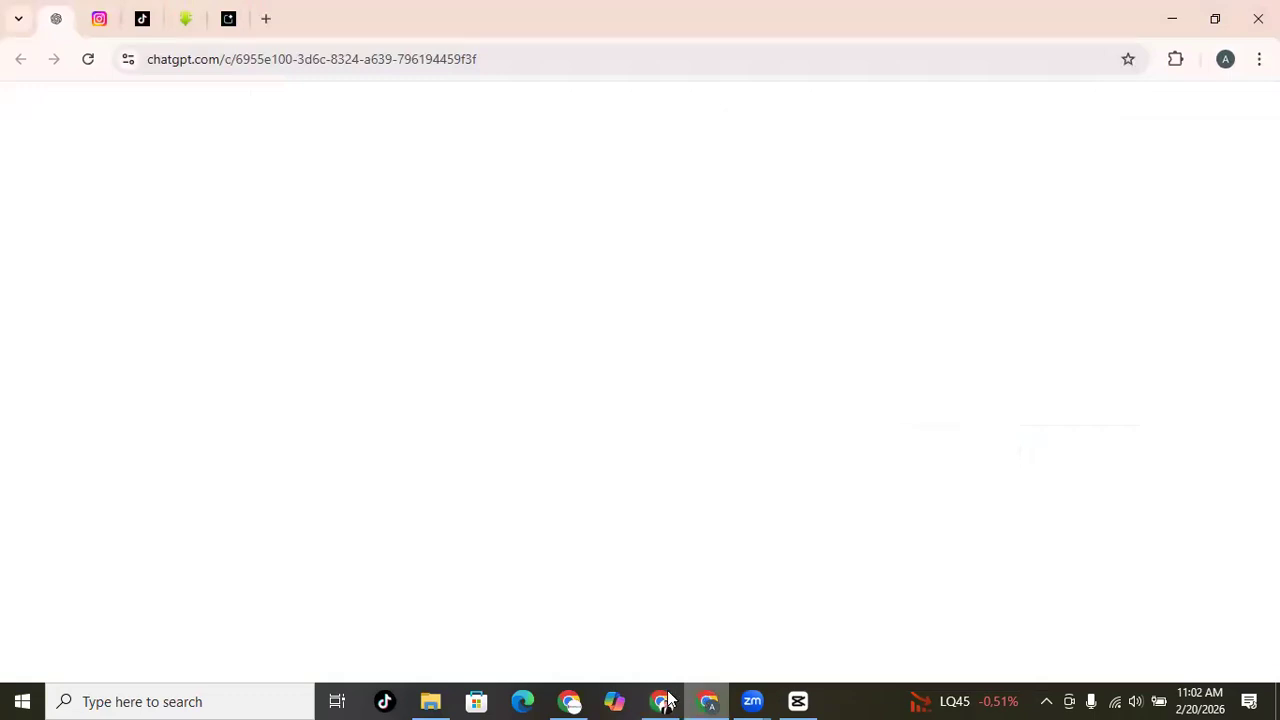
pyautogui.click(663, 700)
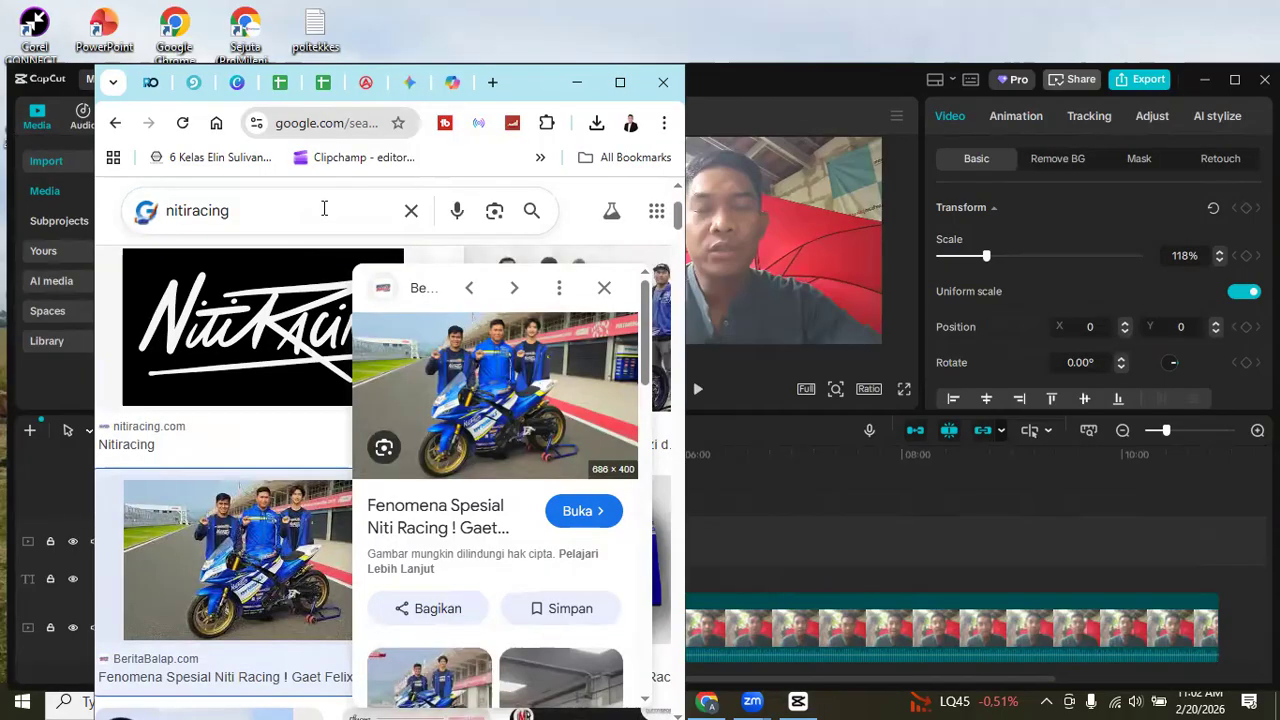
# Search Google Images for "ziven thailand talent cup" in place of the nitiracing query.
pyautogui.click(322, 210)
pyautogui.hotkey('ctrl', 'a')
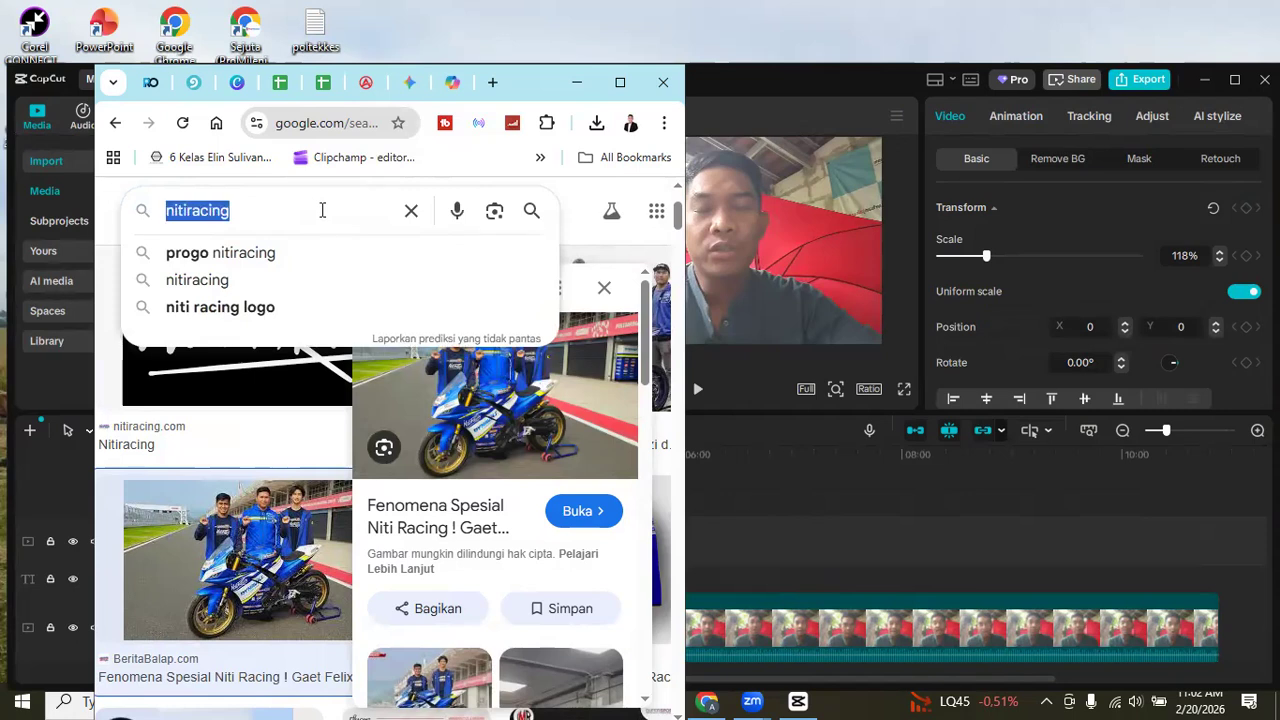
pyautogui.write('zie')
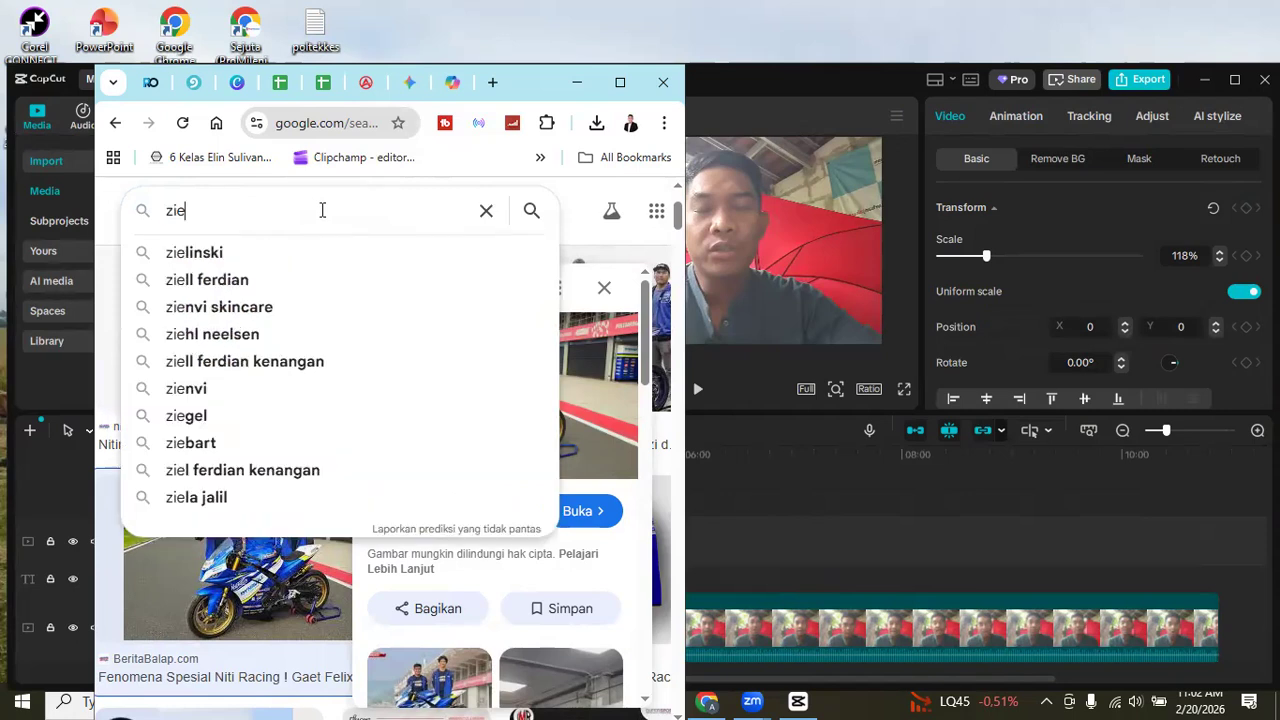
pyautogui.press('BackSpace')
pyautogui.write('ven ')
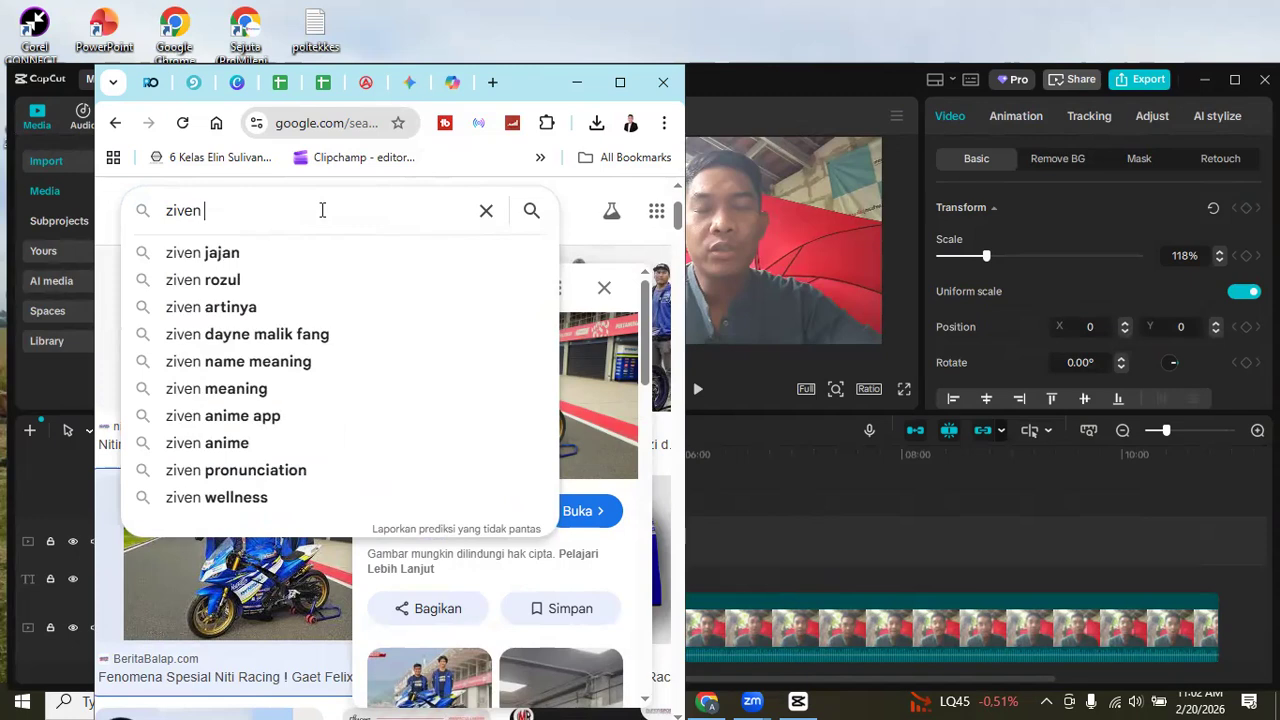
pyautogui.write('thailand tale')
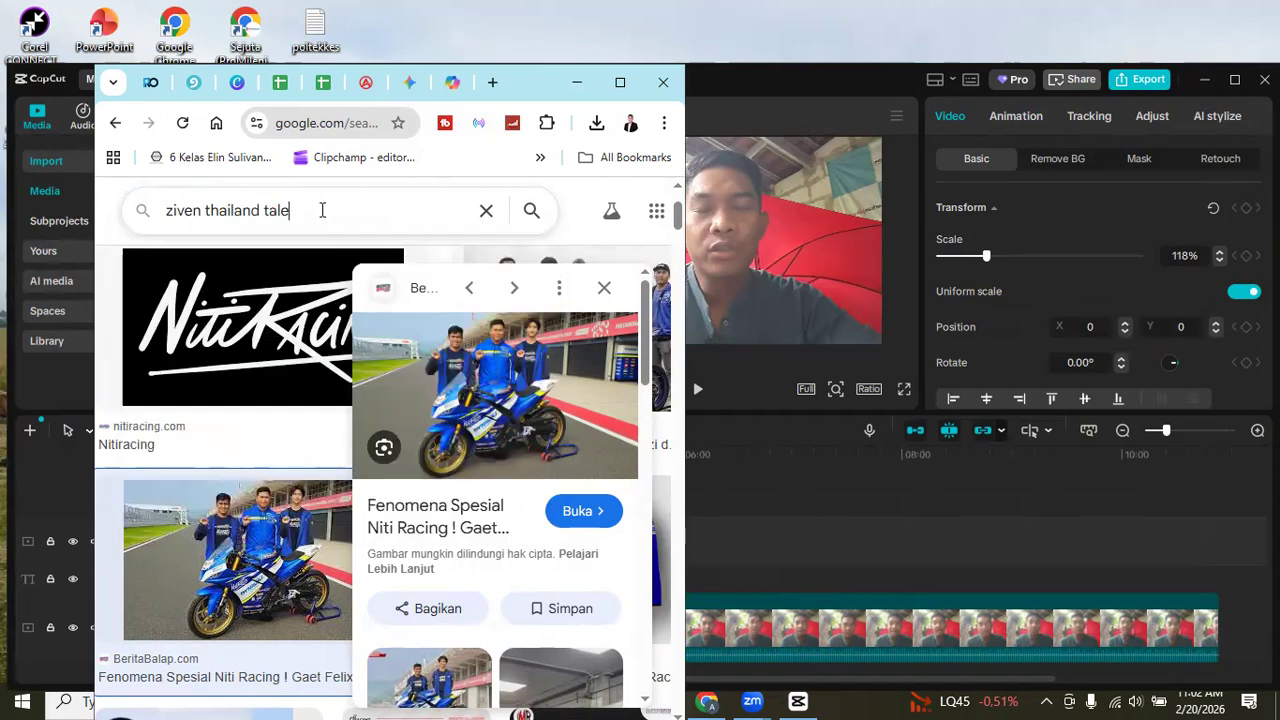
pyautogui.write('nt cup')
pyautogui.press('Return')
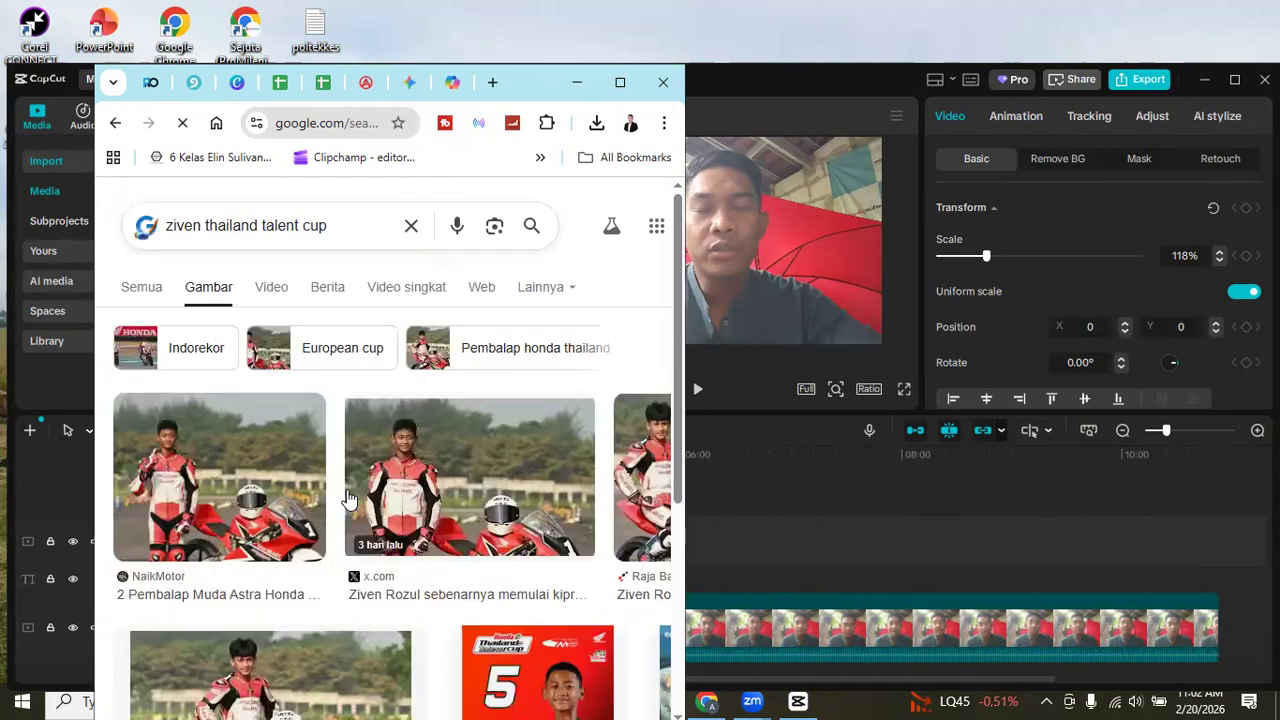
# Look through the Thailand Talent Cup image results for a suitable photo, previewing the Instagram shot of riders before the Honda banner.
pyautogui.scroll(-2, 349, 499)
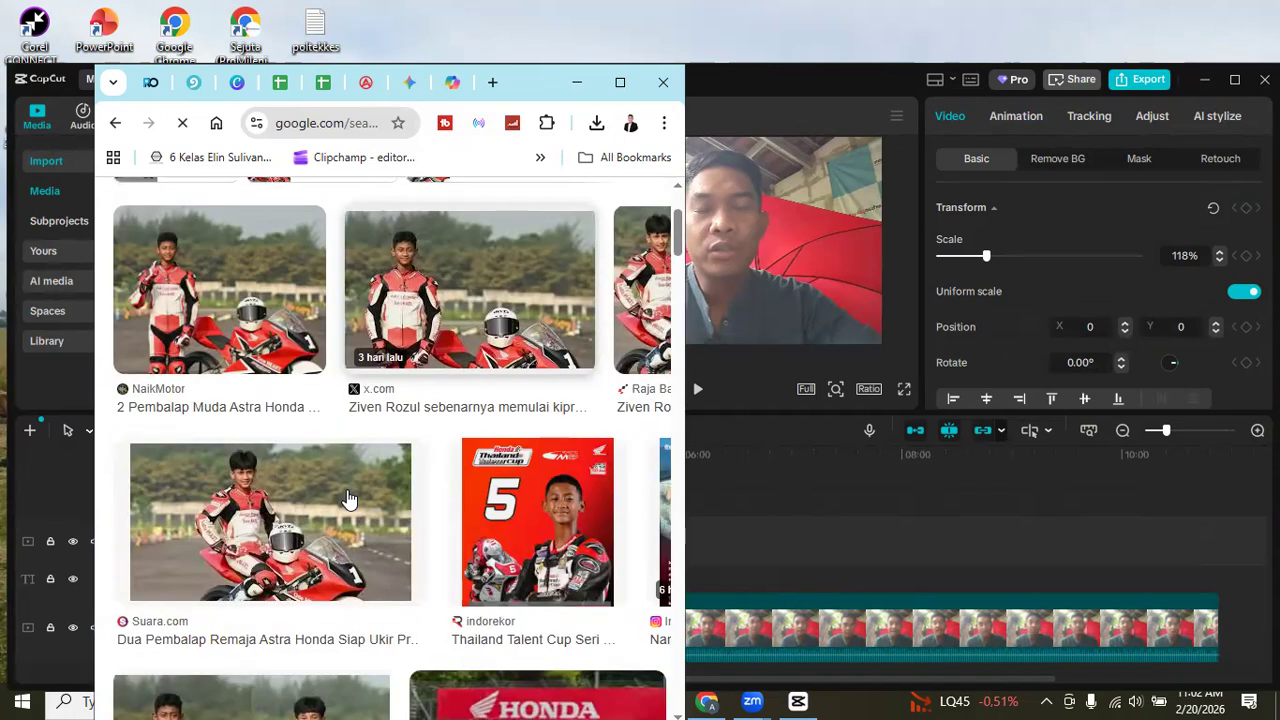
pyautogui.scroll(-4, 349, 499)
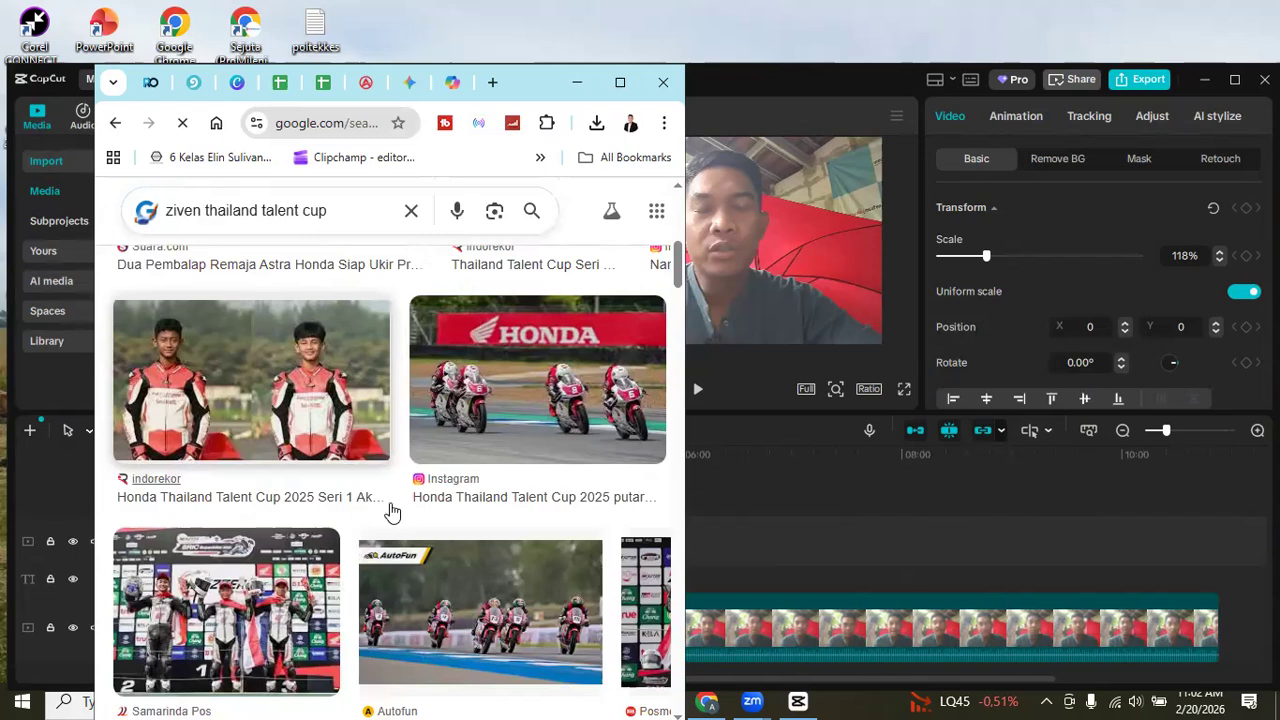
pyautogui.click(540, 446)
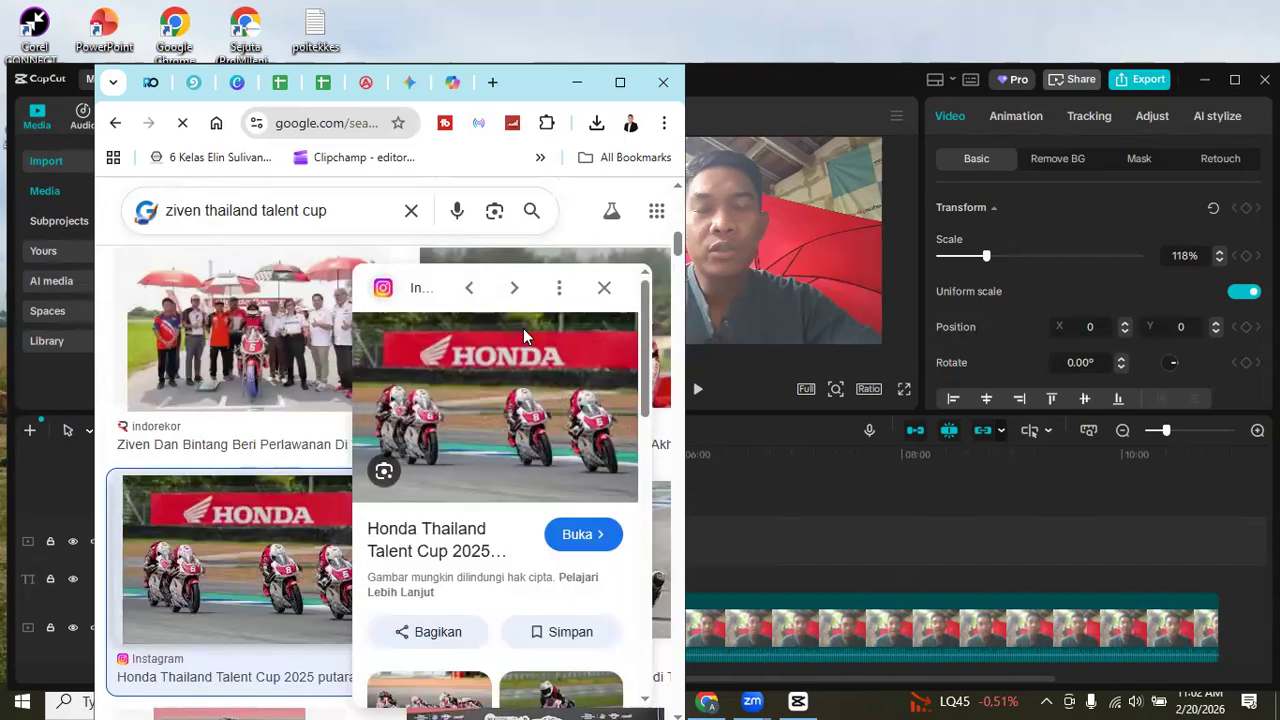
pyautogui.click(604, 287)
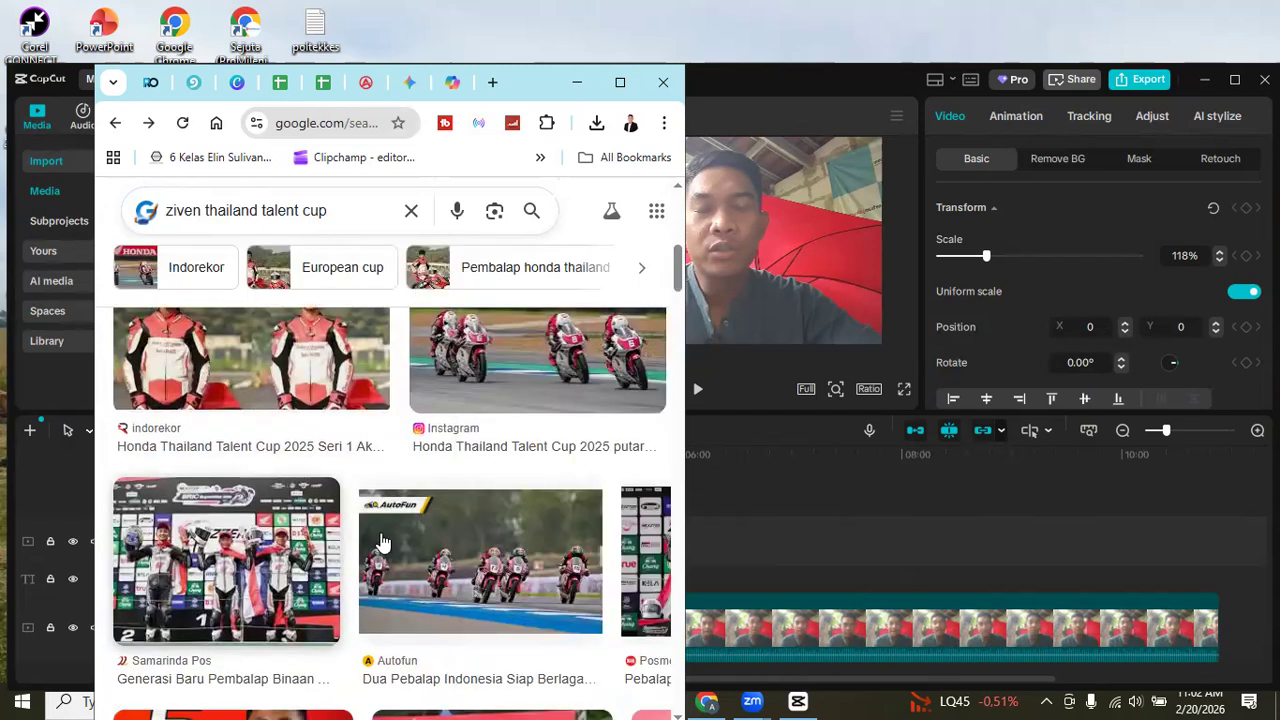
pyautogui.scroll(-1, 410, 530)
pyautogui.scroll(-1, 416, 528)
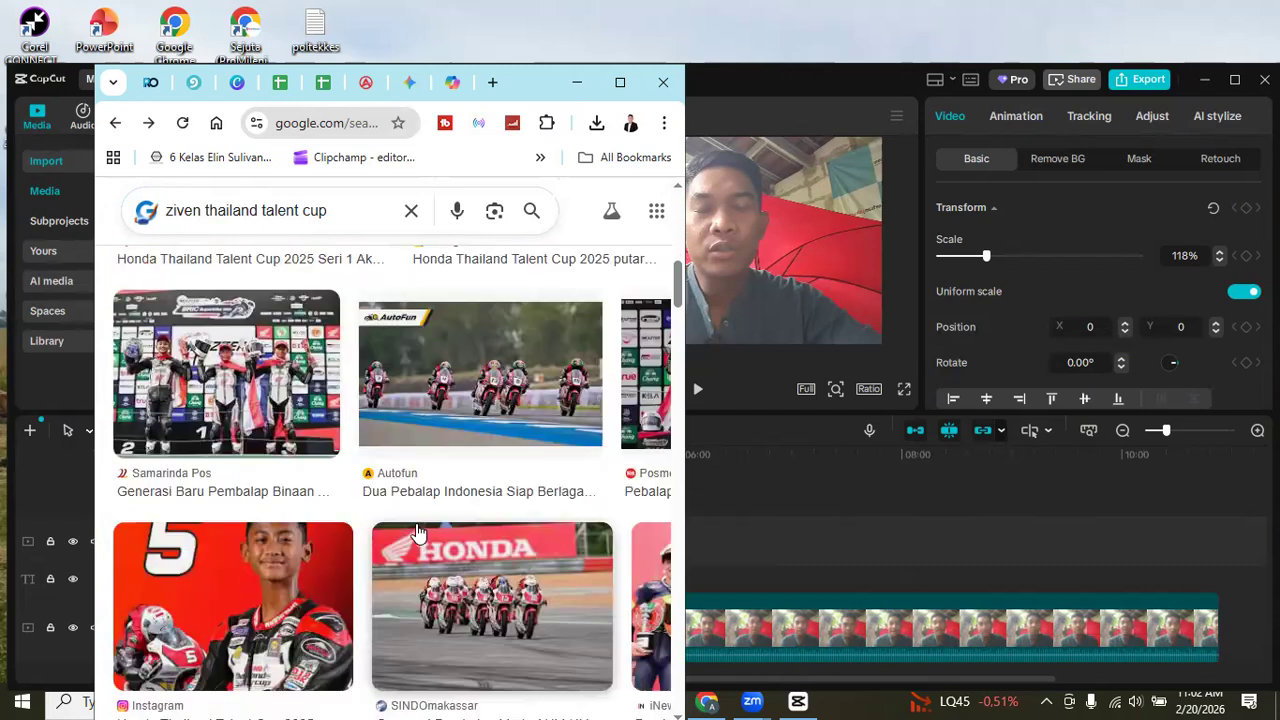
pyautogui.scroll(-1, 418, 535)
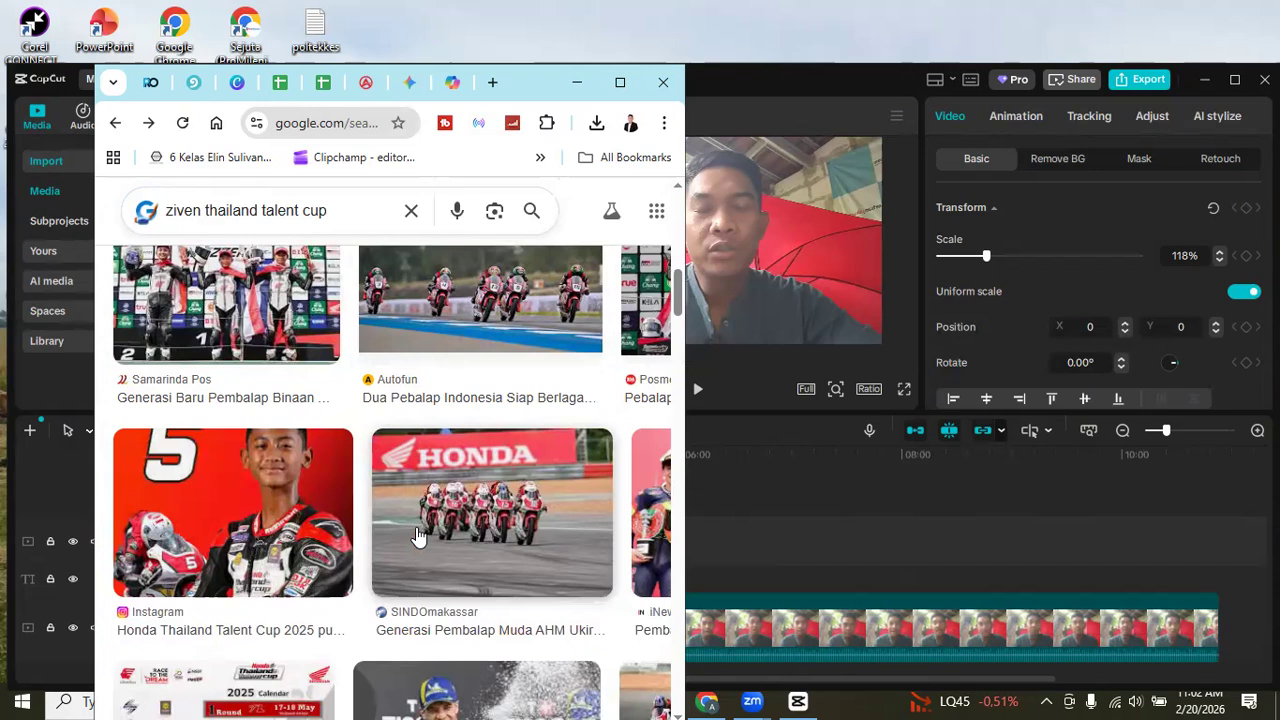
pyautogui.scroll(-4, 420, 532)
pyautogui.scroll(6, 445, 505)
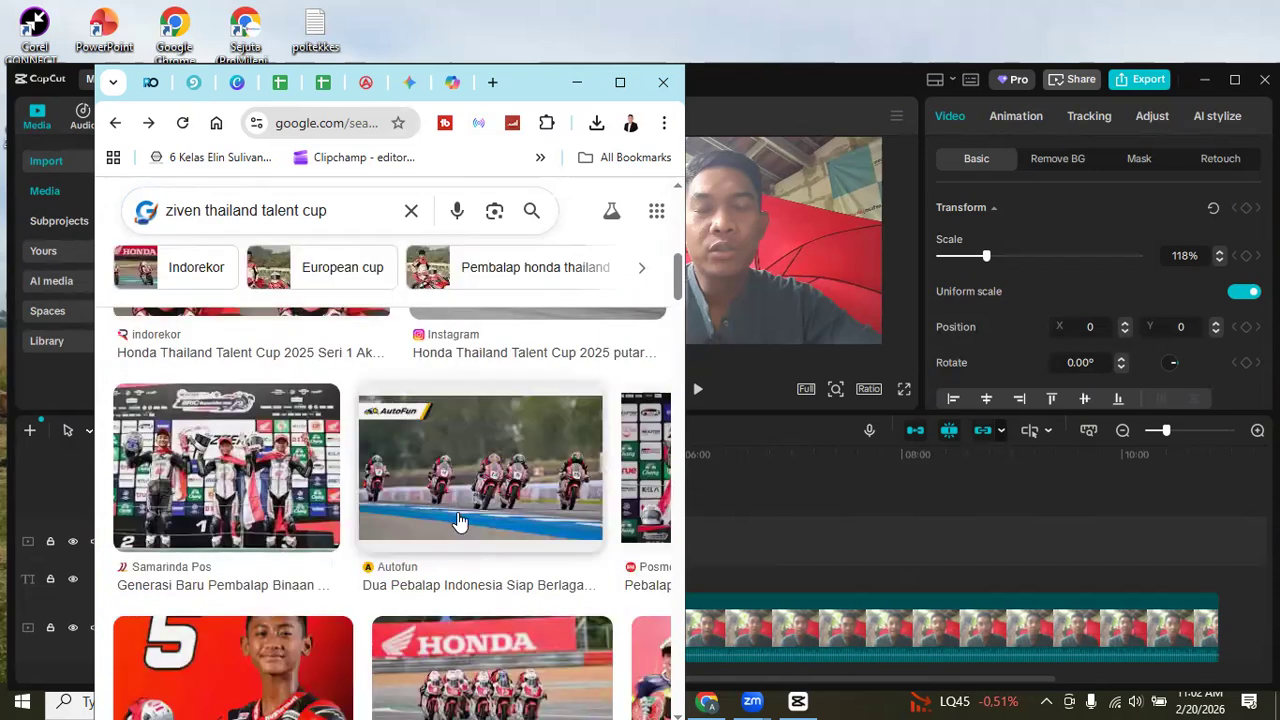
pyautogui.scroll(3, 458, 520)
pyautogui.click(458, 520)
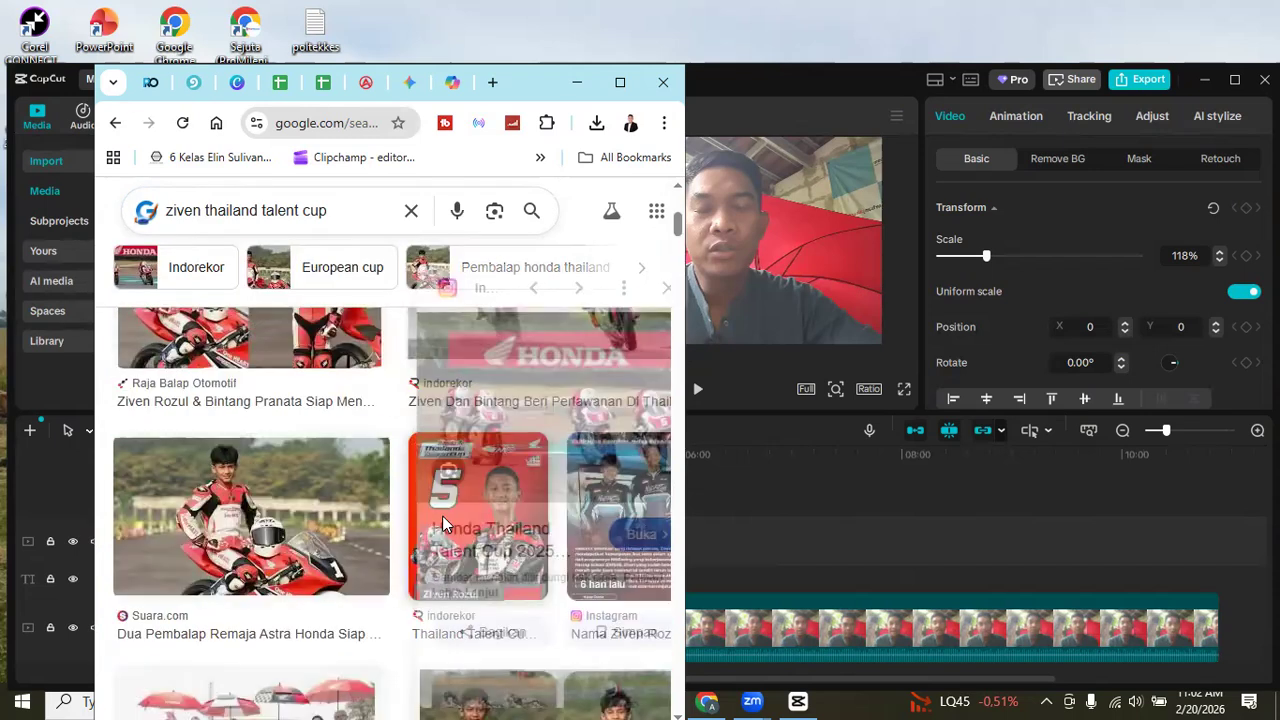
# Save the Indorekor photo of the group with red umbrellas around the race bike to Downloads as images (3).
pyautogui.click(254, 370)
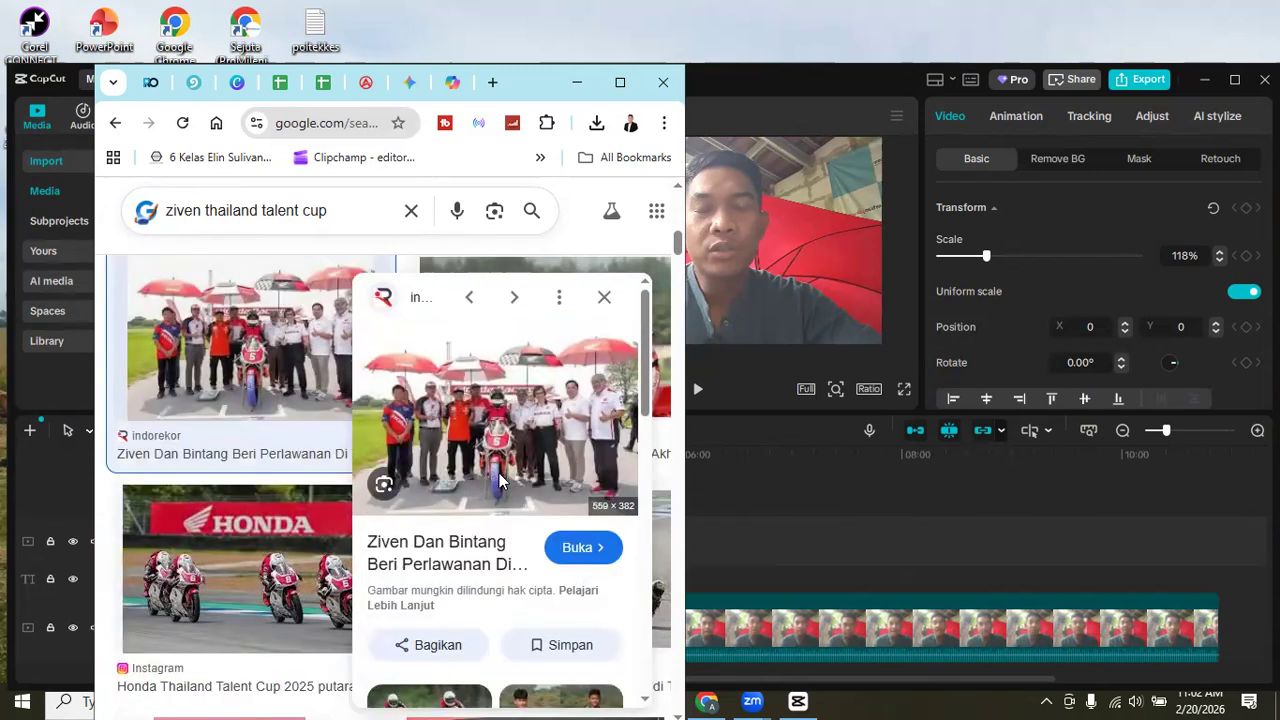
pyautogui.rightClick(562, 398)
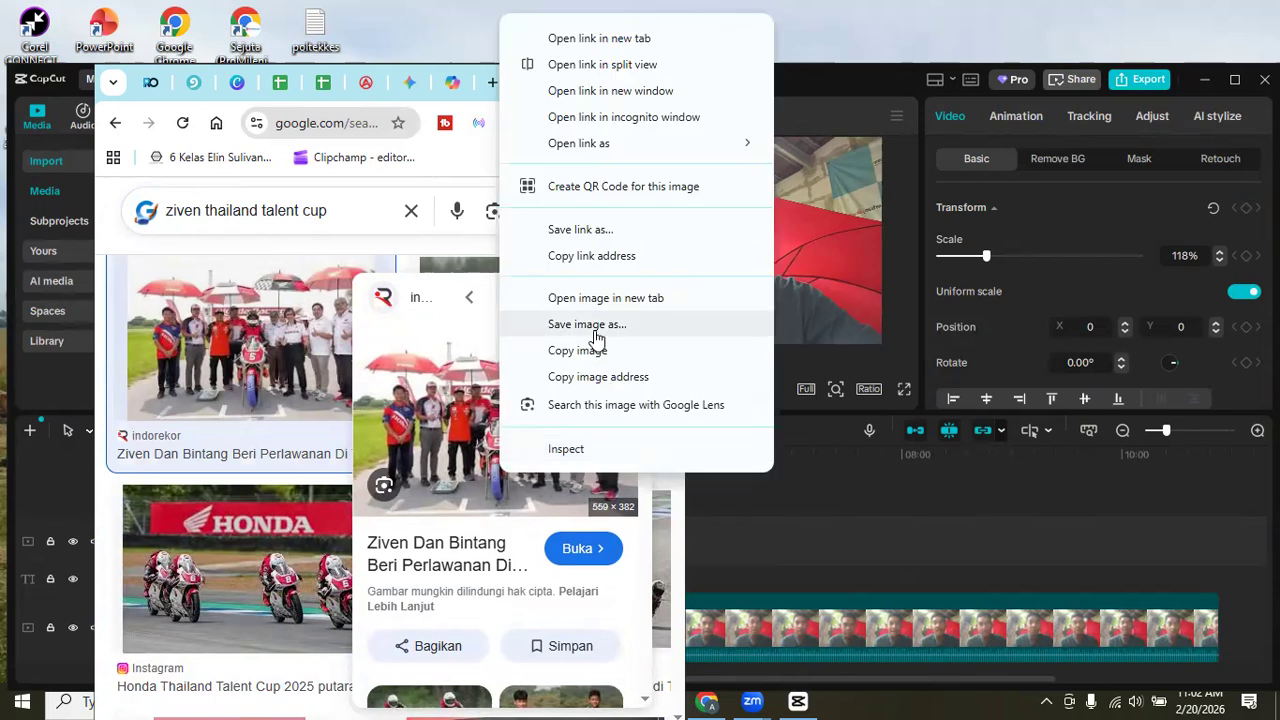
pyautogui.click(628, 405)
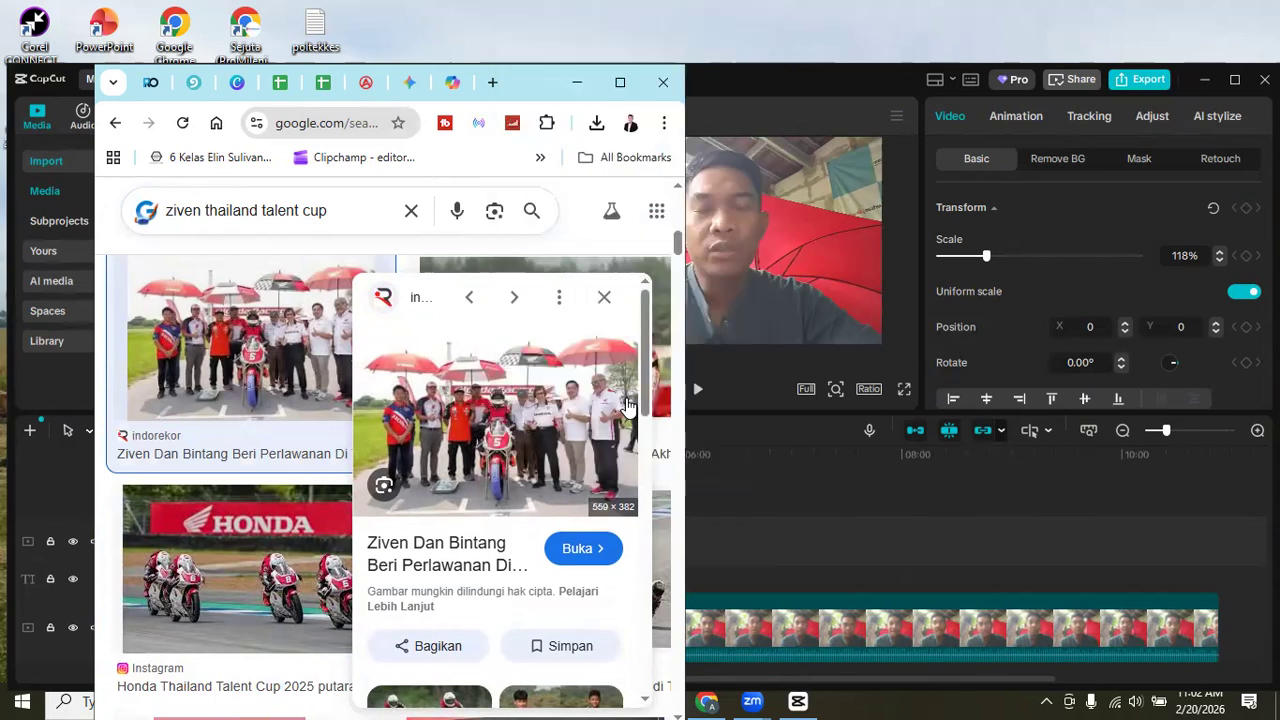
pyautogui.rightClick(625, 483)
pyautogui.click(700, 517)
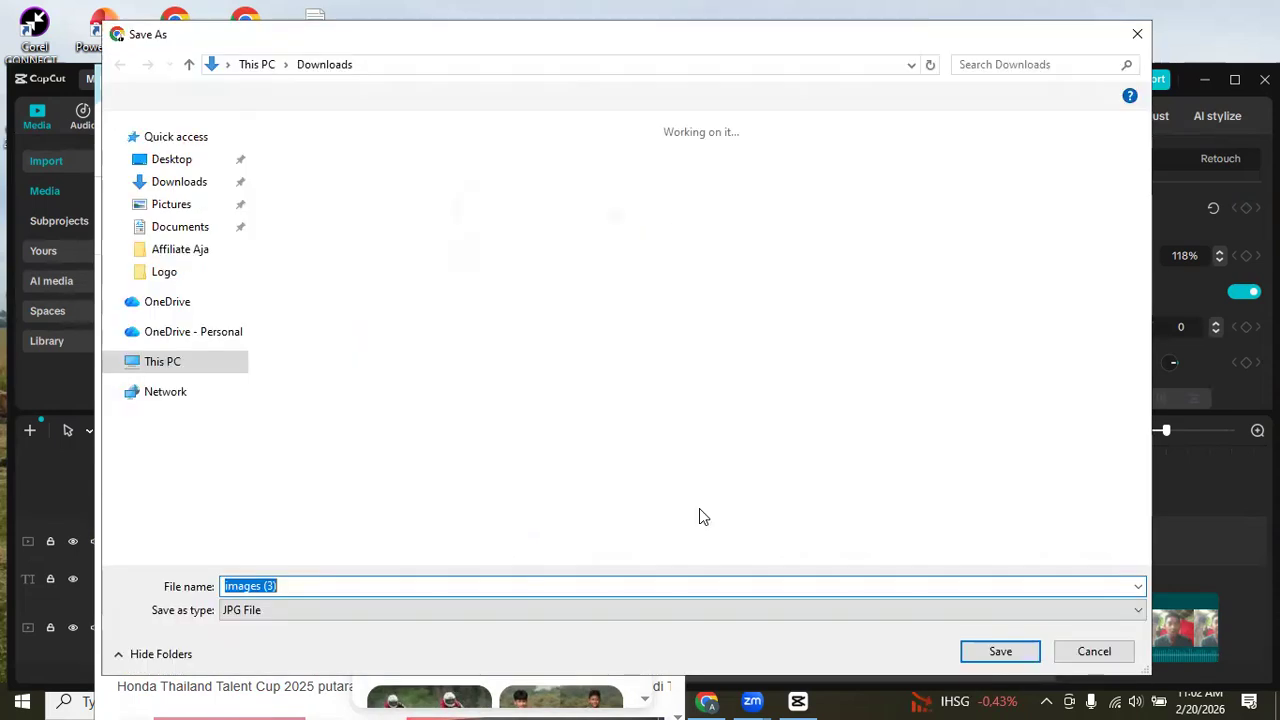
pyautogui.click(969, 651)
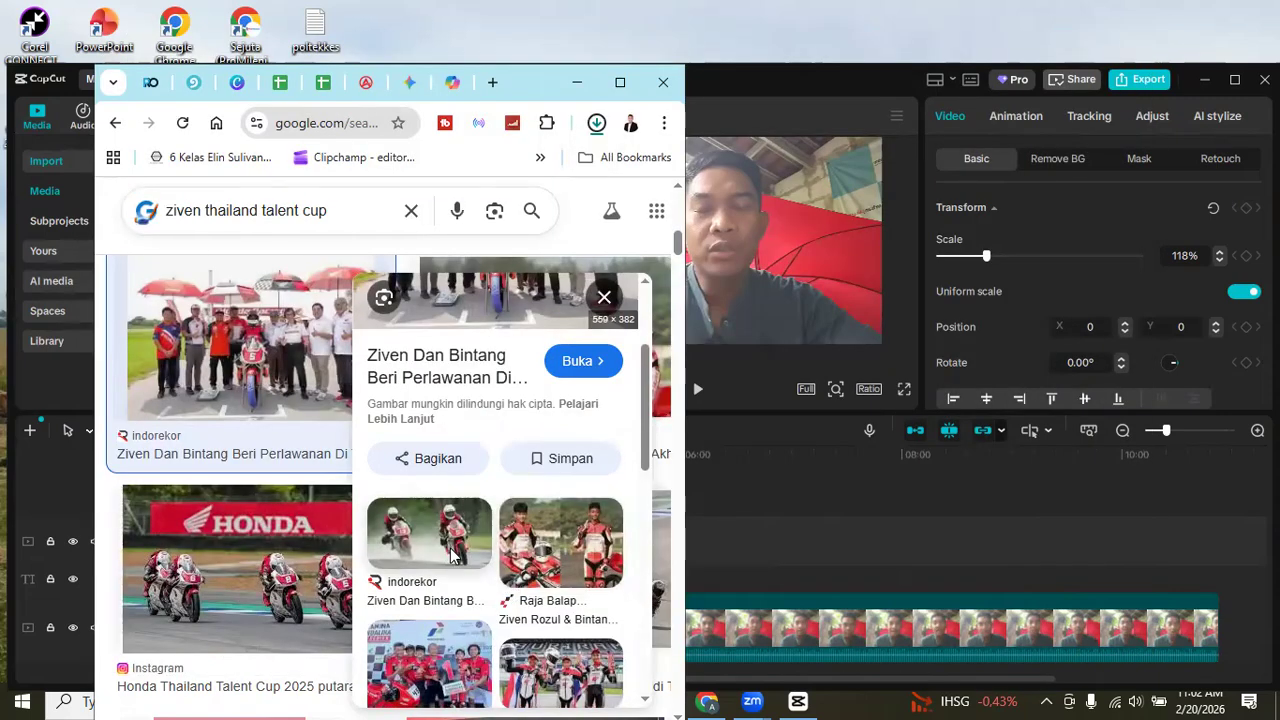
# Open the Indorekor article on Thailand Talent Cup Seri 1 and save its two-rider wet race photo as IMG_20250520_120655-660x330 in Downloads.
pyautogui.click(457, 598)
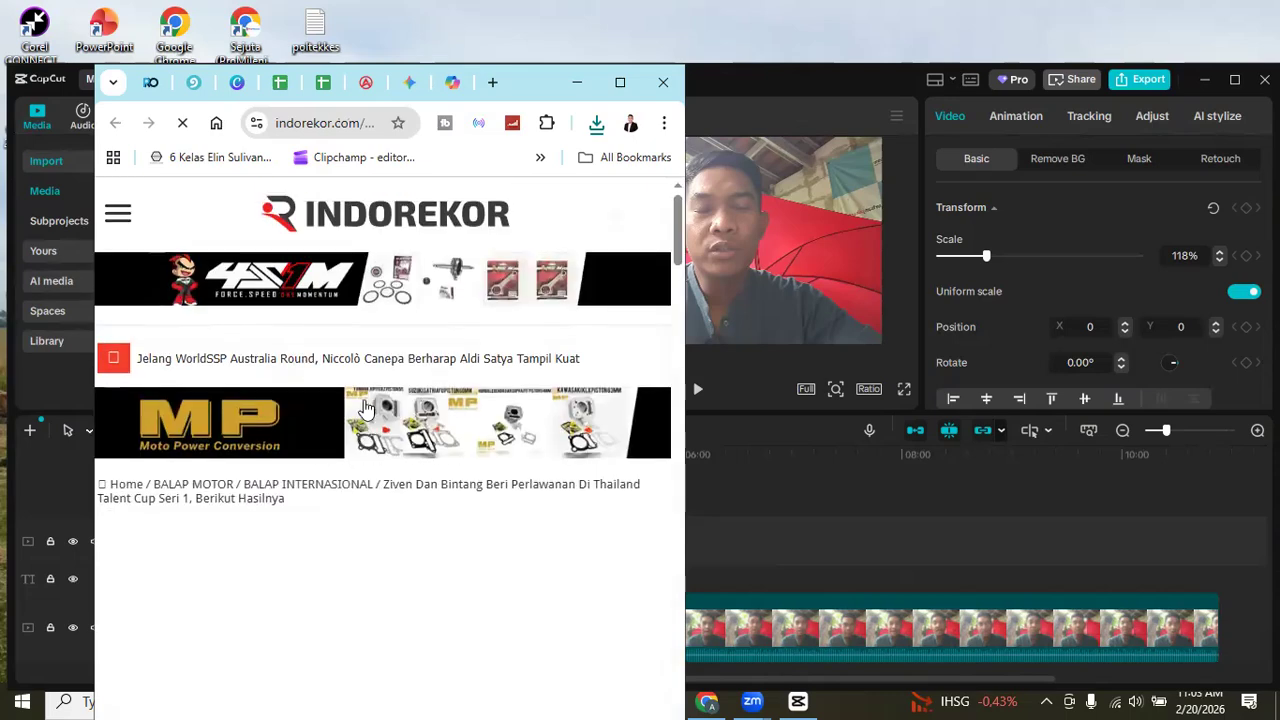
pyautogui.scroll(-3, 366, 408)
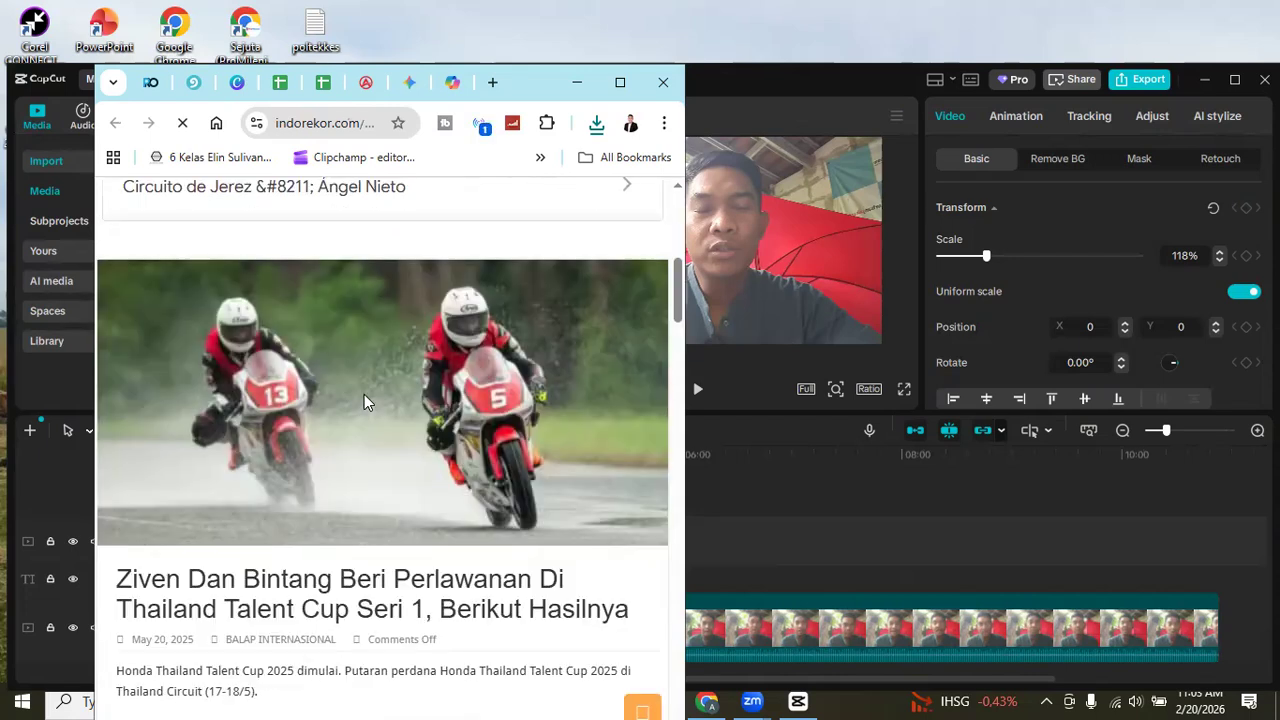
pyautogui.rightClick(366, 391)
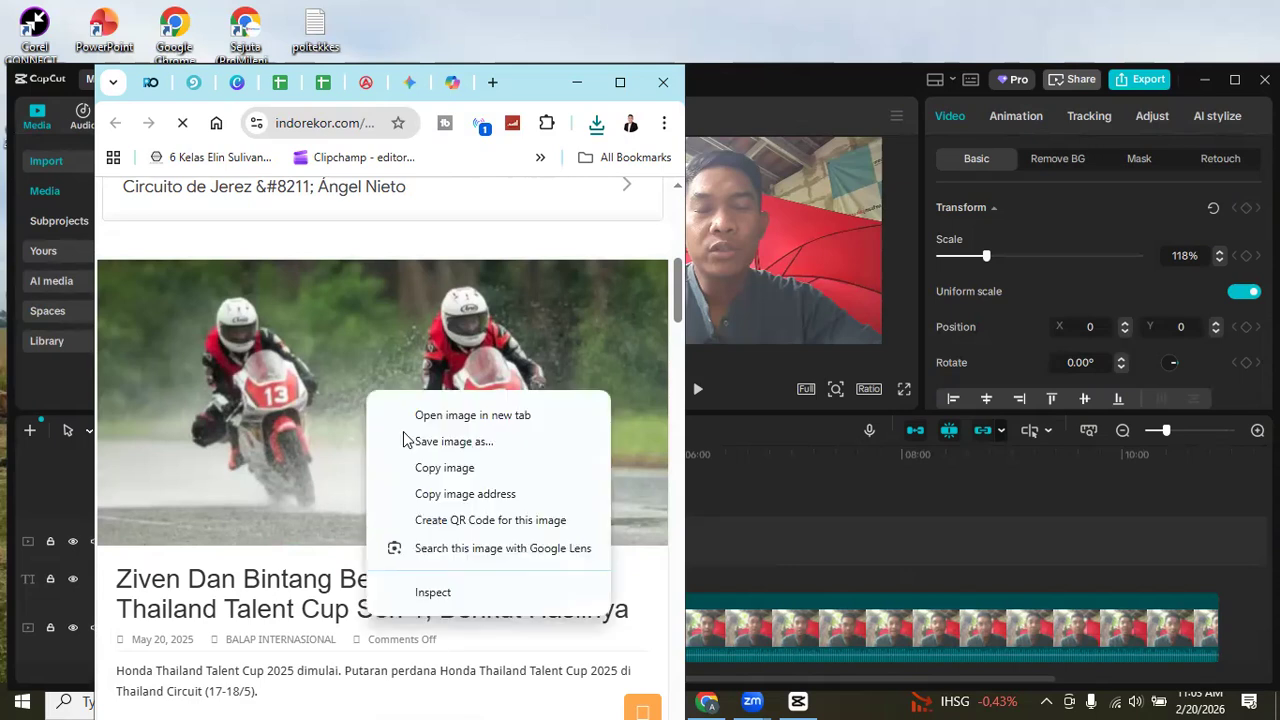
pyautogui.click(408, 437)
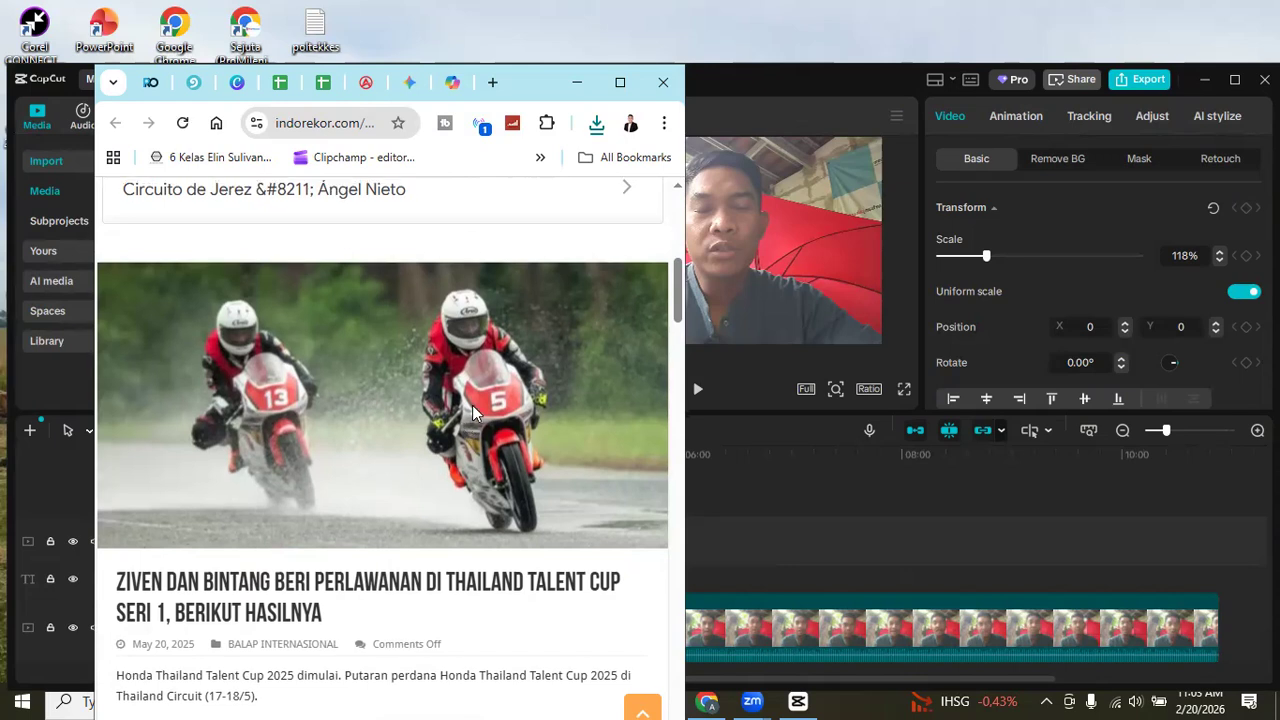
pyautogui.rightClick(477, 414)
pyautogui.click(491, 424)
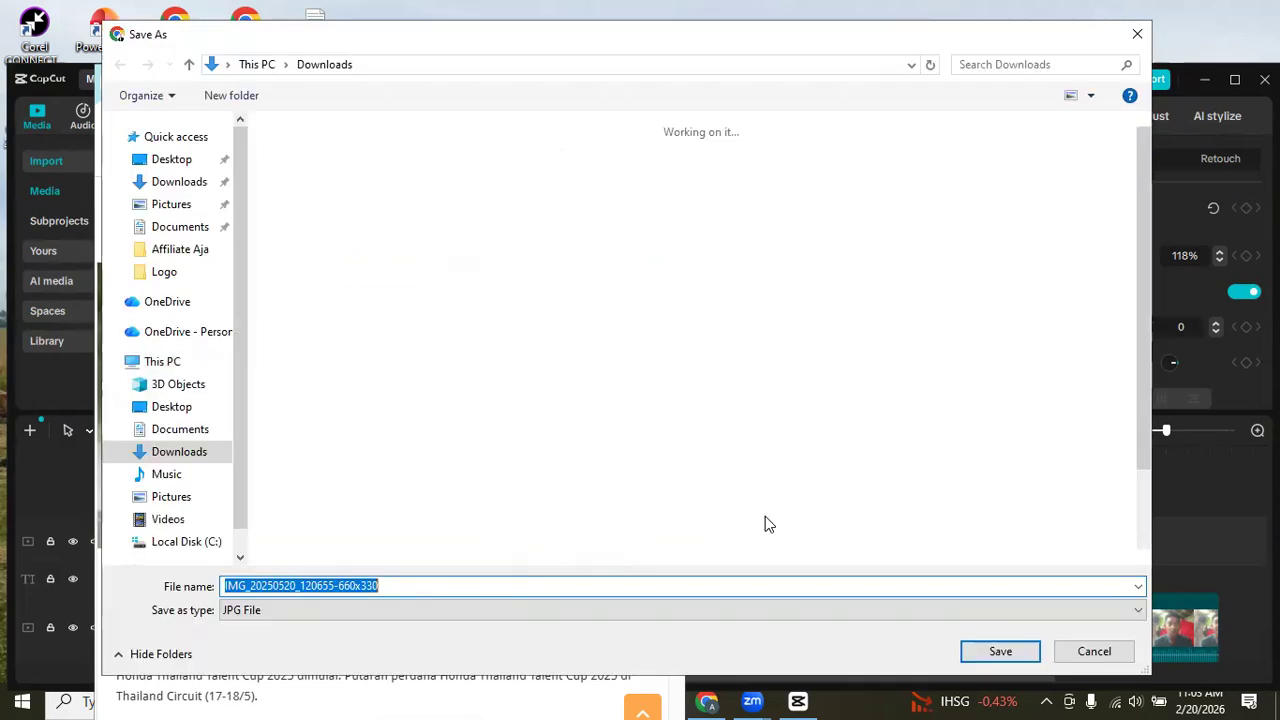
# Switch to CapCut and import the images (3) photo from Downloads.
pyautogui.click(798, 701)
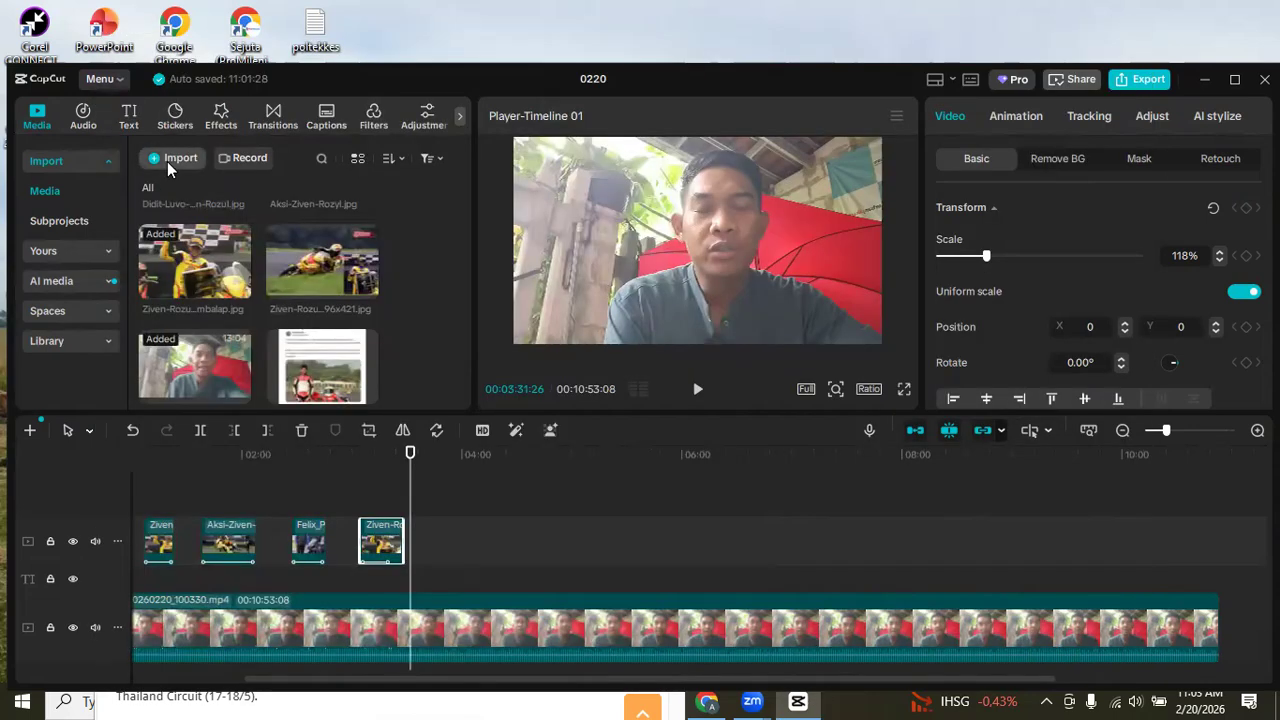
pyautogui.click(172, 160)
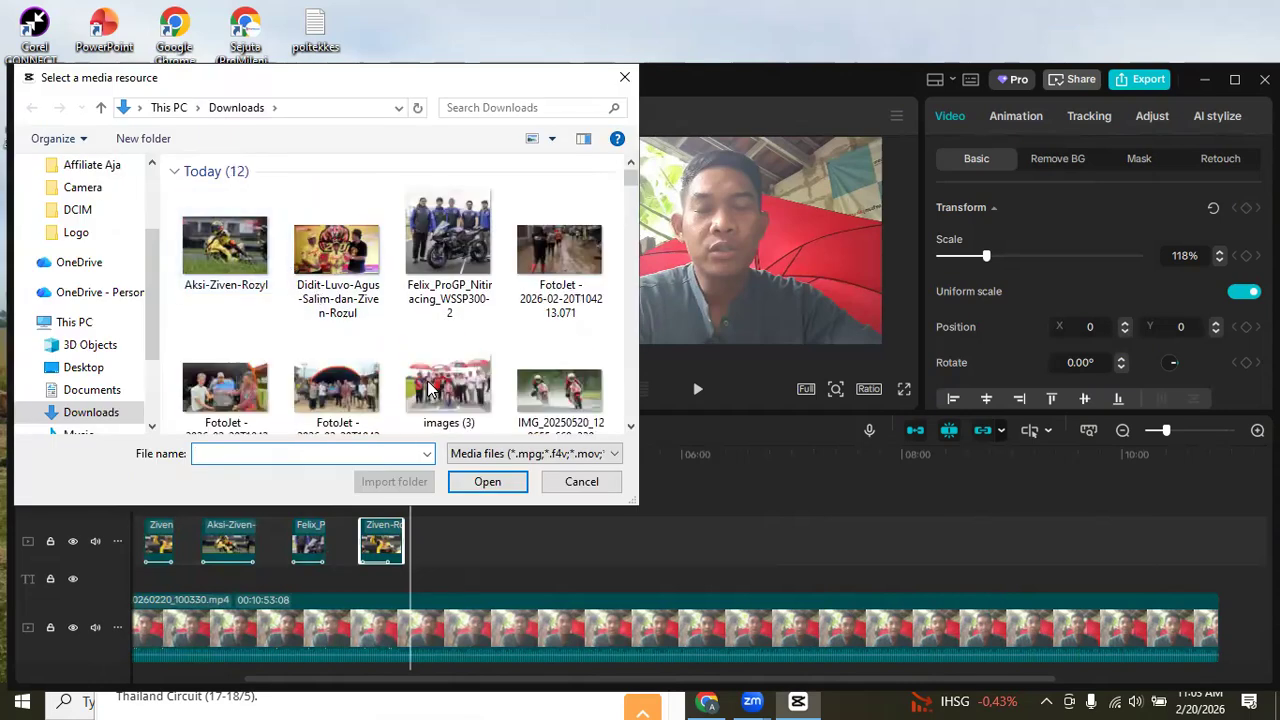
pyautogui.click(466, 423)
pyautogui.click(484, 482)
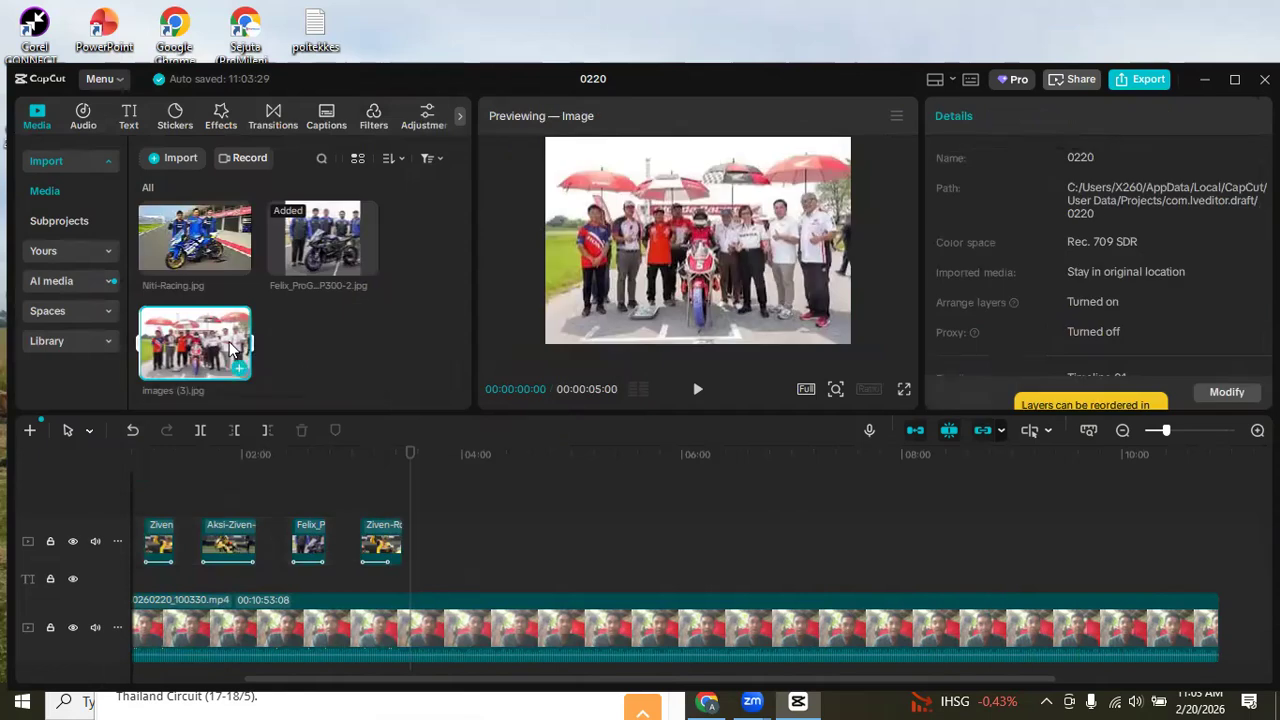
# Place the images (3) photo on the overlay track at 00:03:31:26, lengthen it to about 18.8 s and apply the Zoom 1 combo animation.
pyautogui.click(417, 546)
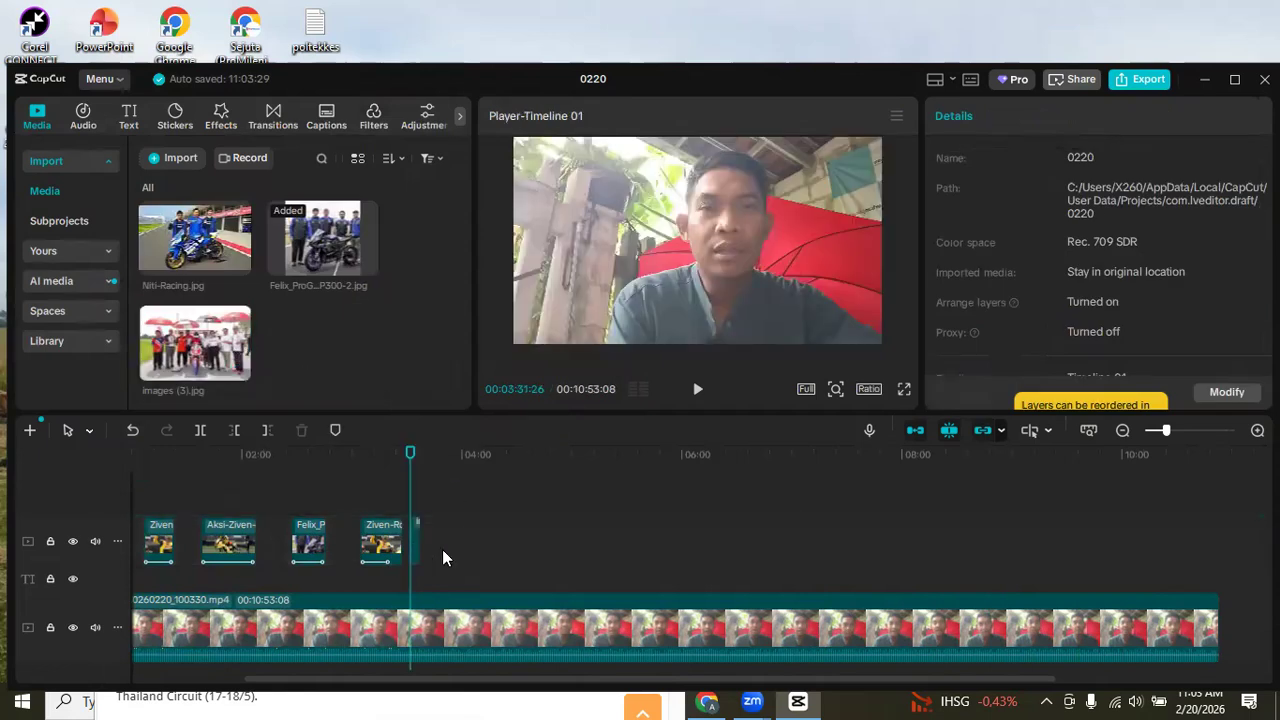
pyautogui.click(1030, 127)
pyautogui.click(964, 342)
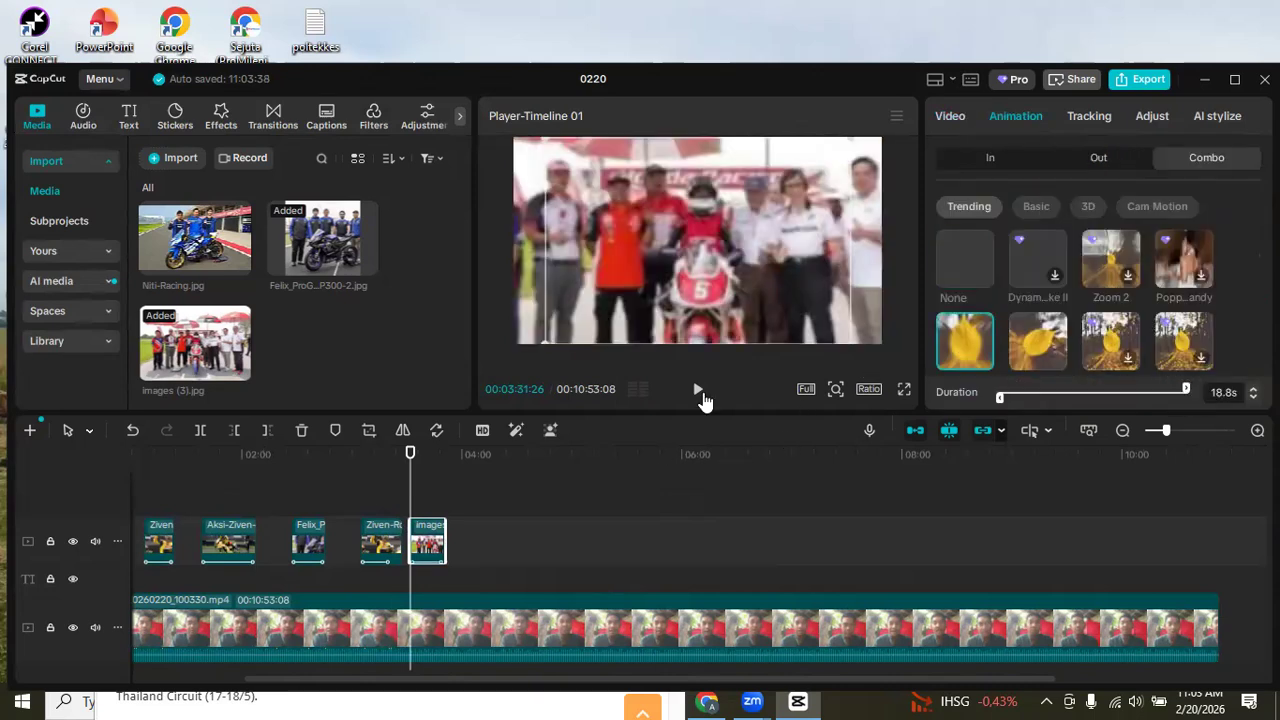
# Play the timeline to 00:03:41:15 and trim off the rest of the images (3) overlay there.
pyautogui.click(699, 390)
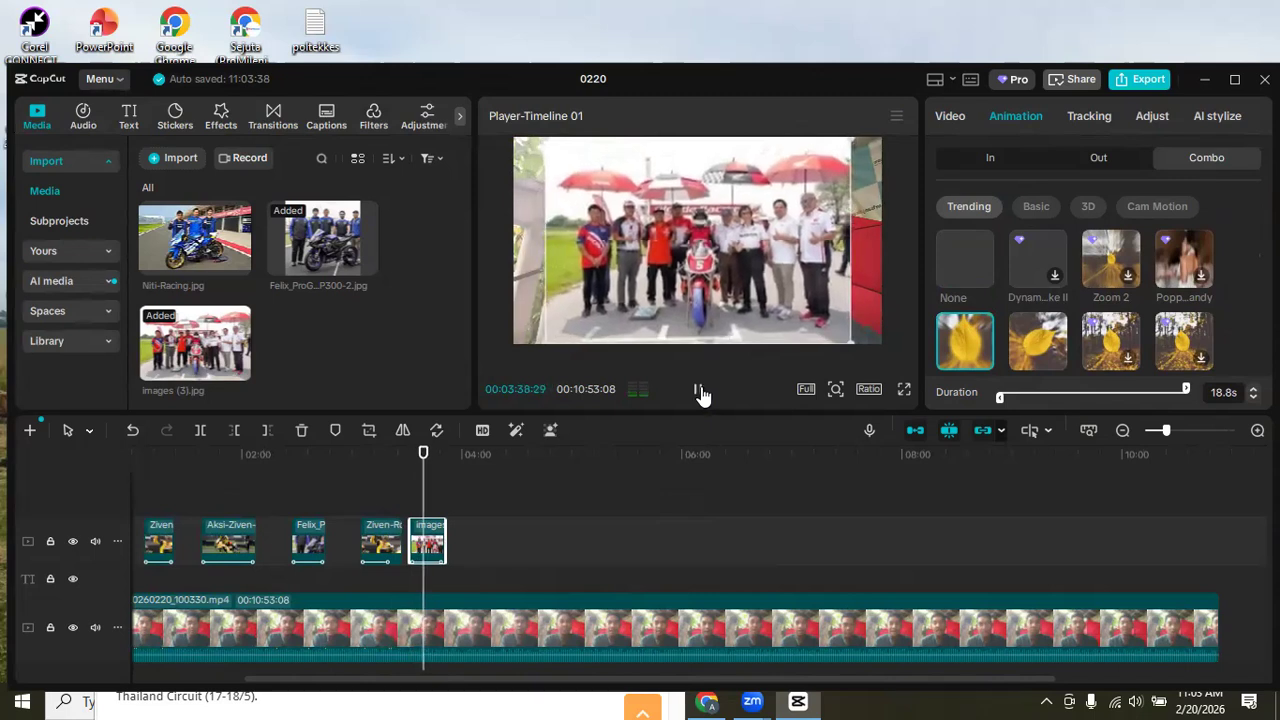
pyautogui.click(698, 391)
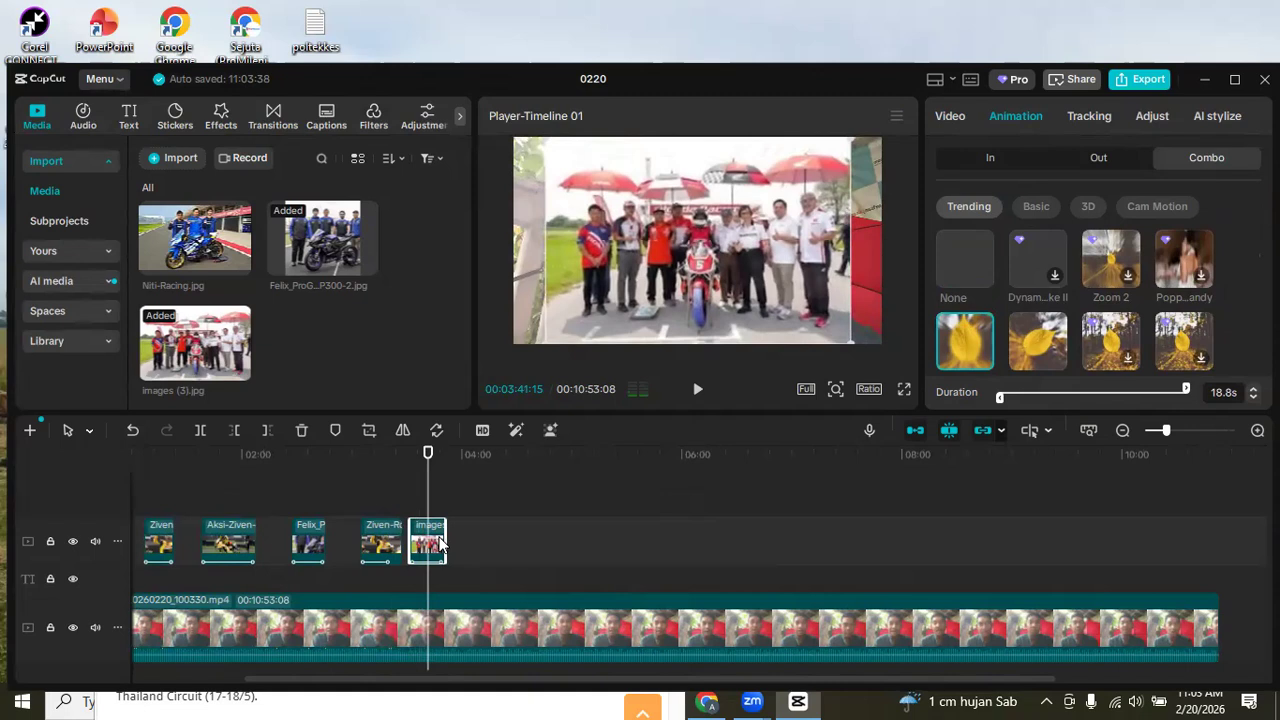
pyautogui.press('w')
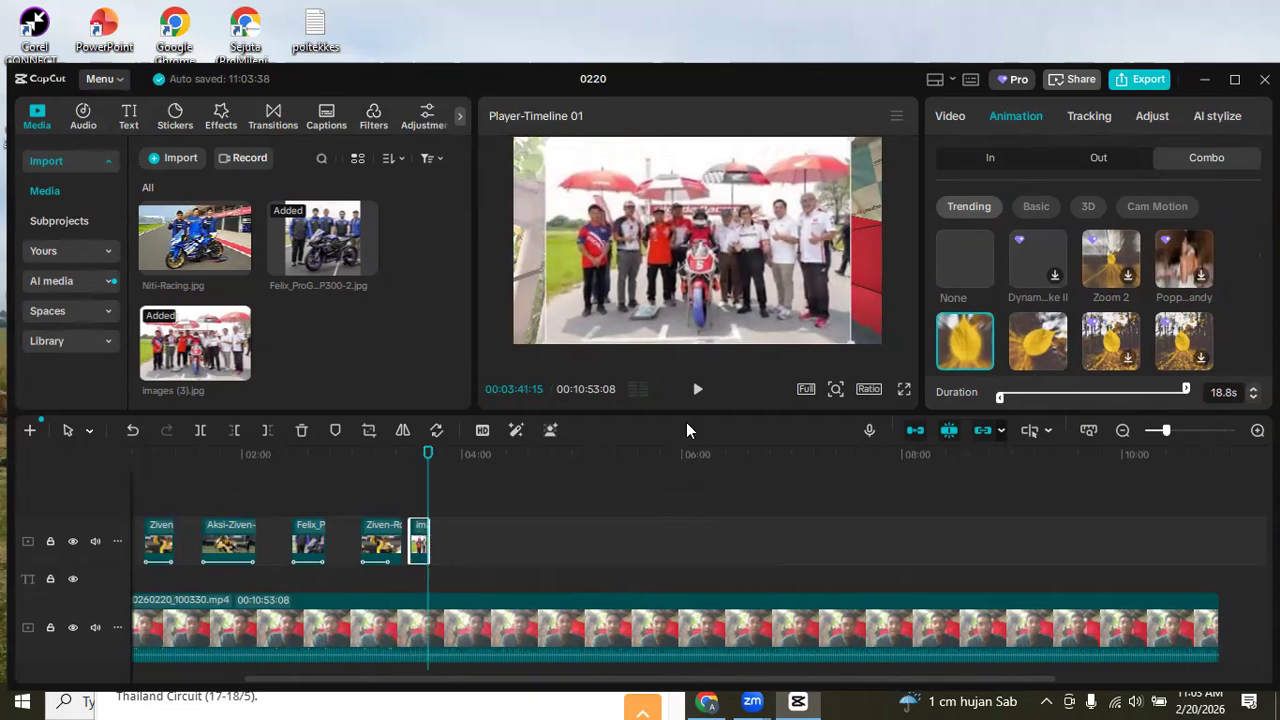
# Add the photo of three people before the tiger logo at 00:03:54:13, about 13.7 s long, with the Zoom 1 combo animation.
pyautogui.click(698, 391)
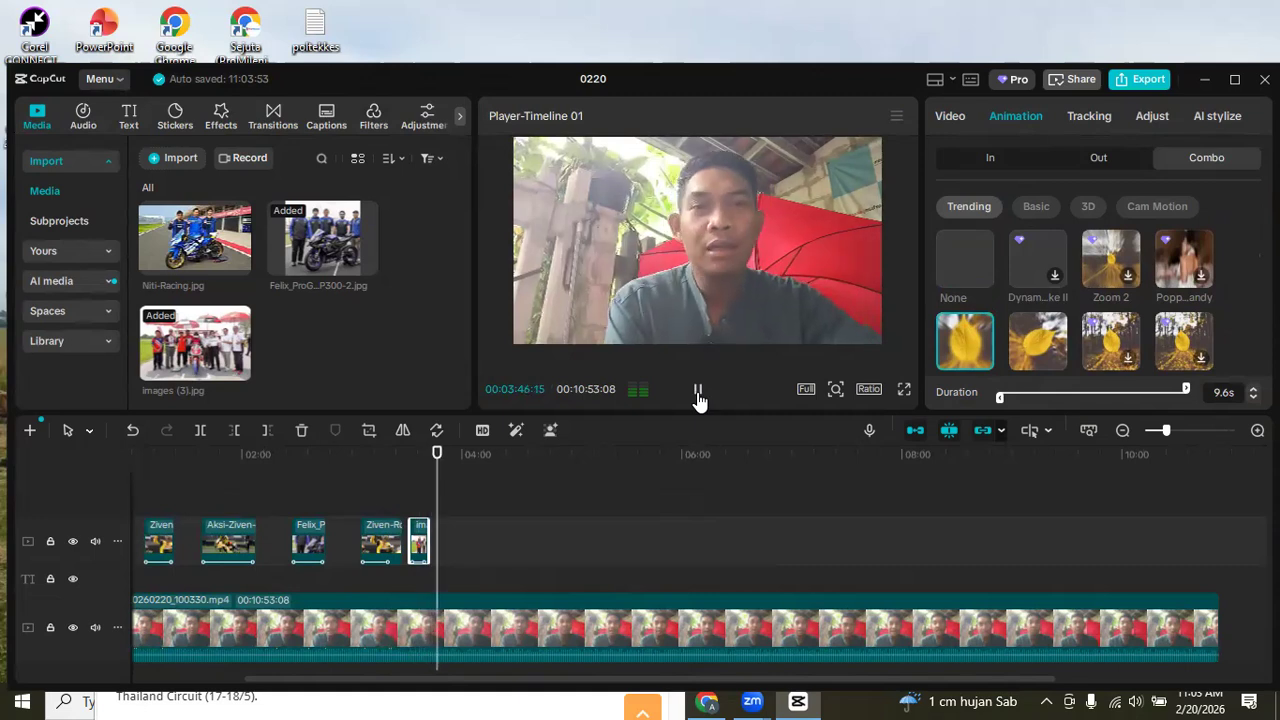
pyautogui.click(698, 390)
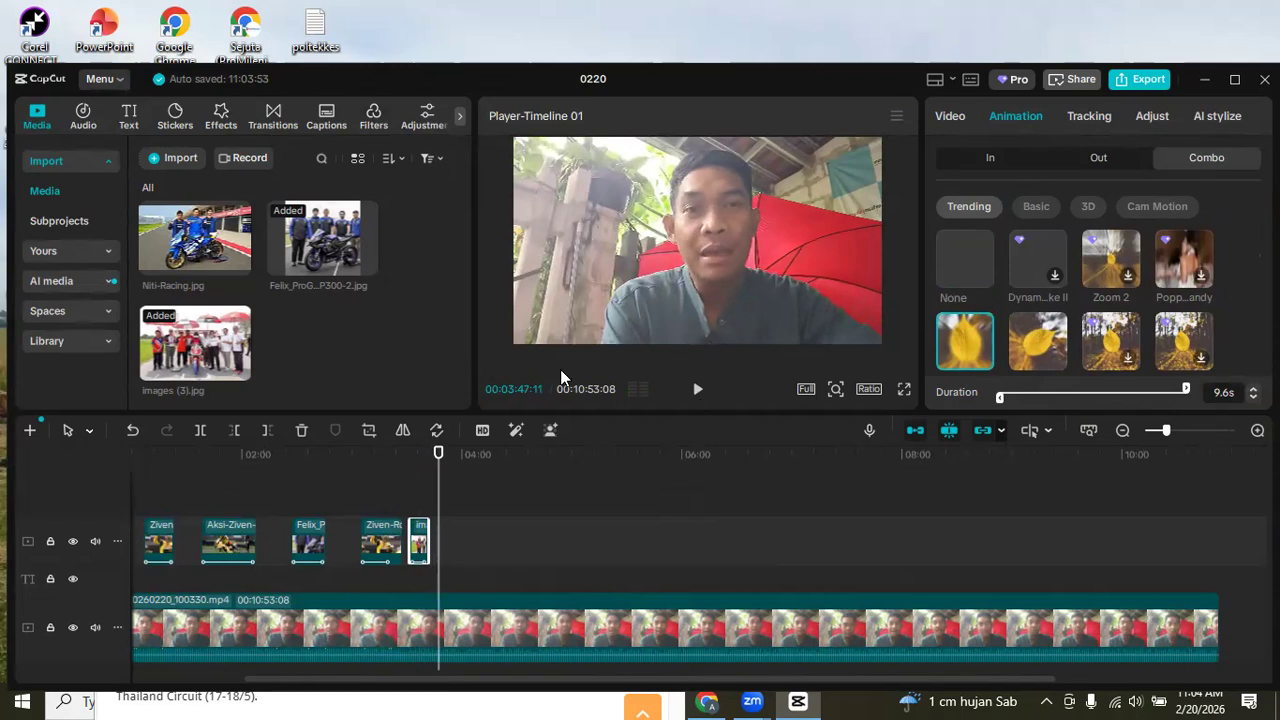
pyautogui.press('space')
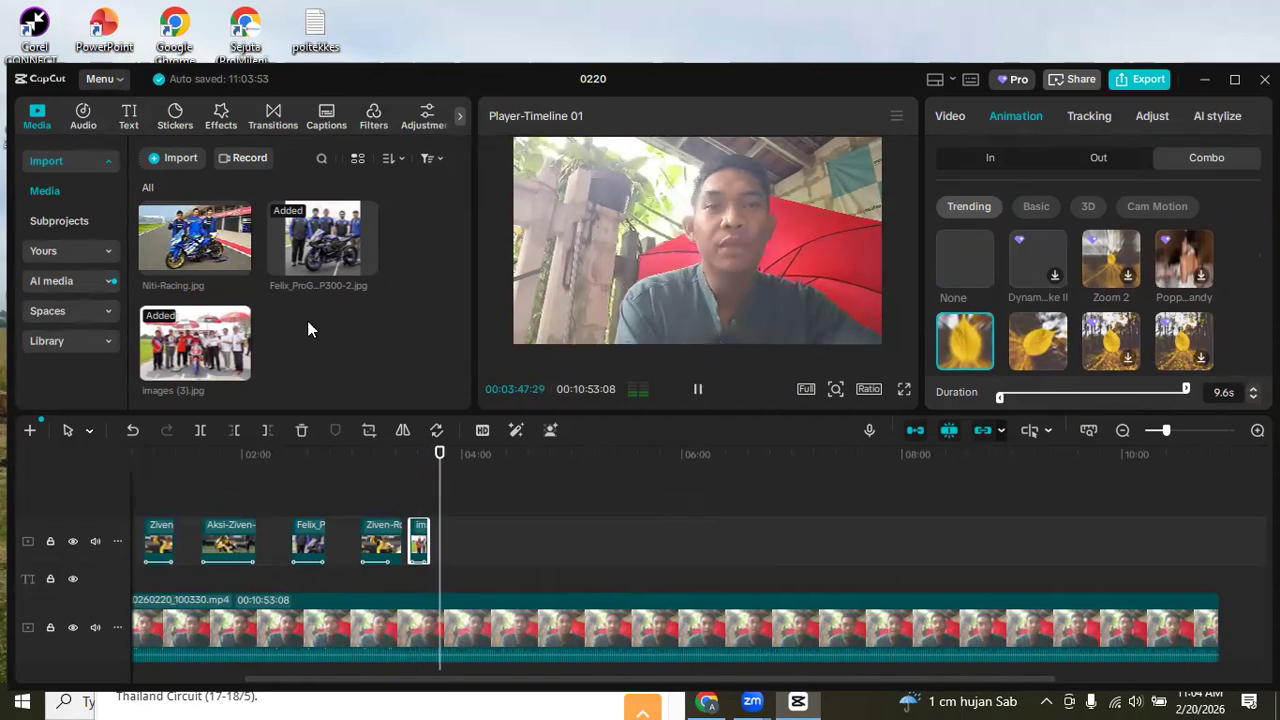
pyautogui.scroll(3, 307, 320)
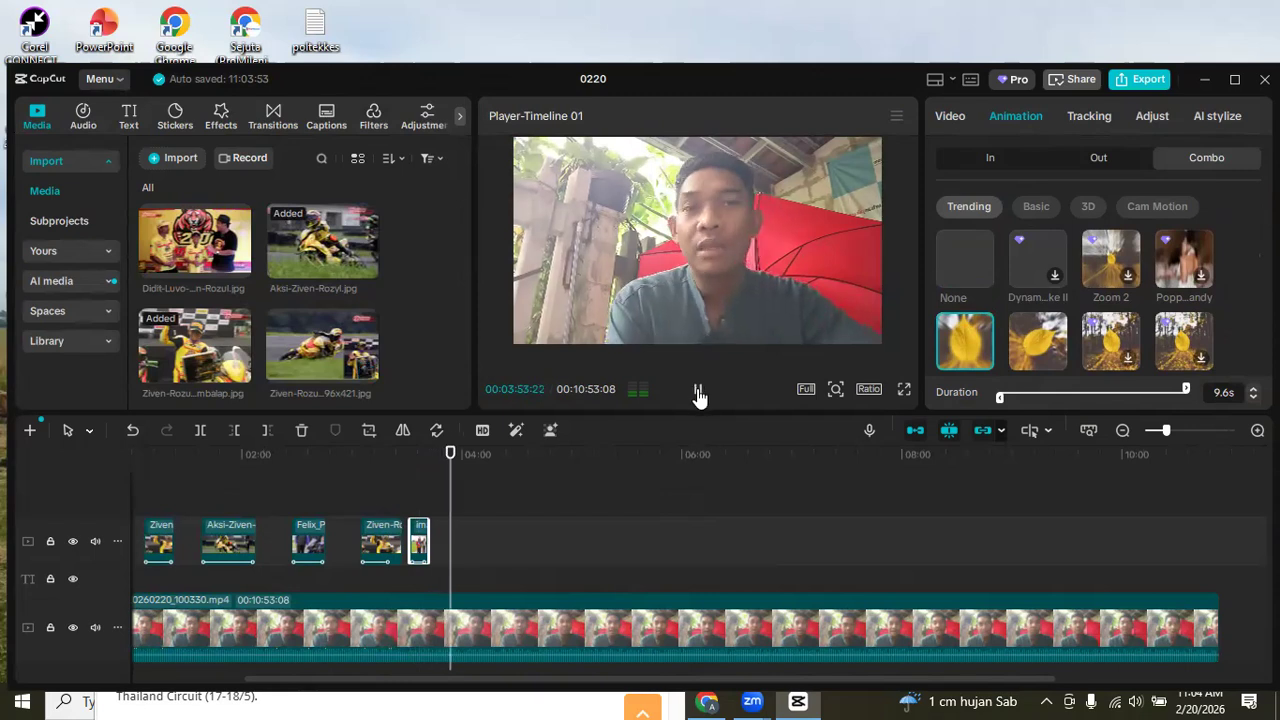
pyautogui.press('space')
pyautogui.moveTo(242, 275); pyautogui.dragTo(460, 546)
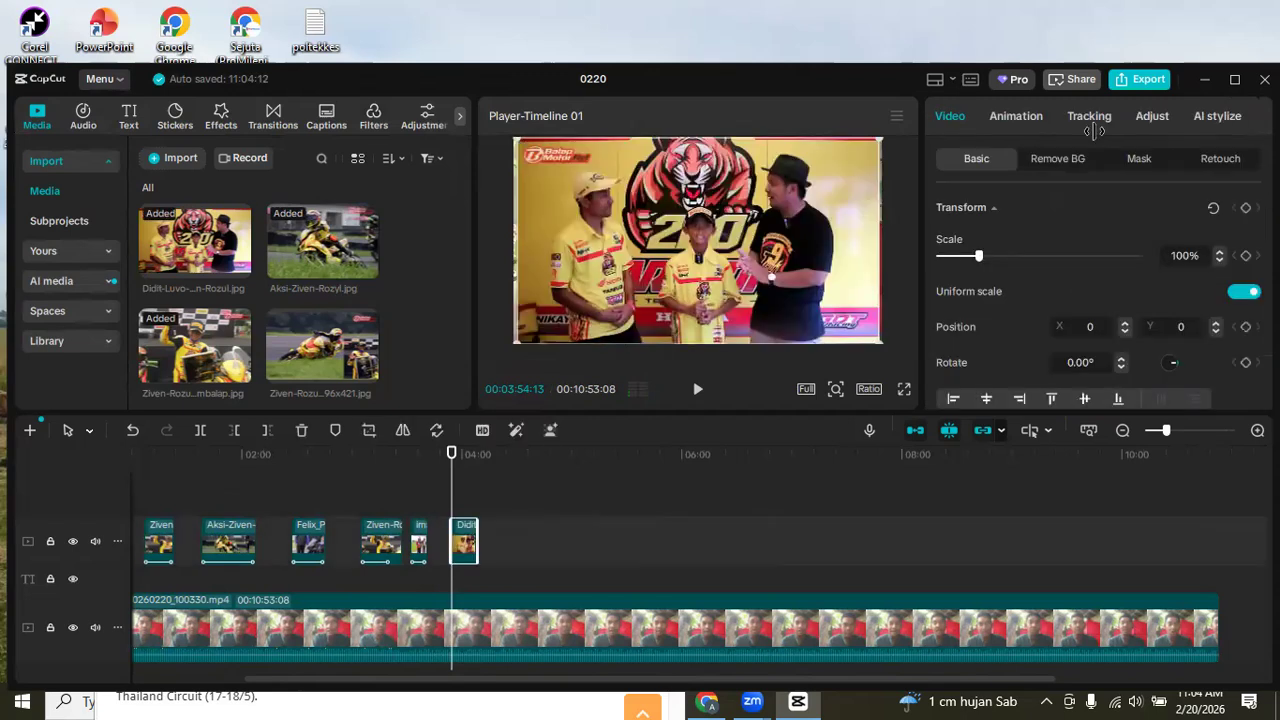
pyautogui.click(1016, 115)
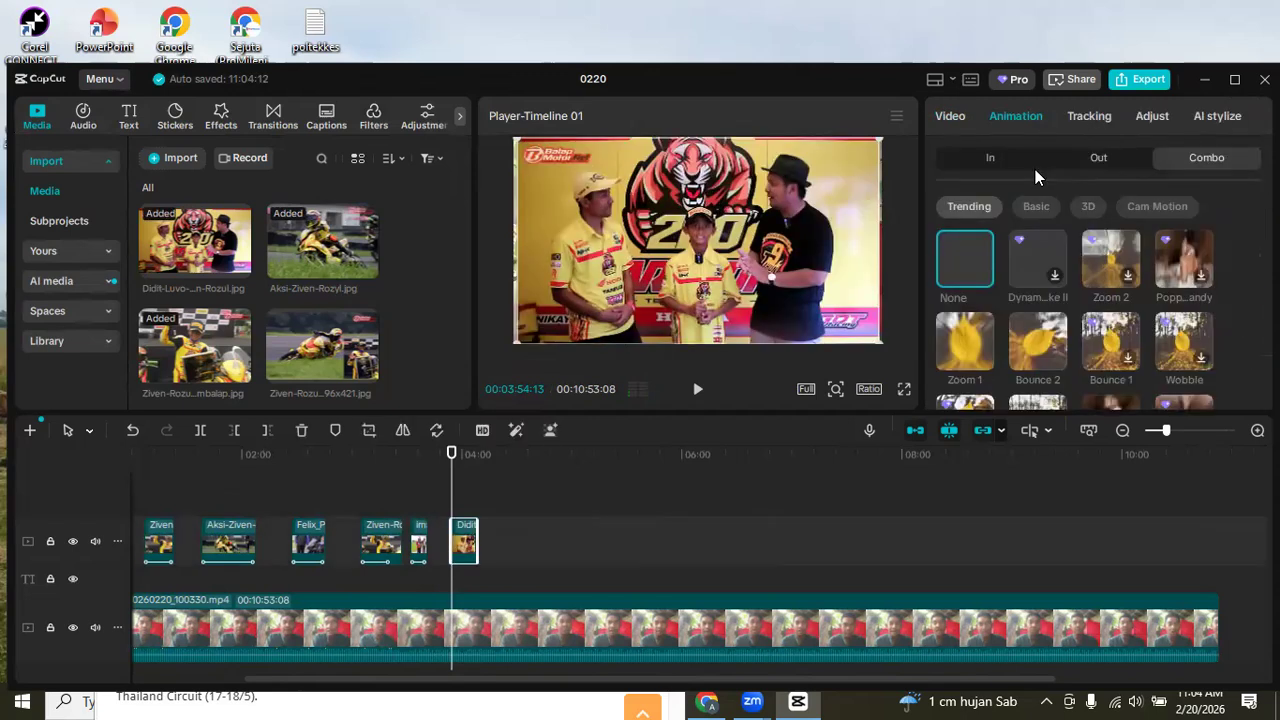
pyautogui.click(975, 345)
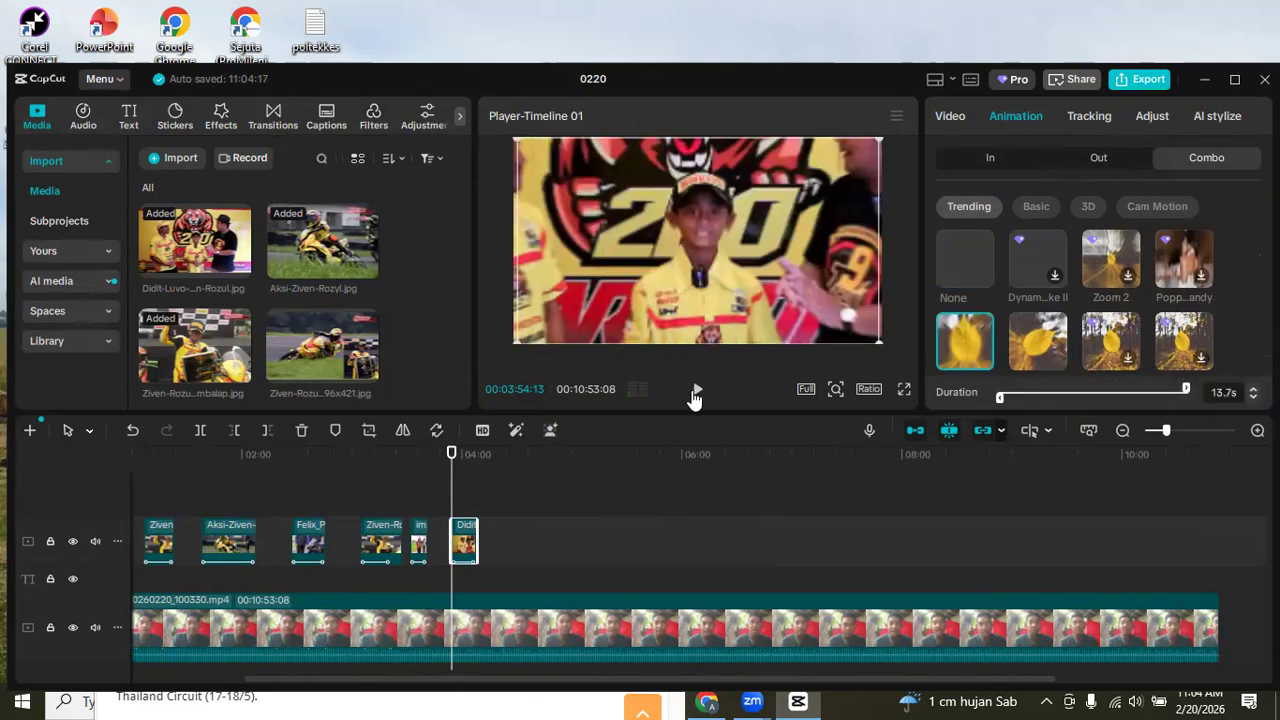
# Play the timeline on to 00:04:23:08 and import the IMG_20250520_120655-660x330 race photo from Downloads.
pyautogui.click(695, 392)
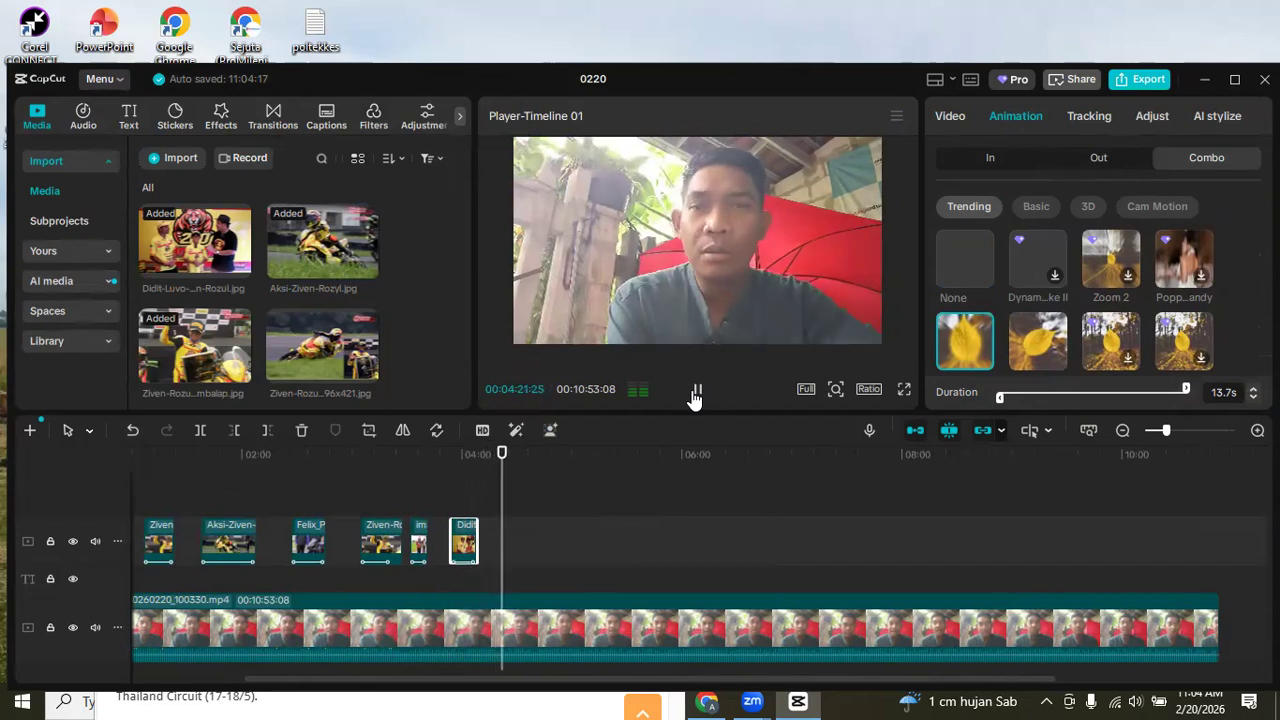
pyautogui.click(697, 392)
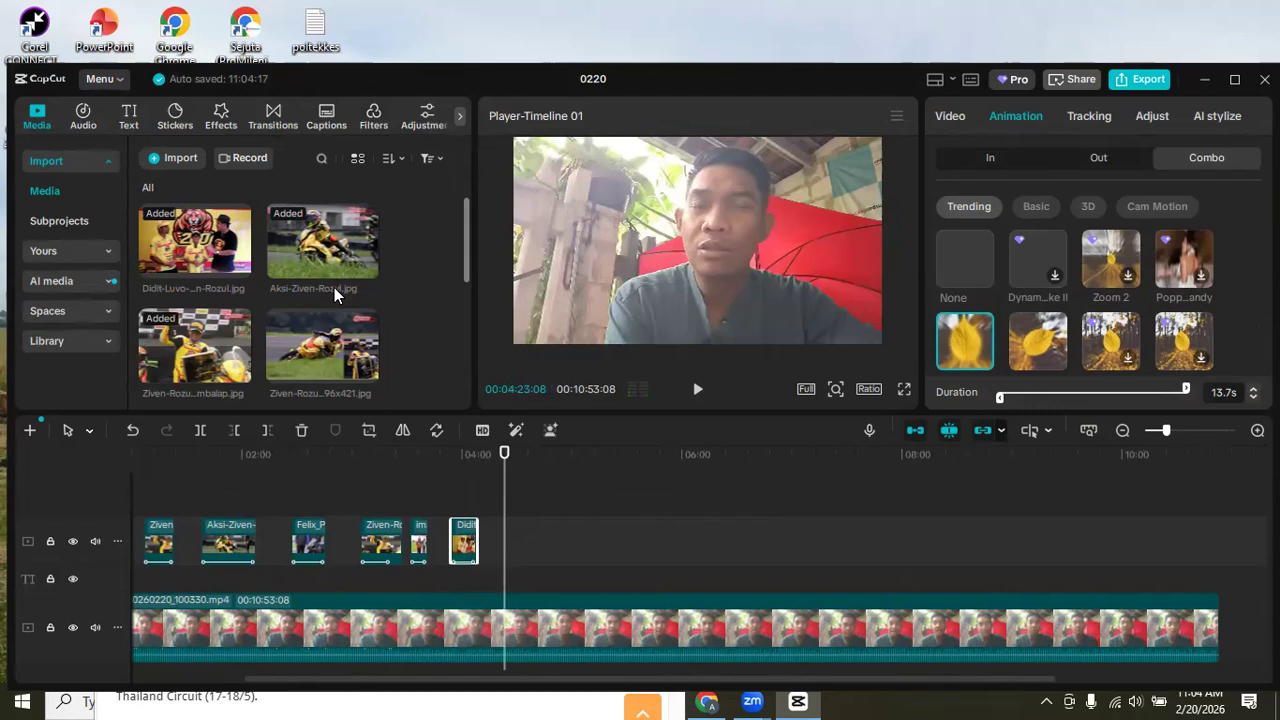
pyautogui.scroll(-2, 300, 285)
pyautogui.scroll(2, 226, 275)
pyautogui.scroll(-2, 226, 278)
pyautogui.scroll(2, 178, 170)
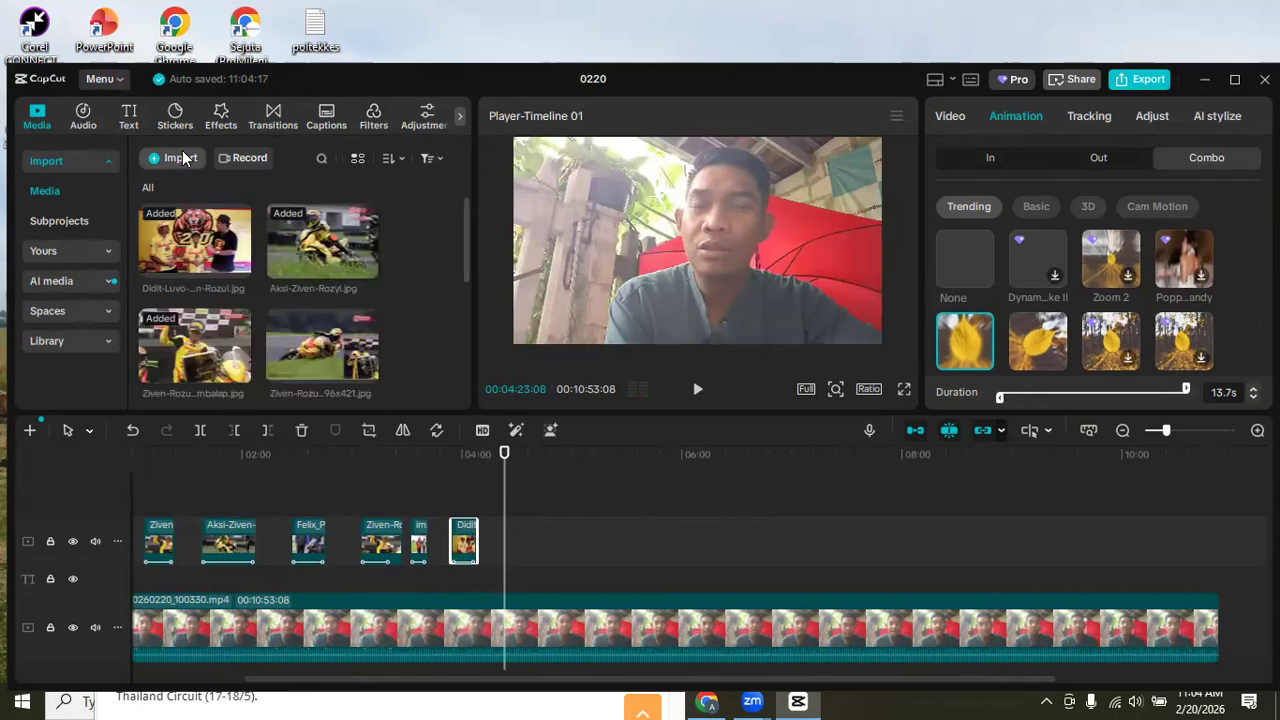
pyautogui.click(178, 158)
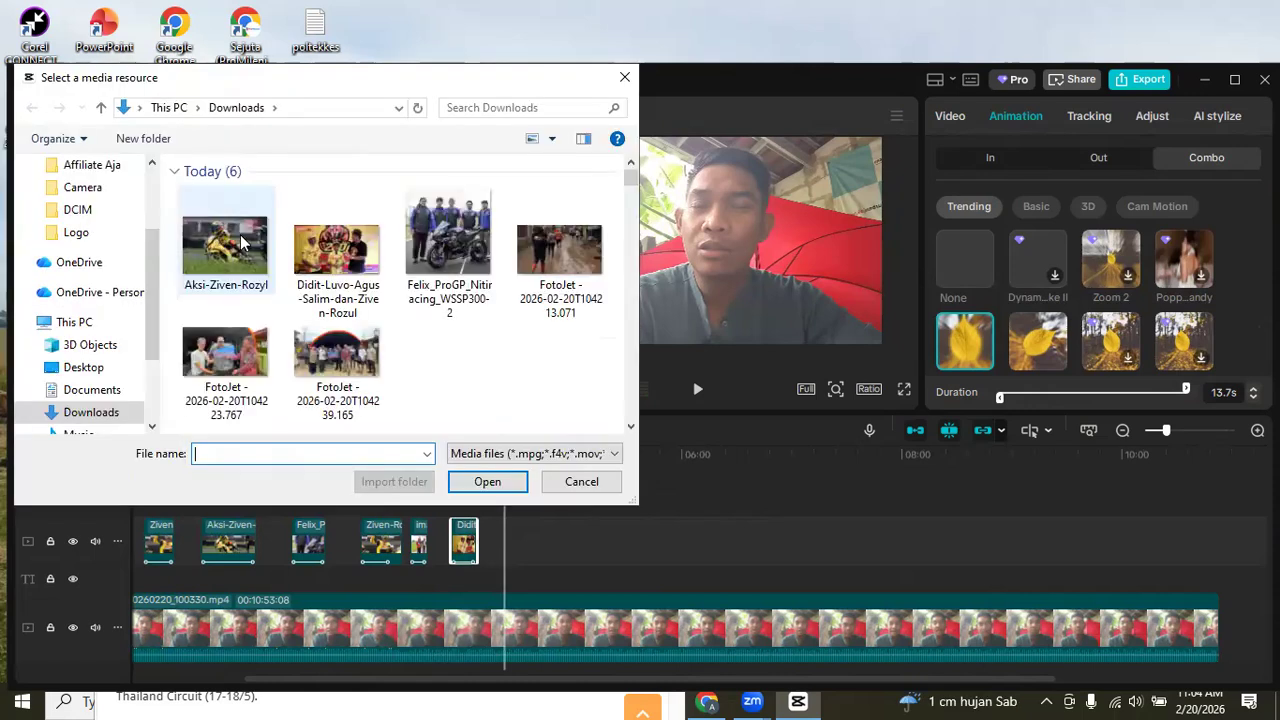
pyautogui.click(486, 482)
# Place the two-rider race photo on the overlay track at 00:04:23:08, scaled to 112% and lengthened to about 33.6 s.
pyautogui.moveTo(333, 370); pyautogui.dragTo(509, 541)
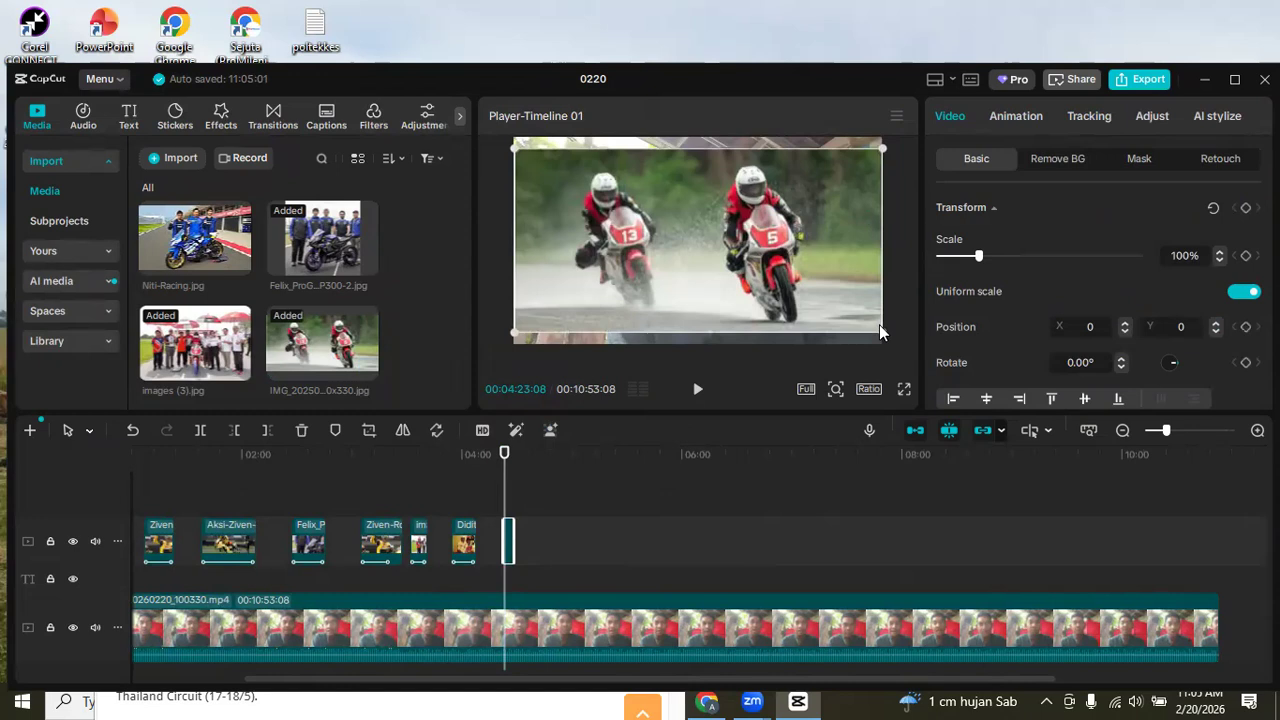
pyautogui.moveTo(885, 333); pyautogui.dragTo(904, 344)
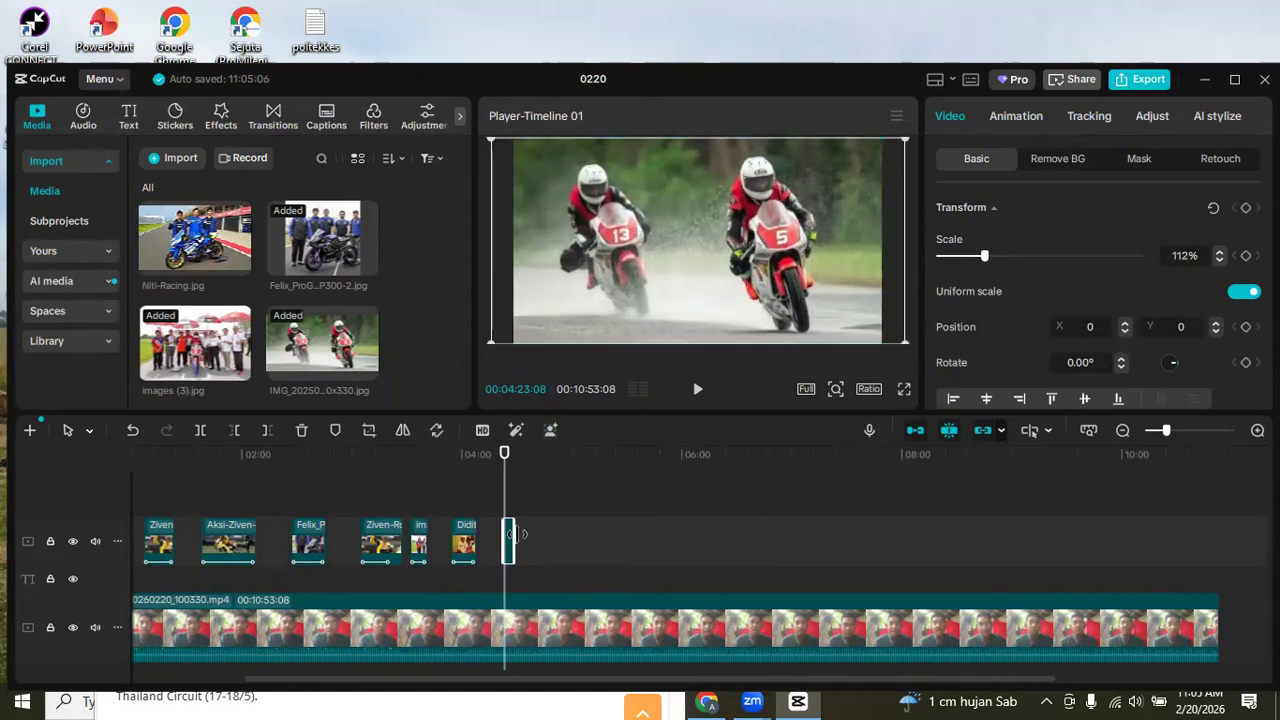
pyautogui.moveTo(599, 543); pyautogui.dragTo(567, 540)
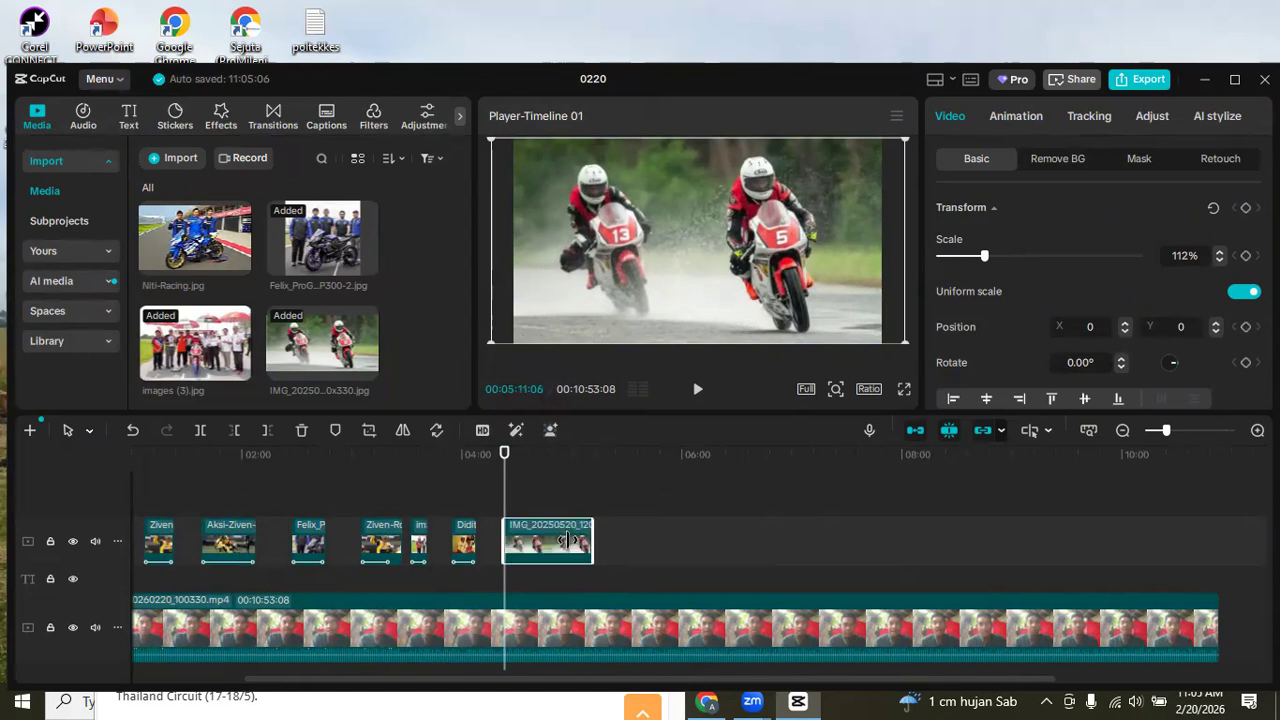
# Apply the Zoom 1 combo animation to the two-rider race photo and play the timeline on past it.
pyautogui.click(1016, 116)
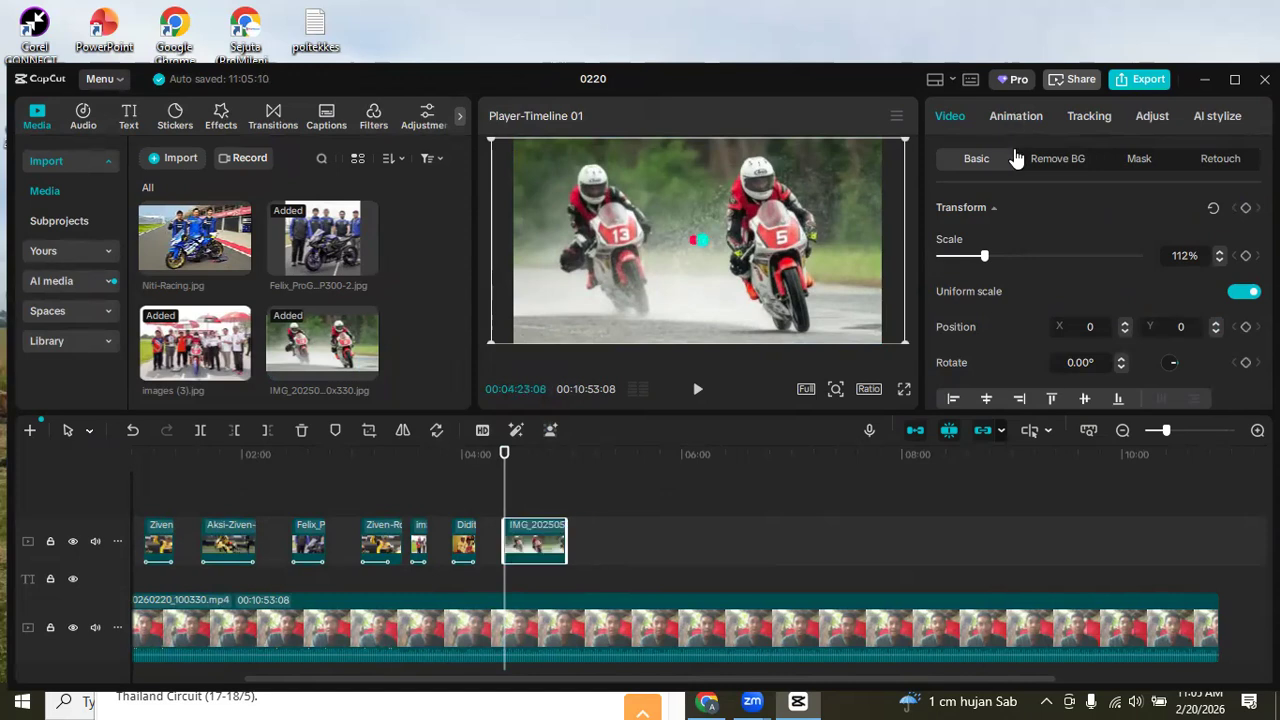
pyautogui.click(965, 340)
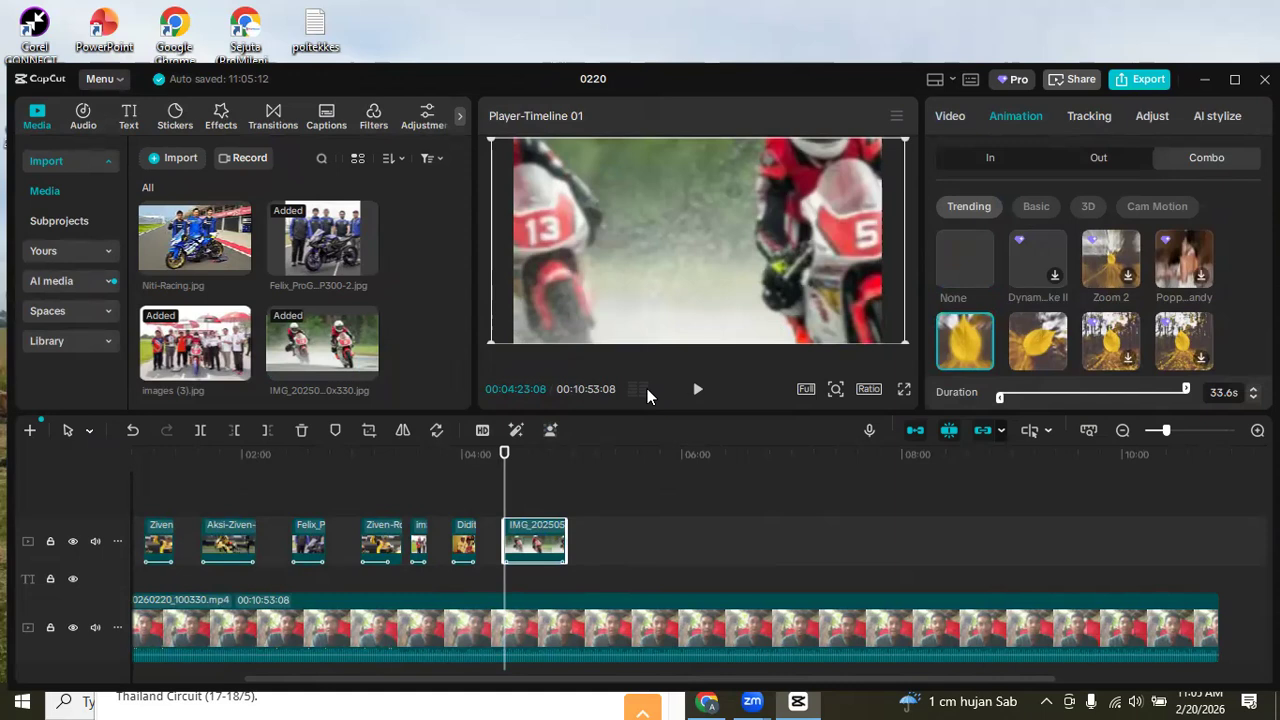
pyautogui.press('space')
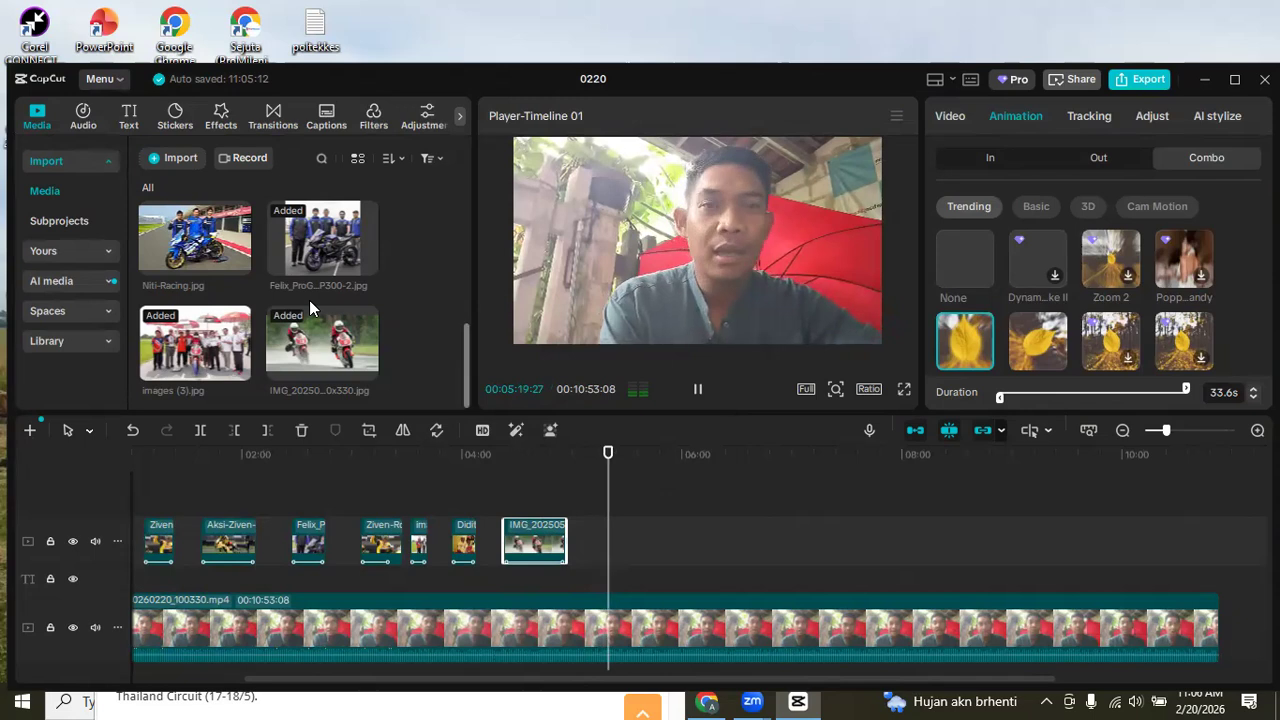
# Play the timeline on to 00:06:36:14 and import image 4, the three-rider Moto4 Asia Cup graphic, from Downloads.
pyautogui.scroll(1, 309, 300)
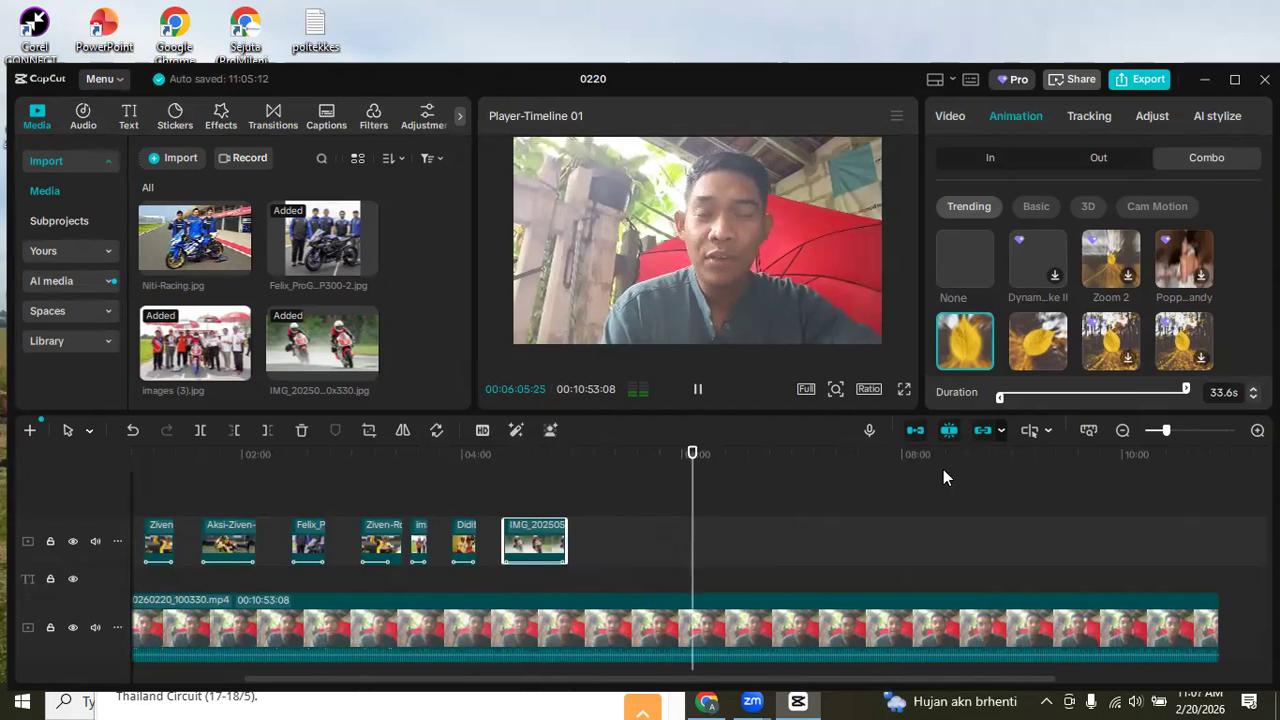
pyautogui.click(699, 390)
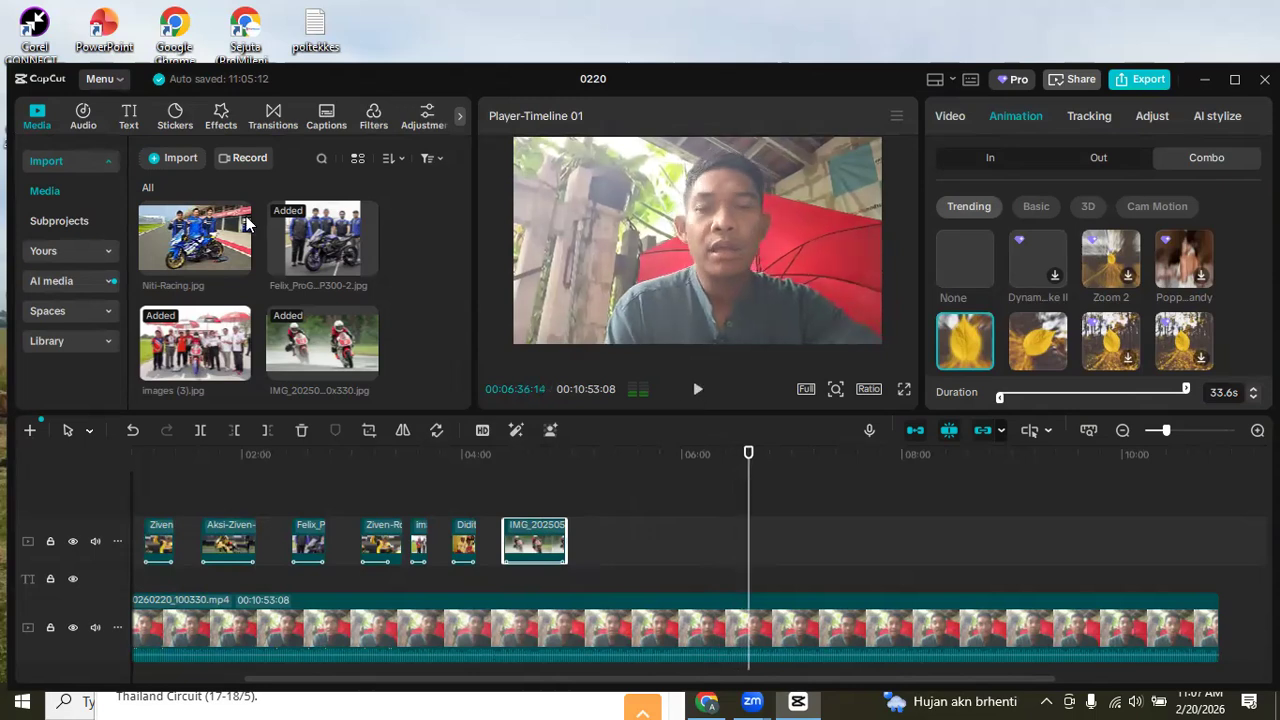
pyautogui.click(184, 168)
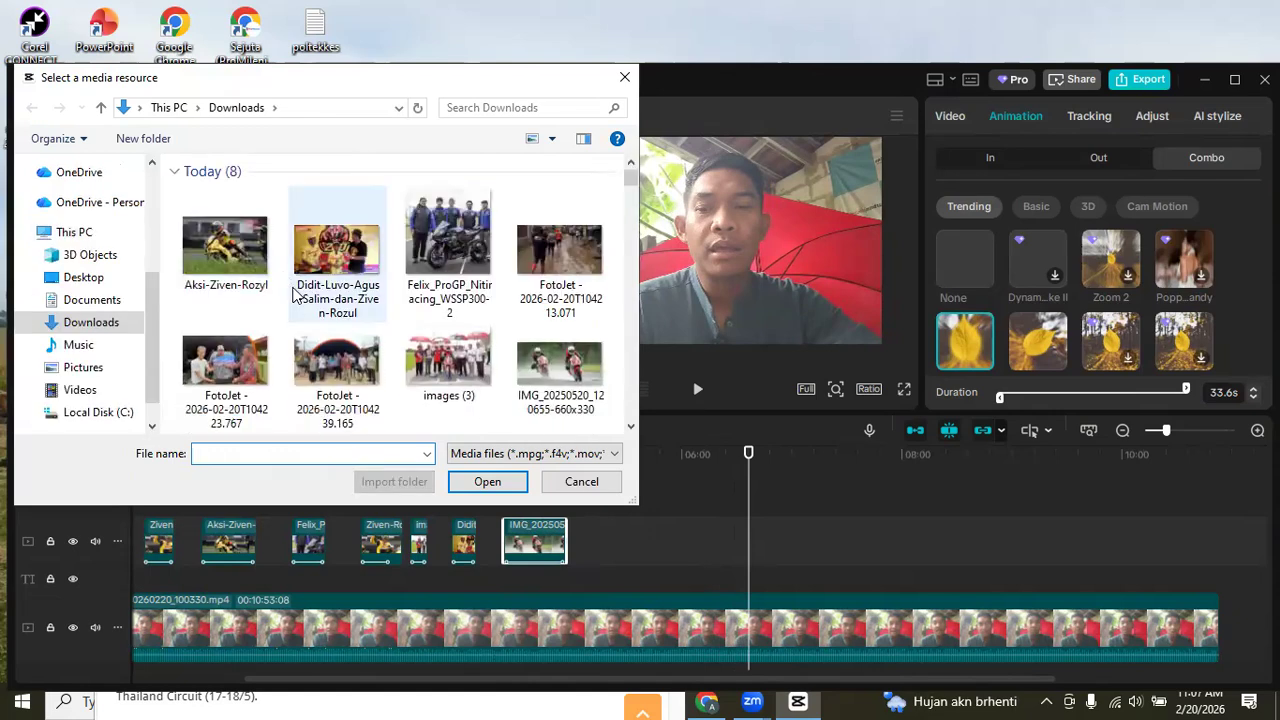
pyautogui.scroll(-5, 293, 295)
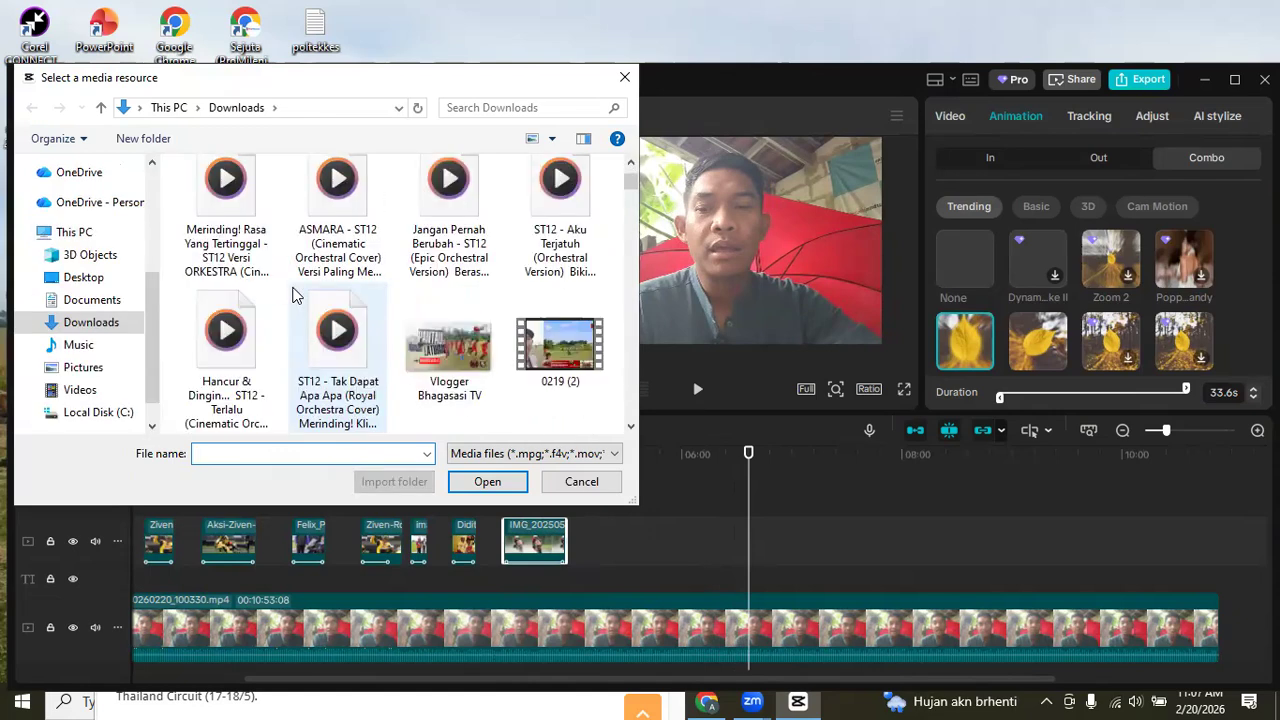
pyautogui.scroll(-3, 293, 295)
pyautogui.scroll(-3, 293, 295)
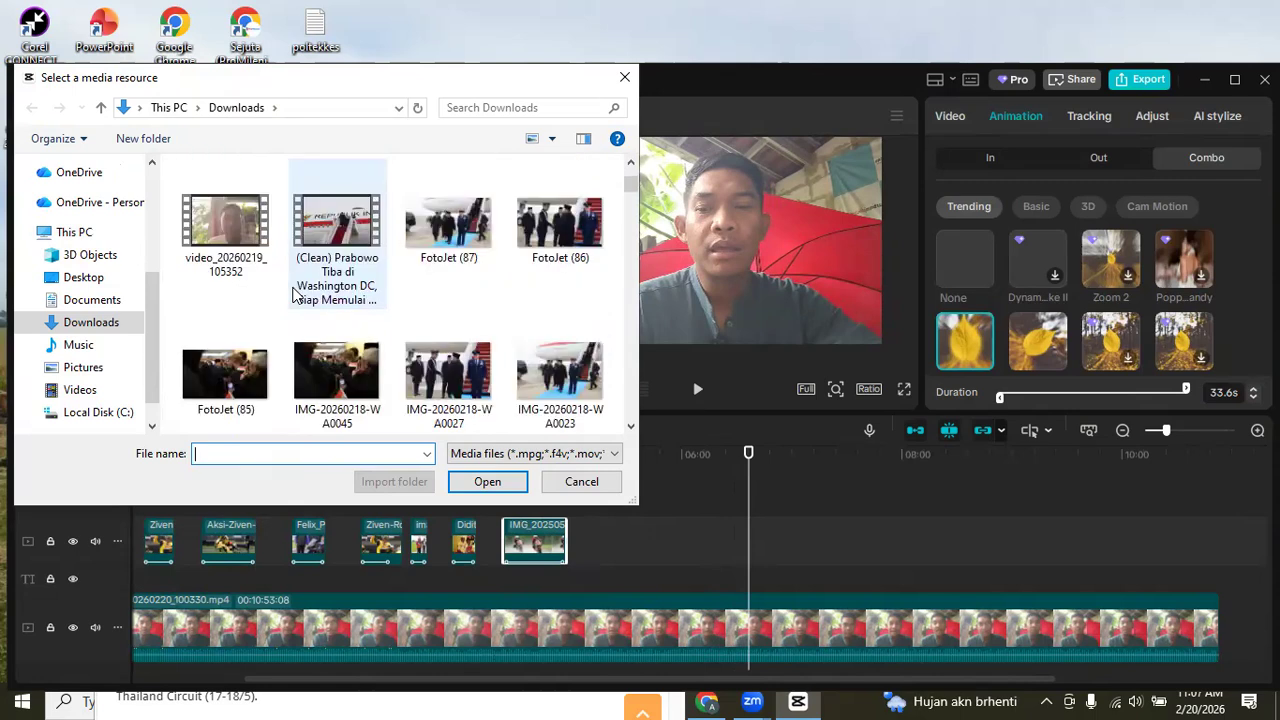
pyautogui.scroll(-3, 293, 295)
pyautogui.scroll(-3, 293, 295)
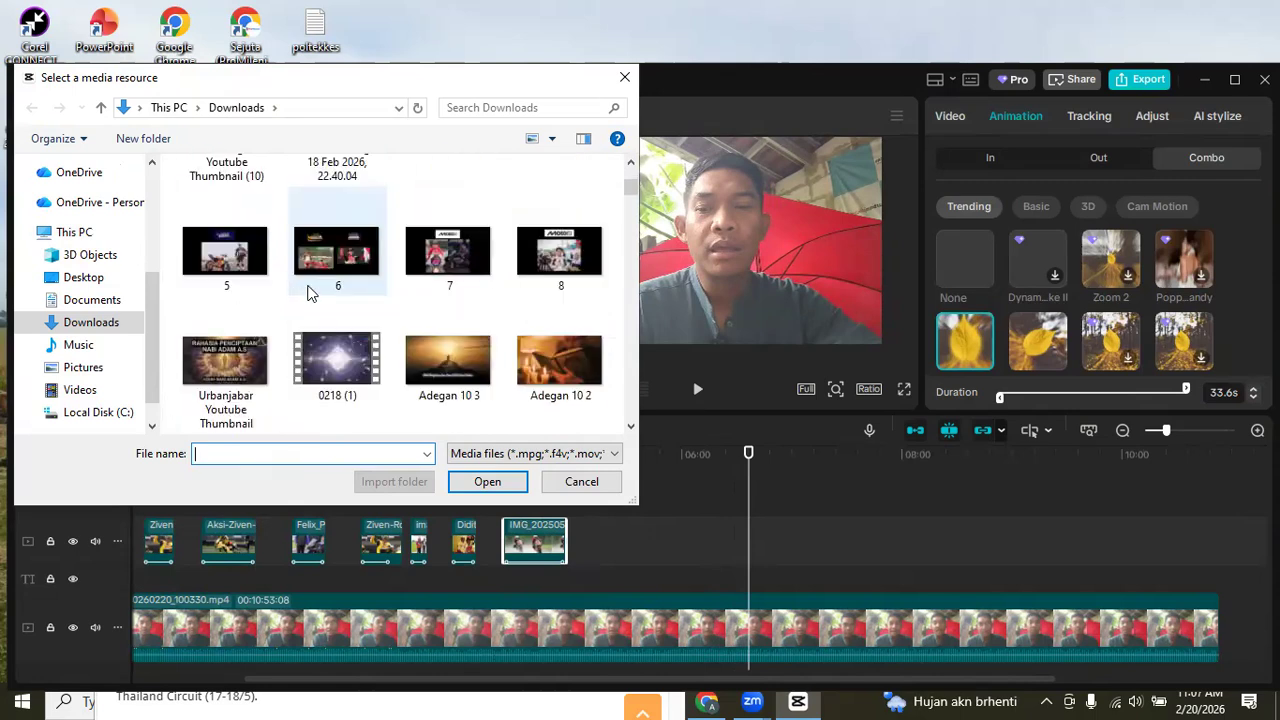
pyautogui.scroll(1, 364, 300)
pyautogui.click(540, 240)
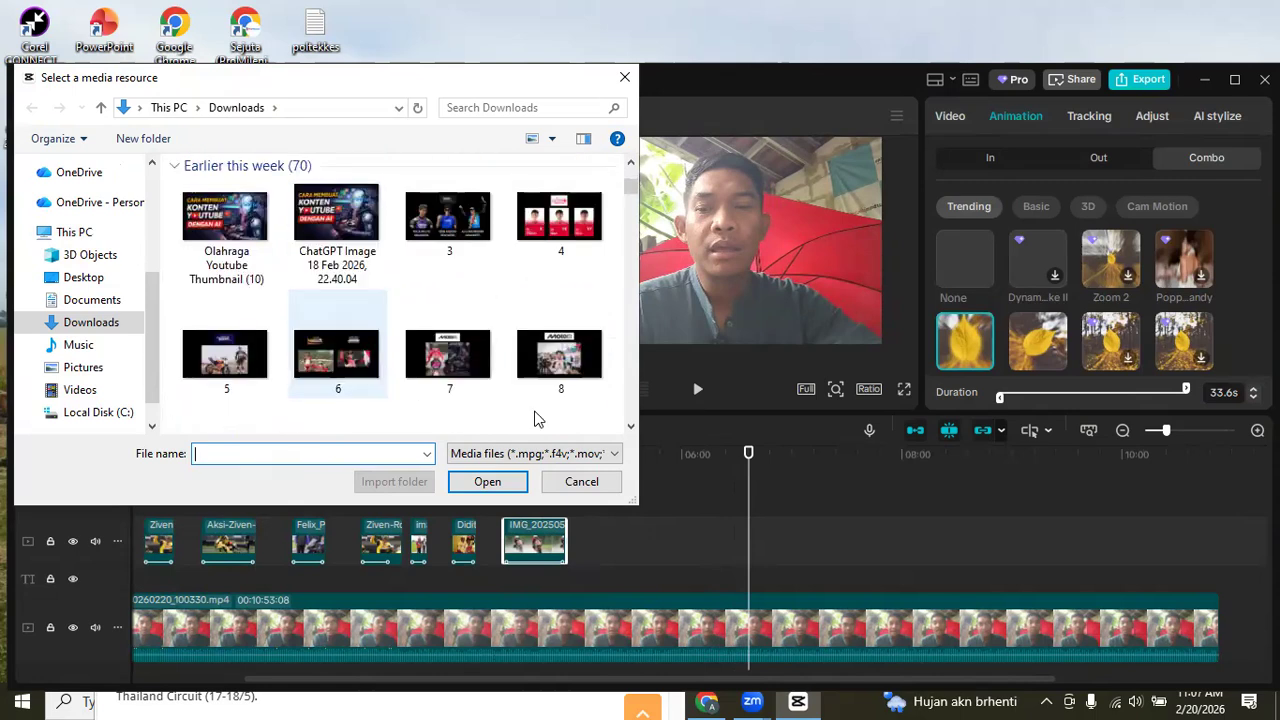
pyautogui.click(490, 478)
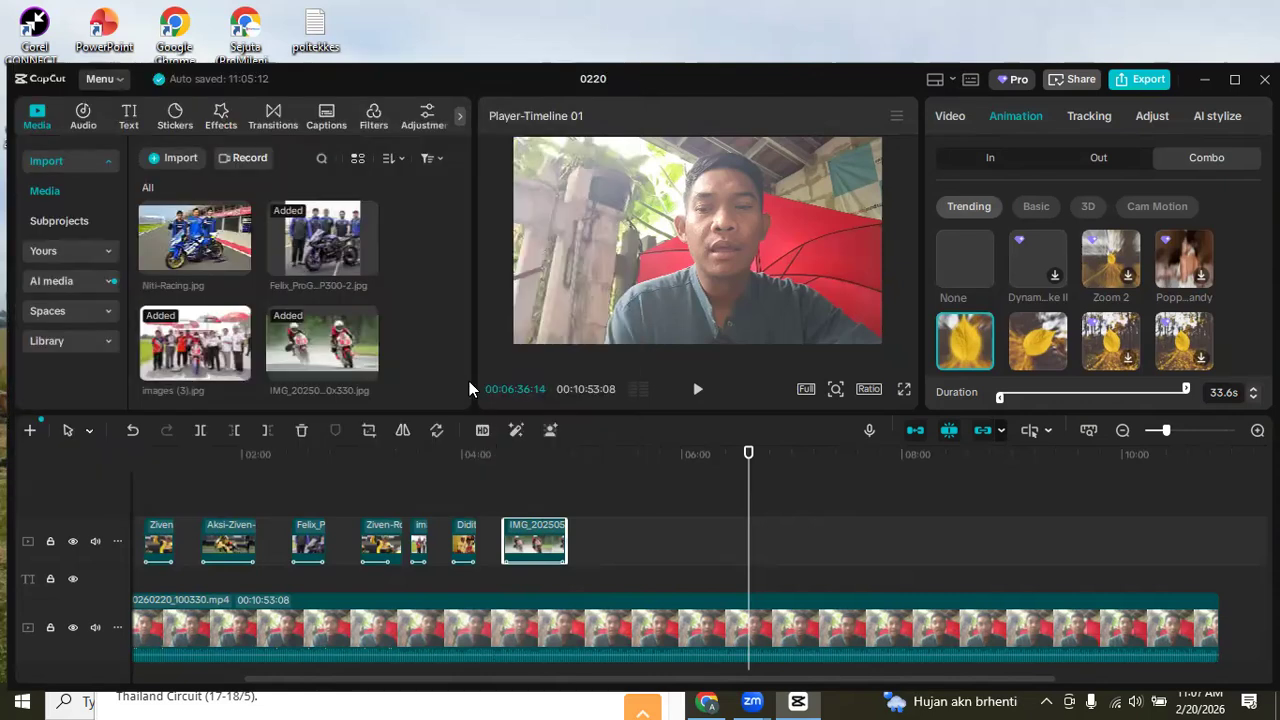
# Place 4.jpg on the overlay track at 00:06:36:14 and lengthen the clip to about 15 s.
pyautogui.click(222, 350)
pyautogui.moveTo(222, 350); pyautogui.dragTo(759, 555)
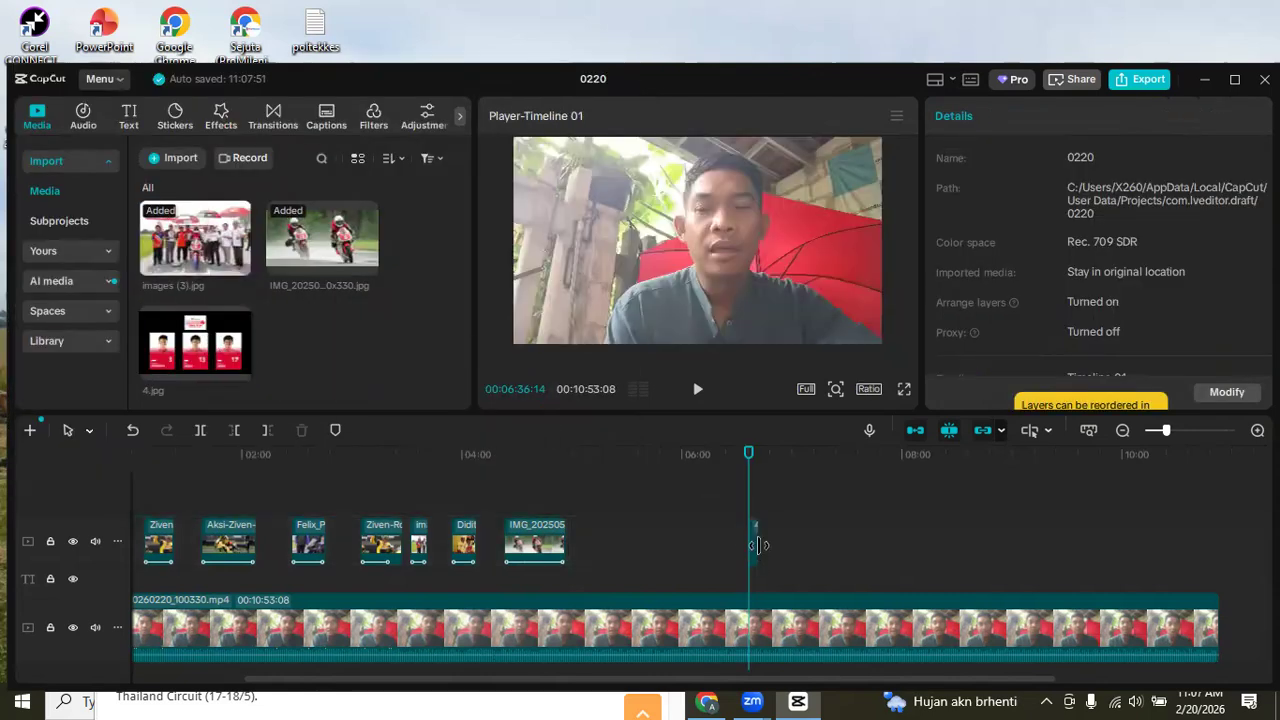
pyautogui.click(756, 545)
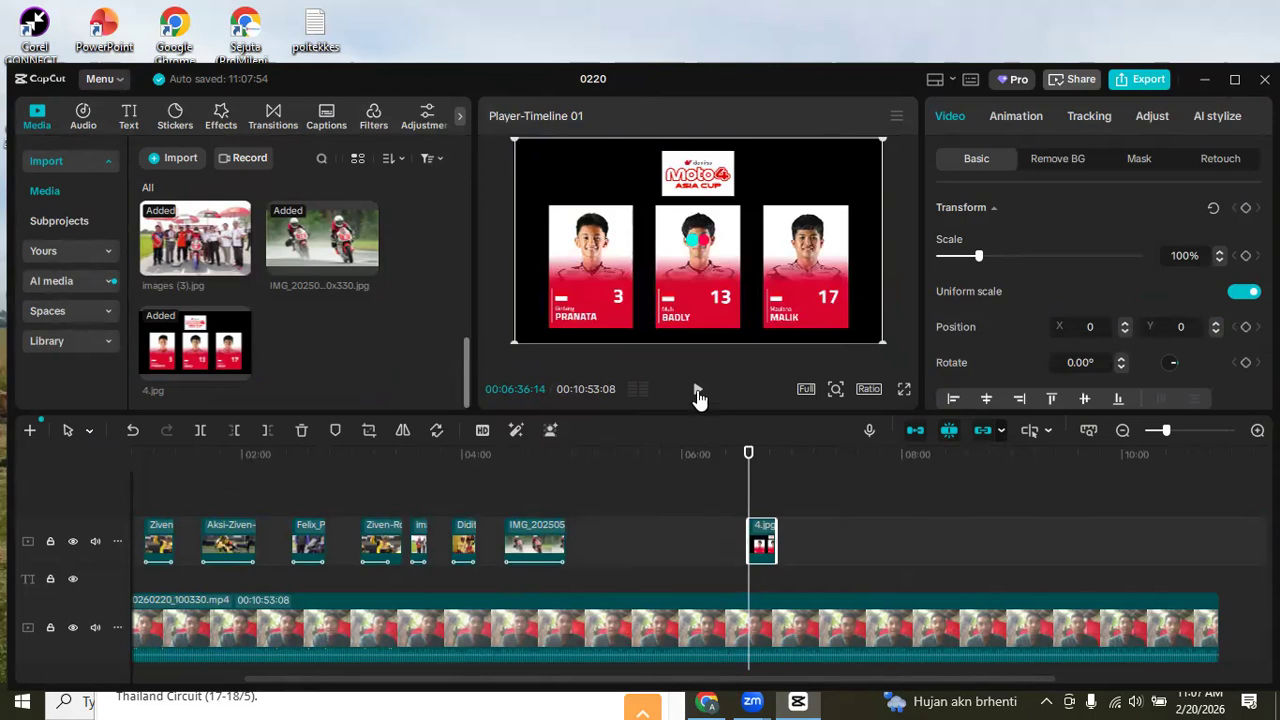
# Move the 4.jpg overlay clip to start at 00:06:44:22 and play the timeline on past it.
pyautogui.click(698, 390)
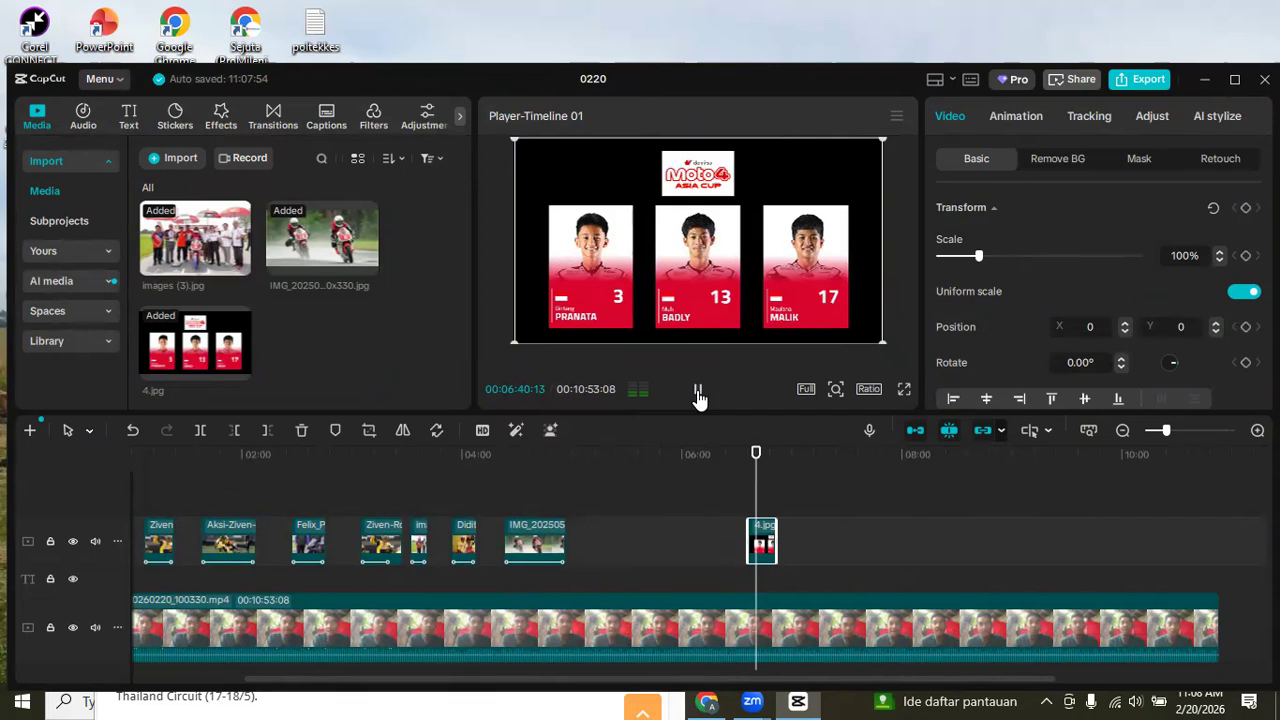
pyautogui.press('space')
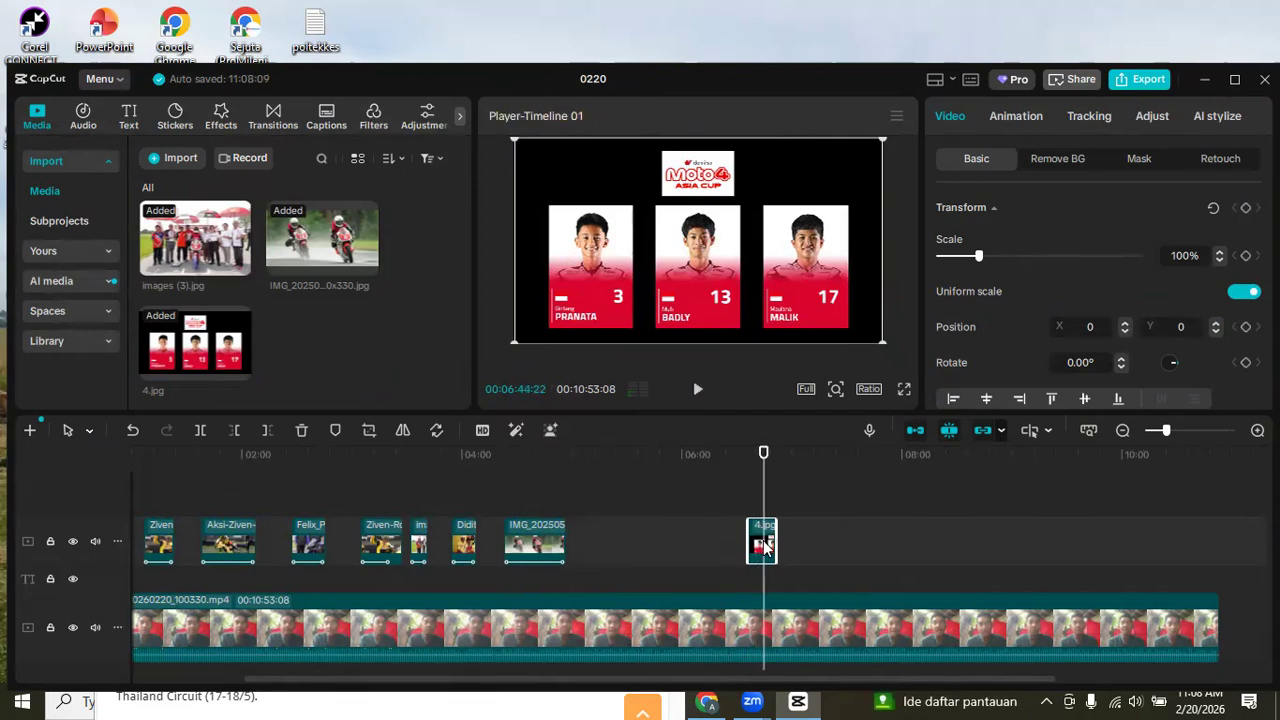
pyautogui.moveTo(772, 547); pyautogui.dragTo(788, 552)
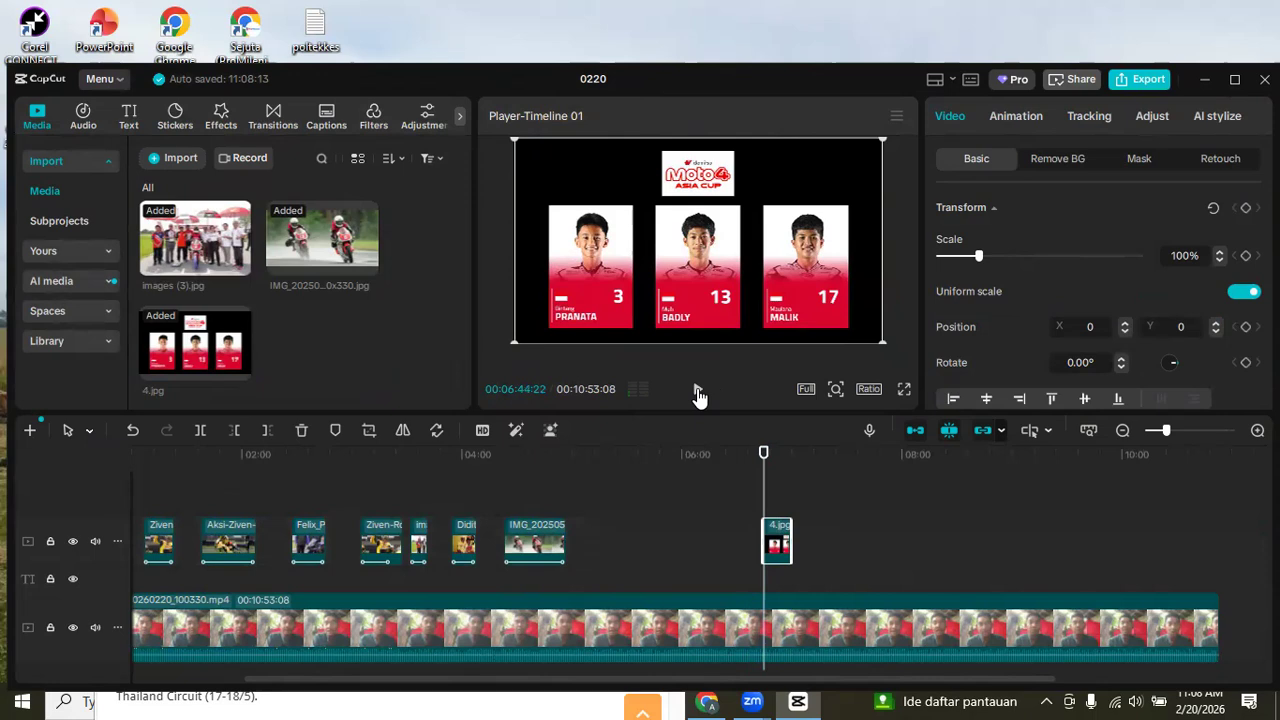
pyautogui.click(698, 391)
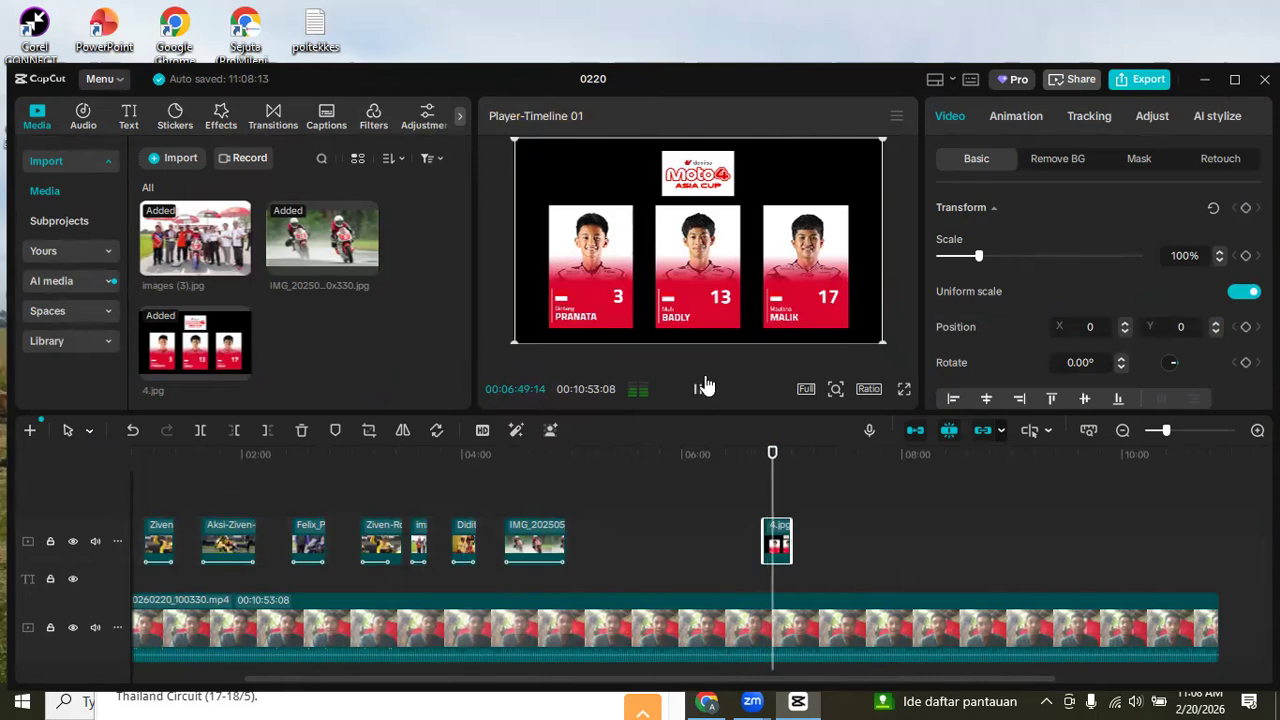
pyautogui.click(704, 386)
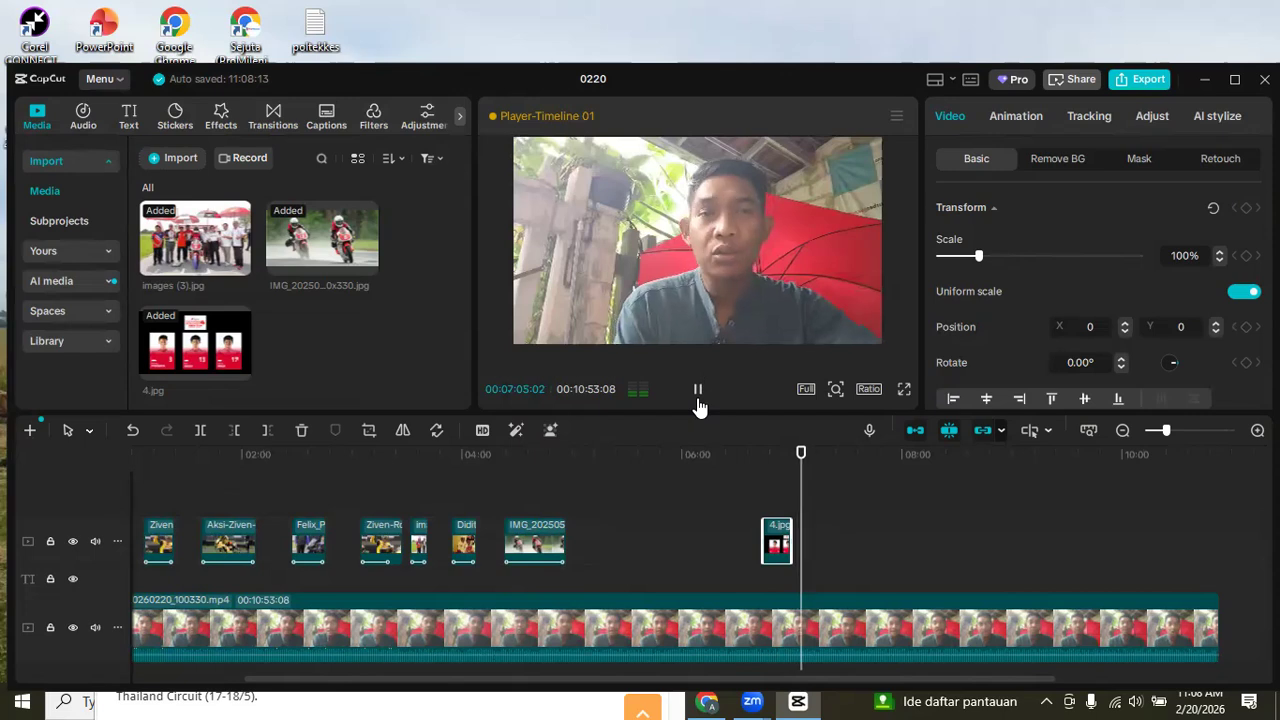
pyautogui.click(699, 392)
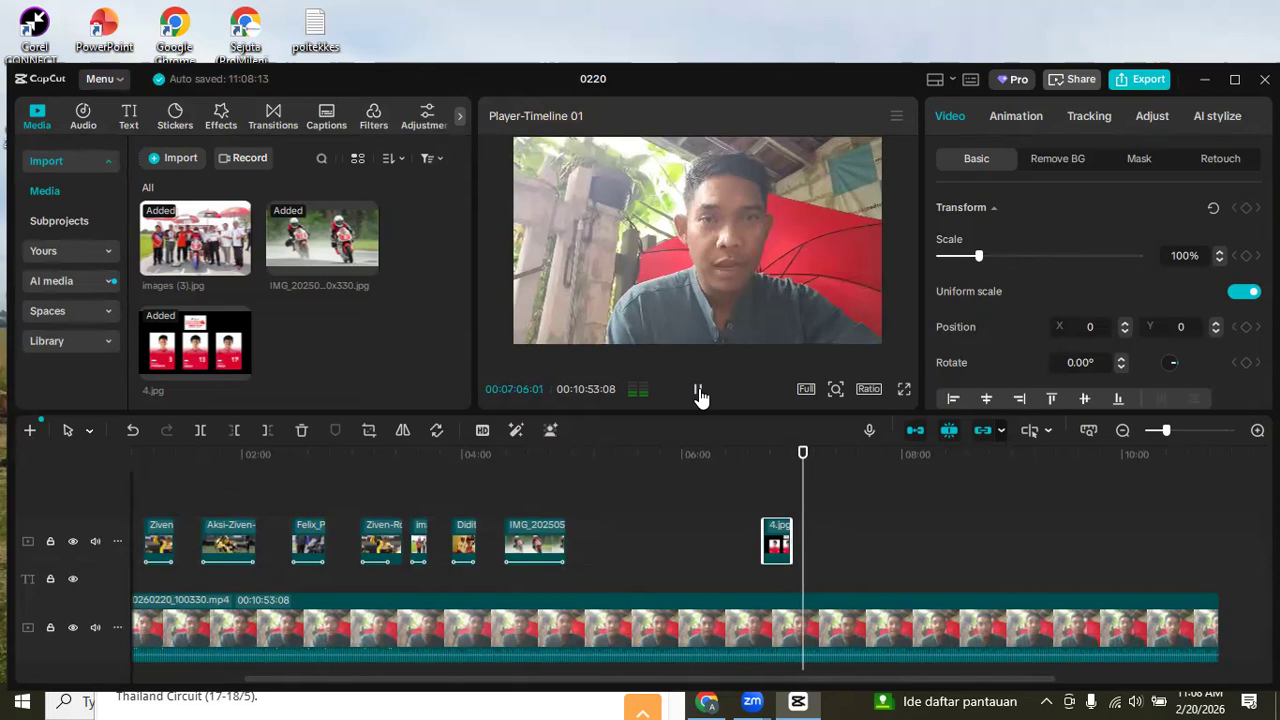
pyautogui.click(699, 392)
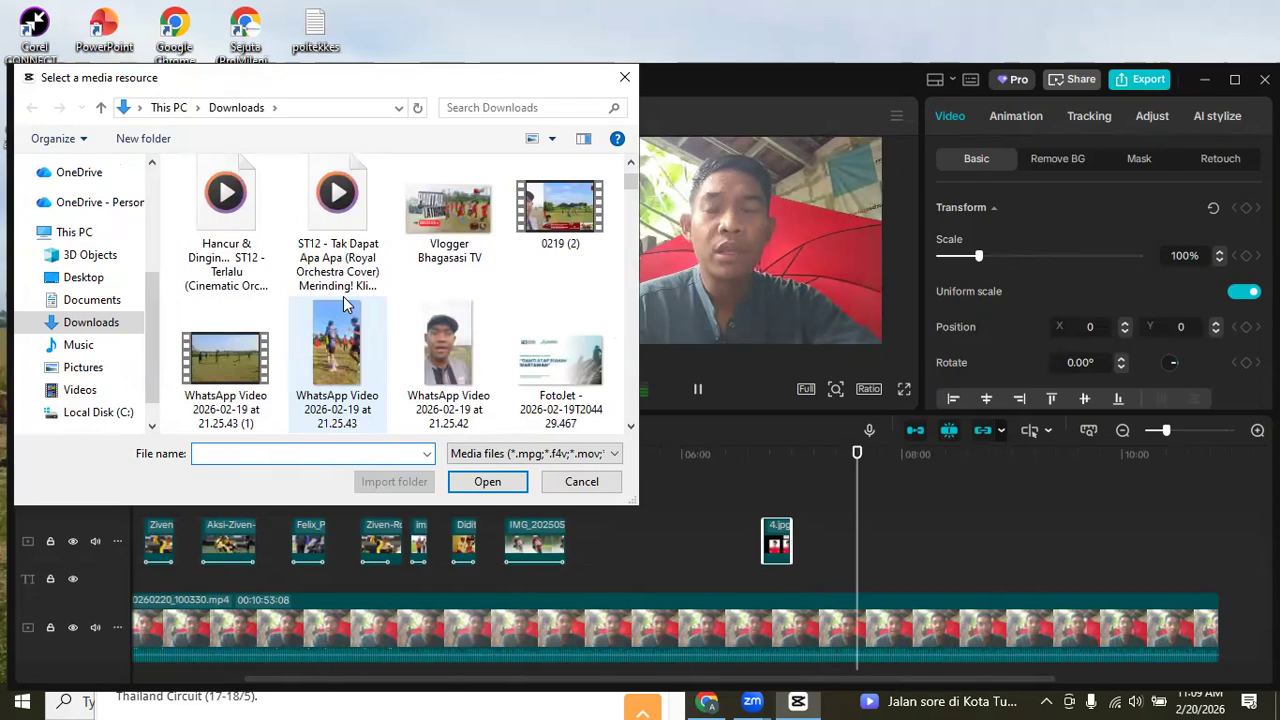
pyautogui.scroll(-3, 343, 296)
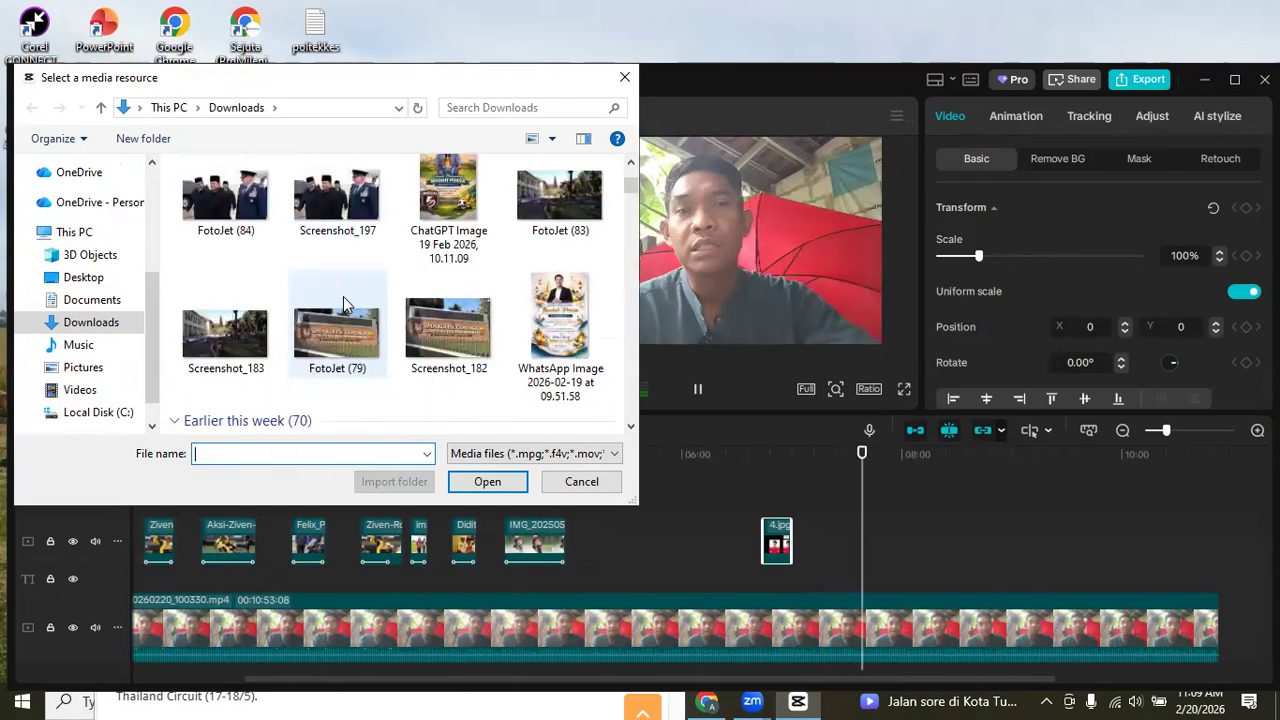
pyautogui.scroll(-3, 343, 298)
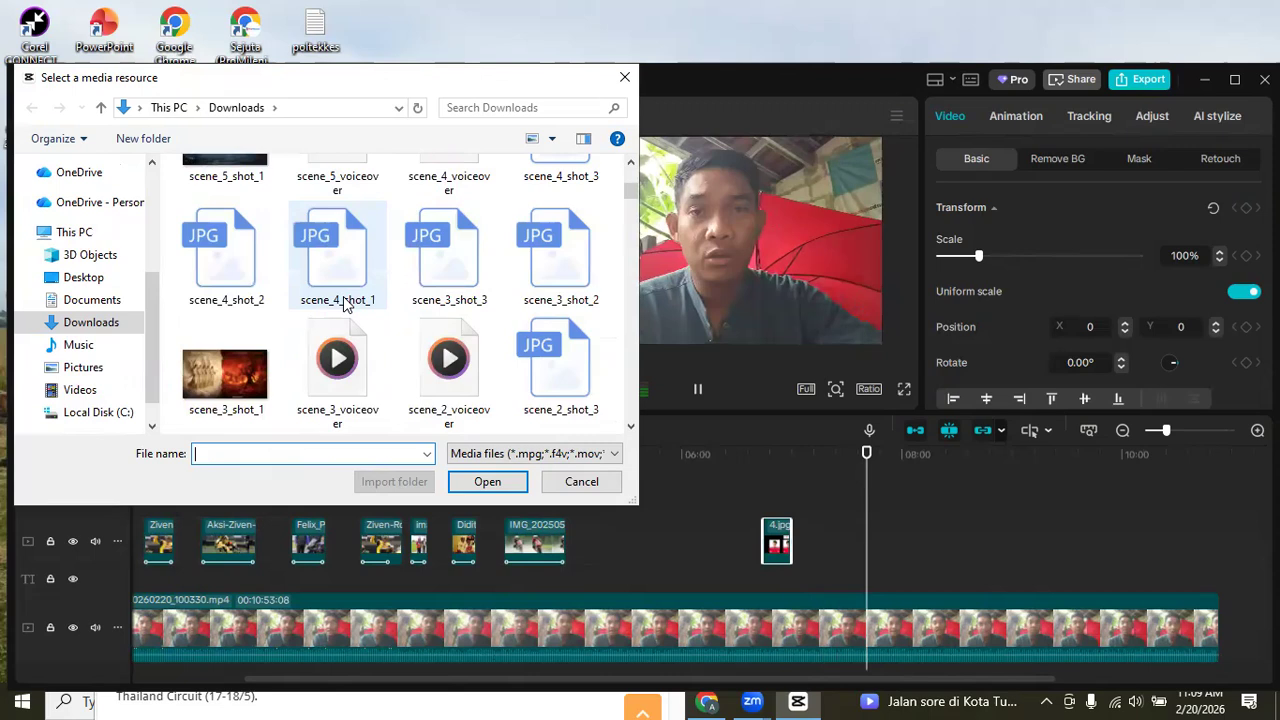
pyautogui.scroll(-3, 343, 305)
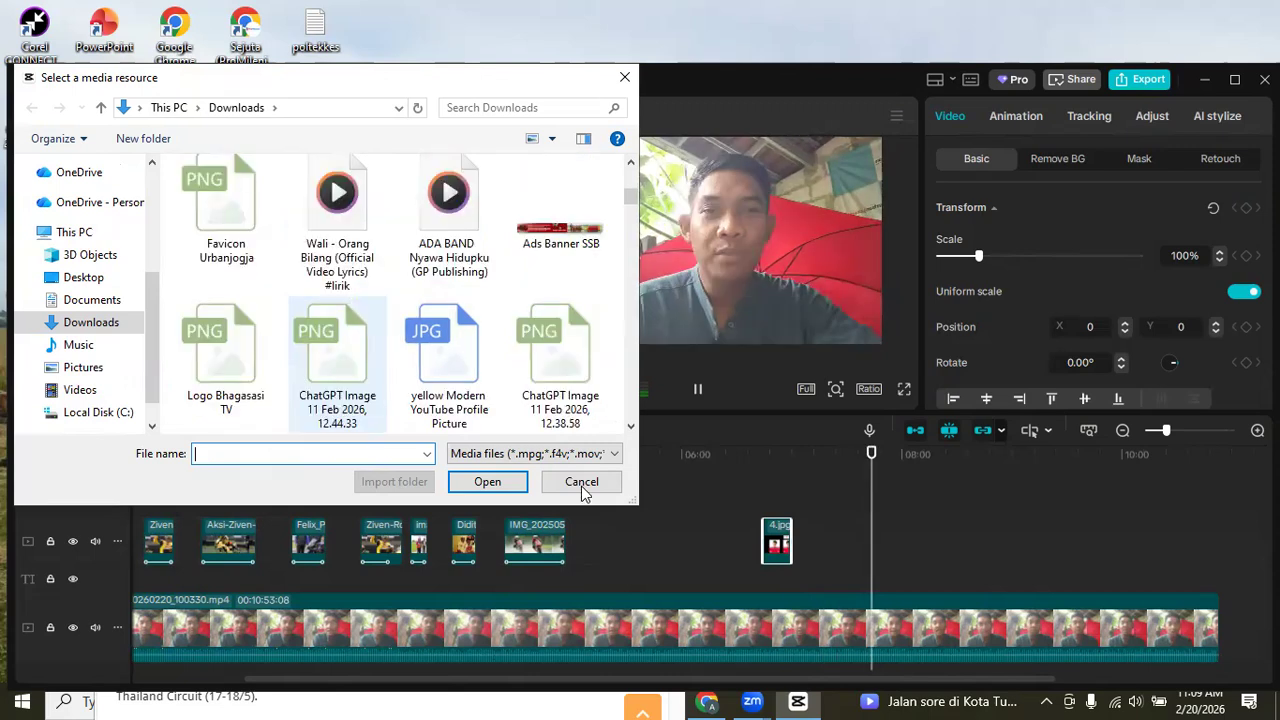
pyautogui.press('Escape')
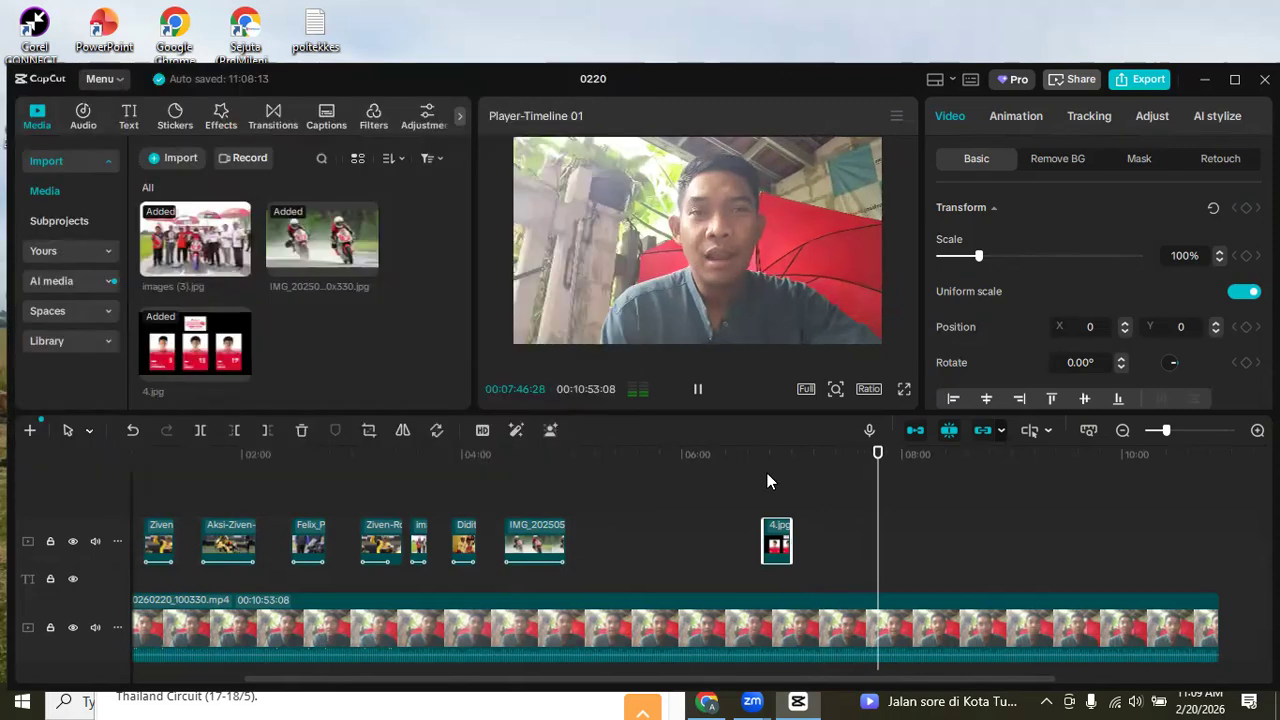
# Play the timeline on to 00:08:03:06 and import image 6, the Moto4 European Cup and Moto Junior graphic, from Downloads.
pyautogui.click(698, 390)
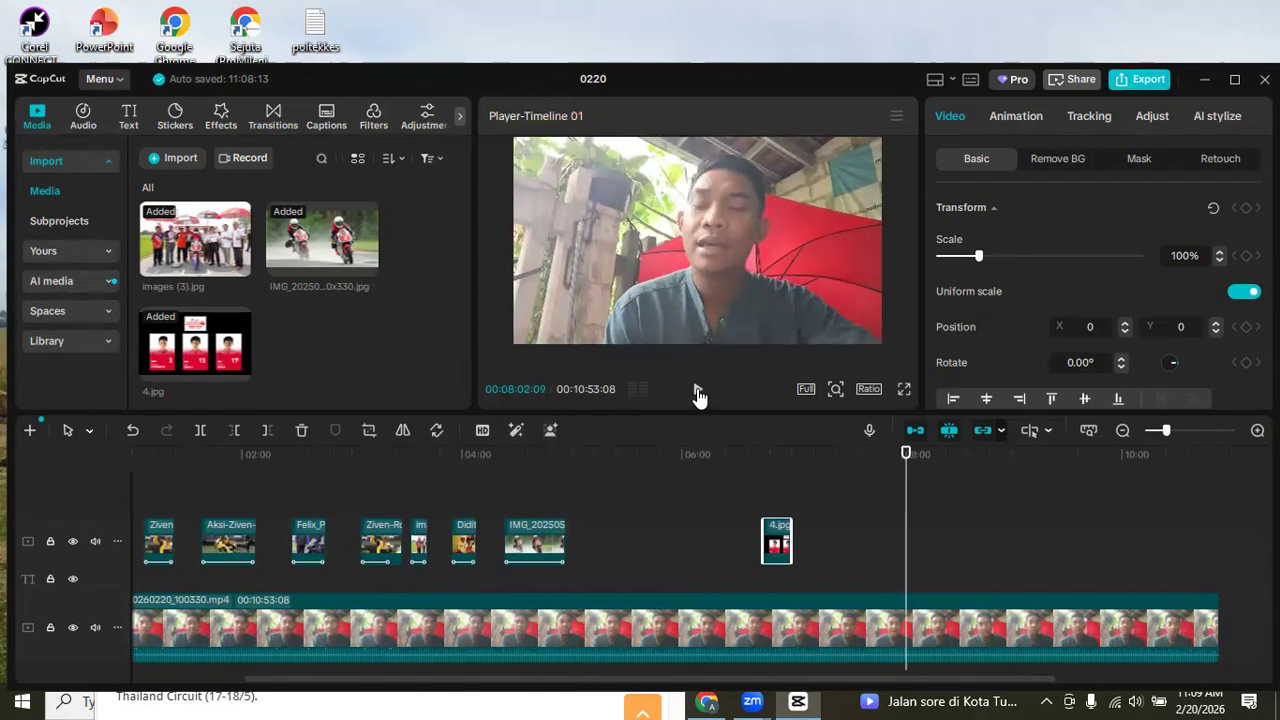
pyautogui.click(698, 390)
pyautogui.click(698, 390)
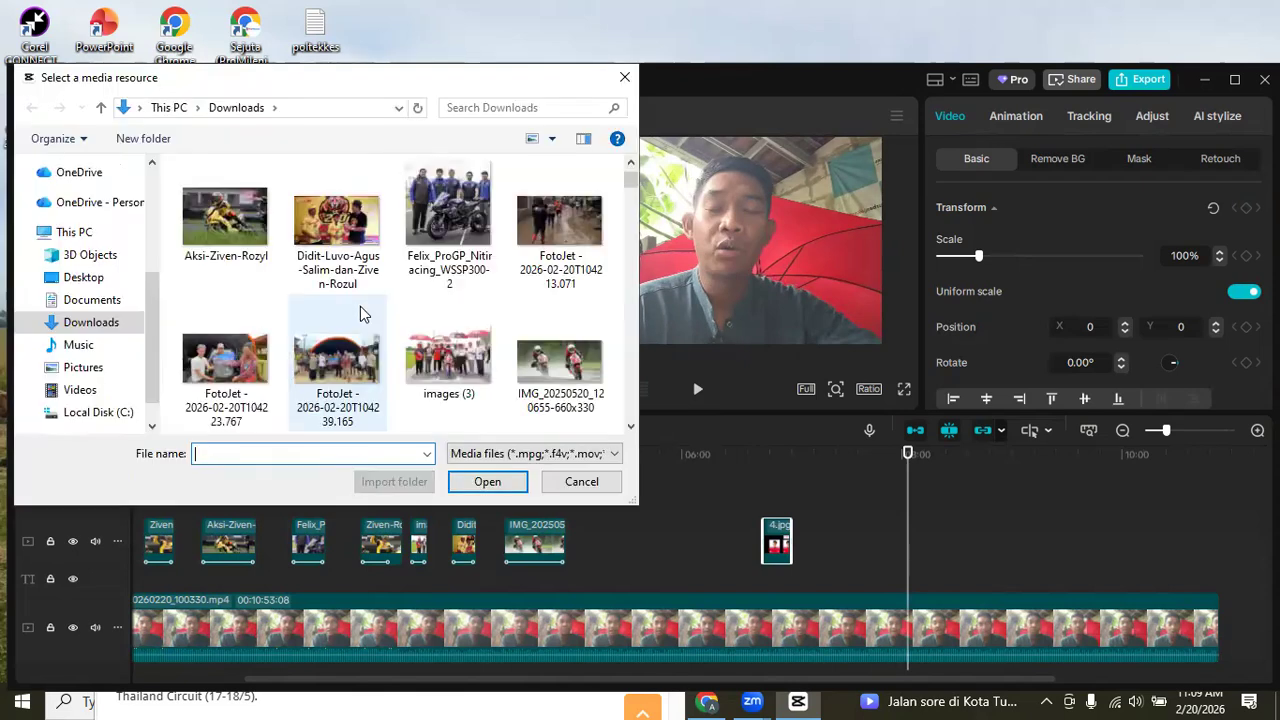
pyautogui.scroll(-3, 364, 306)
pyautogui.scroll(-3, 364, 306)
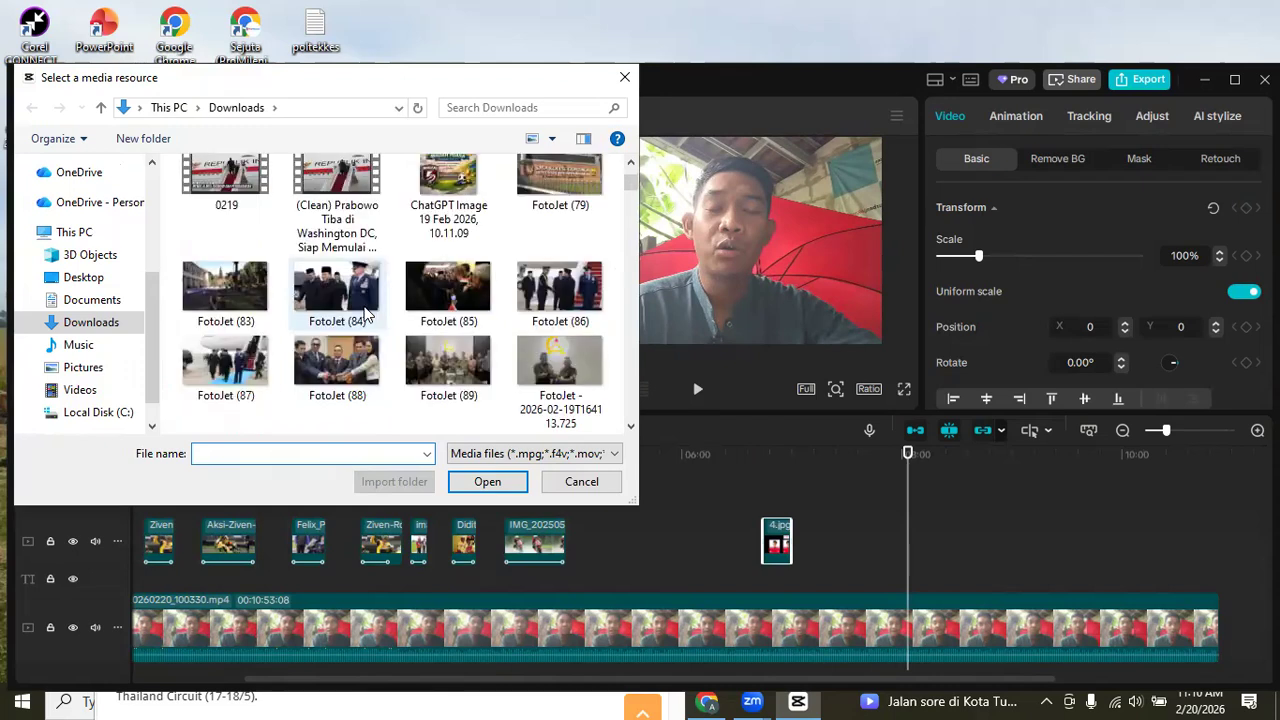
pyautogui.scroll(-3, 360, 312)
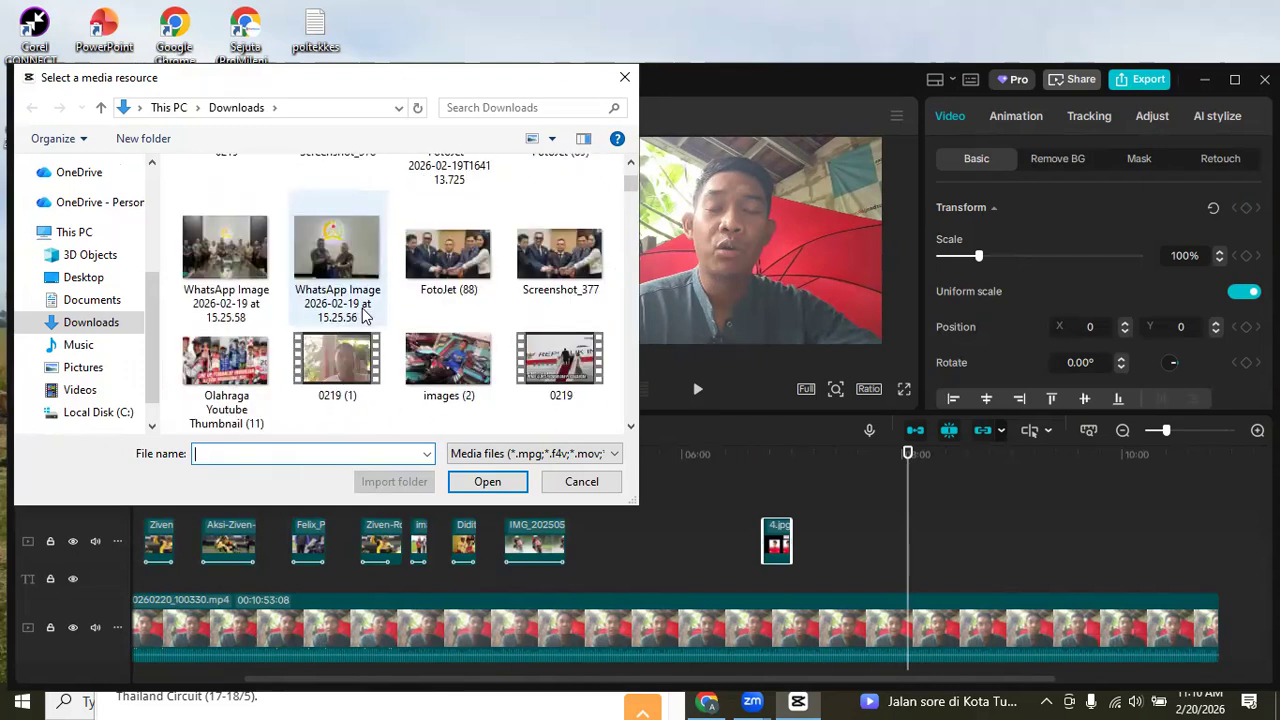
pyautogui.scroll(-3, 360, 312)
pyautogui.scroll(-3, 362, 316)
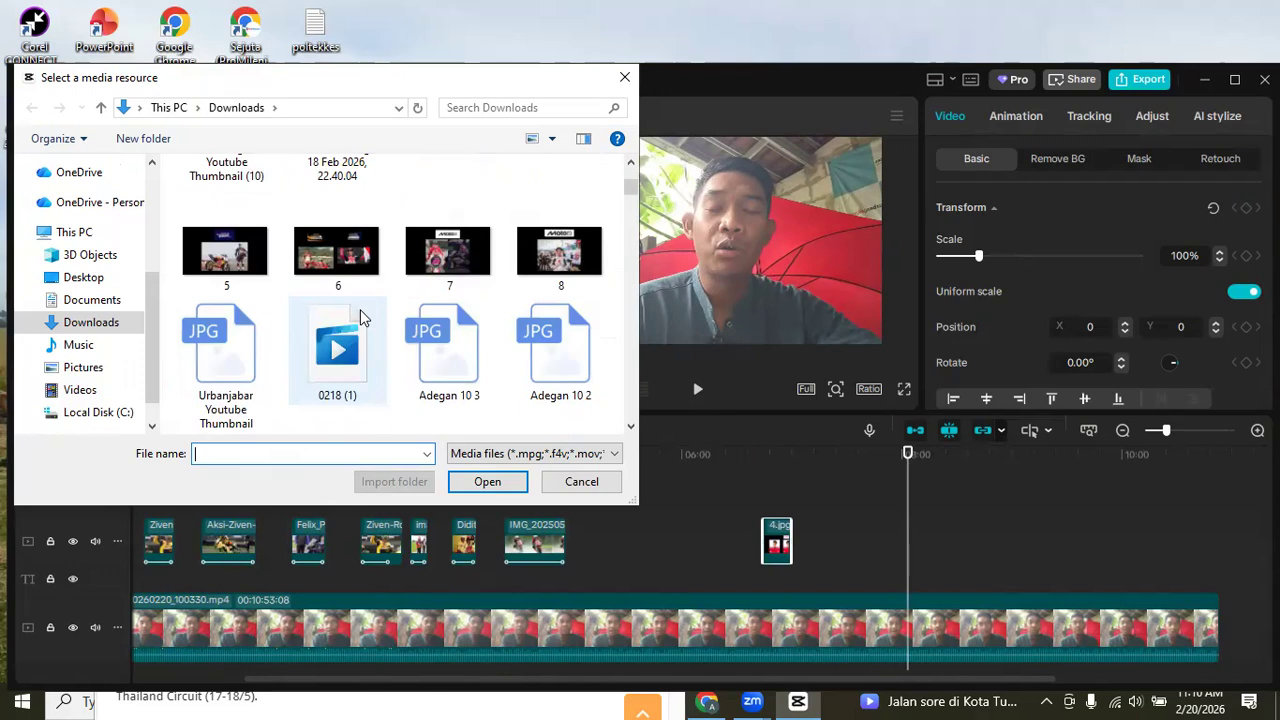
pyautogui.scroll(1, 362, 316)
pyautogui.click(345, 380)
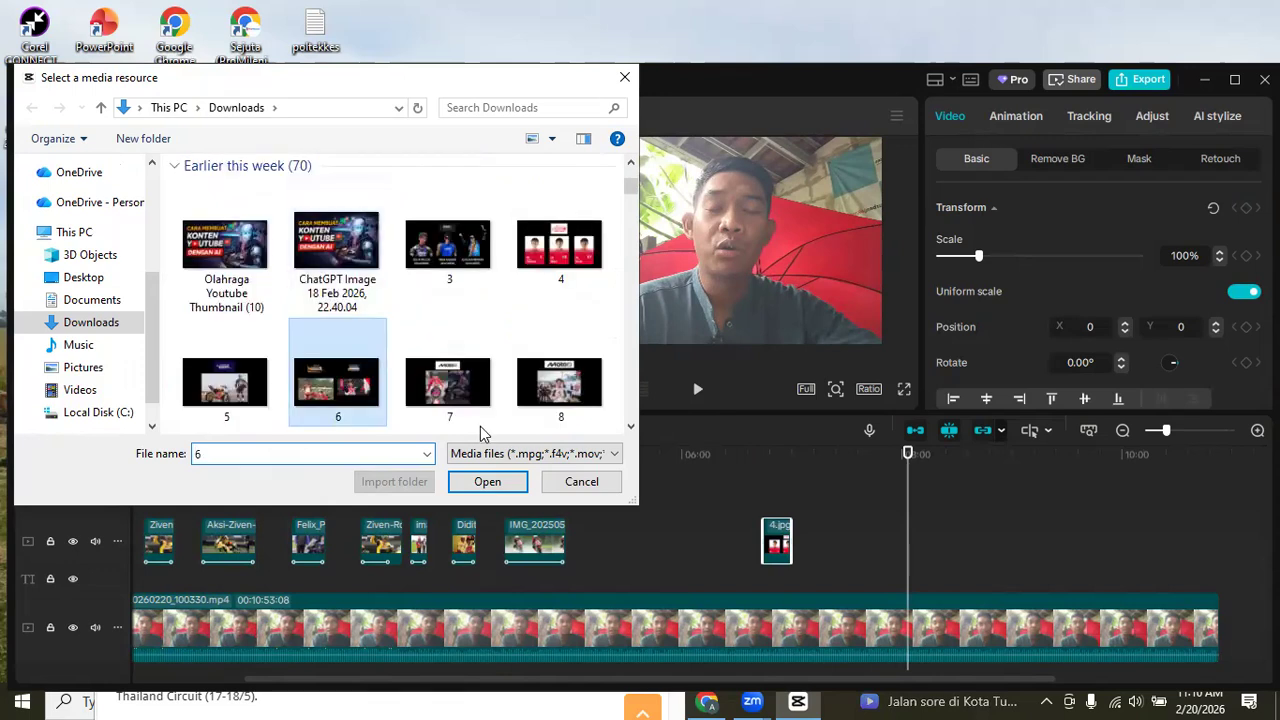
pyautogui.click(518, 483)
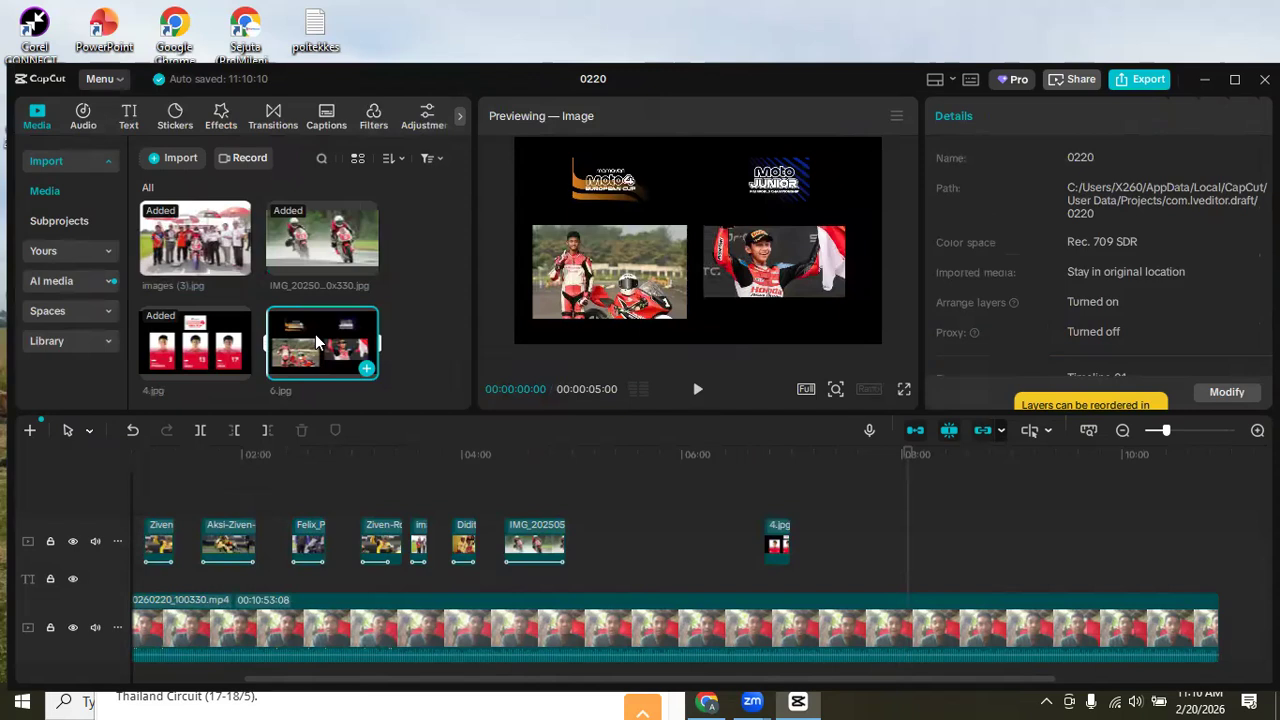
# Place 6.jpg on the overlay track at 00:08:03:06, lengthen it to about 12 s and preview its start.
pyautogui.moveTo(315, 334); pyautogui.dragTo(912, 545)
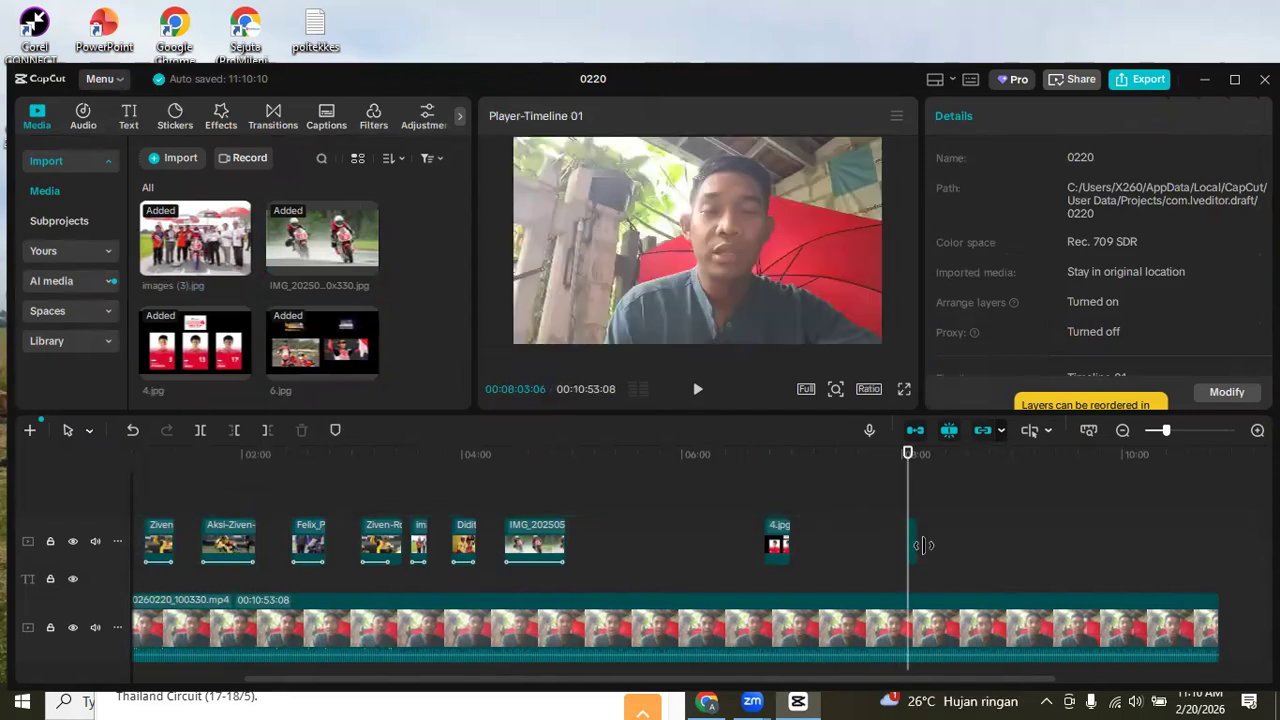
pyautogui.click(922, 545)
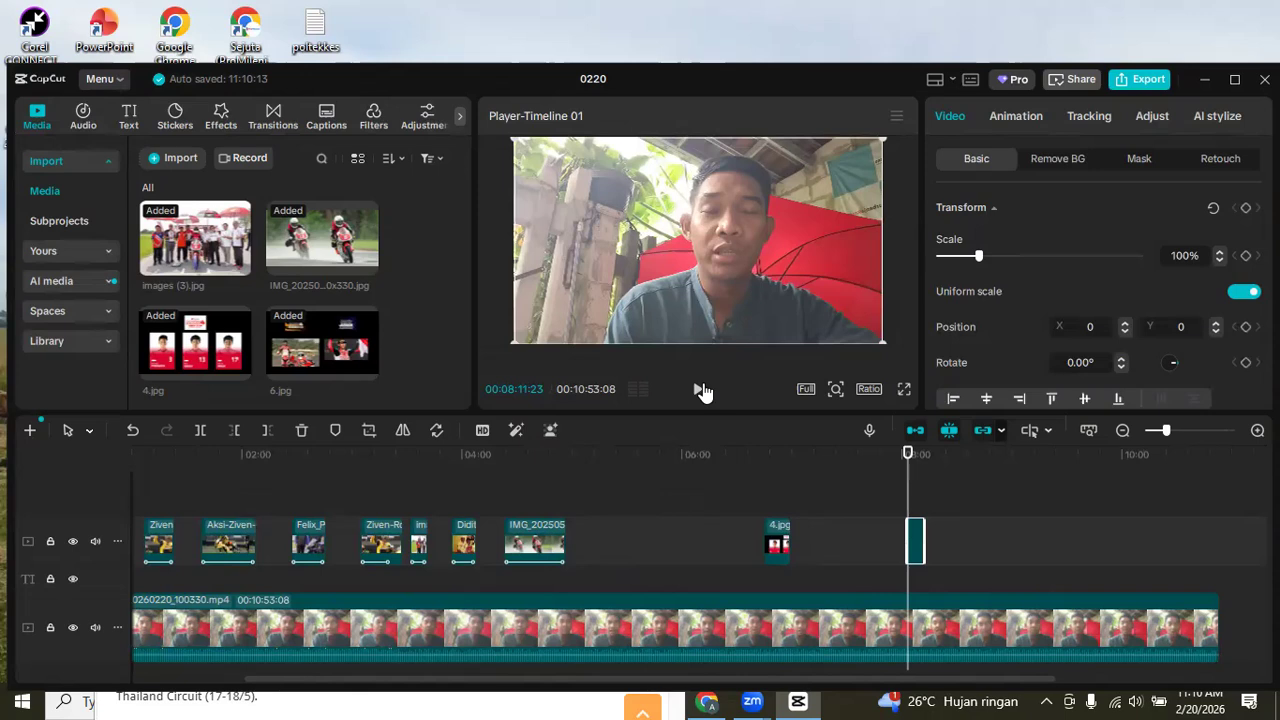
pyautogui.click(701, 390)
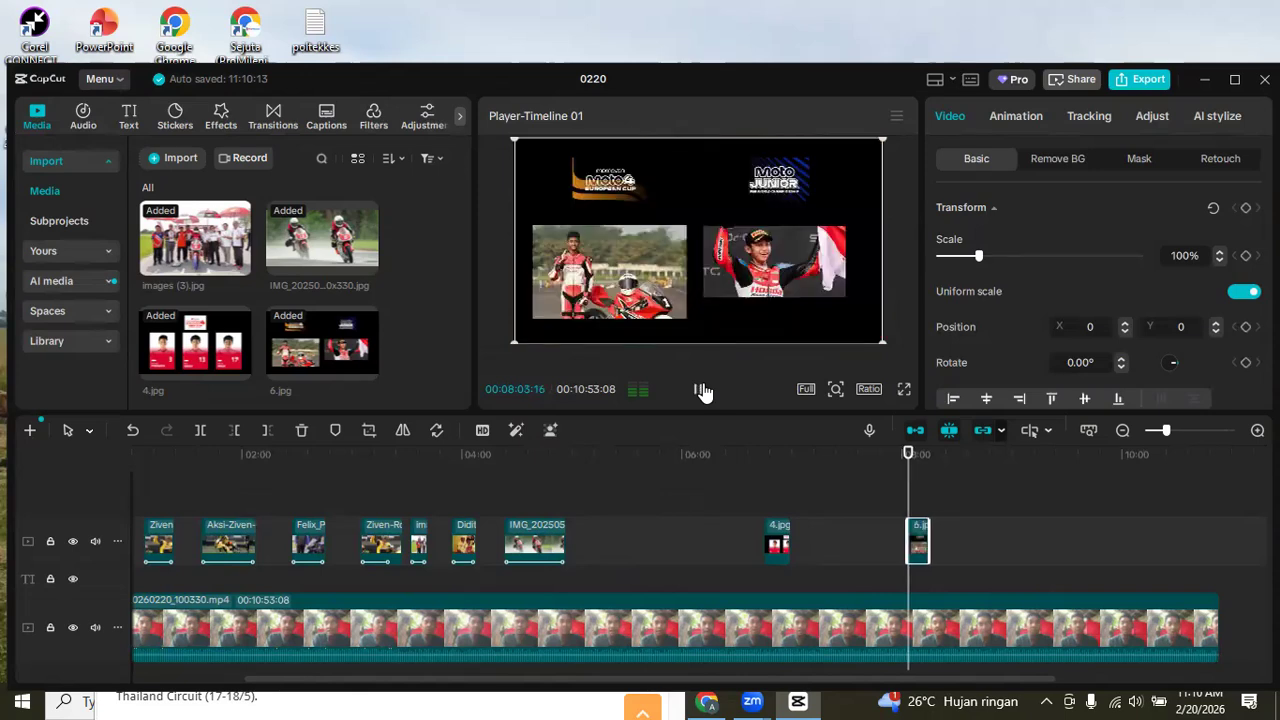
pyautogui.click(701, 390)
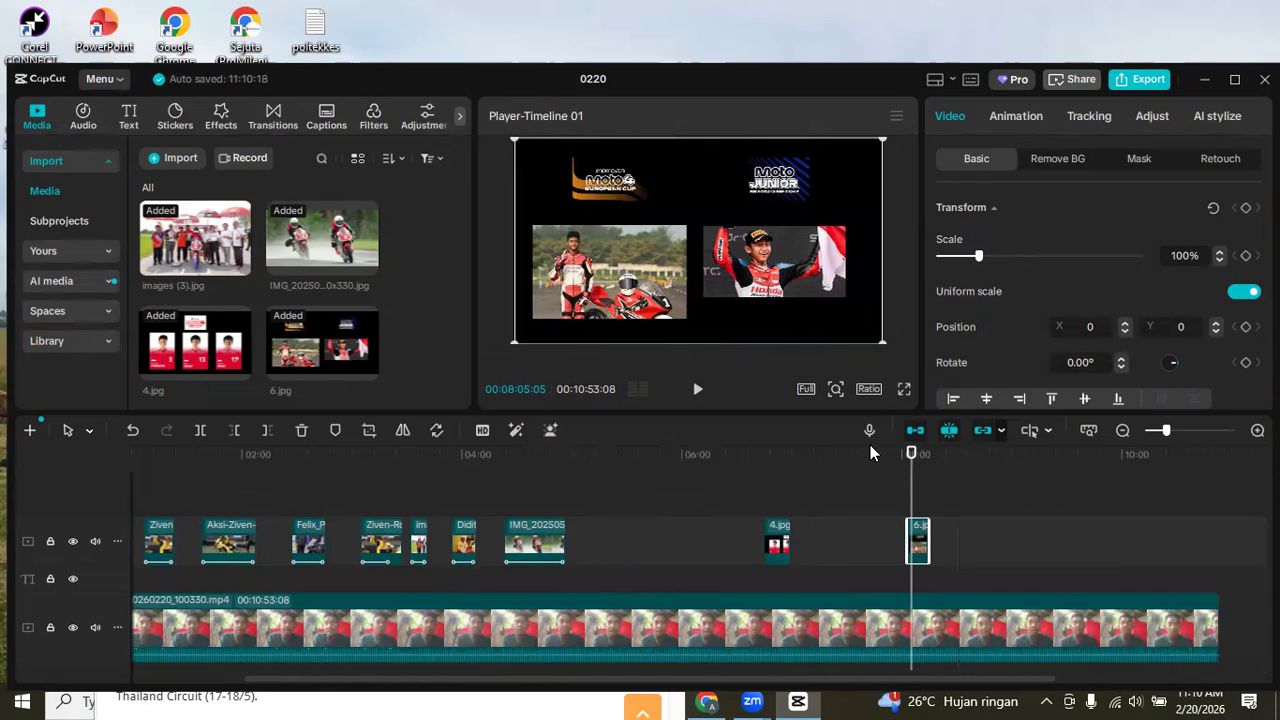
# Move the 6.jpg overlay clip later to start at about 00:08:14 and play the timeline on past it.
pyautogui.click(699, 390)
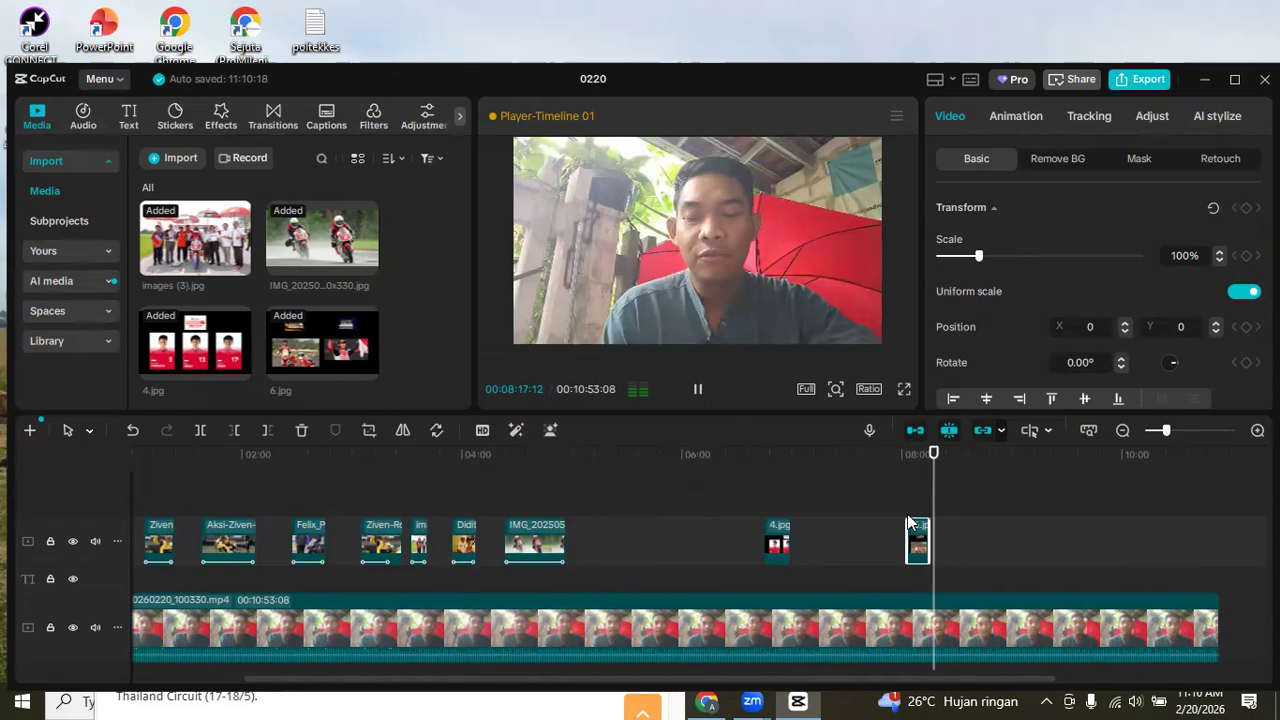
pyautogui.press('space')
pyautogui.moveTo(928, 543); pyautogui.dragTo(938, 543)
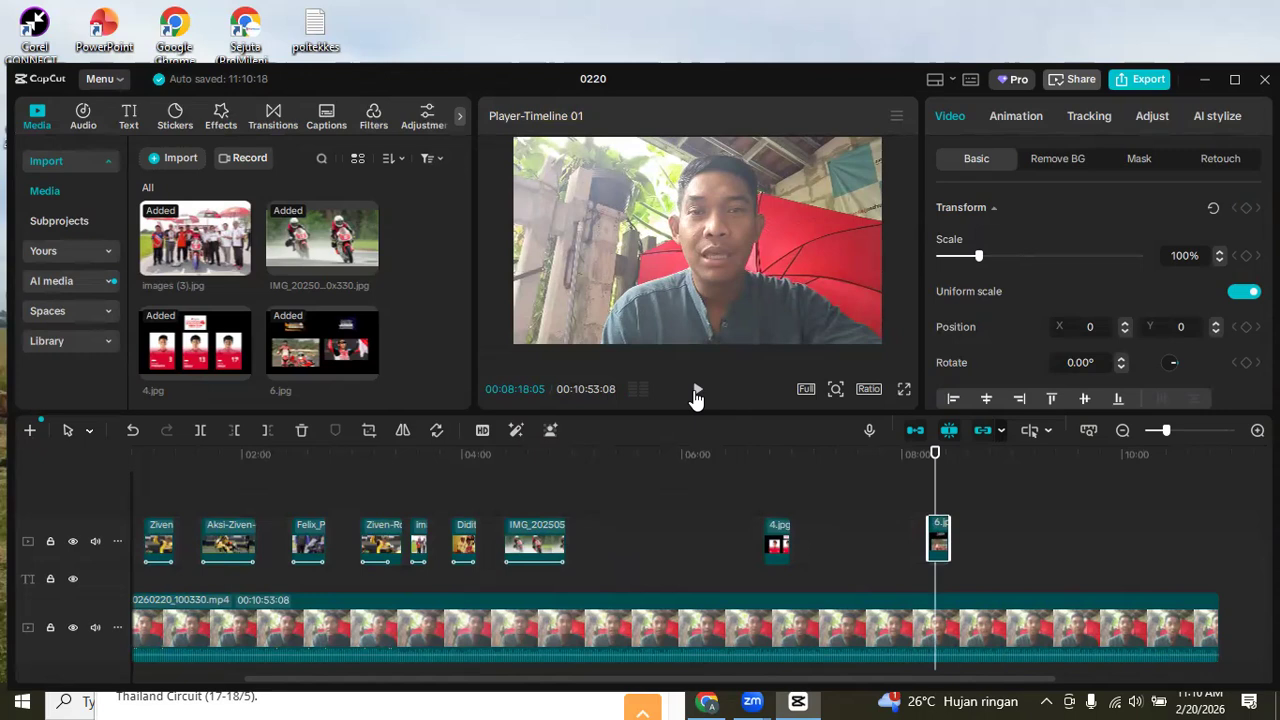
pyautogui.click(697, 391)
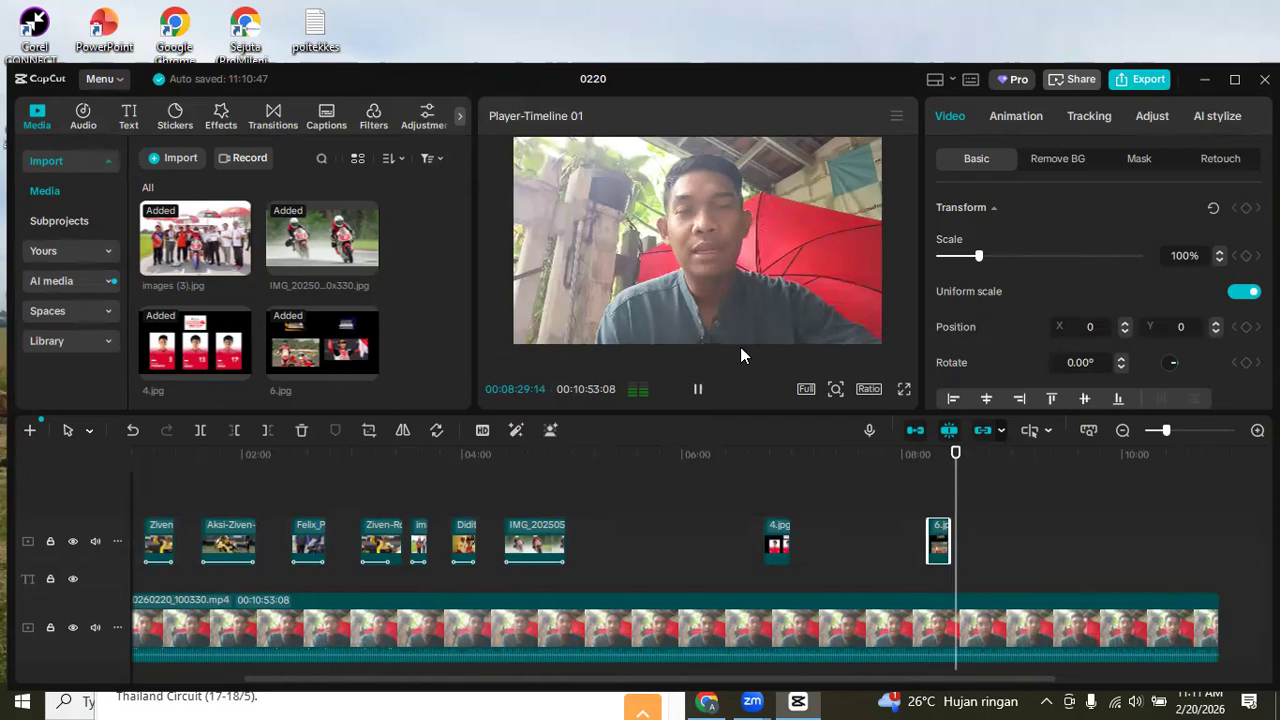
# Play the talk in short stretches from about 00:08:29 to 00:08:35:25 to find where the next overlay belongs.
pyautogui.click(700, 392)
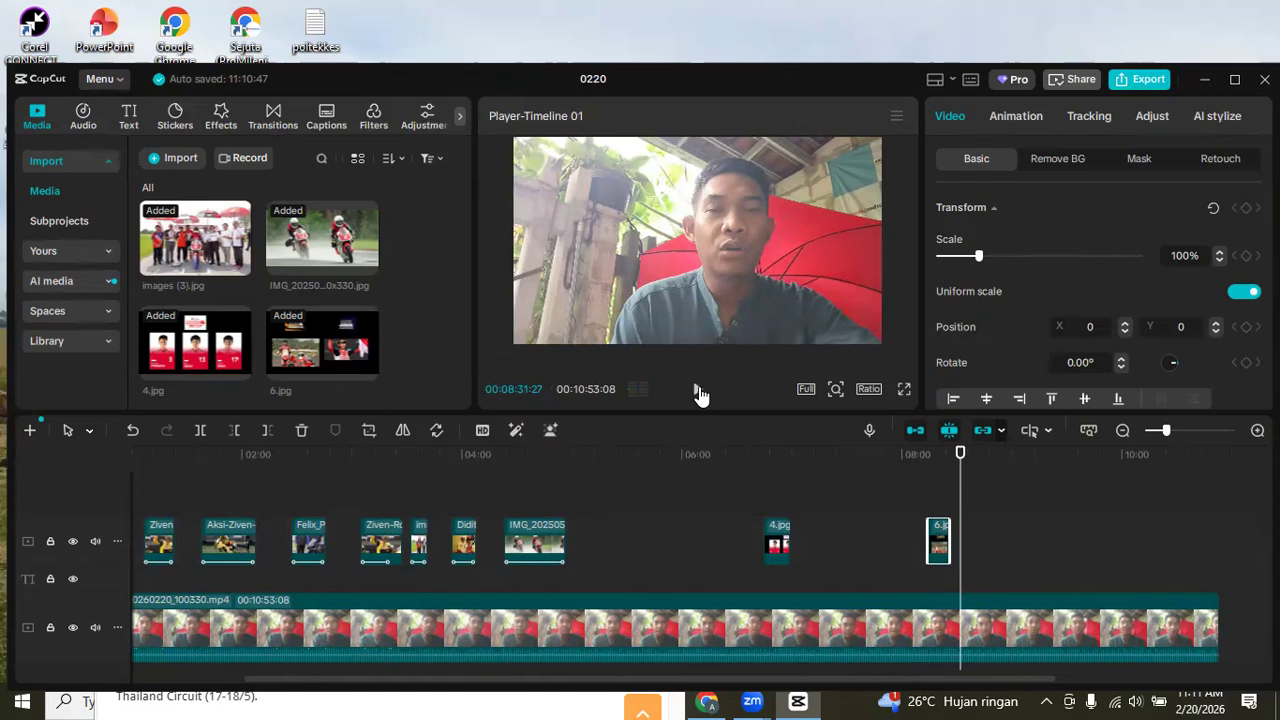
pyautogui.click(700, 392)
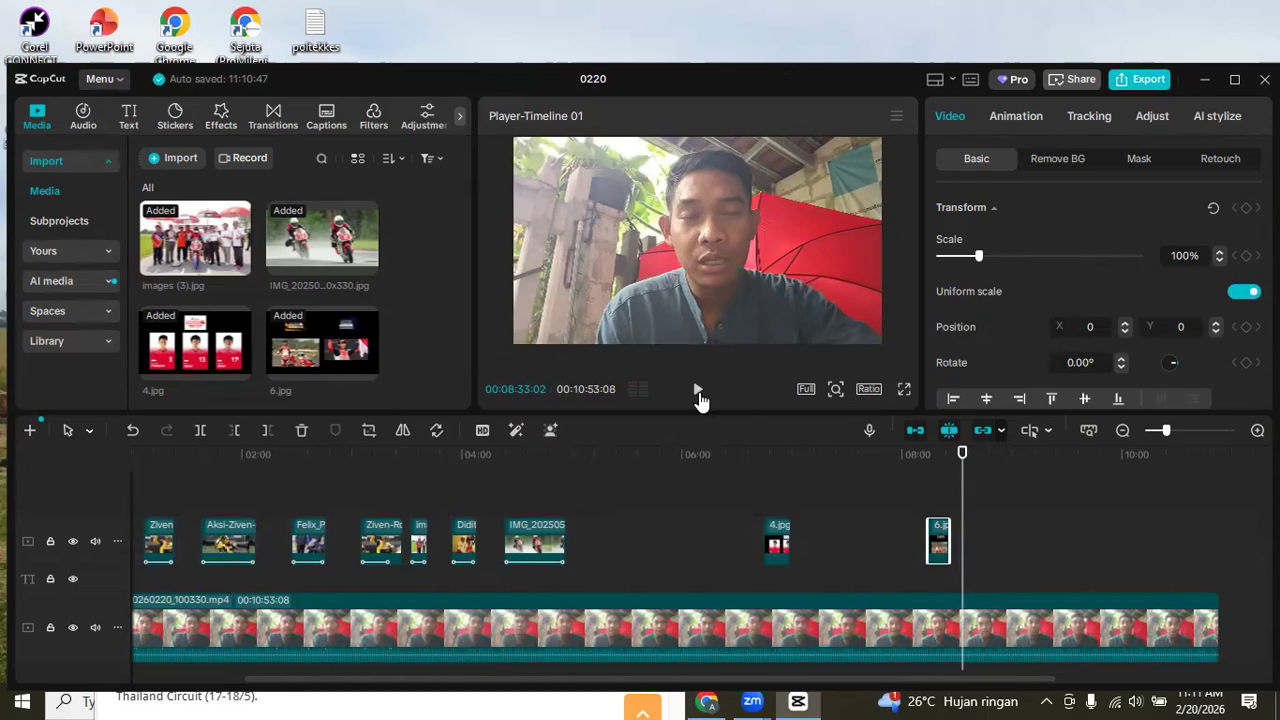
pyautogui.click(699, 393)
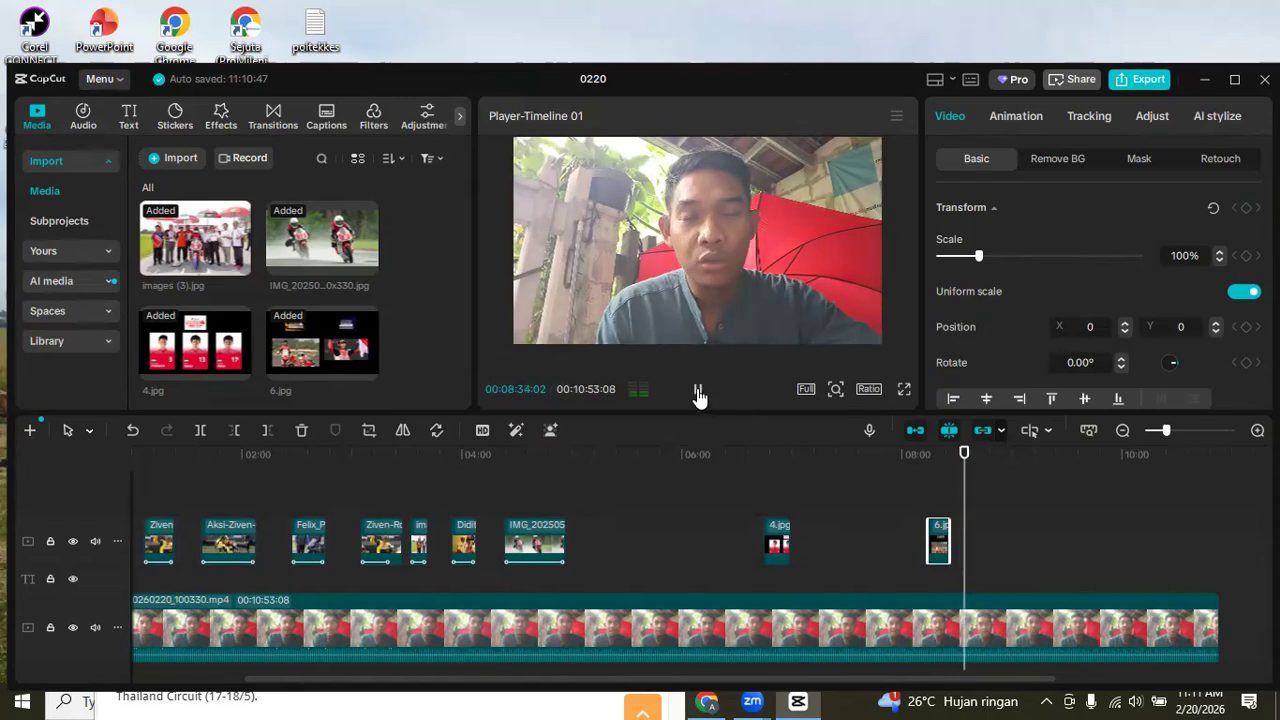
pyautogui.click(699, 393)
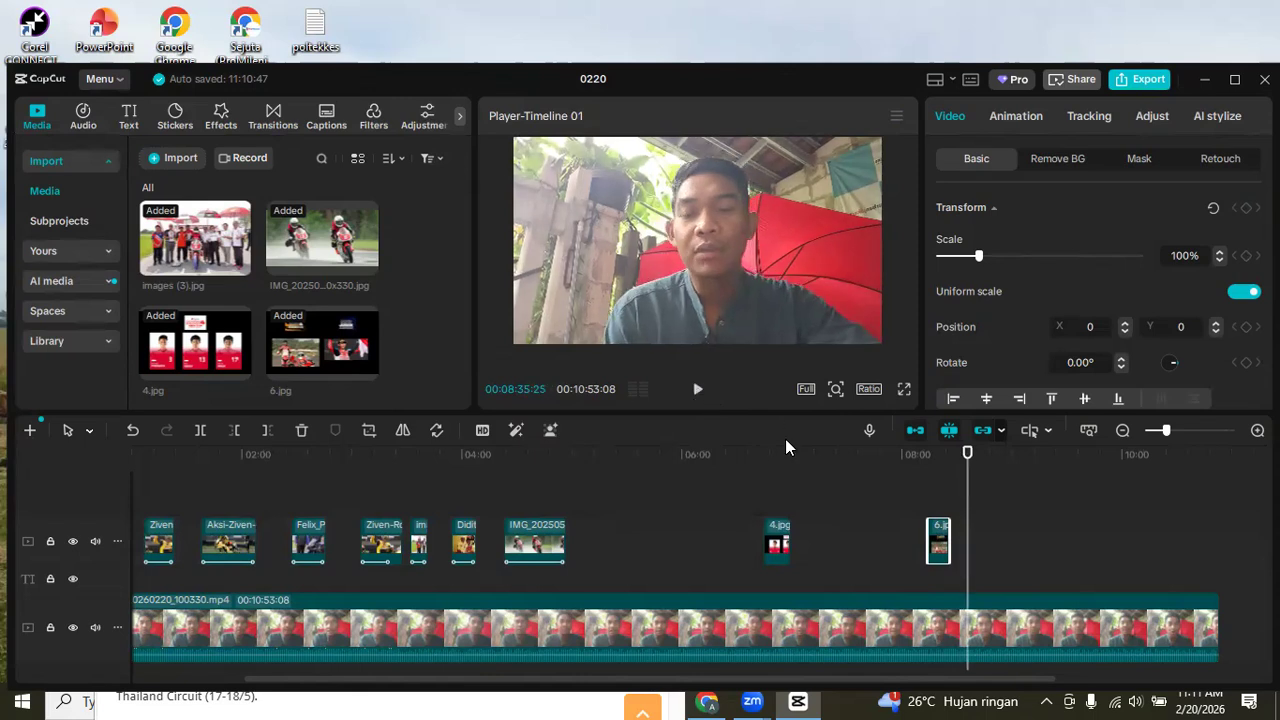
# Return the playhead to 00:08:29:27 and replay the talk in short stretches on to about 00:08:39.
pyautogui.click(956, 461)
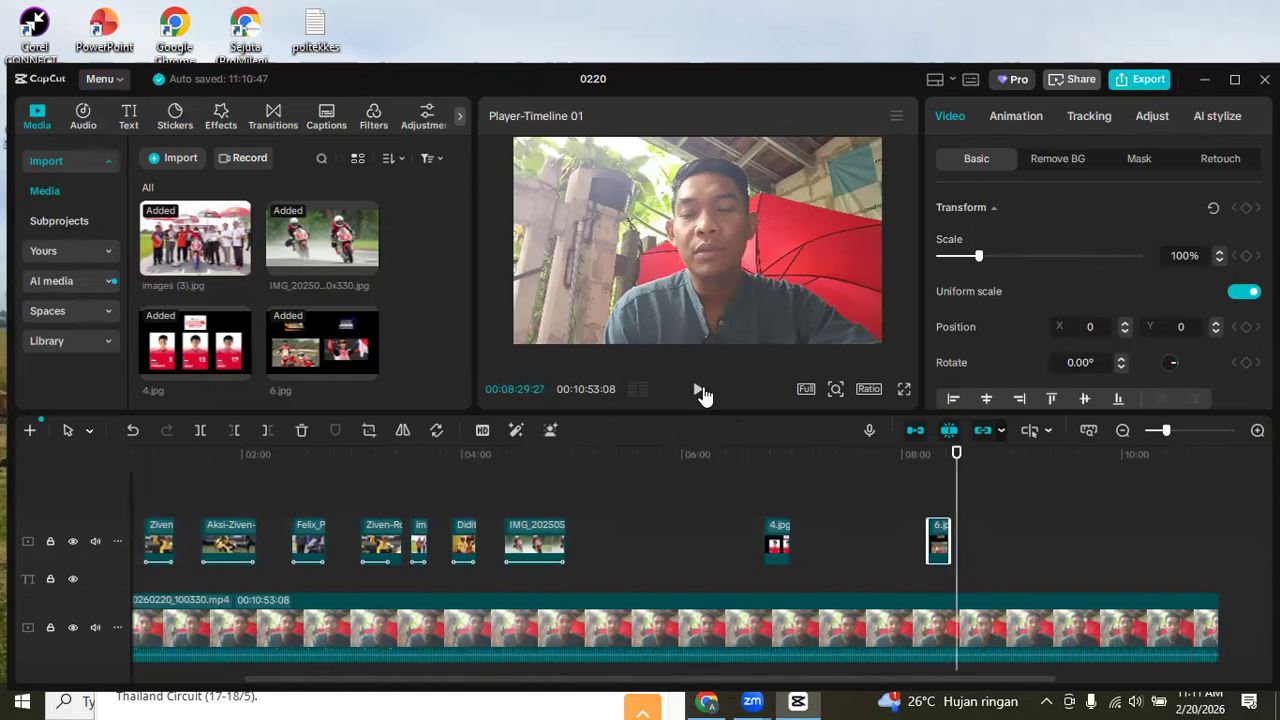
pyautogui.click(699, 390)
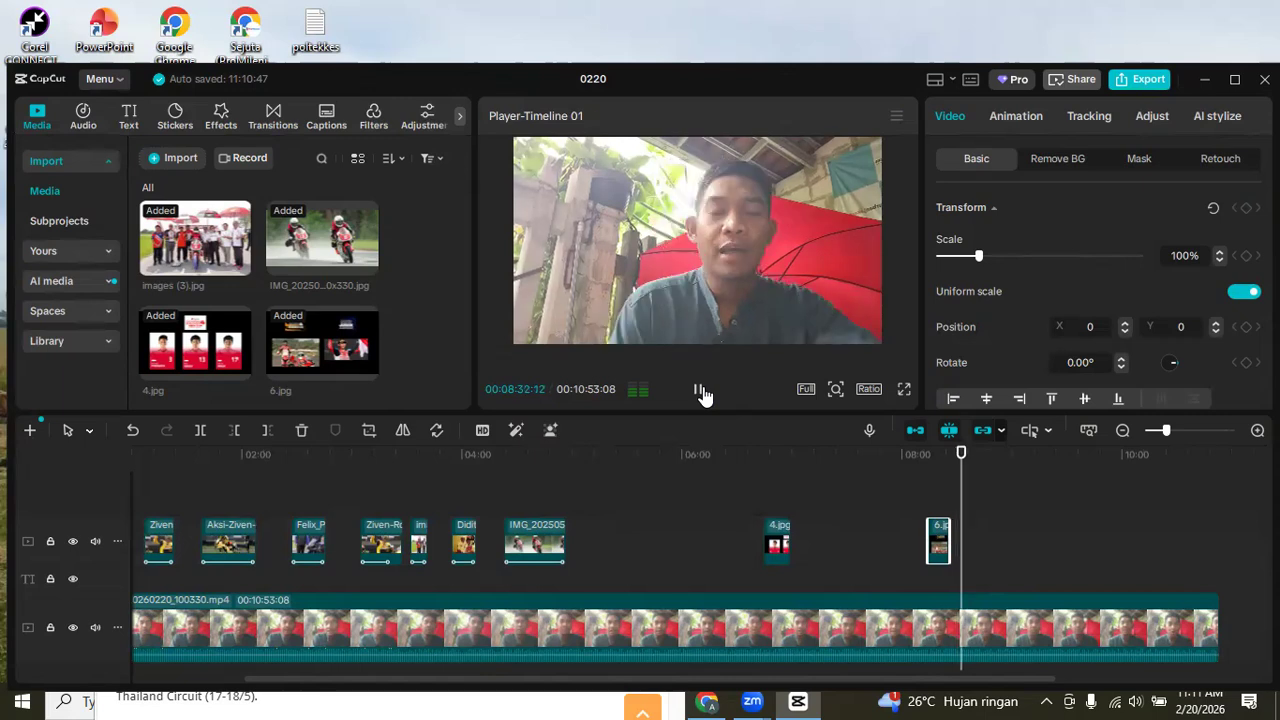
pyautogui.click(699, 390)
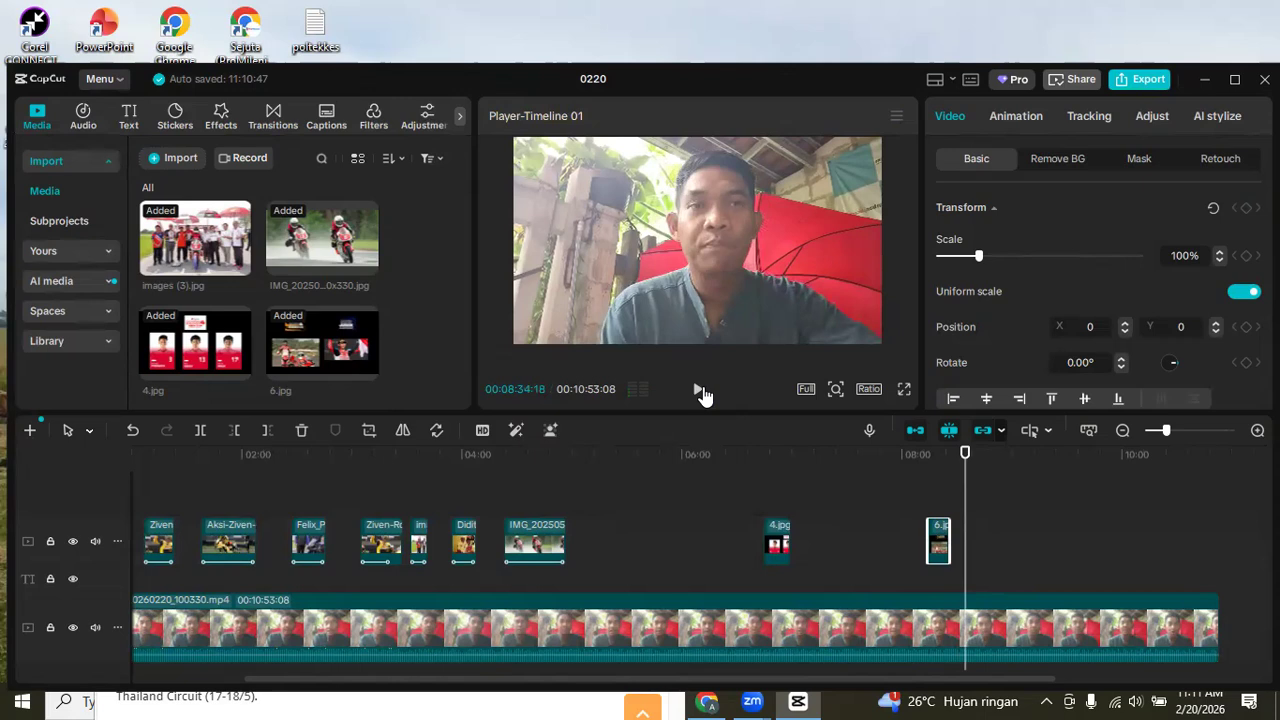
pyautogui.click(699, 390)
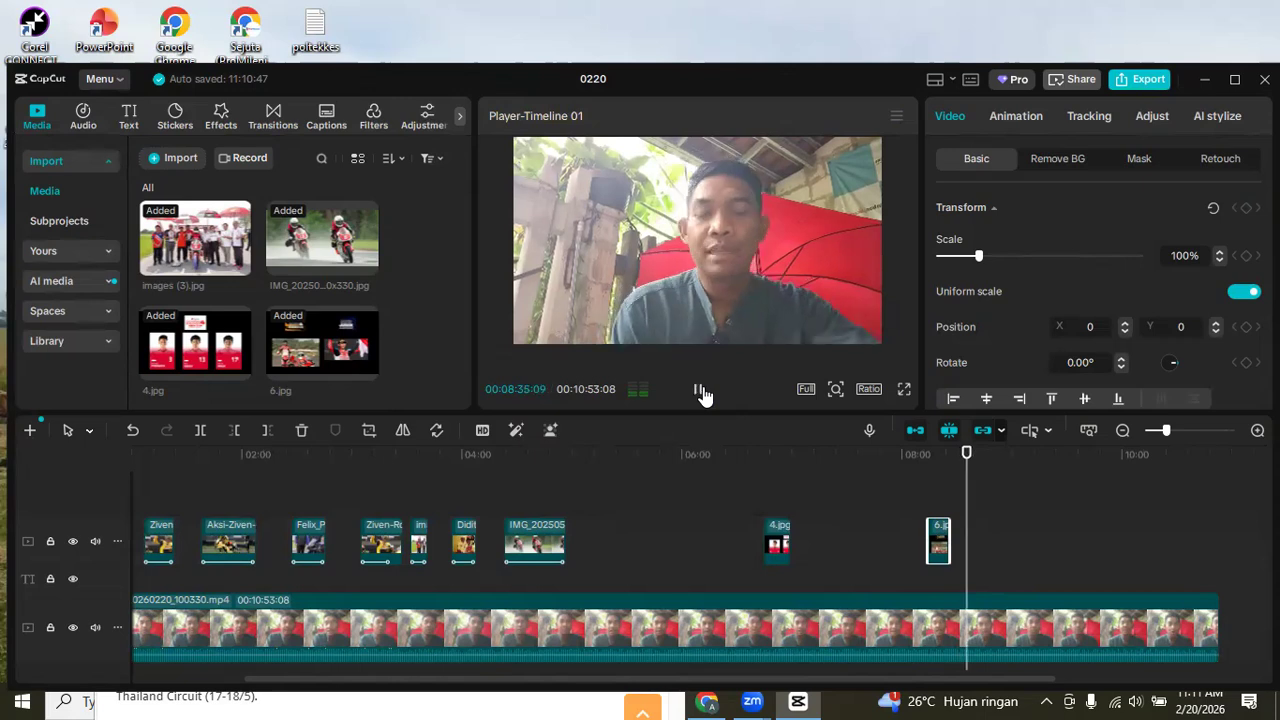
pyautogui.click(700, 391)
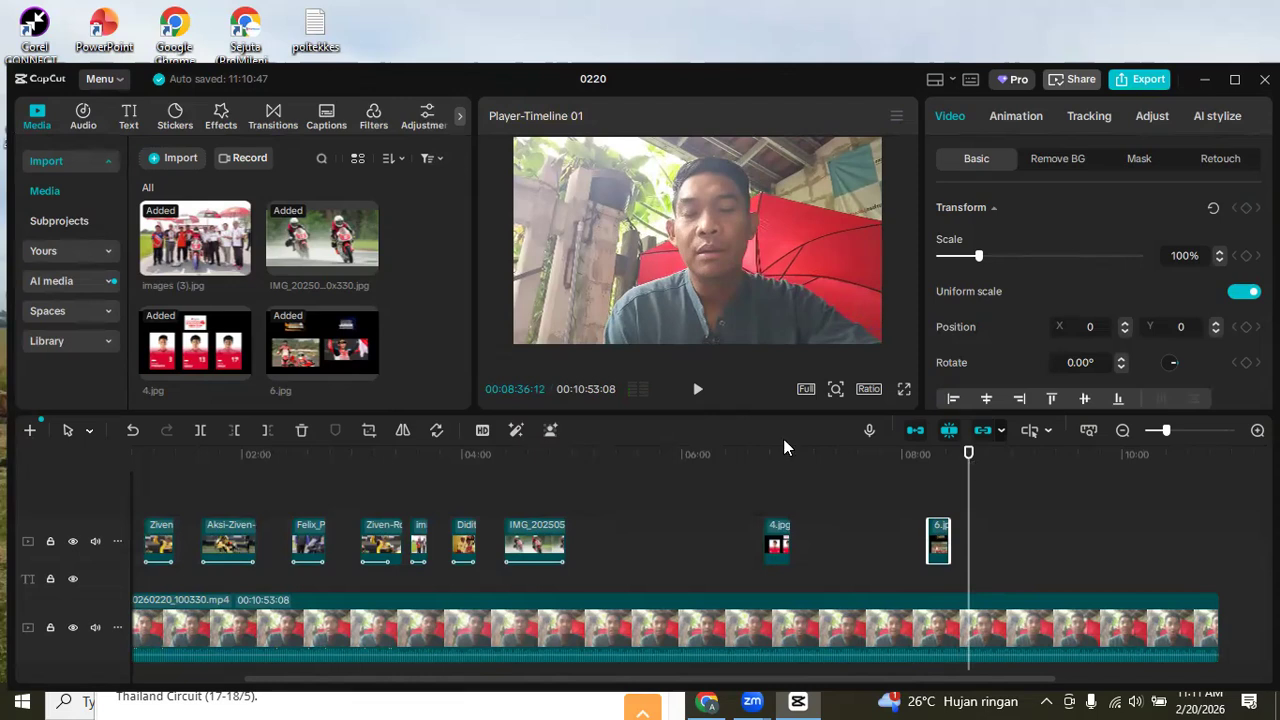
pyautogui.press('space')
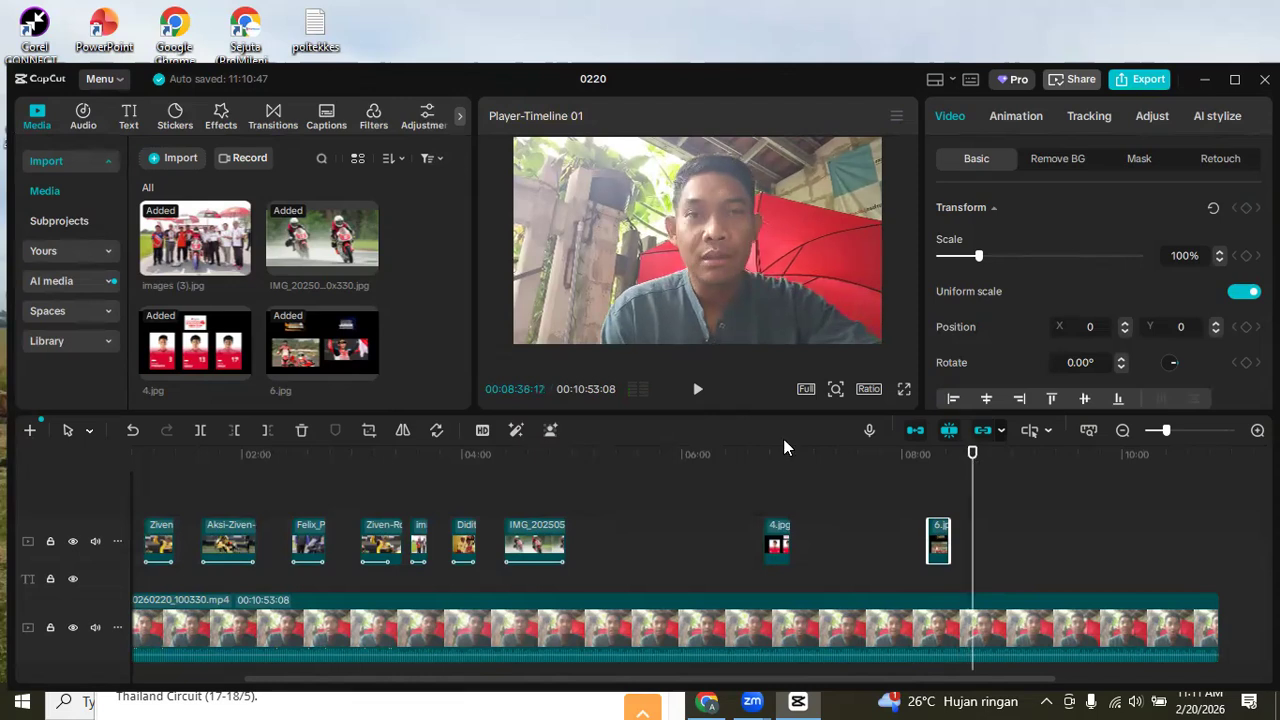
pyautogui.click(700, 393)
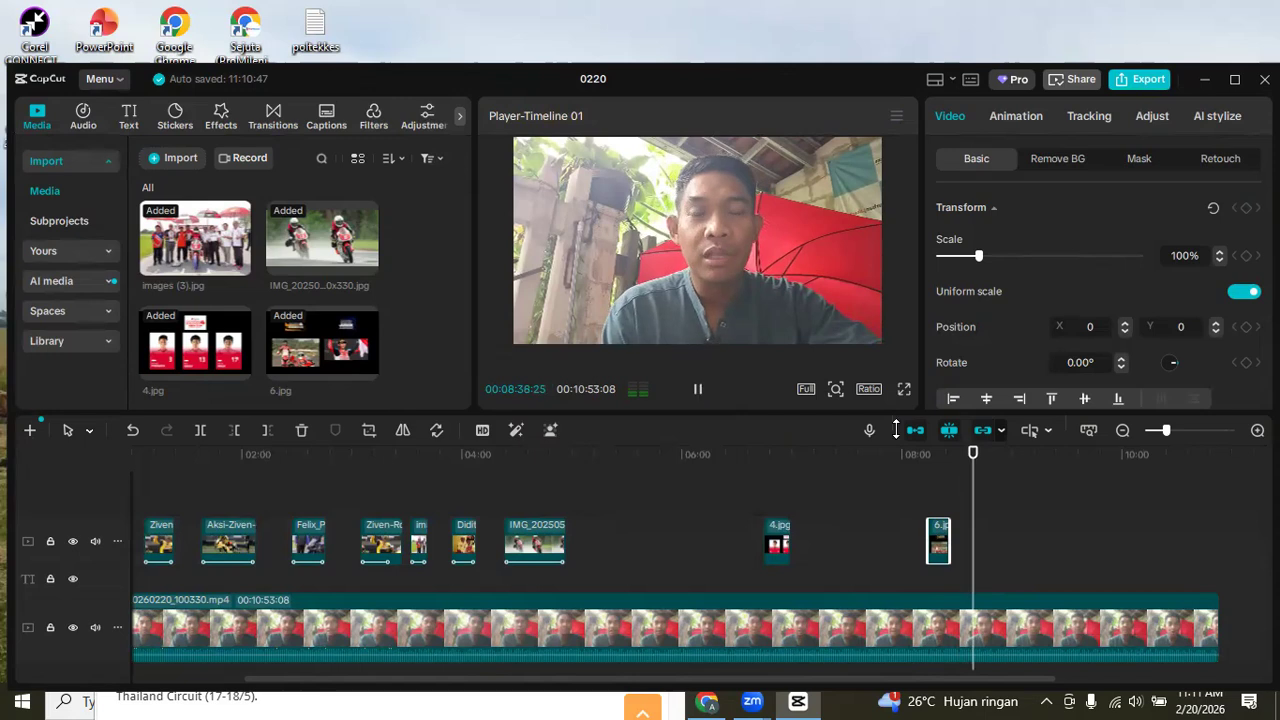
pyautogui.click(975, 454)
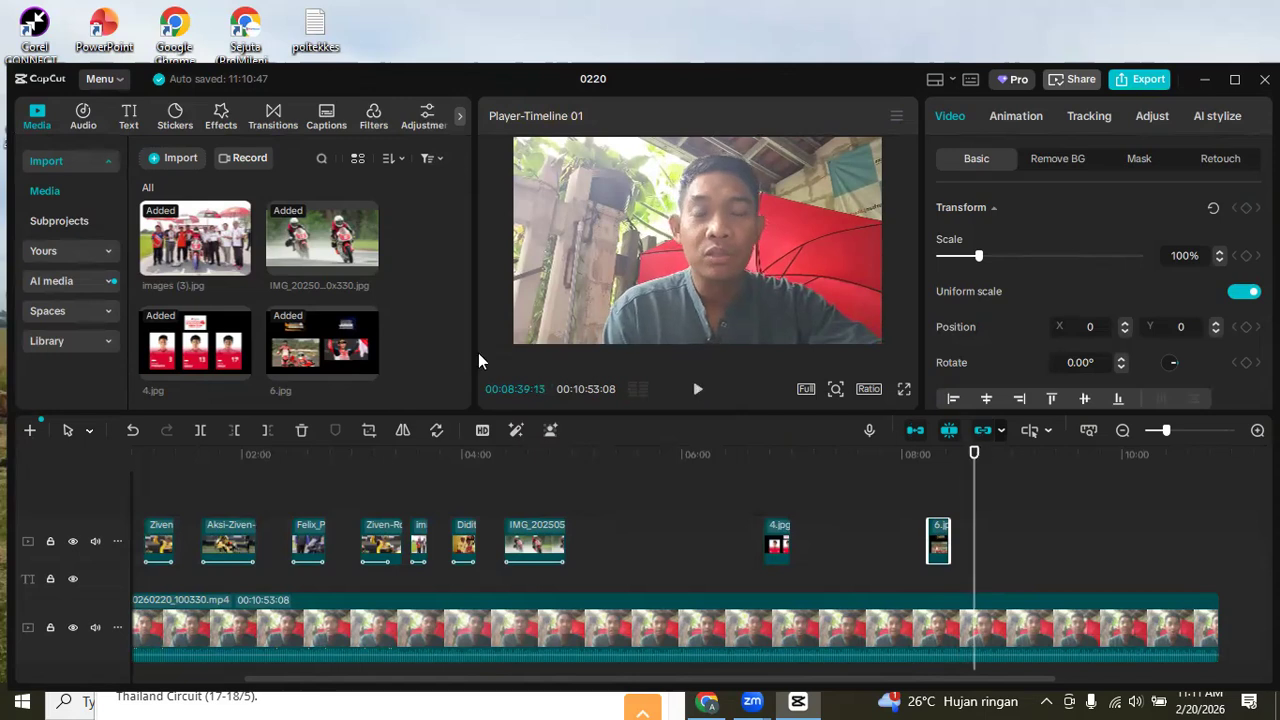
# Place Screenshot_381.png on the overlay track at 00:08:39:03 and lengthen the clip to about 16 s.
pyautogui.scroll(-5, 247, 281)
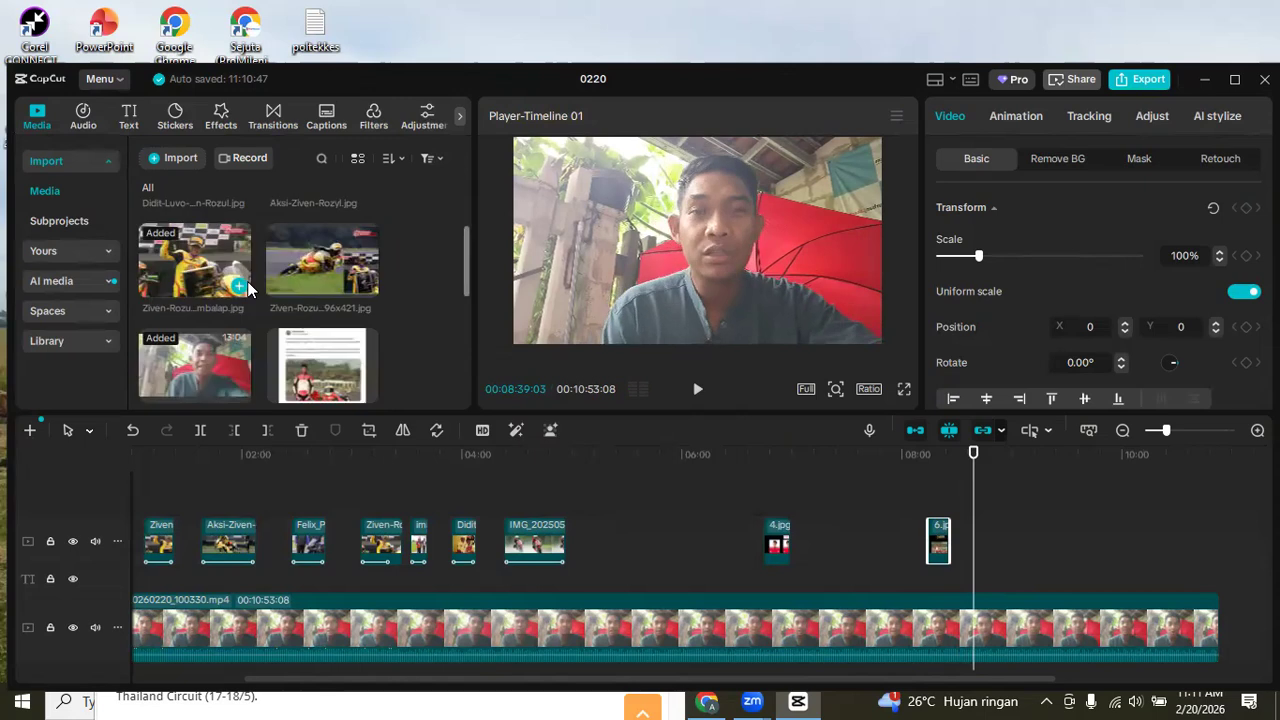
pyautogui.click(988, 538)
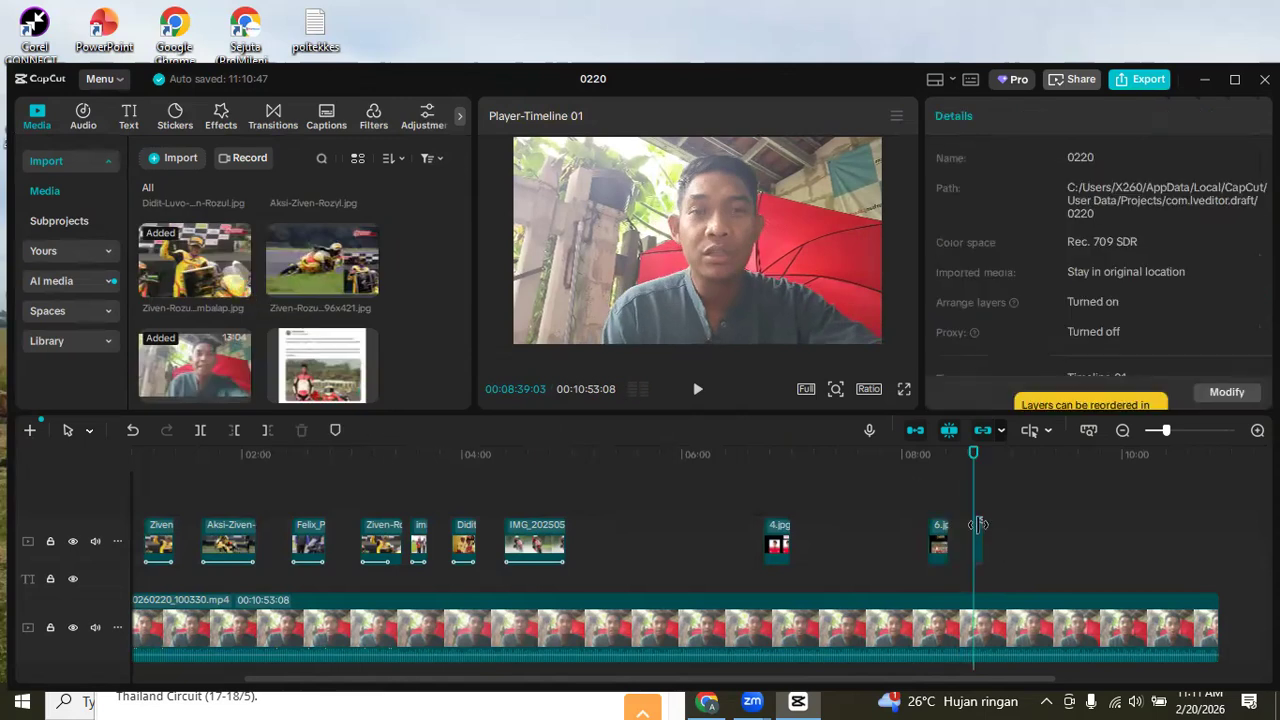
pyautogui.click(979, 540)
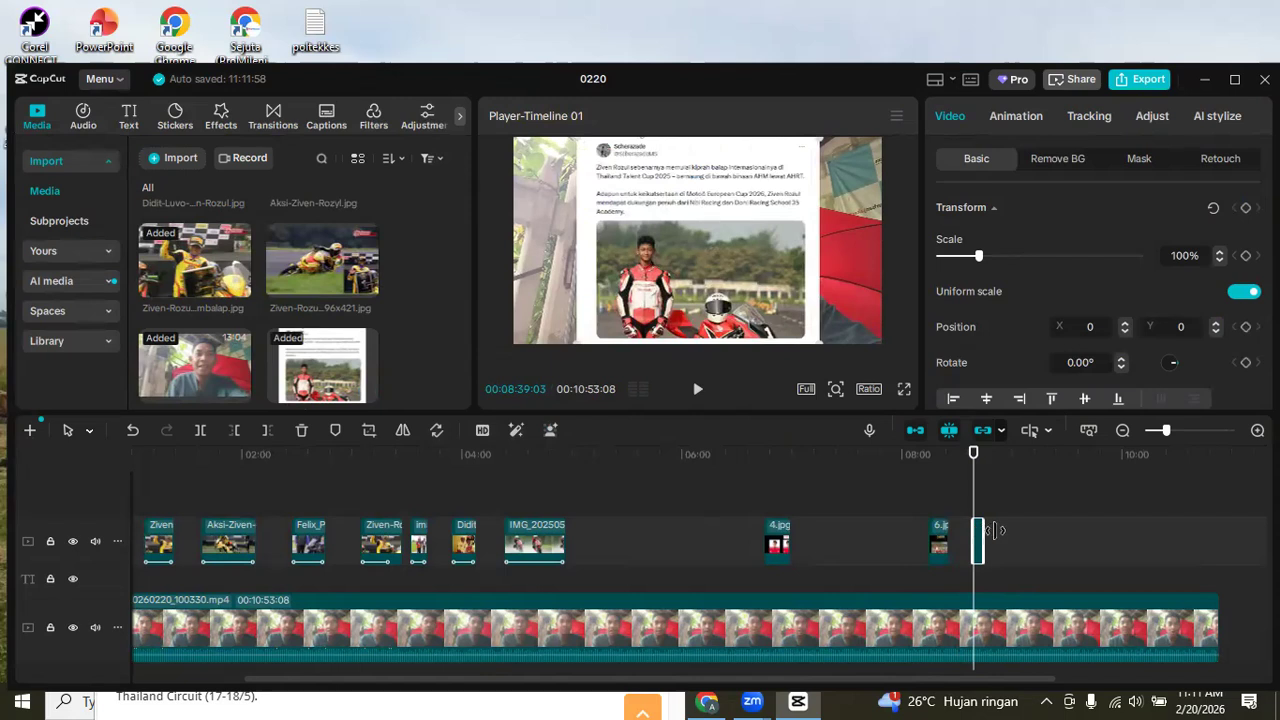
pyautogui.moveTo(995, 530); pyautogui.dragTo(1014, 530)
# Apply the Fade In entrance animation to the Screenshot_381.png clip with a duration of 2.0 s.
pyautogui.click(1027, 118)
pyautogui.click(1010, 159)
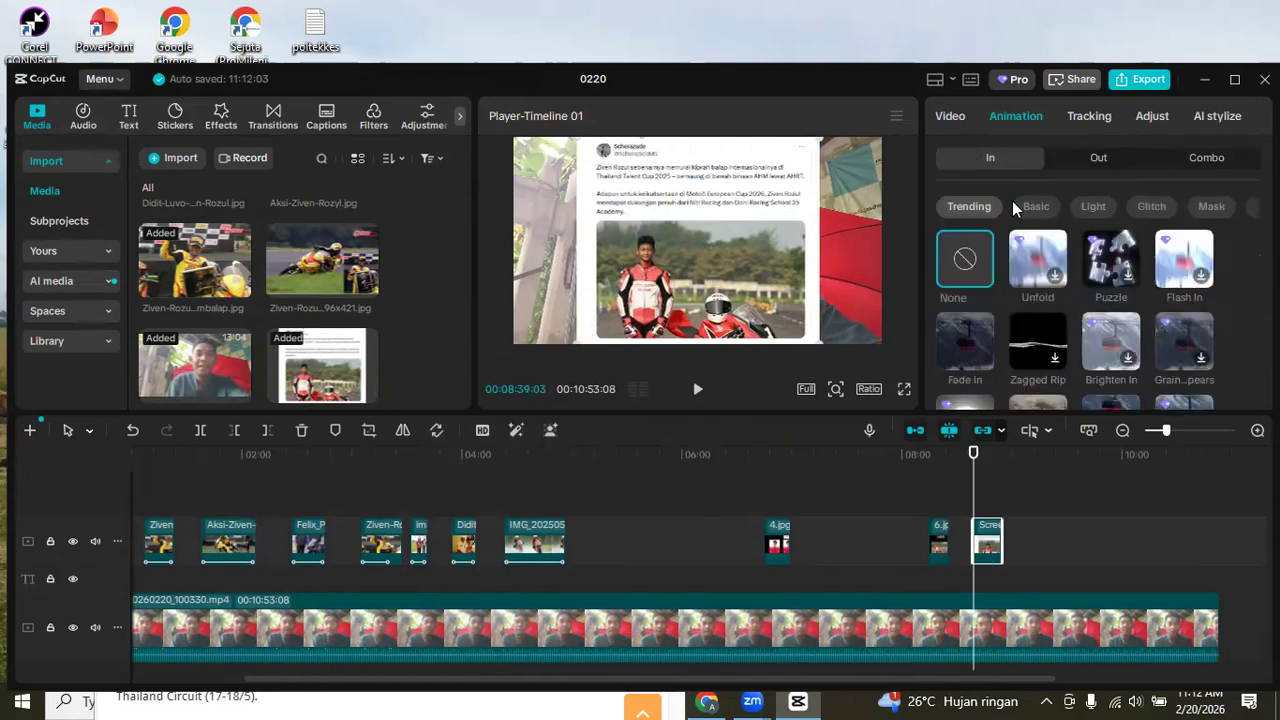
pyautogui.click(971, 335)
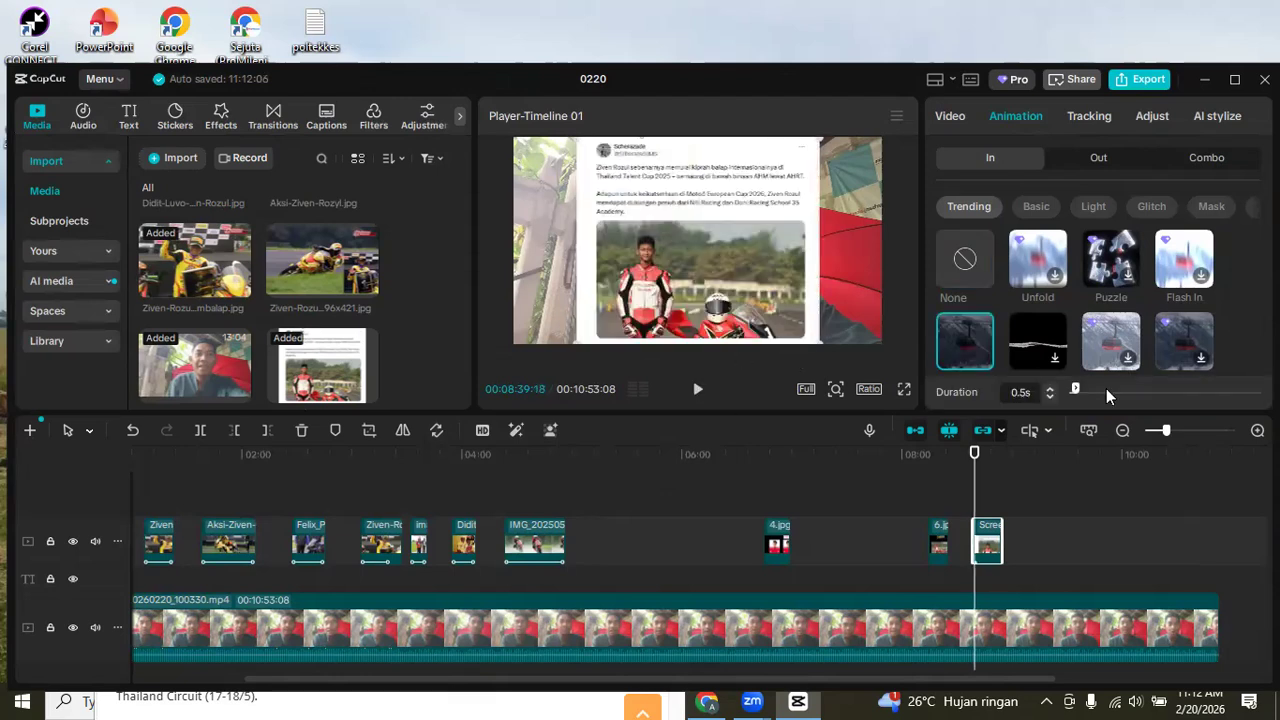
pyautogui.moveTo(1078, 384); pyautogui.dragTo(1097, 388)
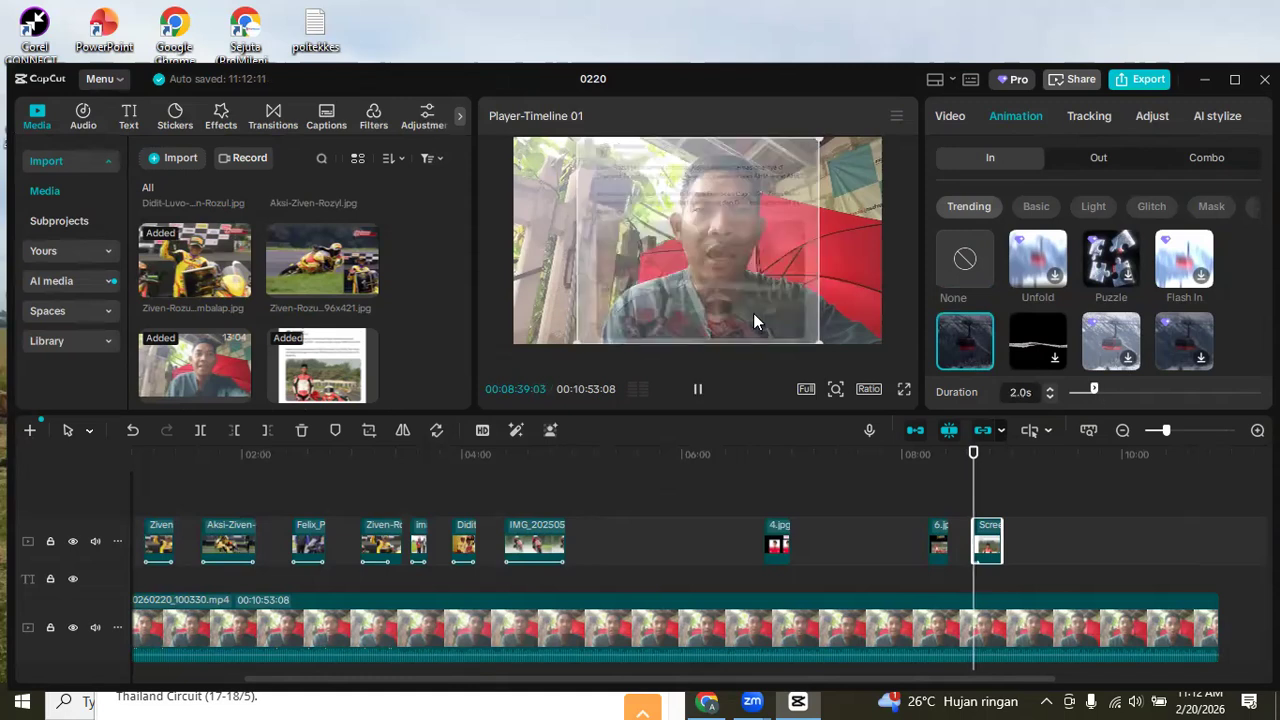
# Play the timeline on past the screenshot overlay to 00:09:10:10 and find Niti-Racing.jpg among the imported media.
pyautogui.click(698, 388)
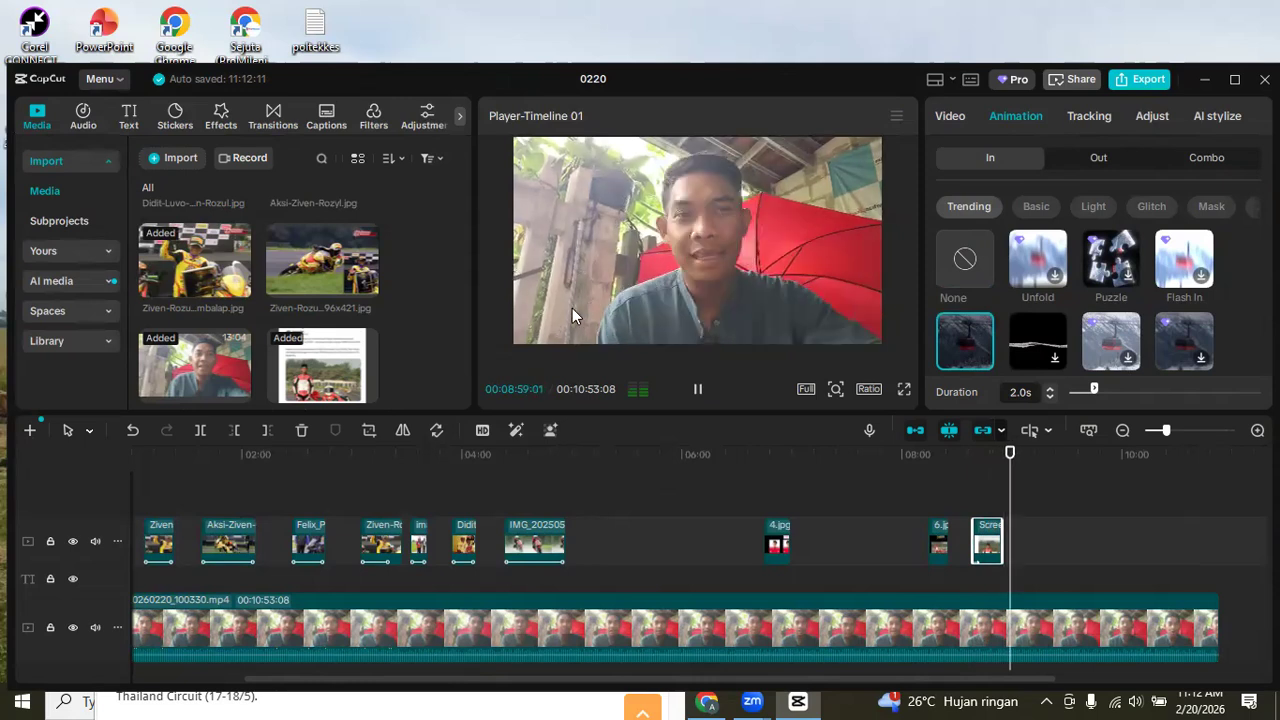
pyautogui.scroll(2, 307, 309)
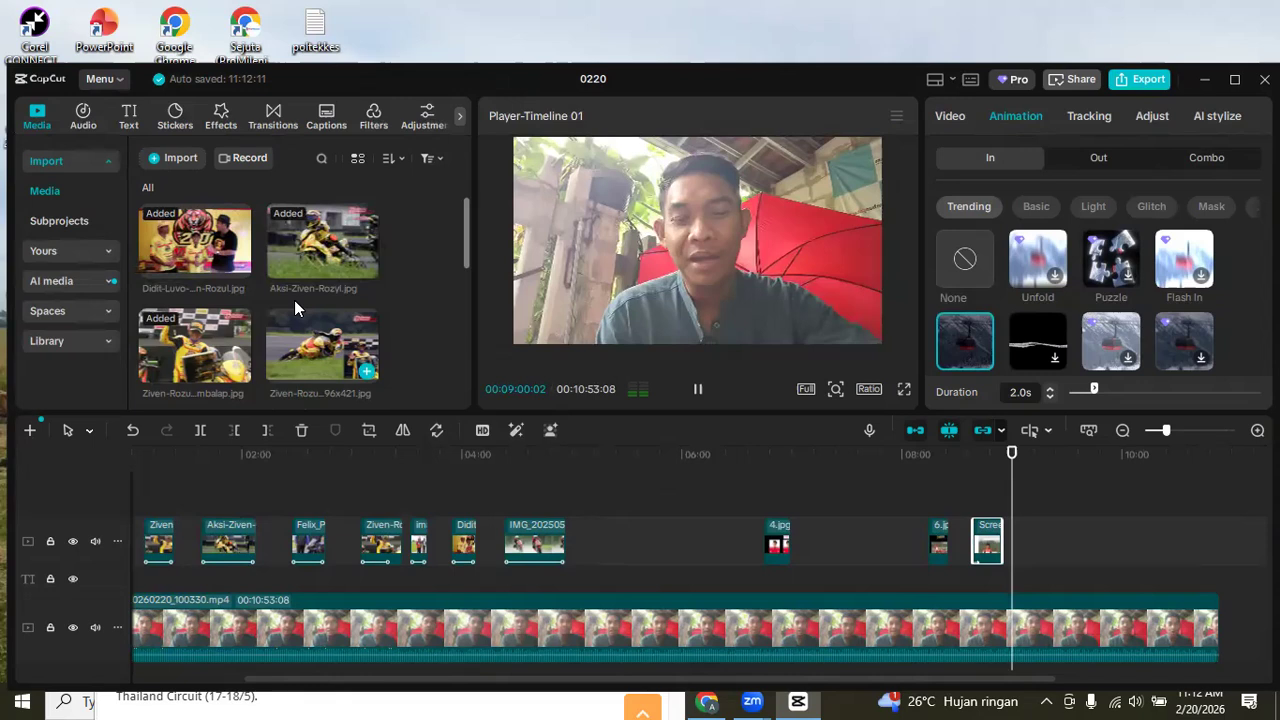
pyautogui.scroll(-5, 294, 300)
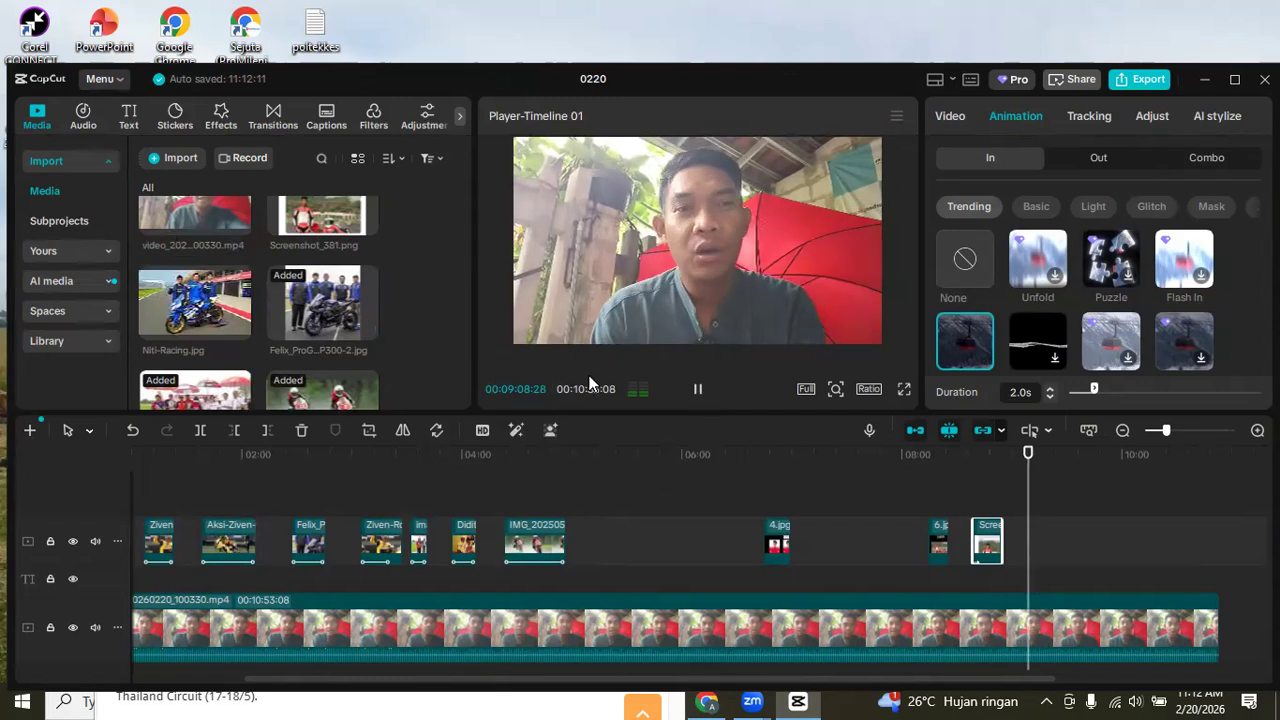
pyautogui.press('space')
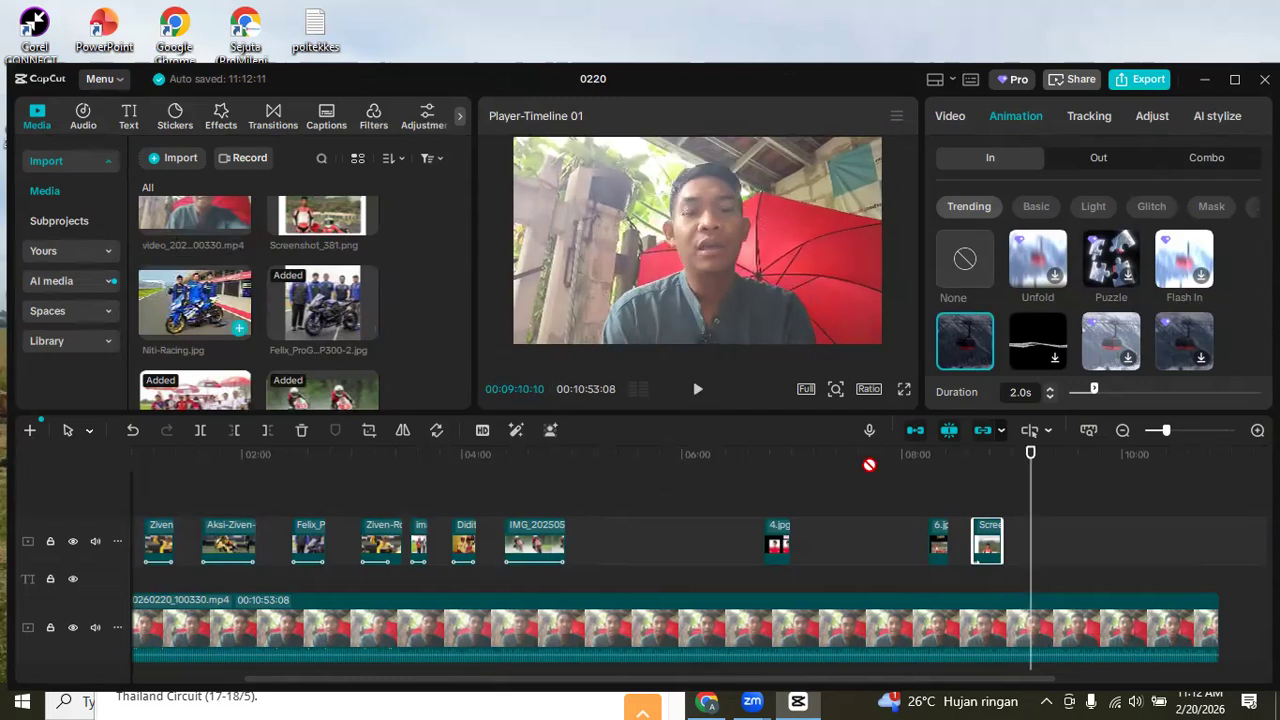
# Place Niti-Racing.jpg on the overlay track at 00:09:10:10 and lengthen the clip to about 11 s.
pyautogui.click(1054, 525)
pyautogui.moveTo(1040, 540); pyautogui.dragTo(1045, 540)
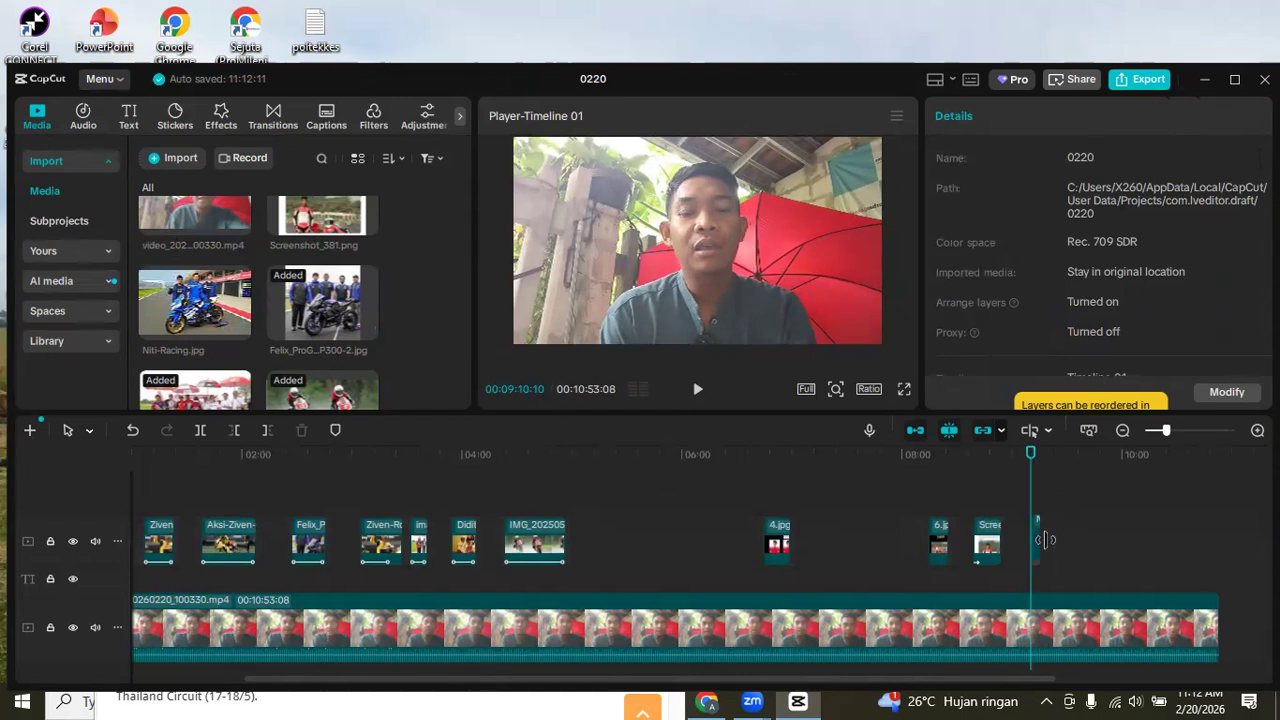
pyautogui.click(1040, 540)
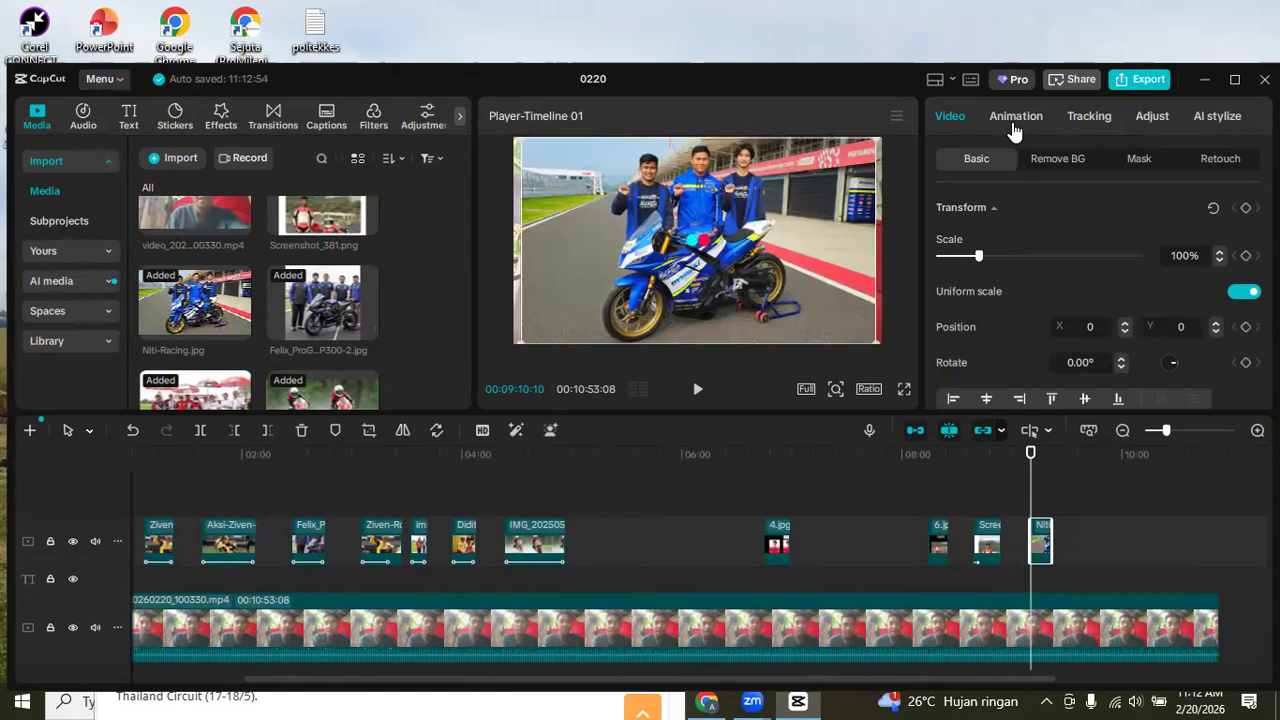
# Apply the Trending combo animation listed directly below None to the Niti-Racing.jpg clip, lasting 11.1 s.
pyautogui.click(1016, 115)
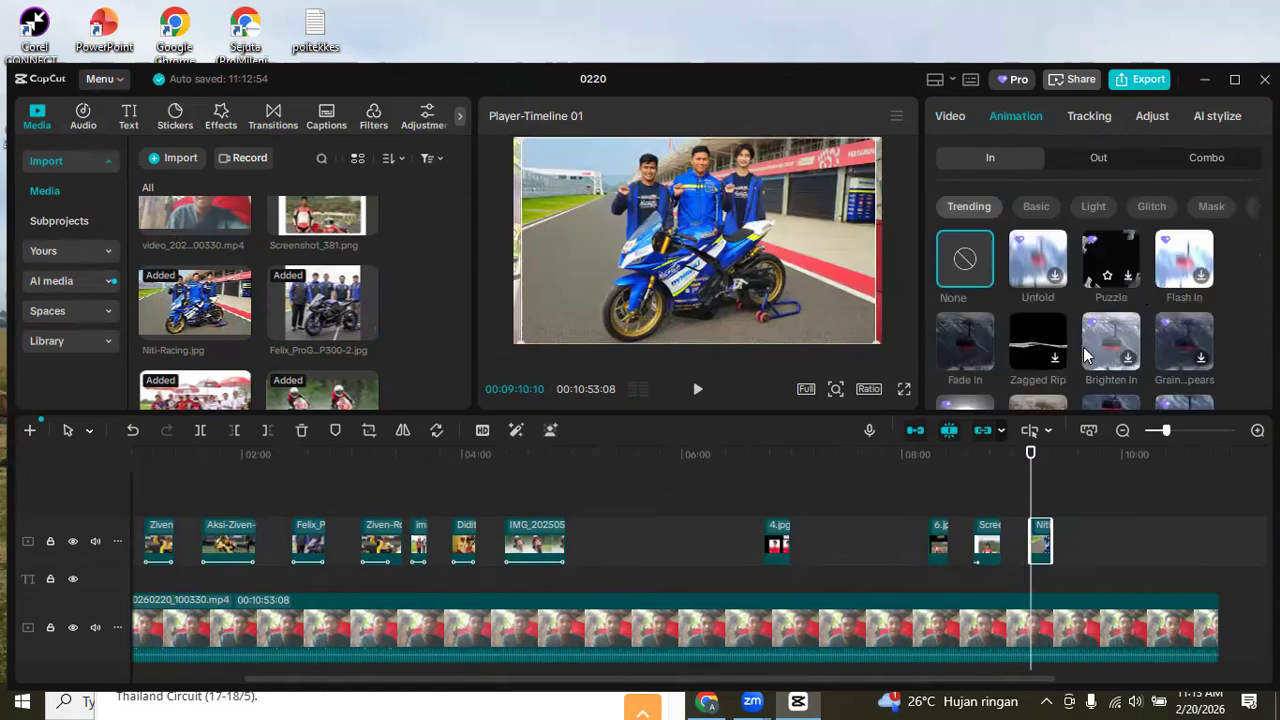
pyautogui.click(1196, 172)
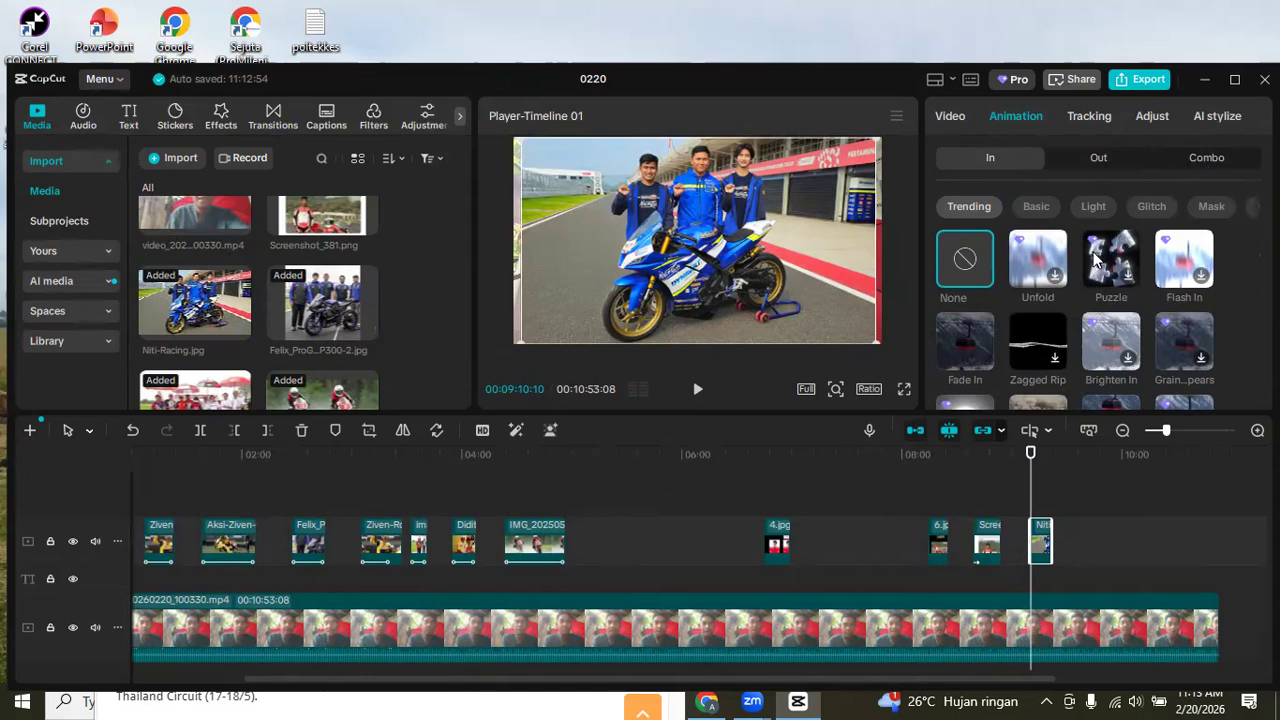
pyautogui.click(962, 342)
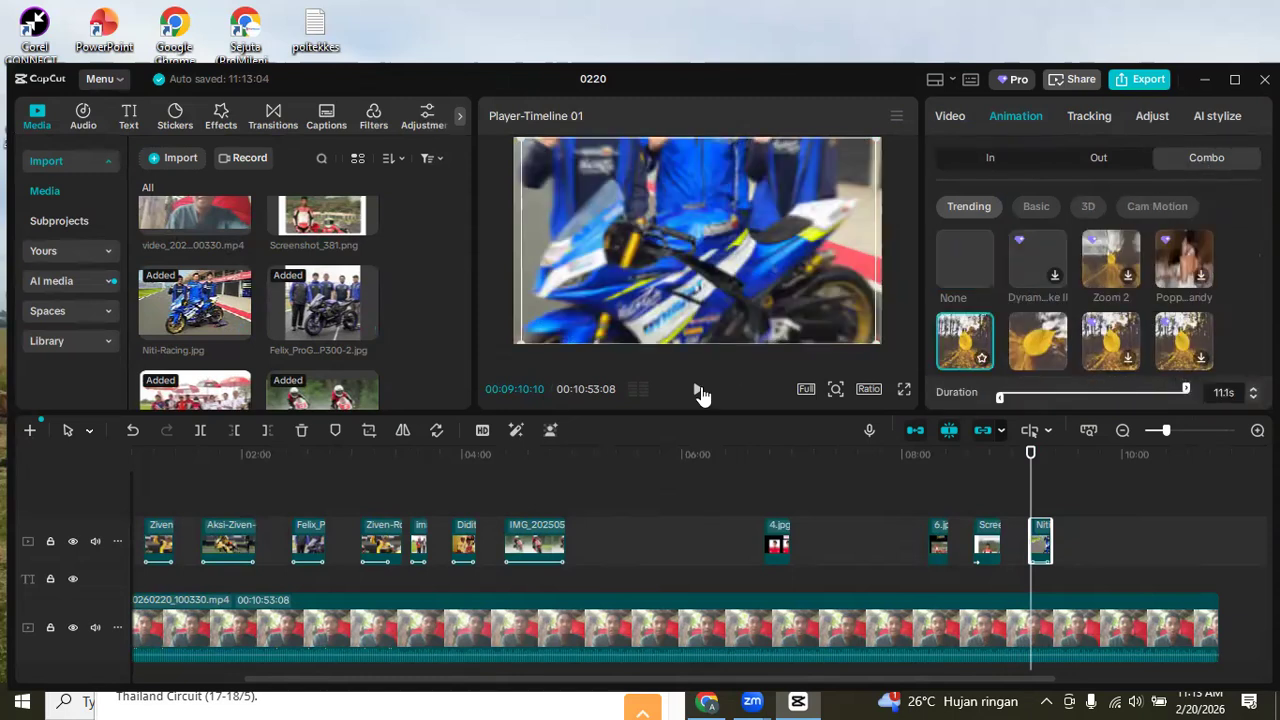
# Preview the animated Niti-Racing.jpg overlay and play the timeline on to 00:10:14:19.
pyautogui.click(699, 390)
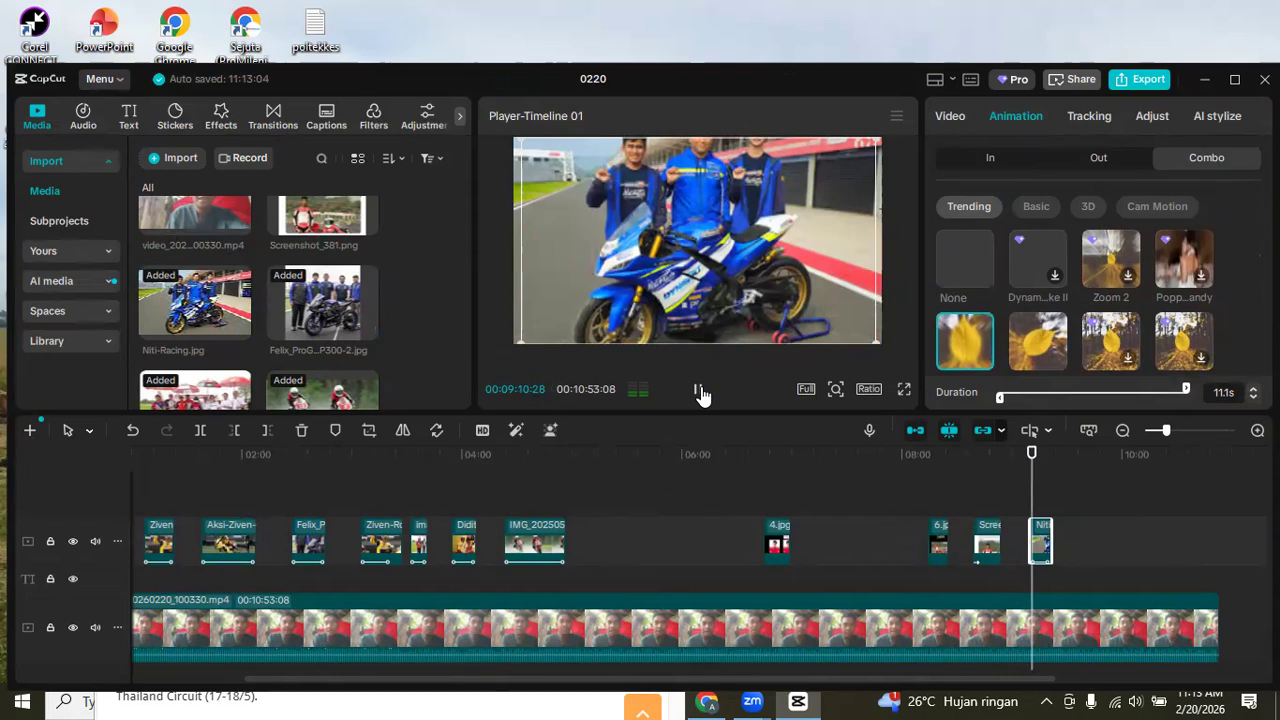
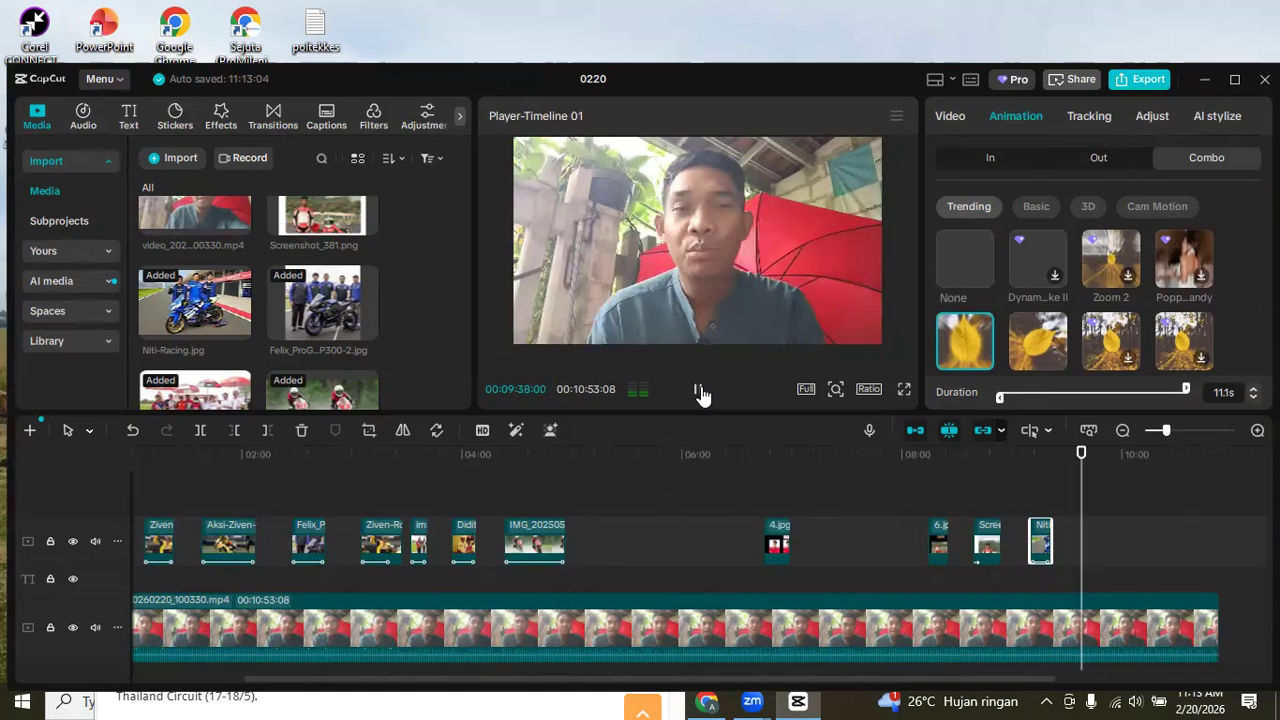
pyautogui.click(700, 392)
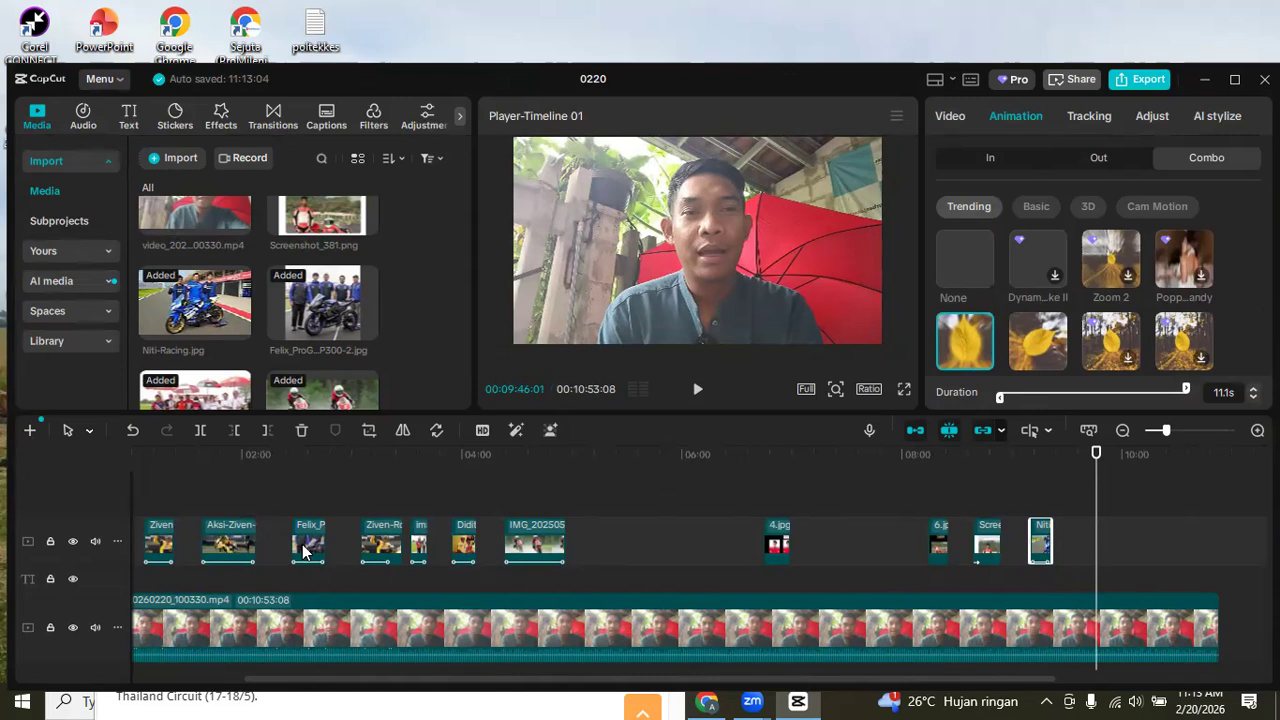
pyautogui.click(698, 394)
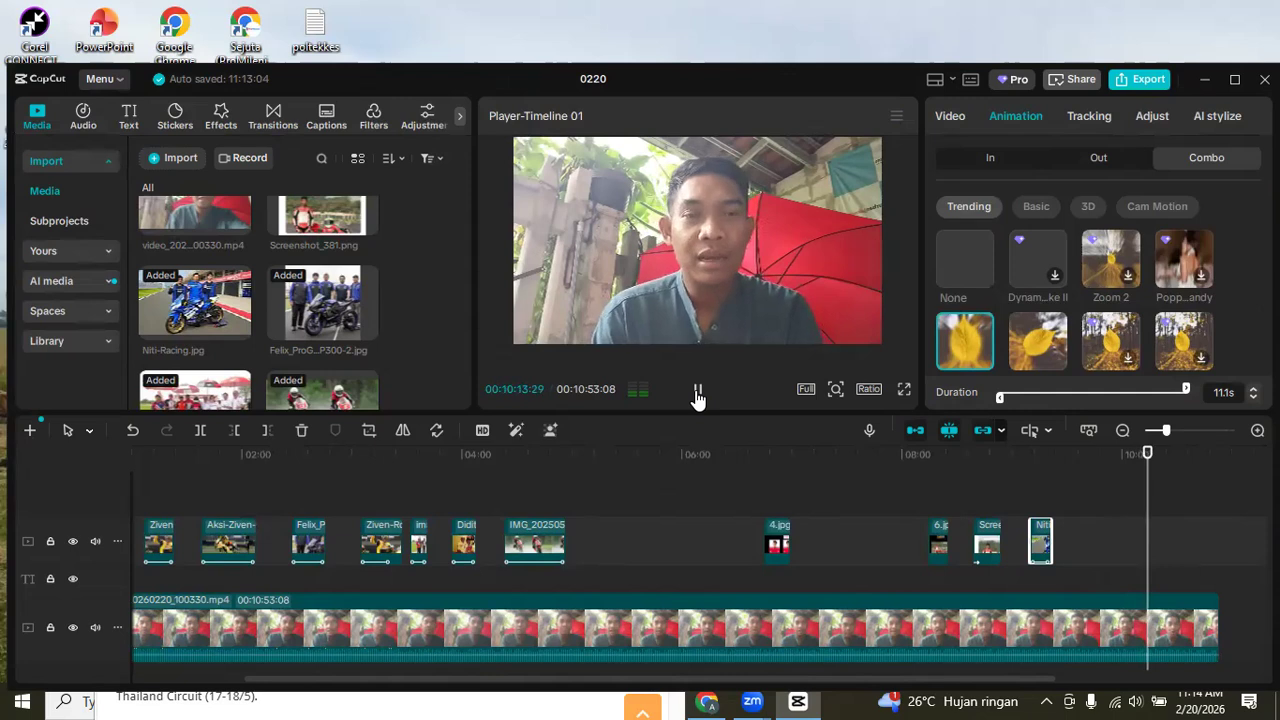
pyautogui.click(698, 397)
# Place the IMG_20250 photo of two racers on the overlay track at 00:10:14:19 and play past it to 00:10:22:01.
pyautogui.scroll(-2, 407, 319)
pyautogui.moveTo(360, 322); pyautogui.dragTo(1150, 535)
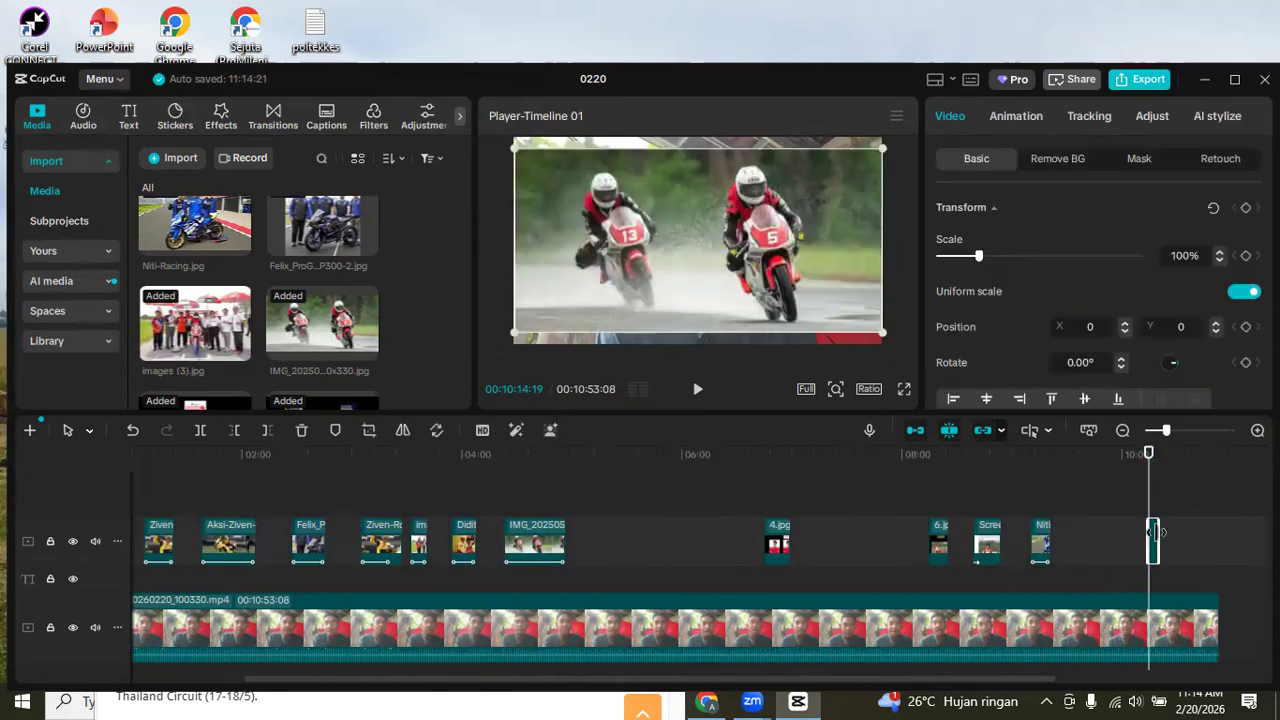
pyautogui.click(700, 393)
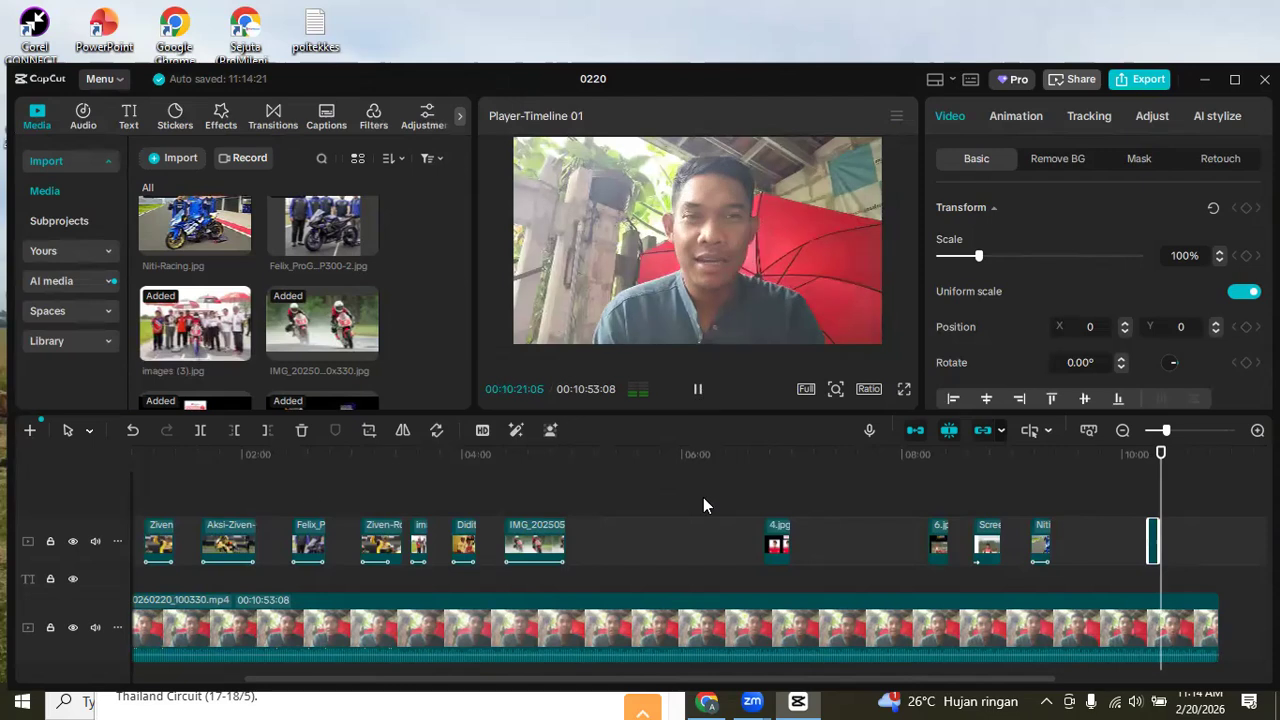
pyautogui.press('space')
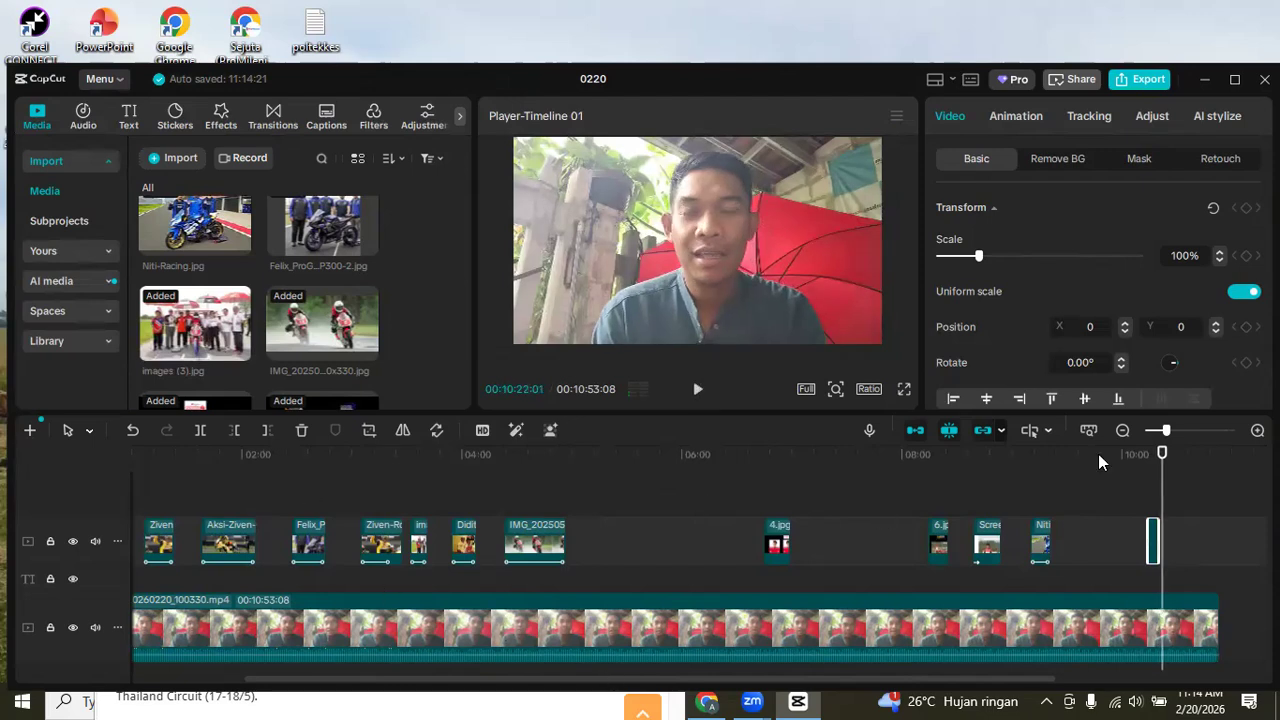
pyautogui.click(1122, 431)
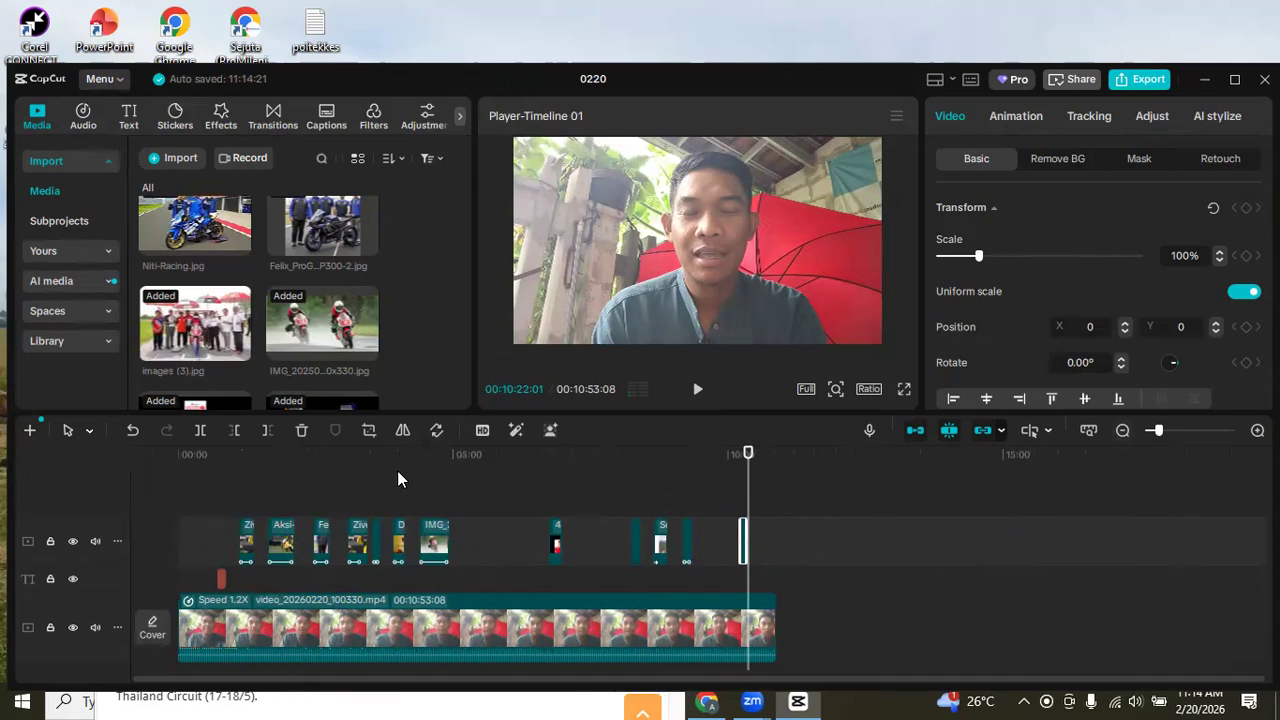
# Search the video effects for White cloud and add Snow Dust across the full video, up to 00:10:53:08.
pyautogui.click(213, 120)
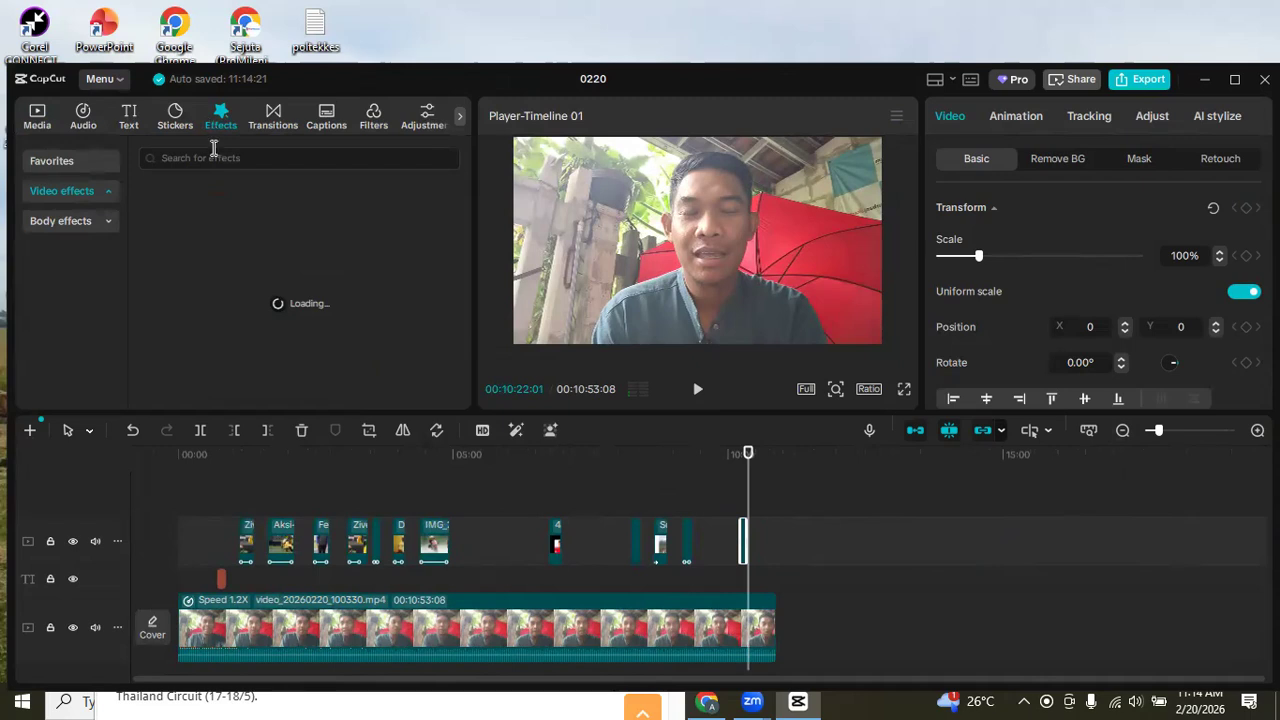
pyautogui.click(215, 157)
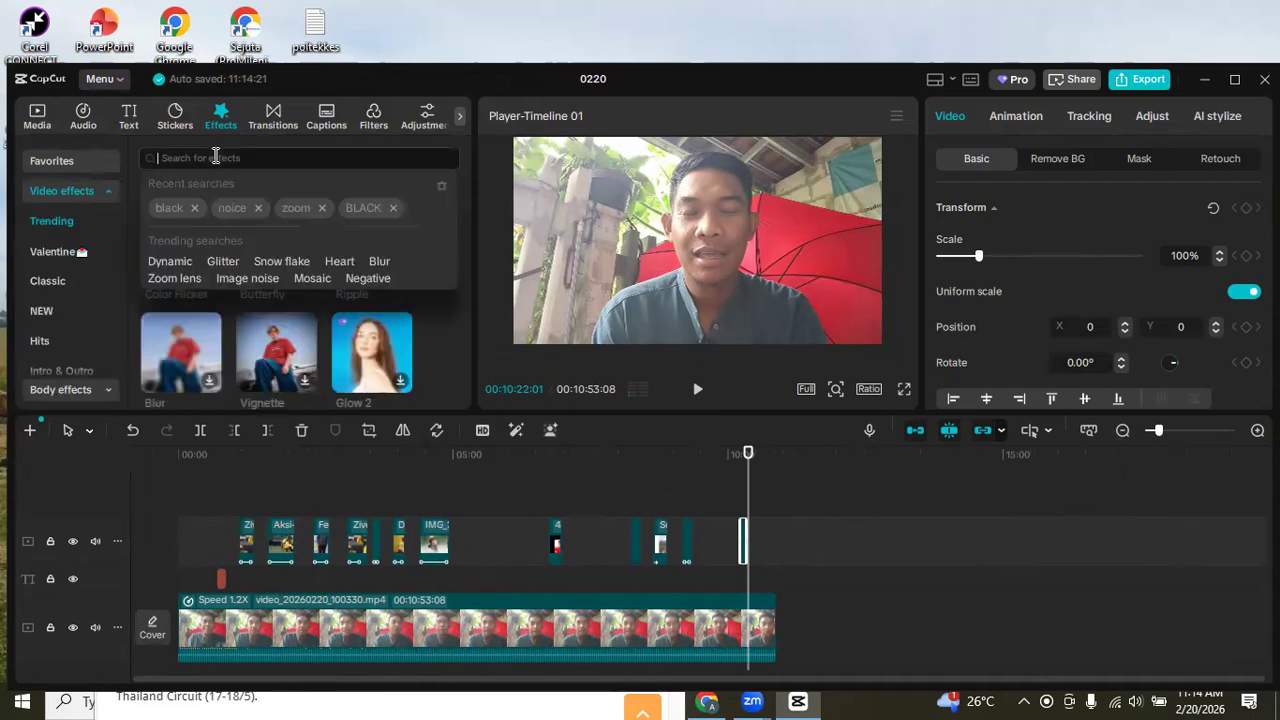
pyautogui.write('white')
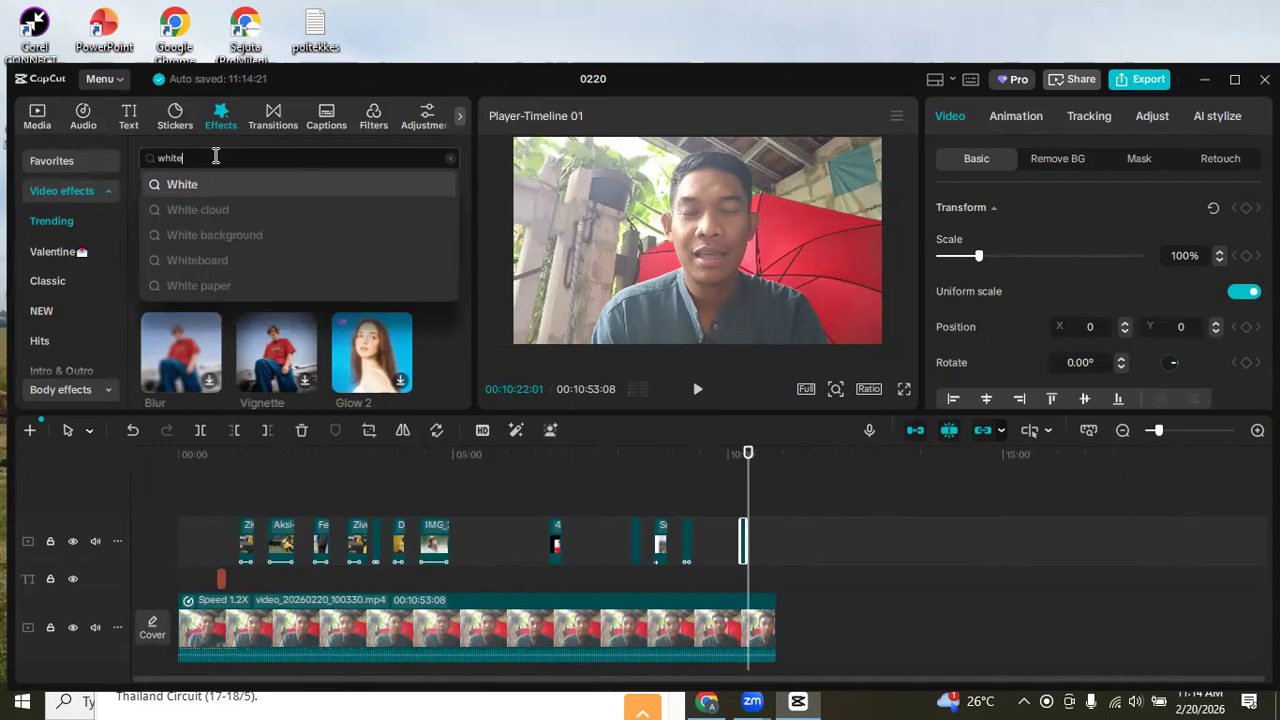
pyautogui.click(216, 216)
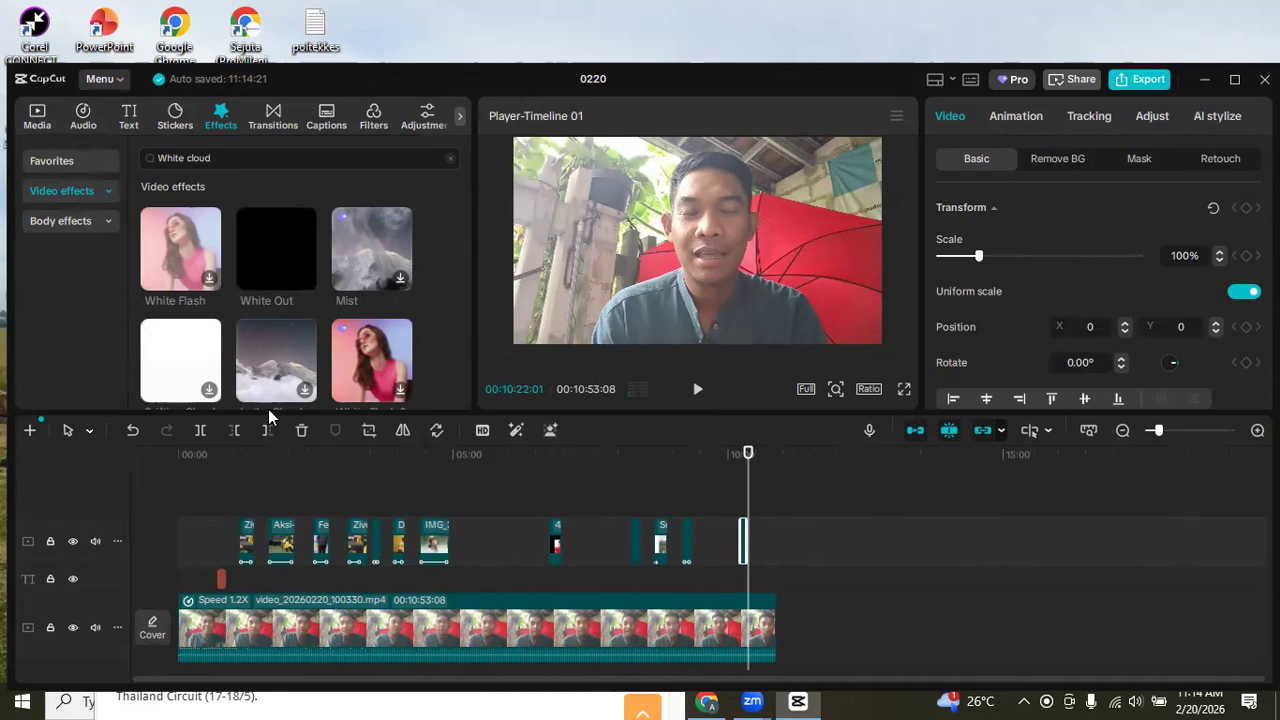
pyautogui.scroll(-1, 242, 340)
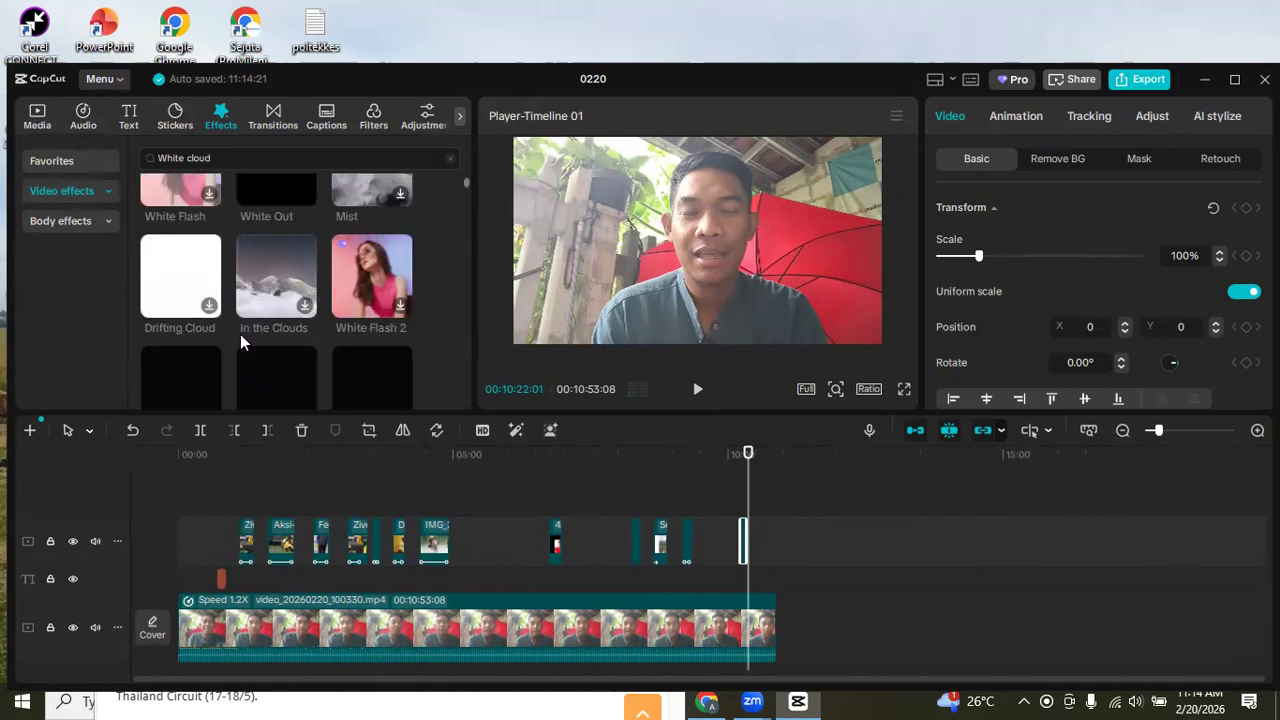
pyautogui.scroll(-1, 240, 340)
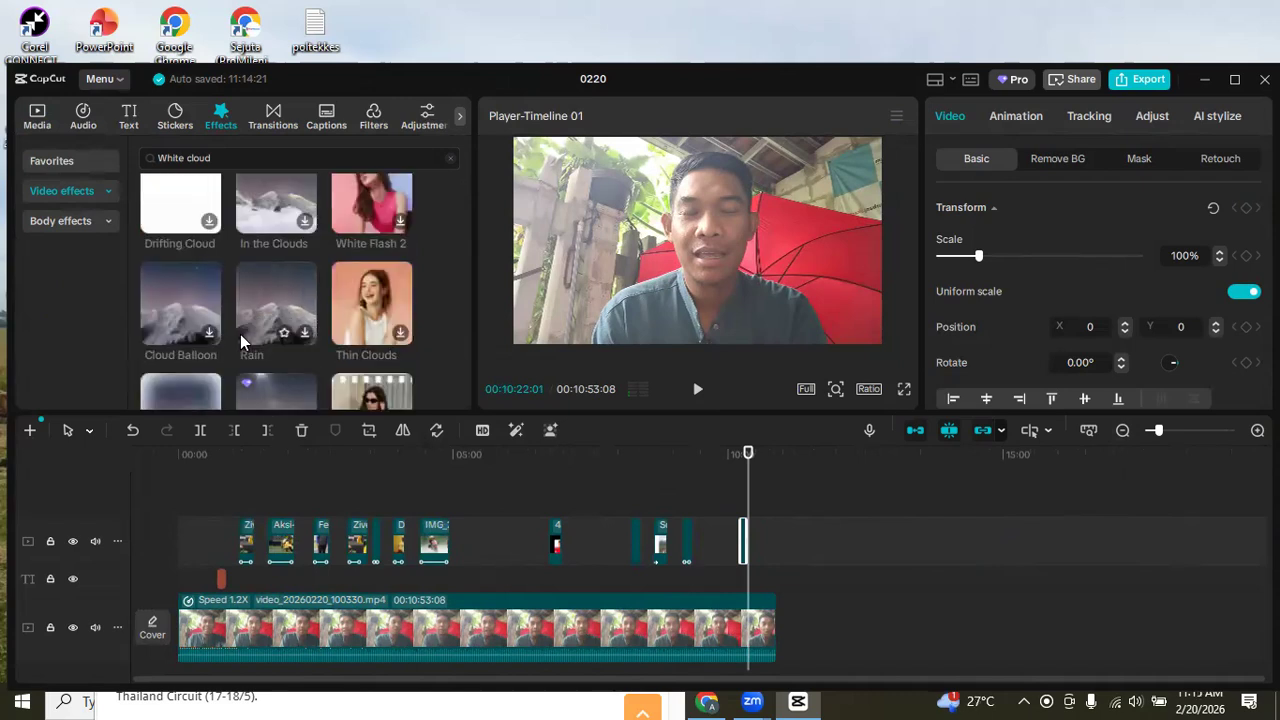
pyautogui.scroll(-2, 240, 334)
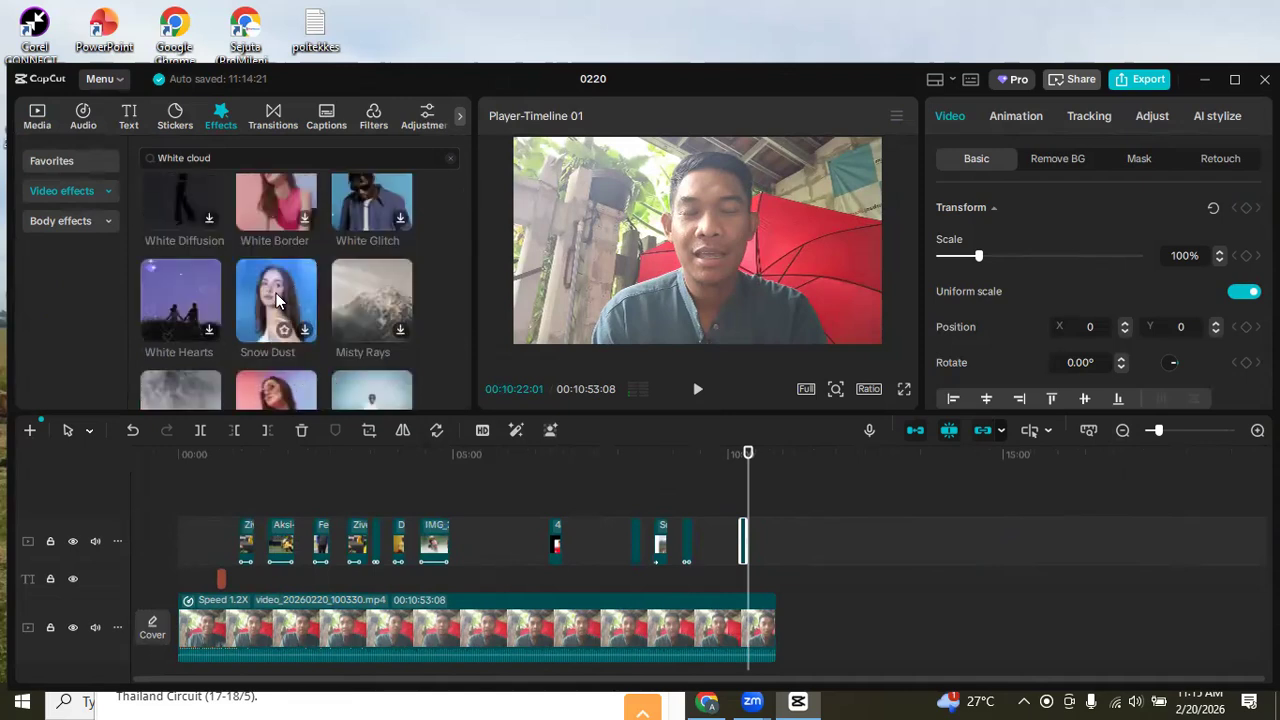
pyautogui.moveTo(272, 291)
pyautogui.mouseDown()
pyautogui.moveTo(262, 396)
pyautogui.moveTo(187, 500)
pyautogui.mouseUp()
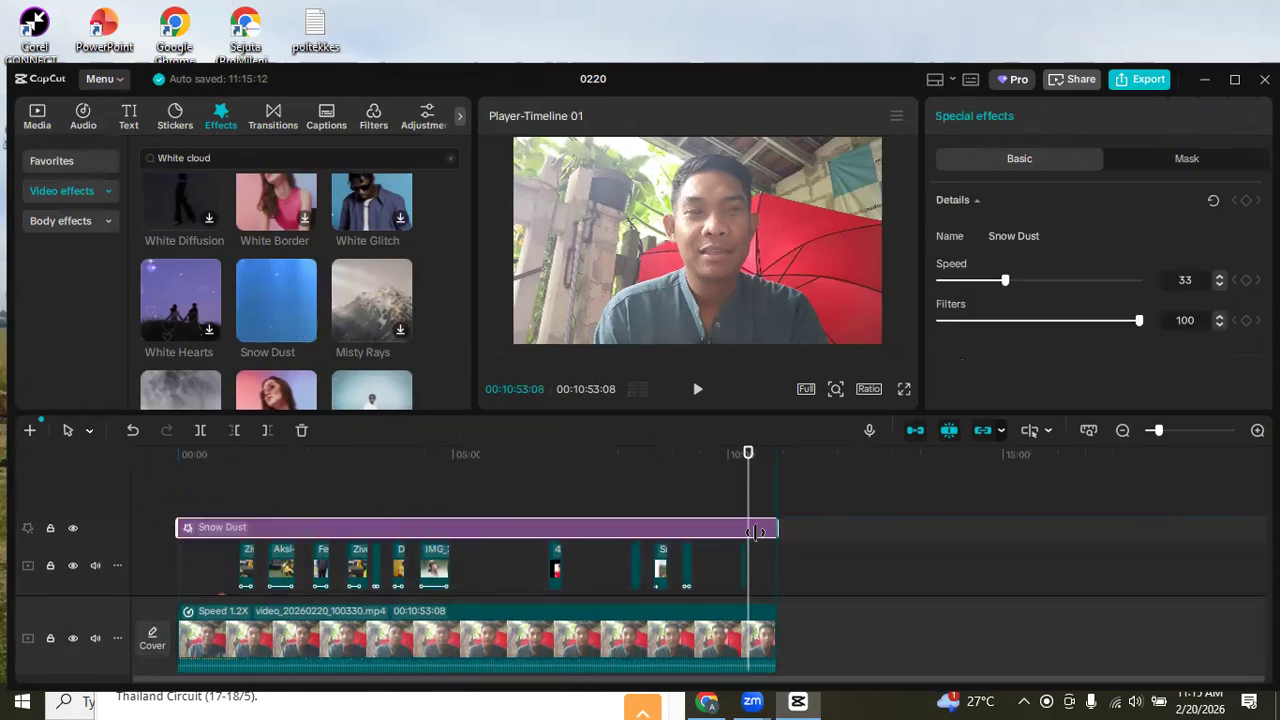
# Preview the Snow Dust effect from about 00:00:10:07 and delete it from the timeline.
pyautogui.click(188, 459)
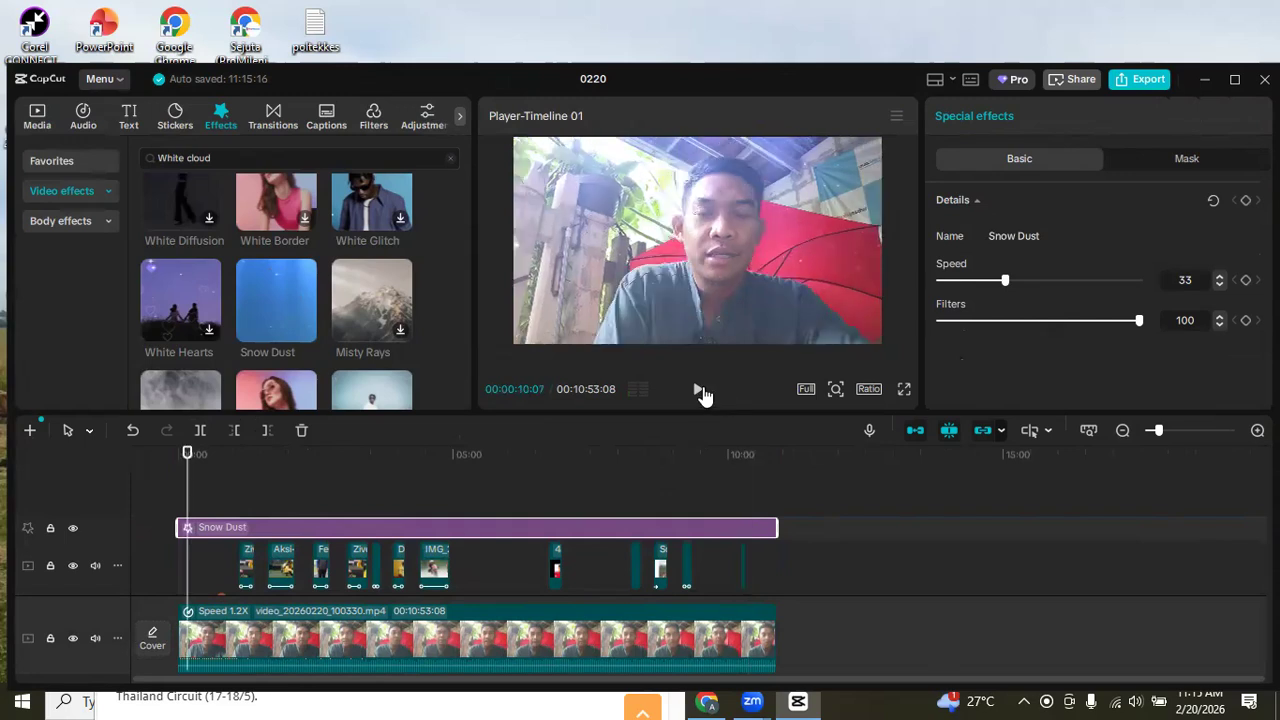
pyautogui.click(699, 390)
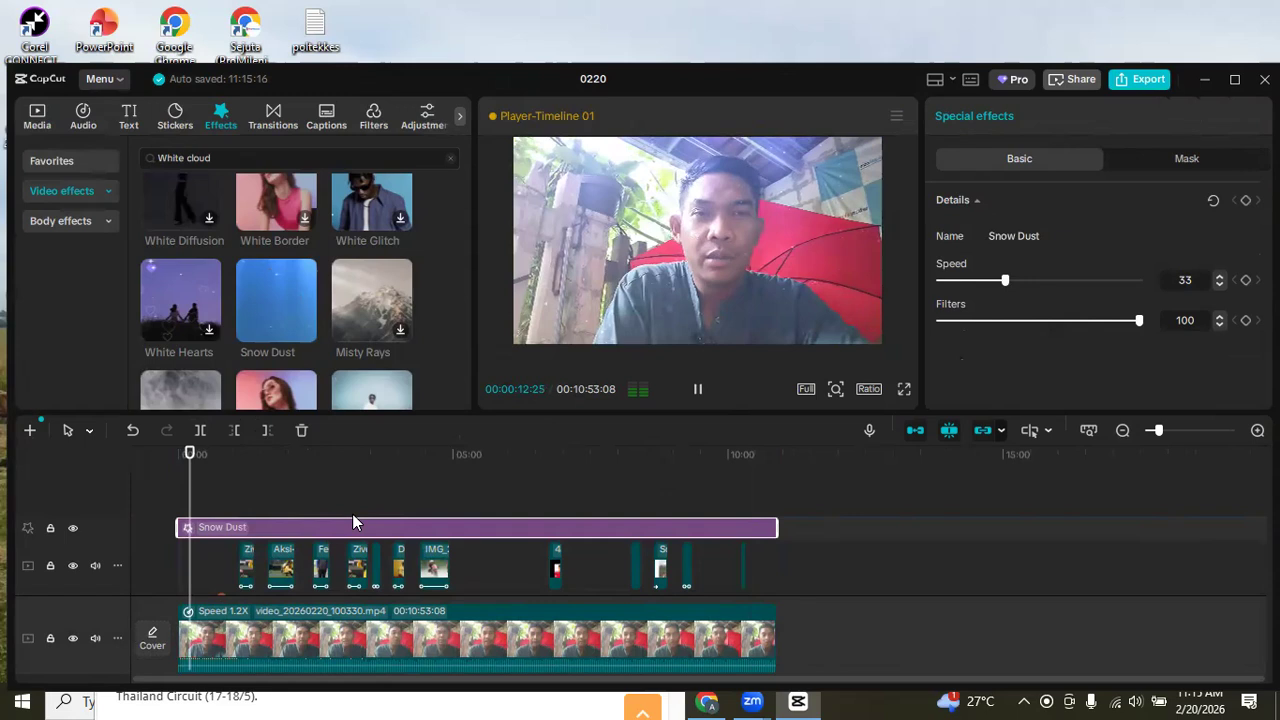
pyautogui.press('space')
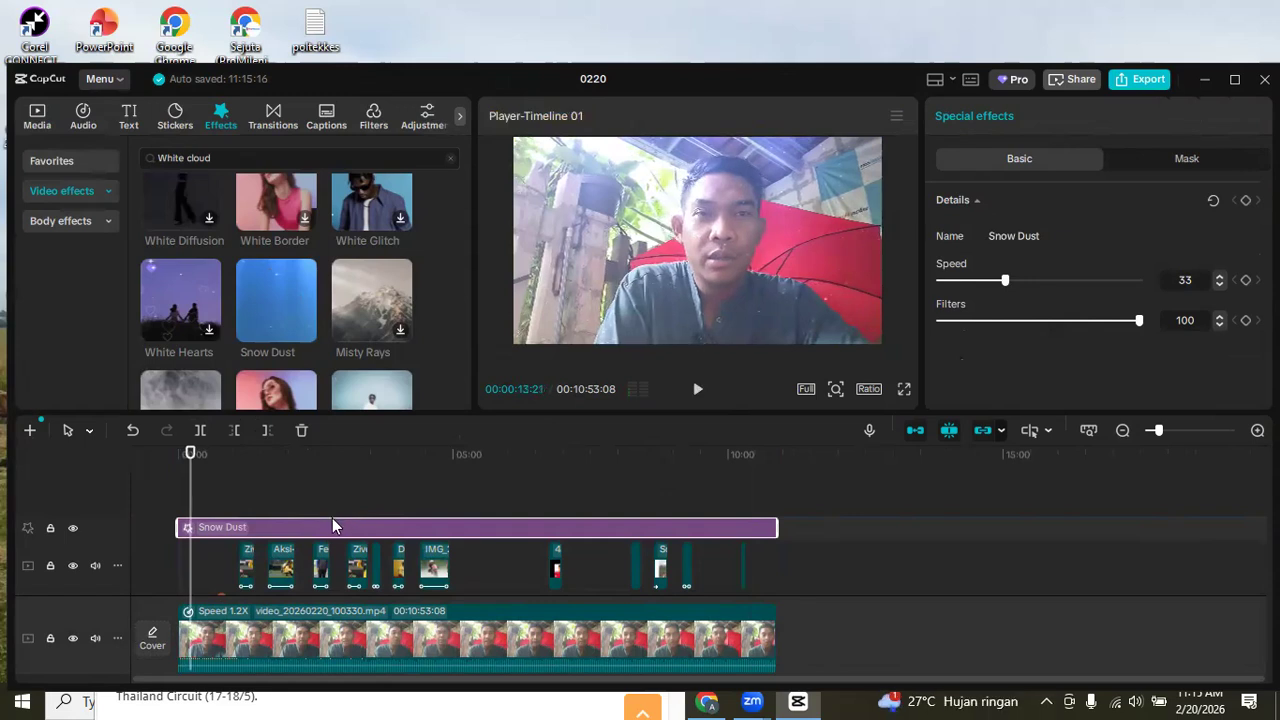
pyautogui.press('Delete')
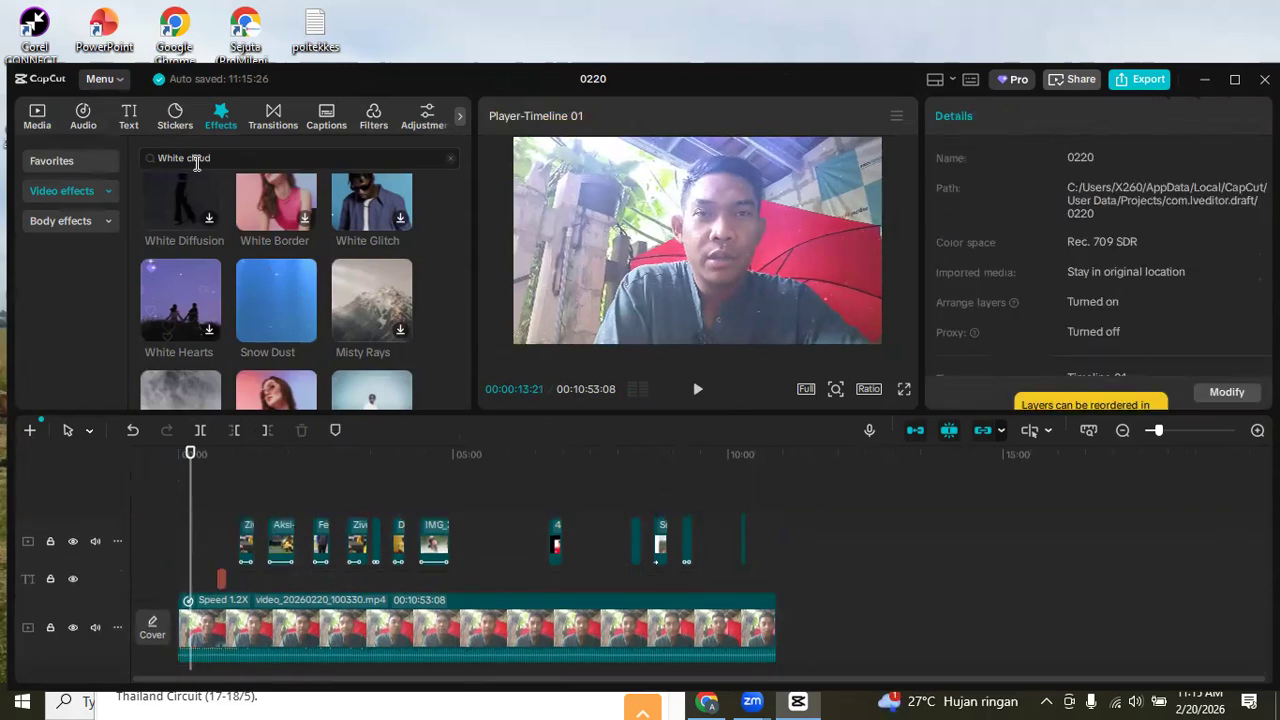
# Search the effects for Snow scene and apply Snow from the start of the video through to its end at 00:10:53:08.
pyautogui.click(141, 160)
pyautogui.write('snow')
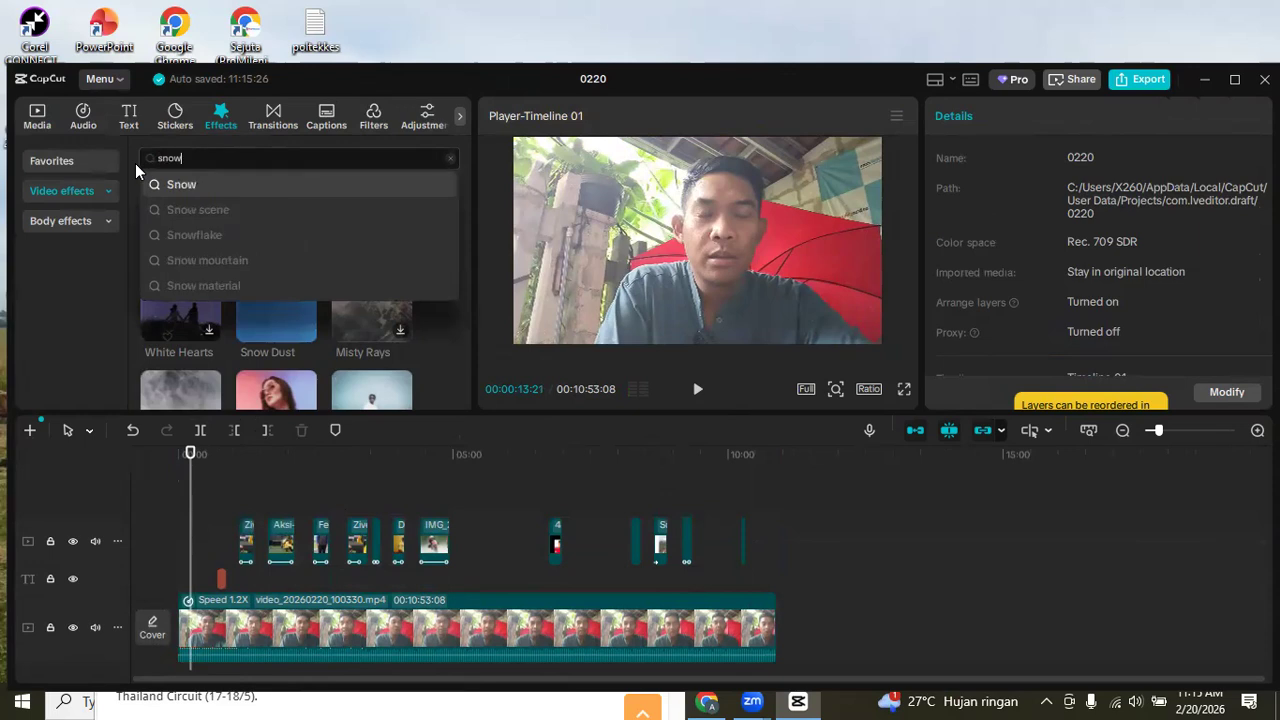
pyautogui.click(176, 208)
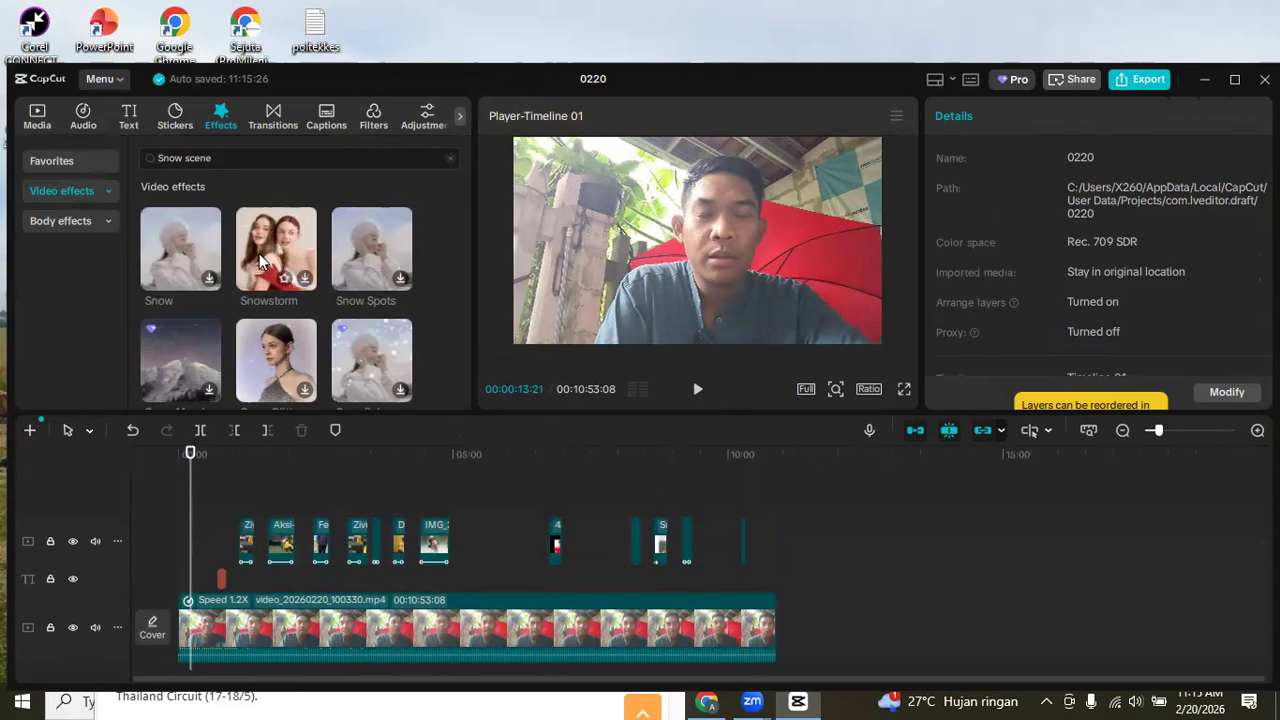
pyautogui.moveTo(180, 248); pyautogui.dragTo(181, 503)
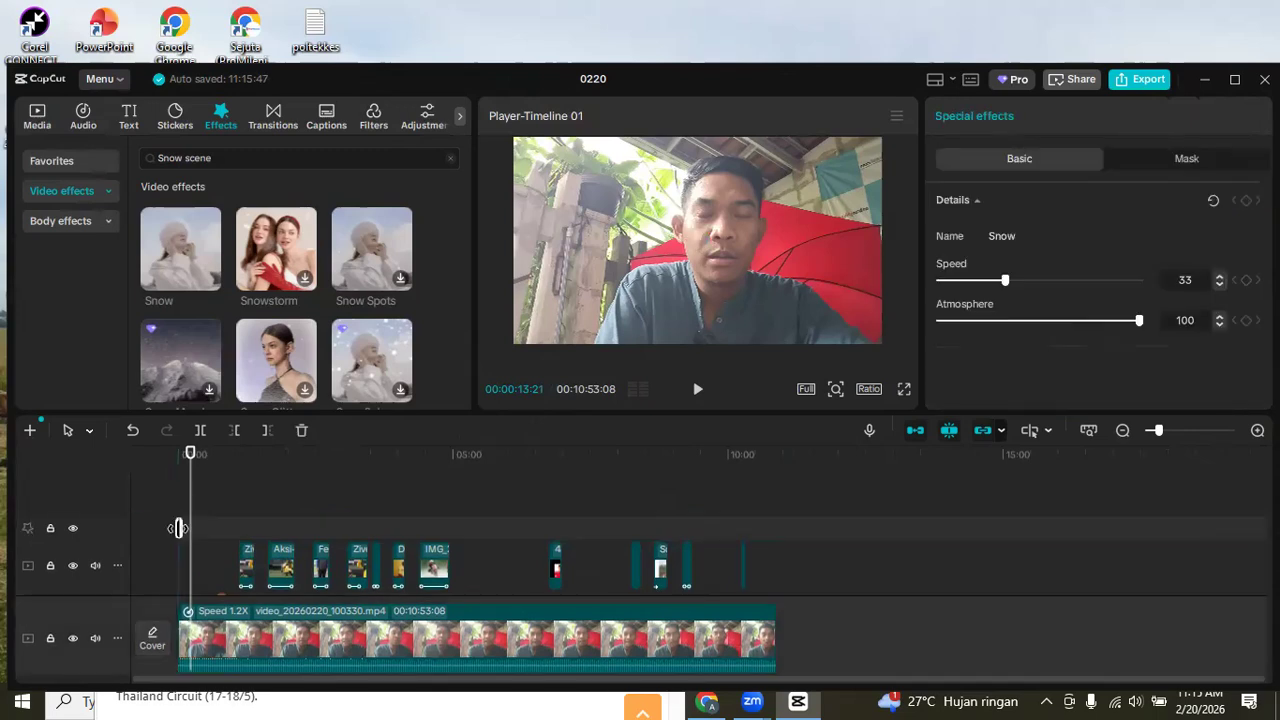
pyautogui.moveTo(193, 528); pyautogui.dragTo(268, 528)
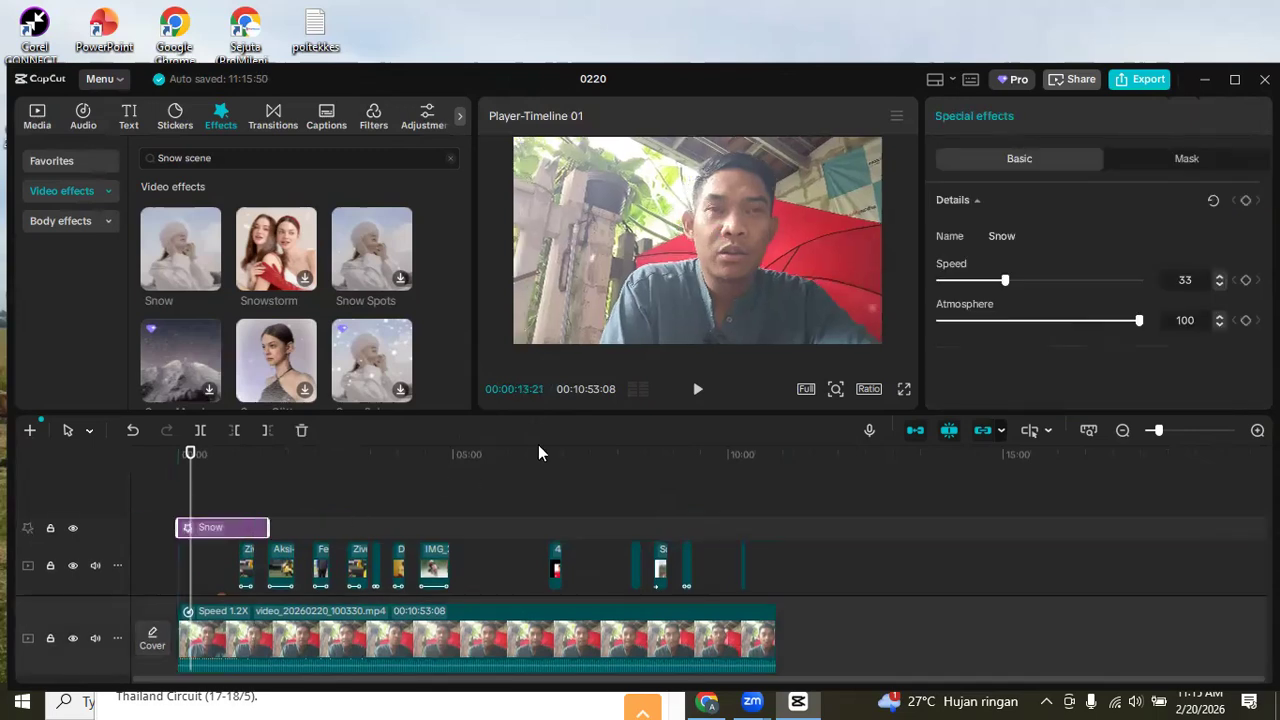
pyautogui.click(697, 392)
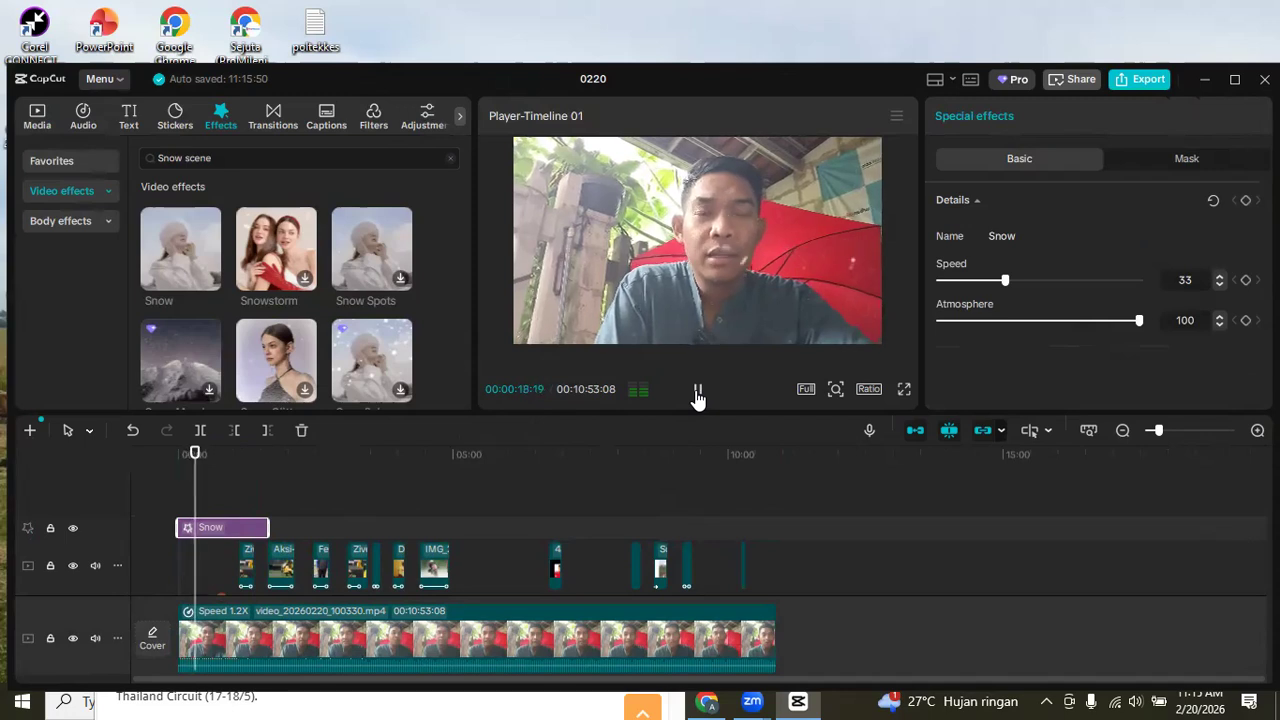
pyautogui.press('space')
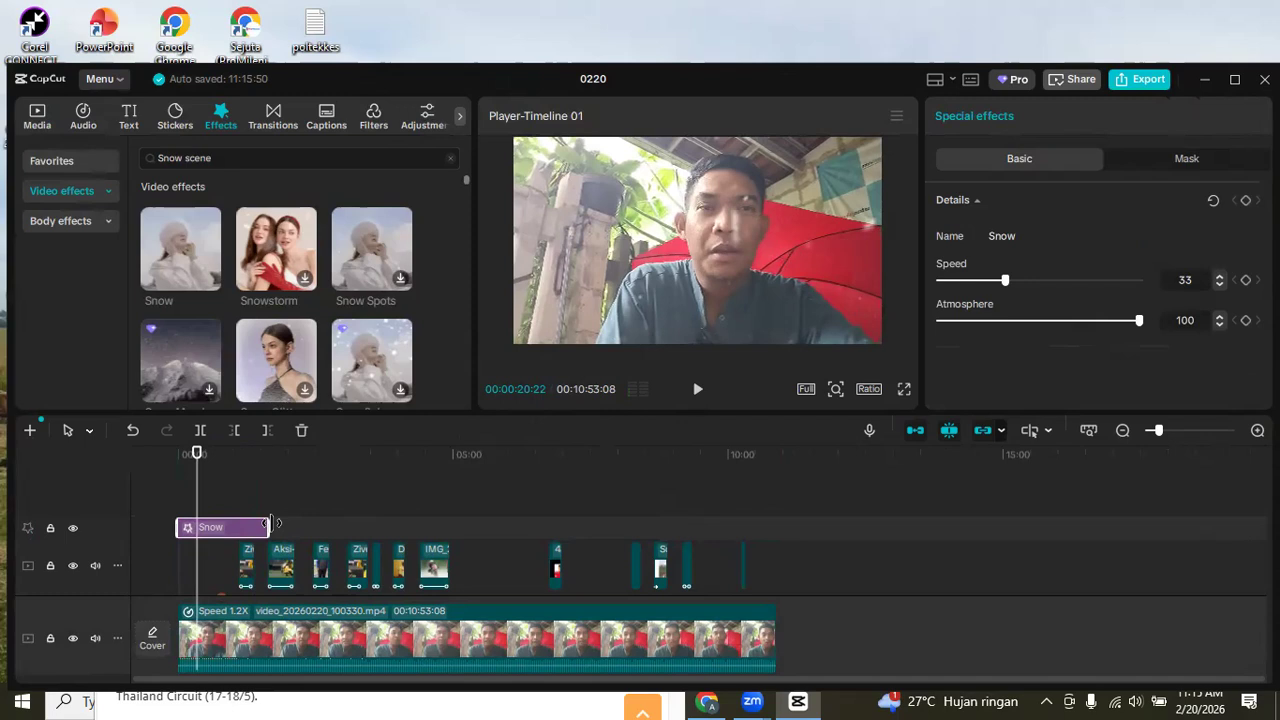
pyautogui.moveTo(404, 525); pyautogui.dragTo(777, 538)
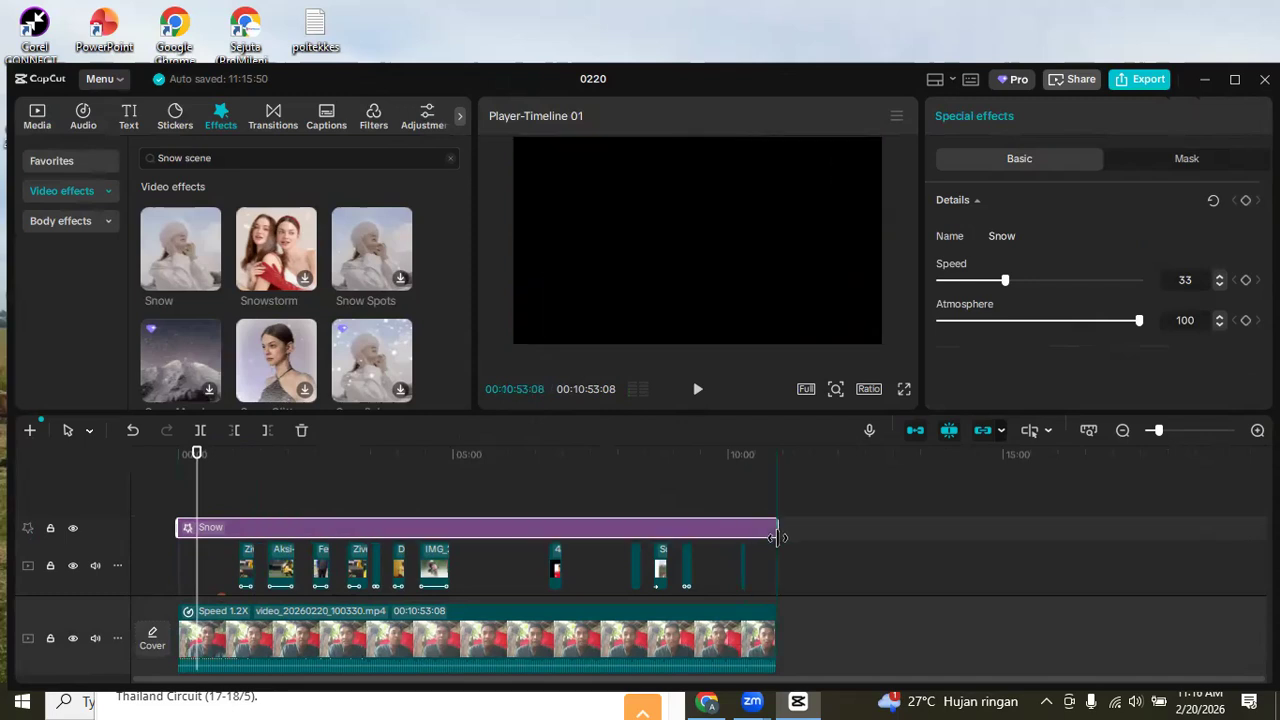
# Preview the Snow effect around 00:09:36:15 and over the Niti-Racing.jpg overlay from 00:09:10:10.
pyautogui.click(705, 450)
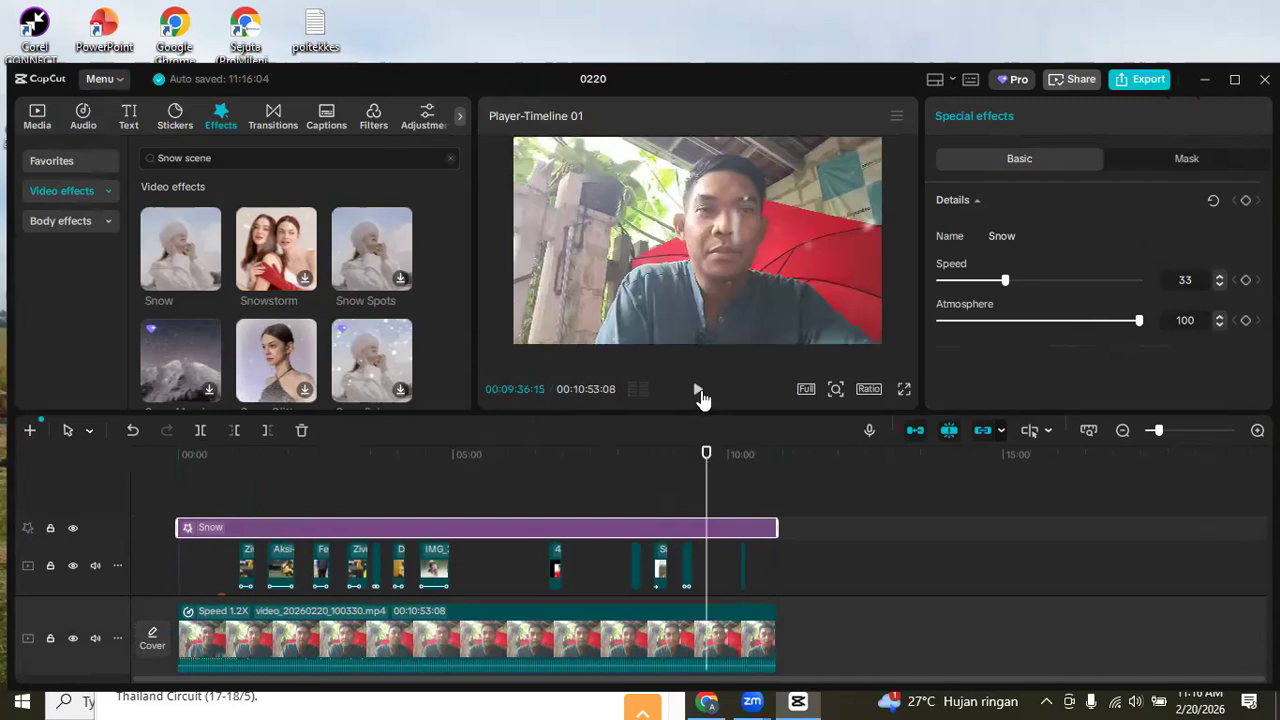
pyautogui.press('space')
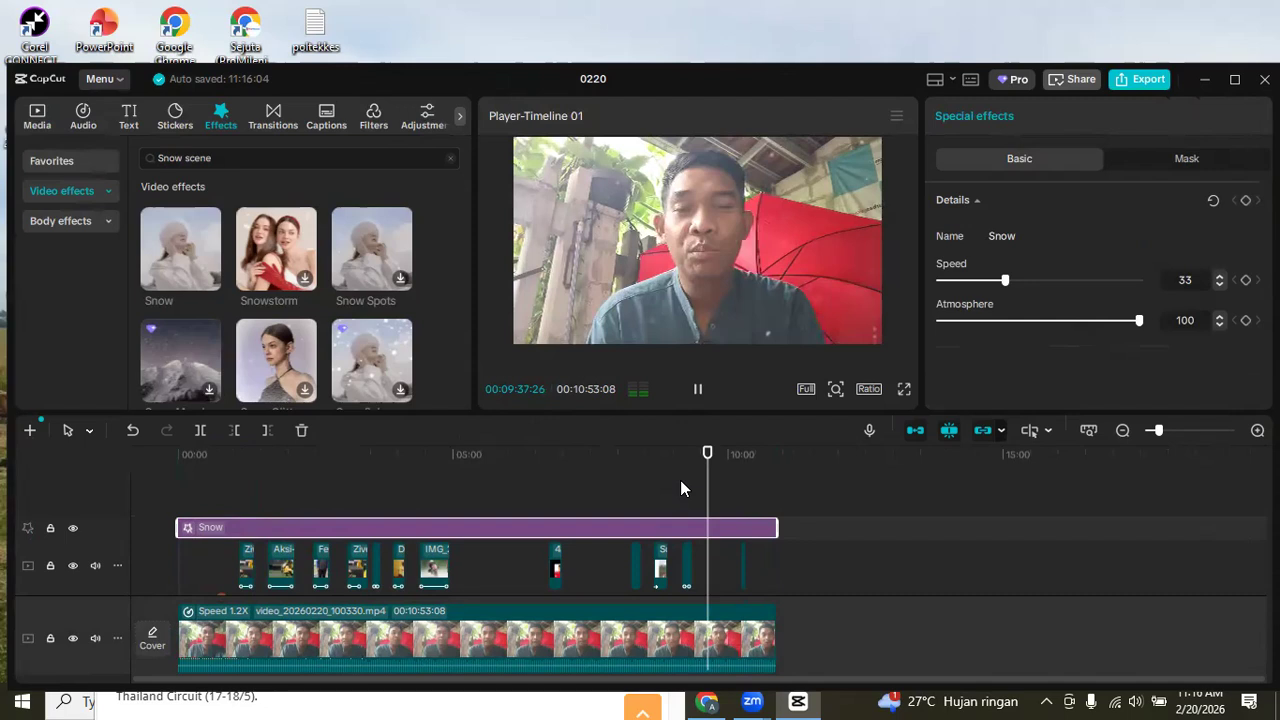
pyautogui.click(682, 457)
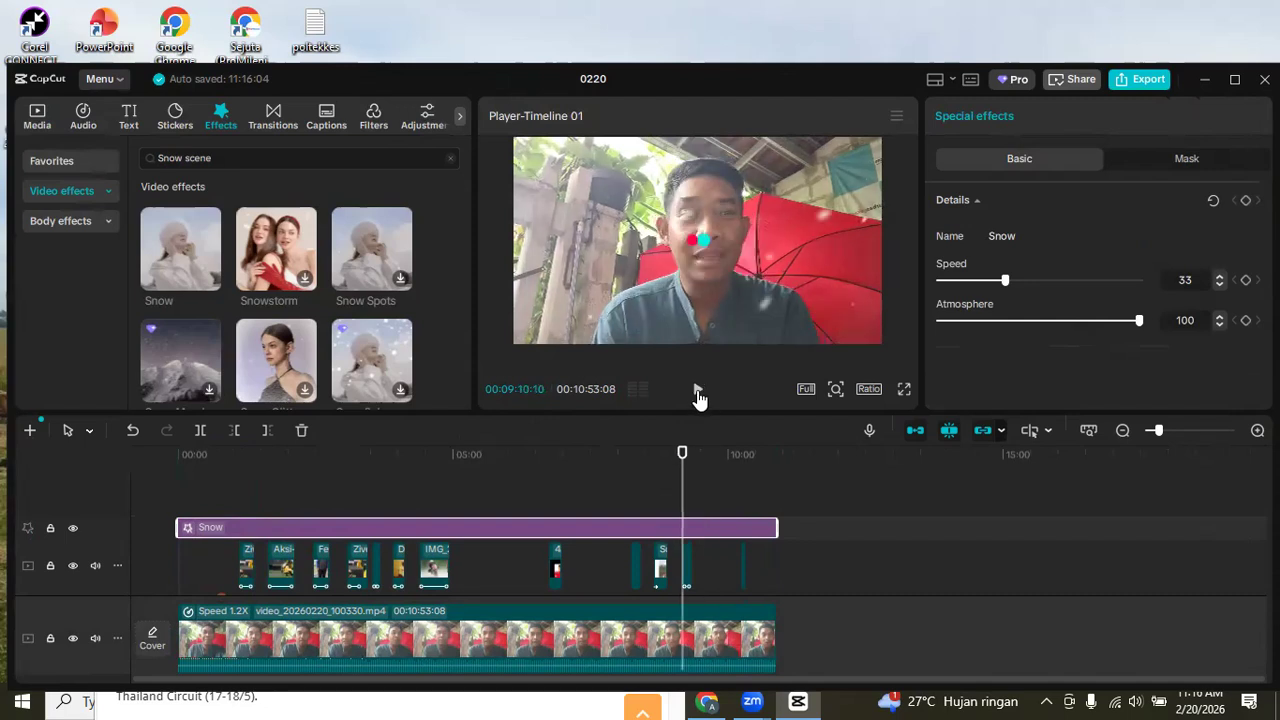
pyautogui.click(699, 398)
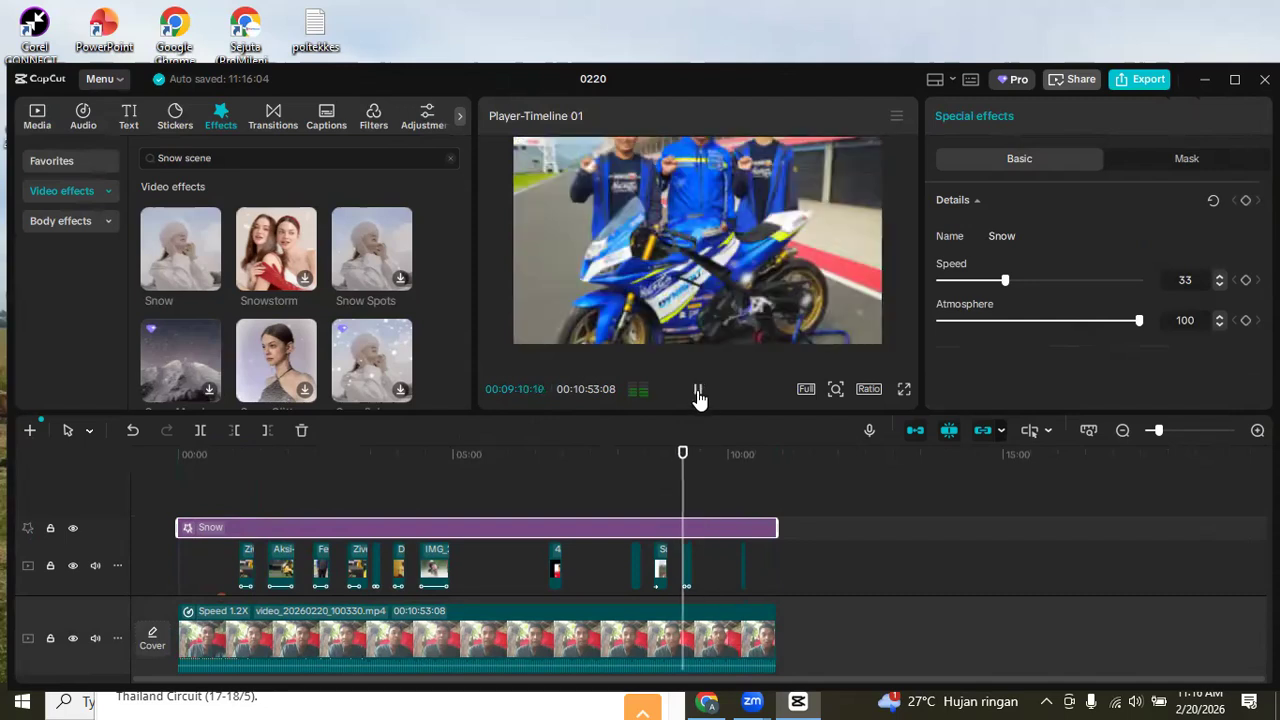
pyautogui.click(698, 391)
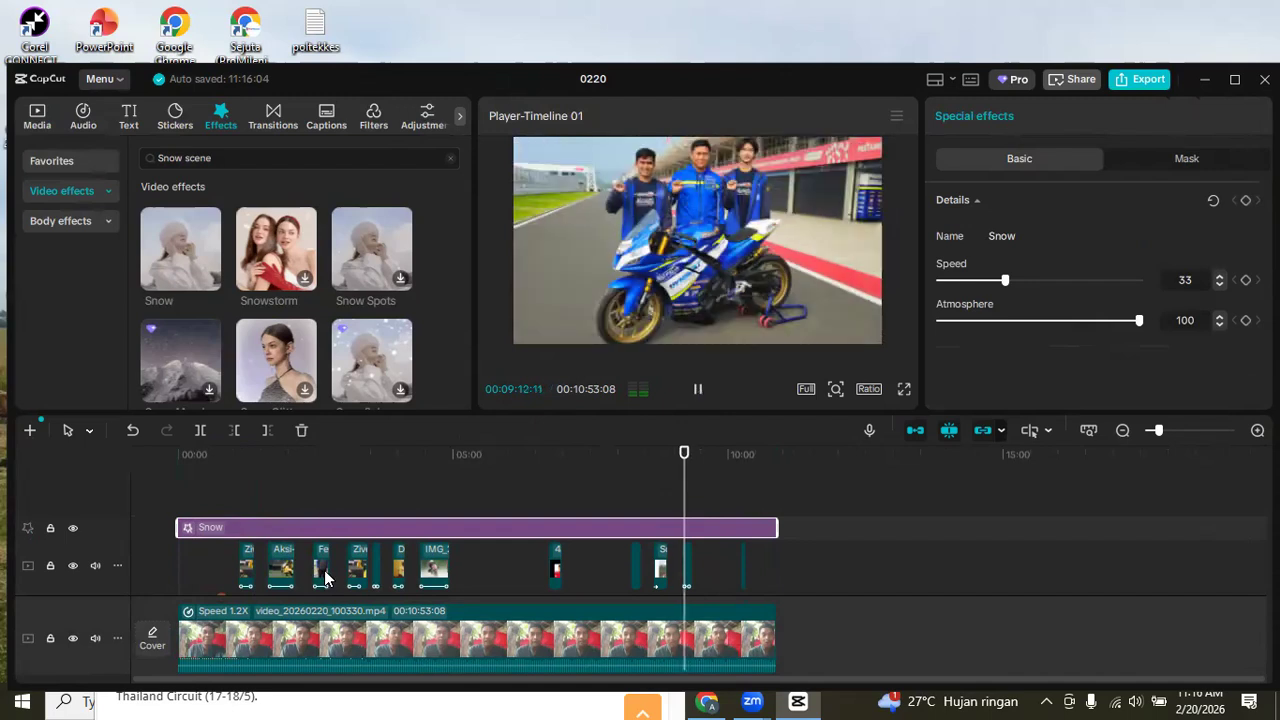
pyautogui.scroll(-1, 326, 573)
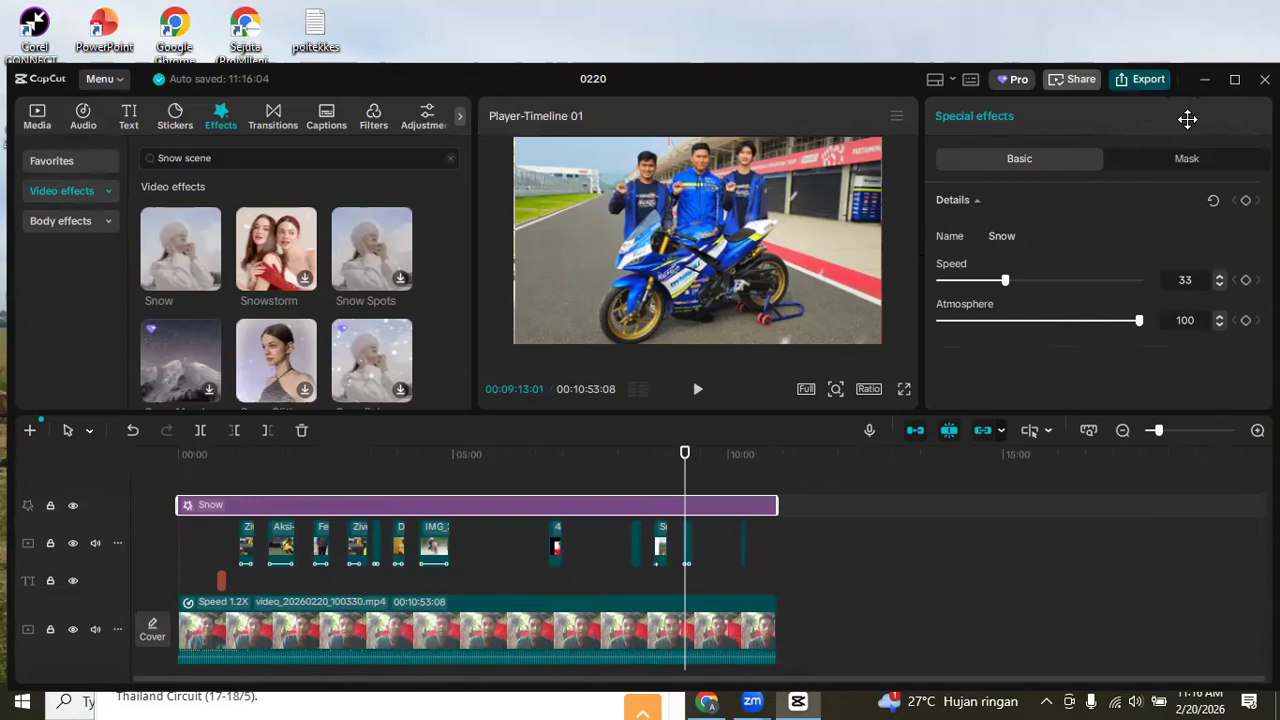
# Open and cancel the export settings, and delete WhatsApp Video 2026-02-19 at 21.25.43 (1) from the Downloads folder in File Explorer.
pyautogui.hotkey('ctrl', 'e')
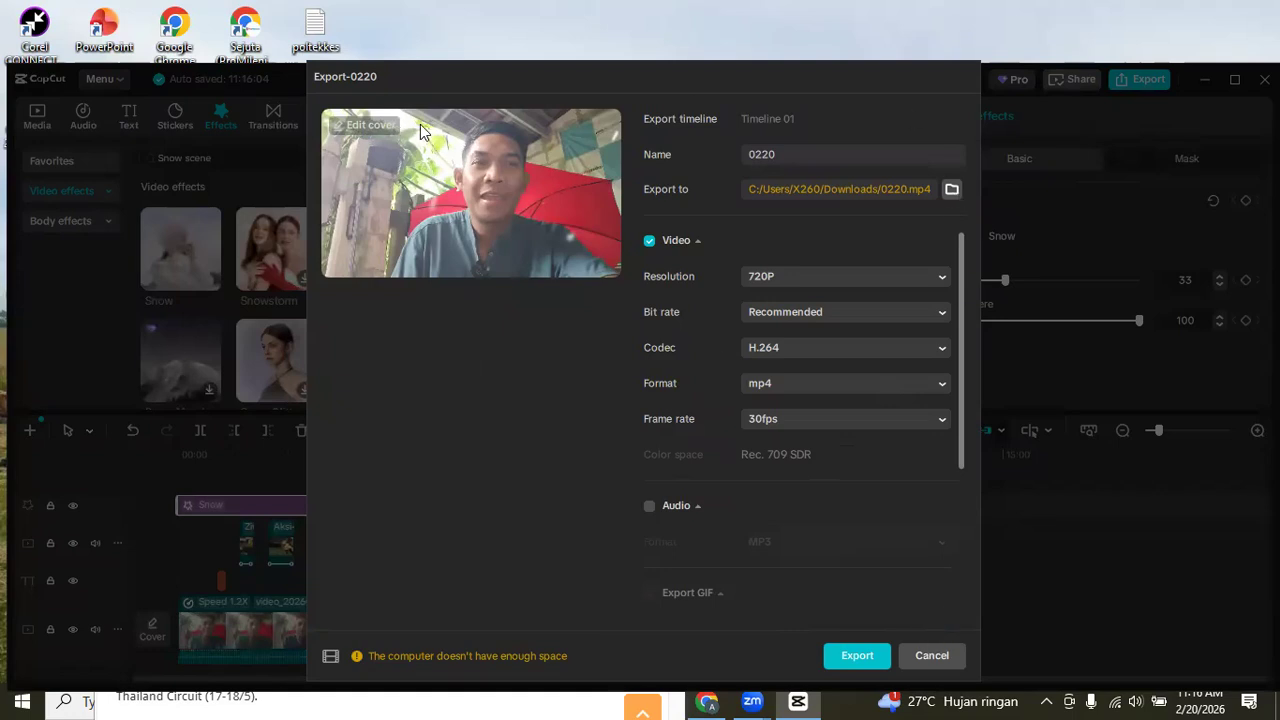
pyautogui.click(932, 657)
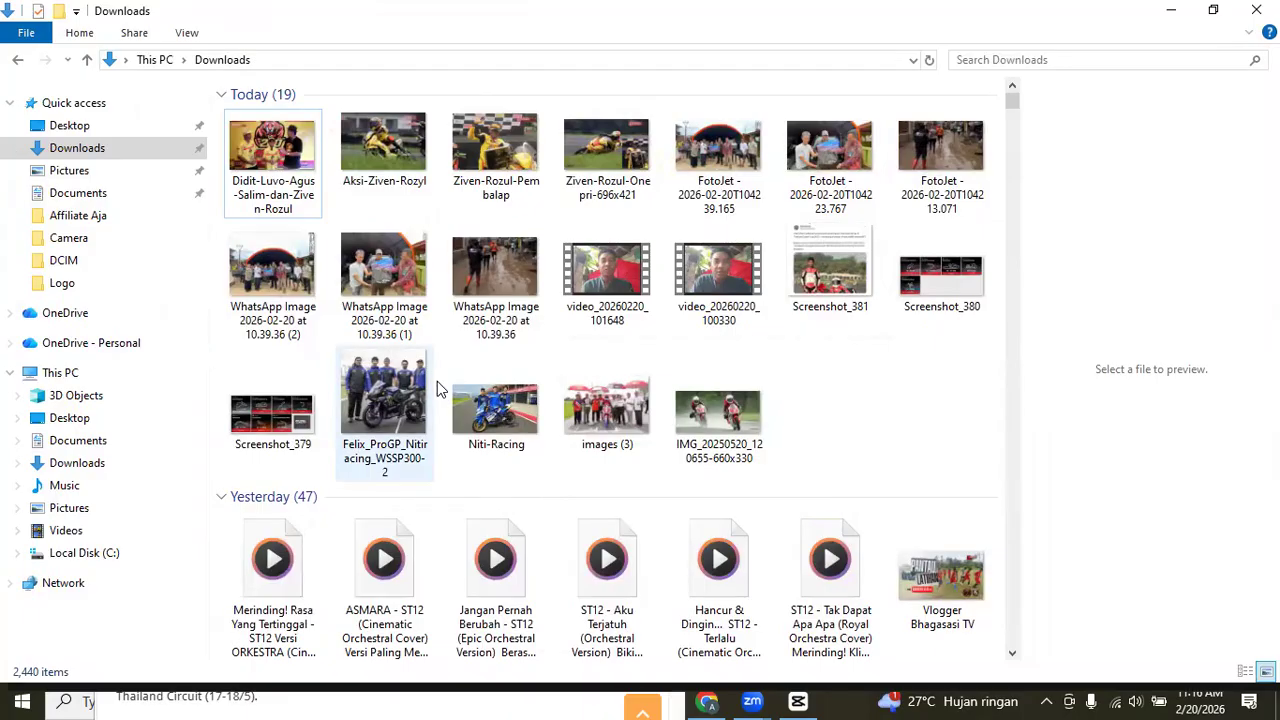
pyautogui.scroll(-2, 437, 381)
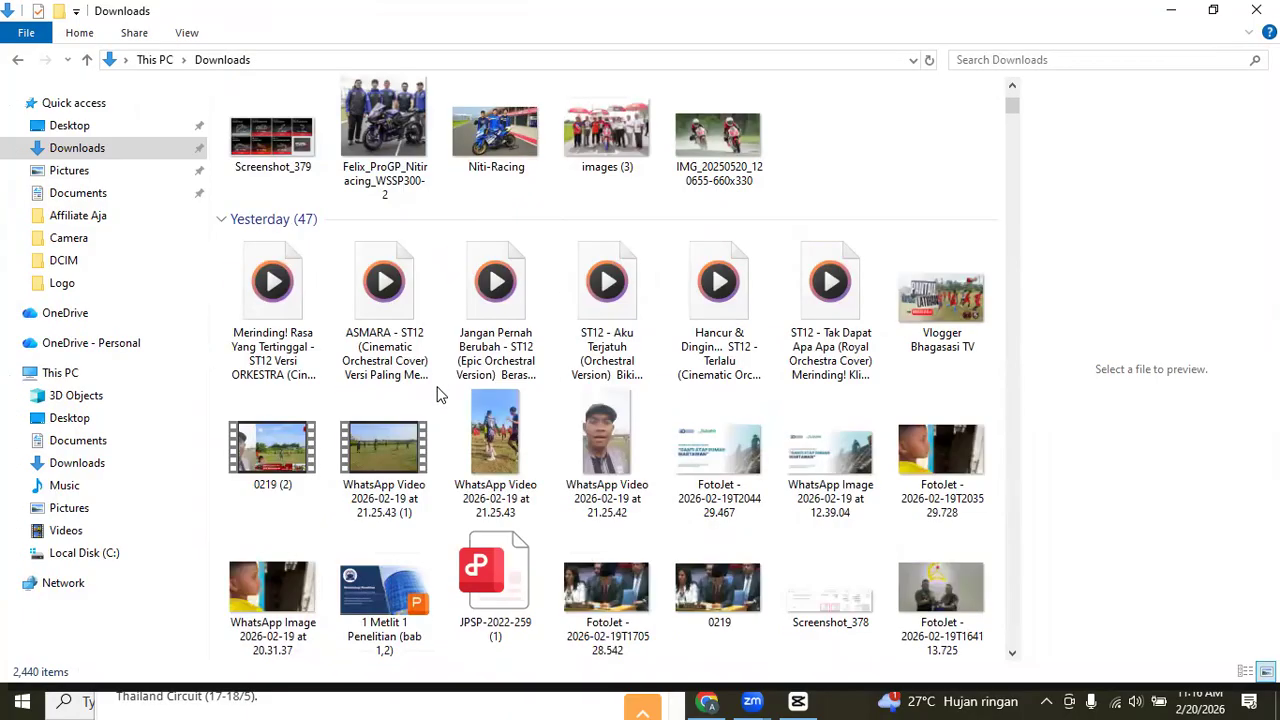
pyautogui.click(301, 472)
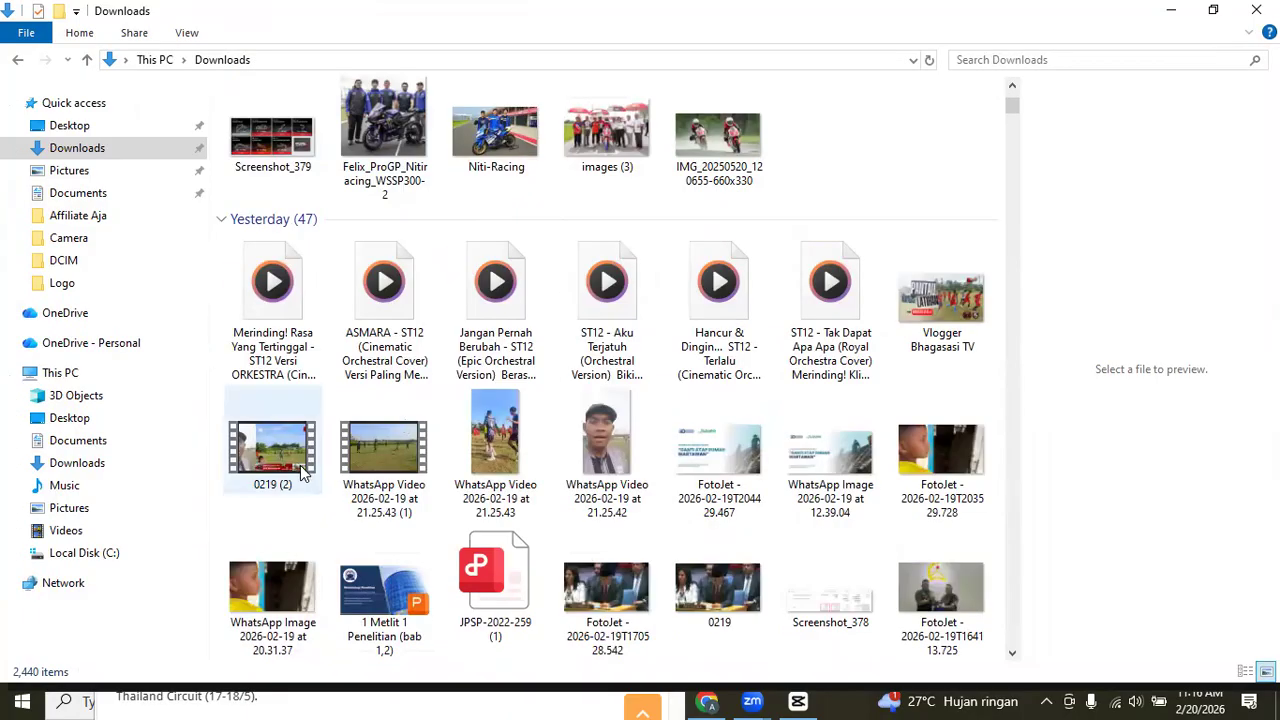
pyautogui.click(383, 469)
pyautogui.press('Delete')
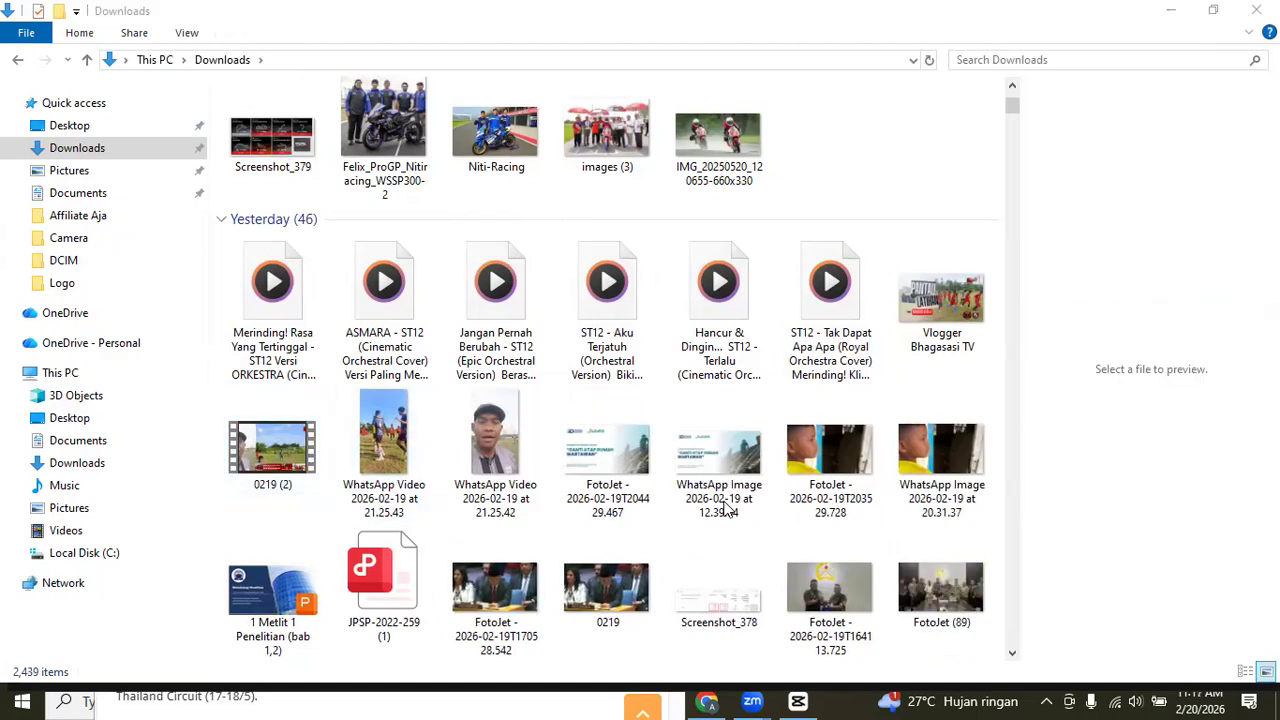
# Delete the videos 0219, (Clean) Prabowo Tiba di Washington DC and video_20260219_105352 from the Downloads folder.
pyautogui.scroll(-5, 694, 508)
pyautogui.click(382, 160)
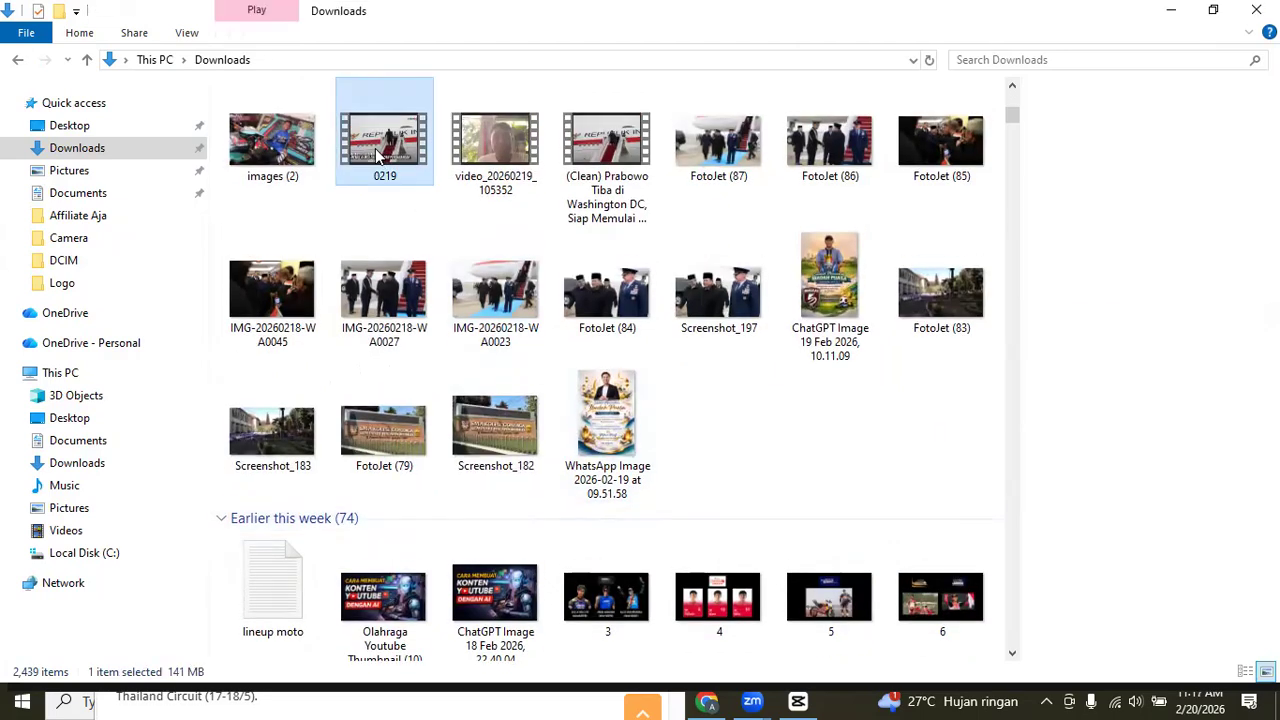
pyautogui.press('Delete')
pyautogui.click(510, 140)
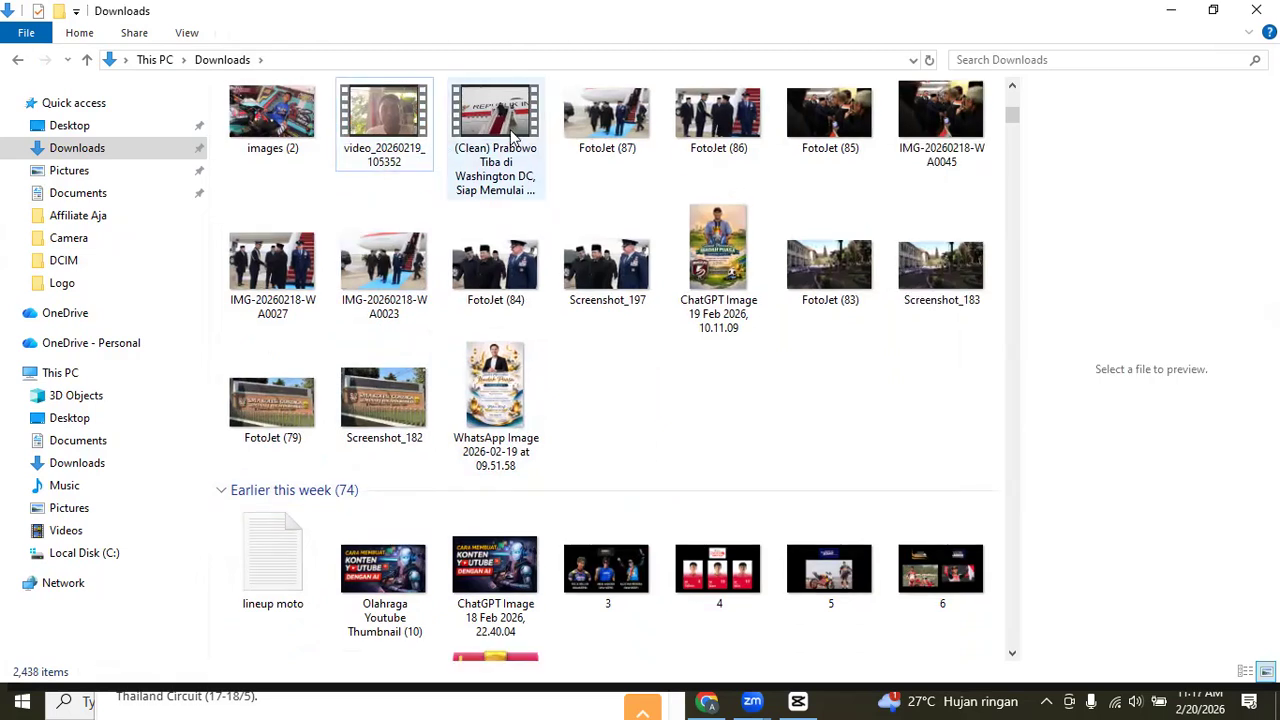
pyautogui.press('Delete')
pyautogui.click(397, 145)
pyautogui.press('Delete')
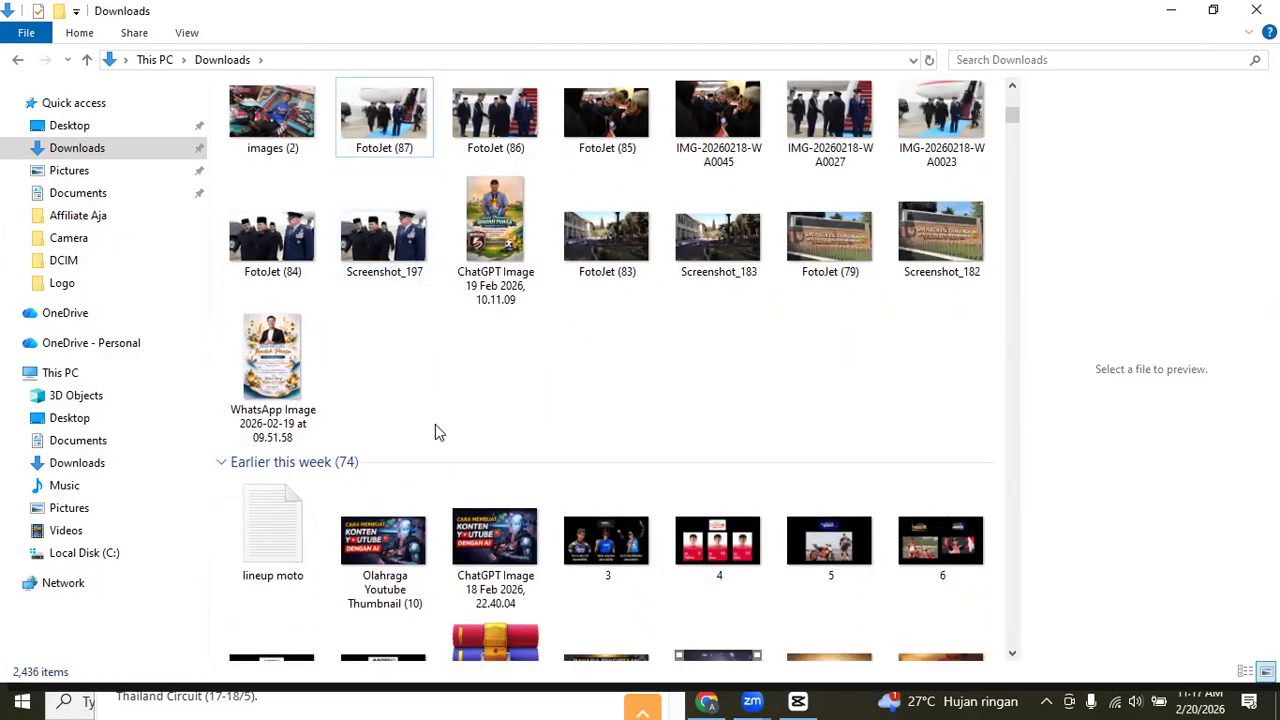
# Minimise File Explorer and CapCut to bring up the browser window with the indorekor.com article.
pyautogui.scroll(10, 434, 424)
pyautogui.click(1172, 12)
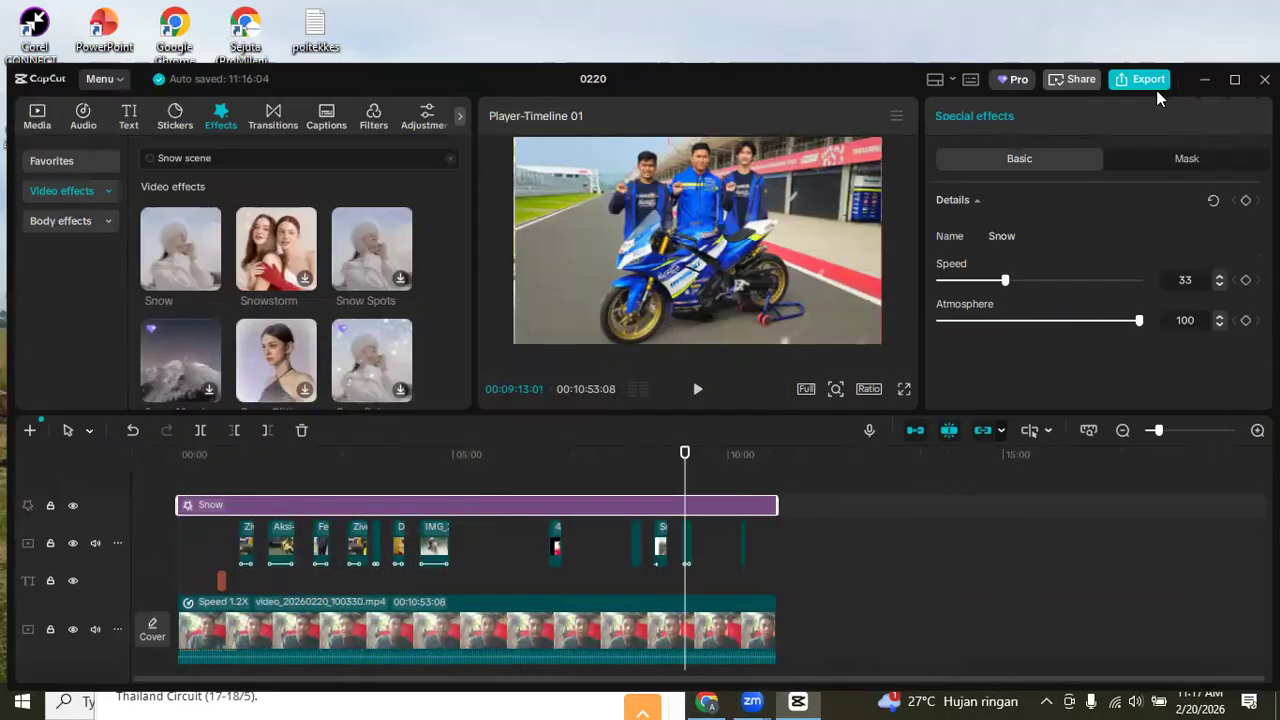
pyautogui.click(1205, 79)
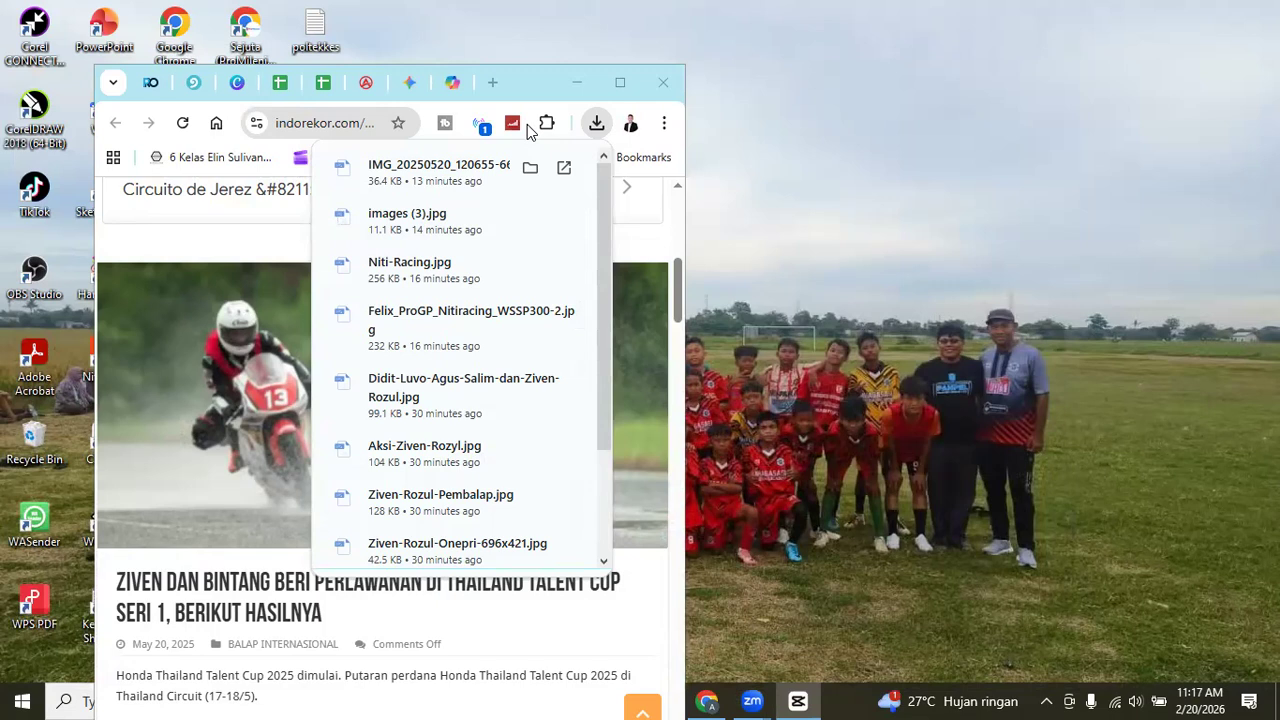
# Minimise the browser window, open the Recycle Bin from the desktop and permanently delete everything in it.
pyautogui.moveTo(534, 94); pyautogui.dragTo(532, 125)
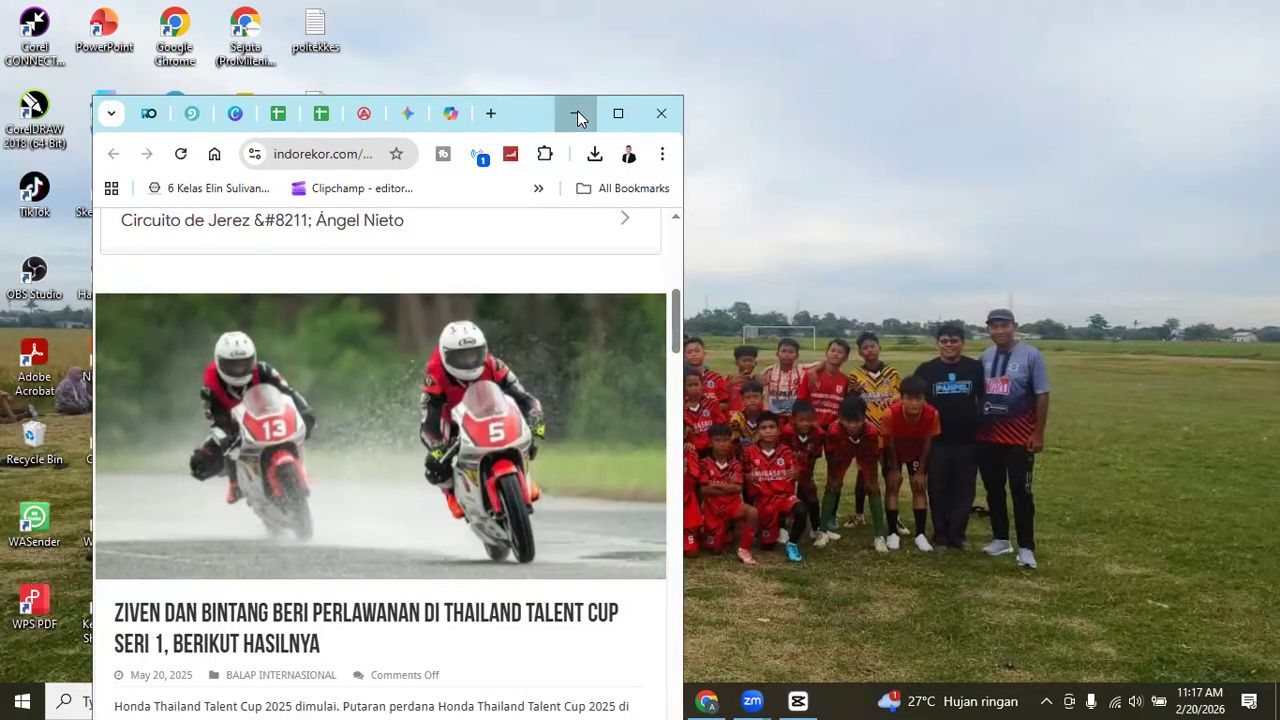
pyautogui.click(577, 114)
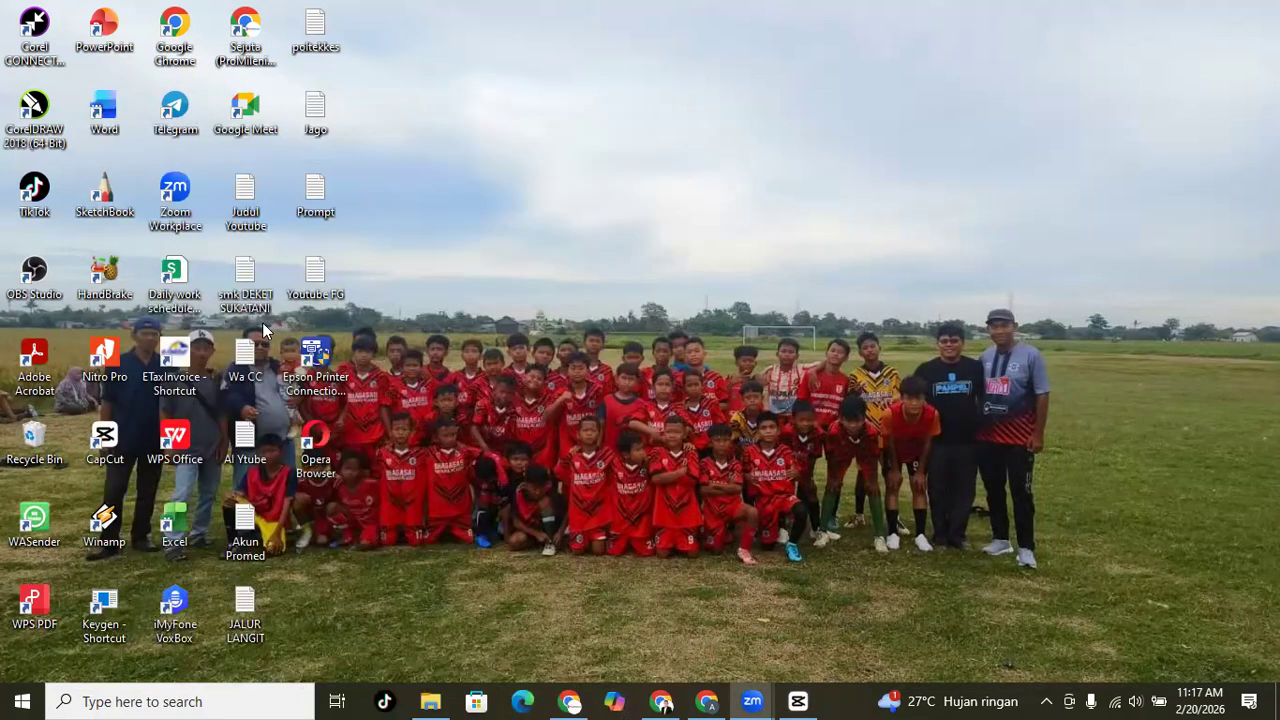
pyautogui.doubleClick(50, 437)
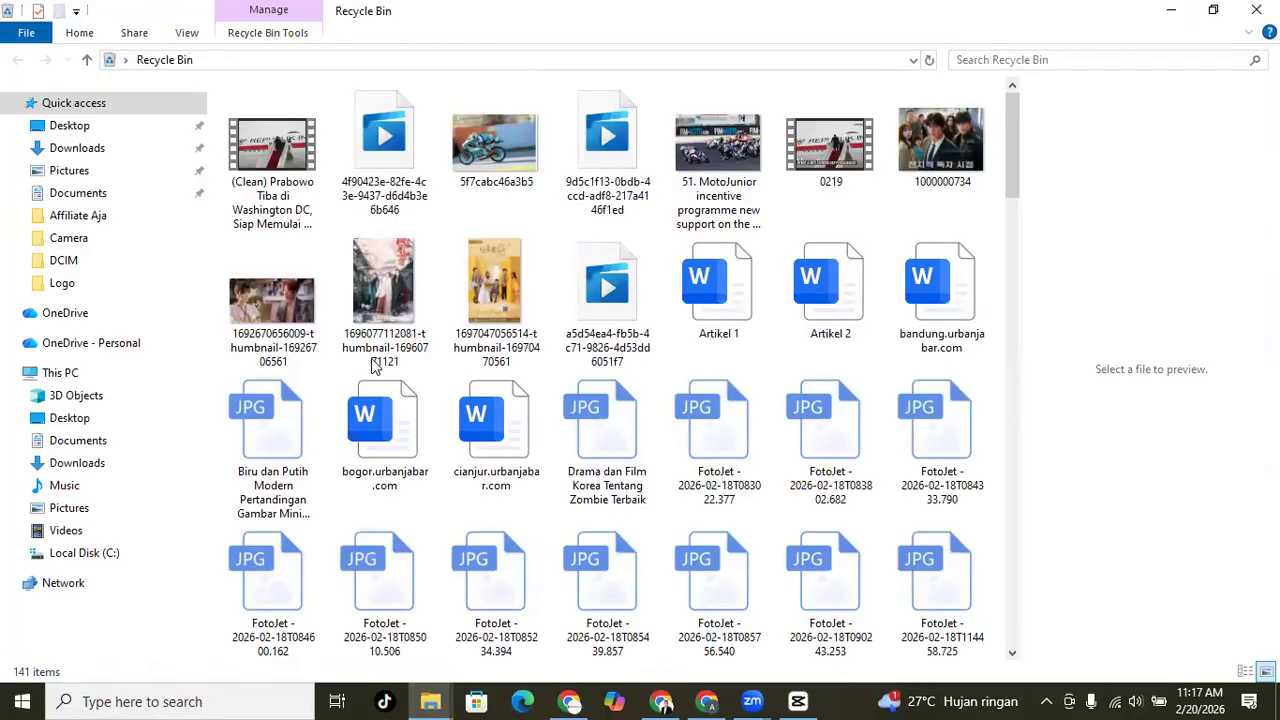
pyautogui.click(405, 313)
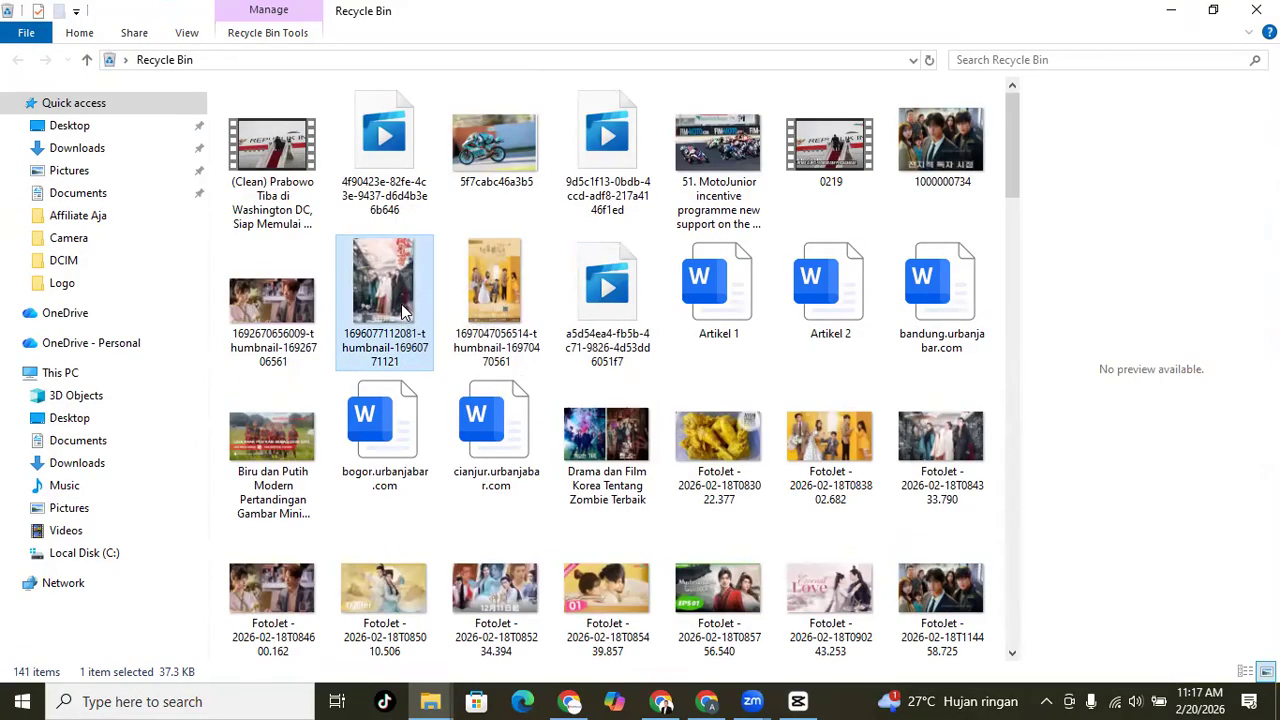
pyautogui.hotkey('ctrl', 'a')
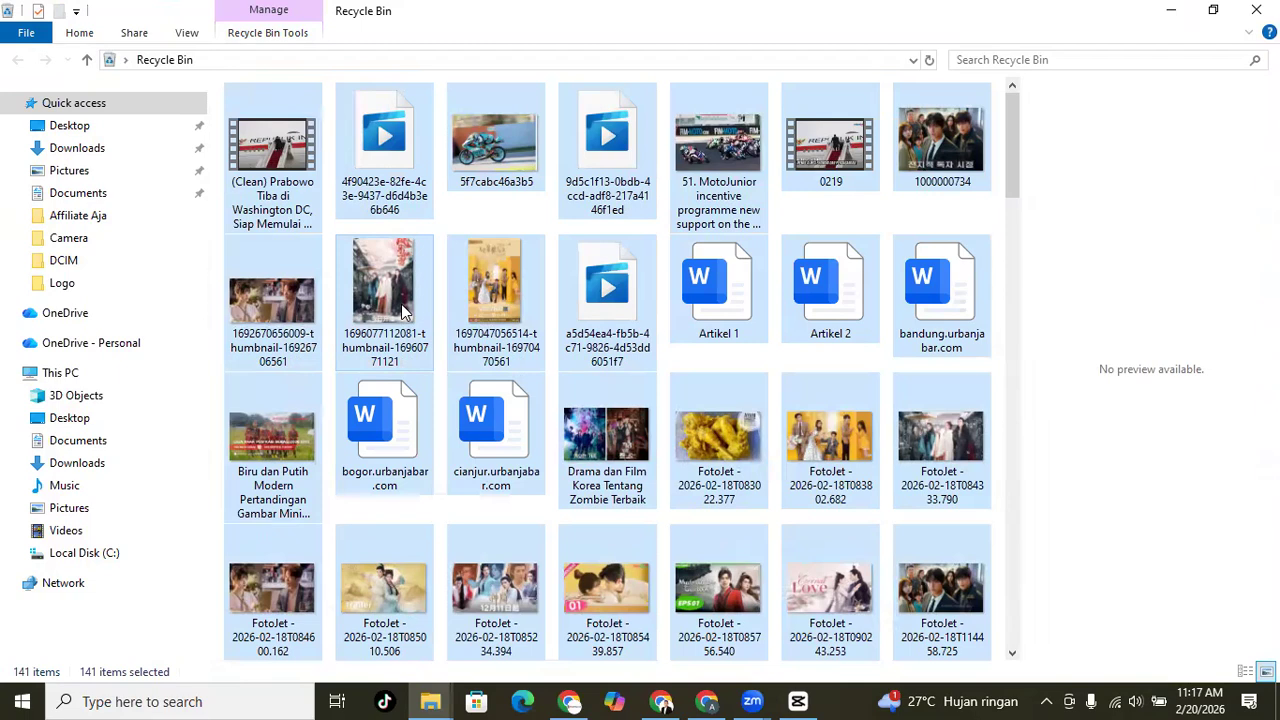
pyautogui.press('Delete')
pyautogui.click(703, 366)
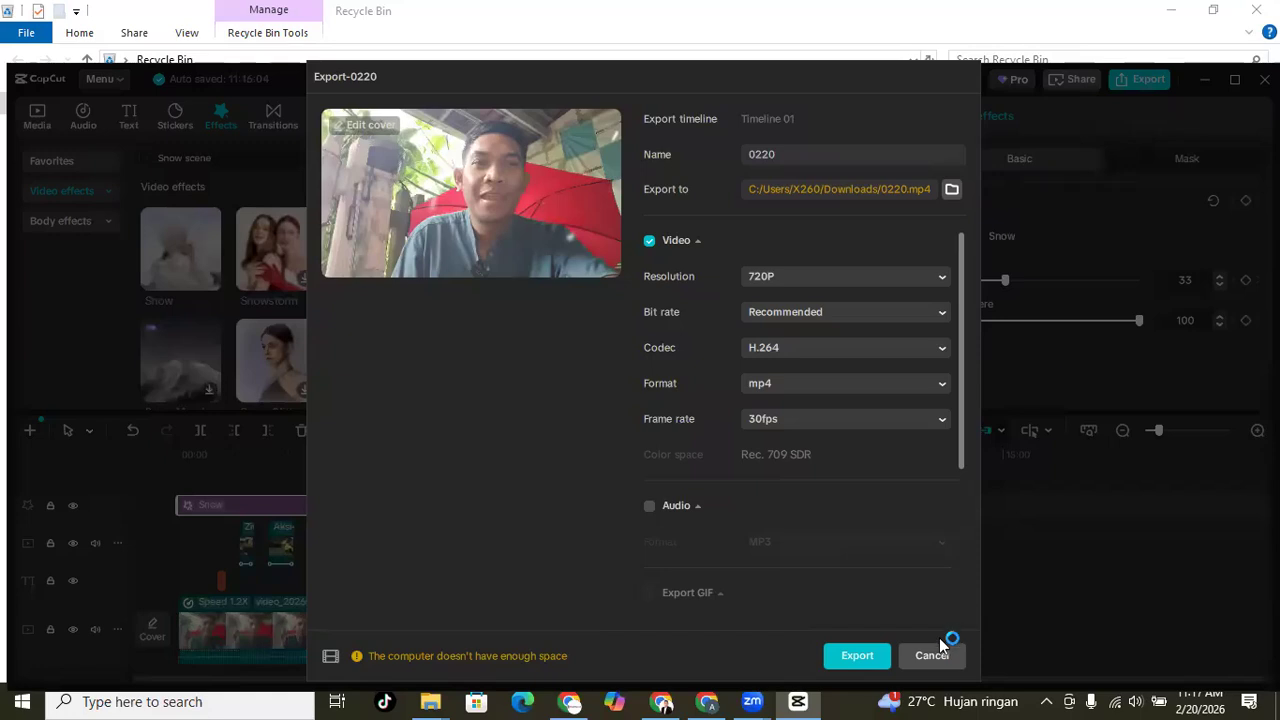
# Cancel the CapCut export settings and check the free space on Local Disk (C:) in File Explorer.
pyautogui.click(930, 655)
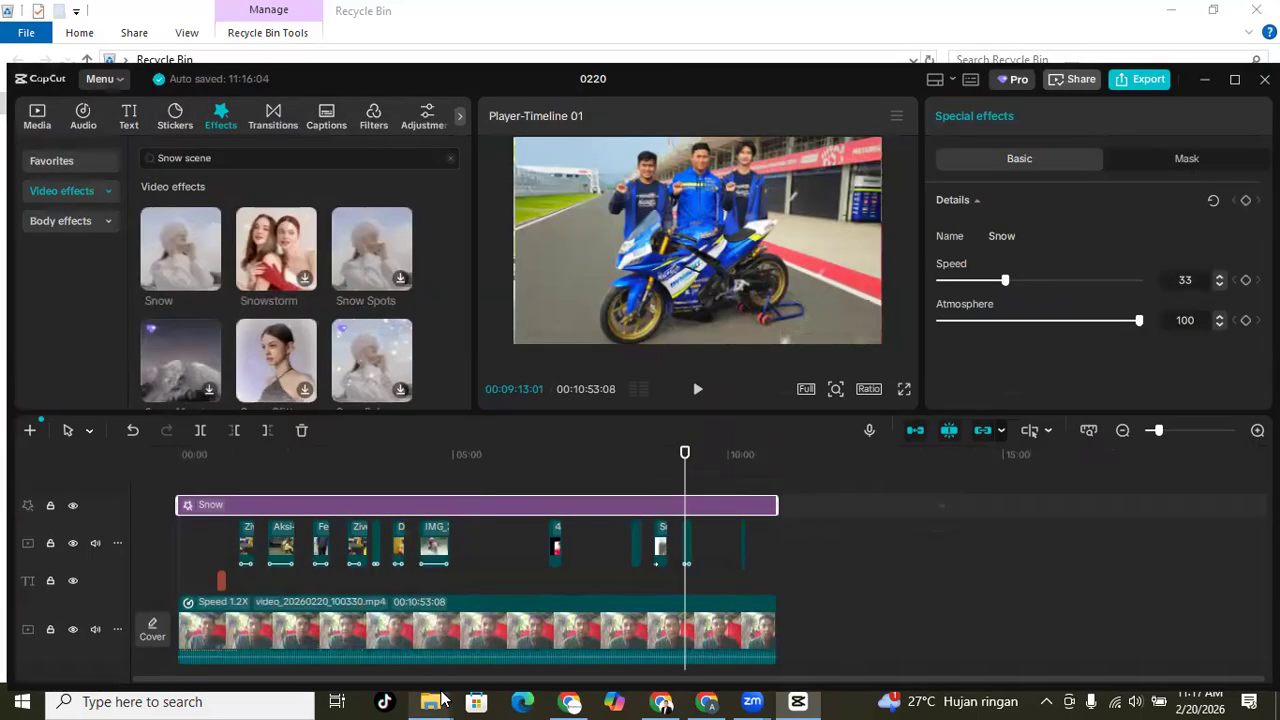
pyautogui.moveTo(430, 701)
pyautogui.click(350, 638)
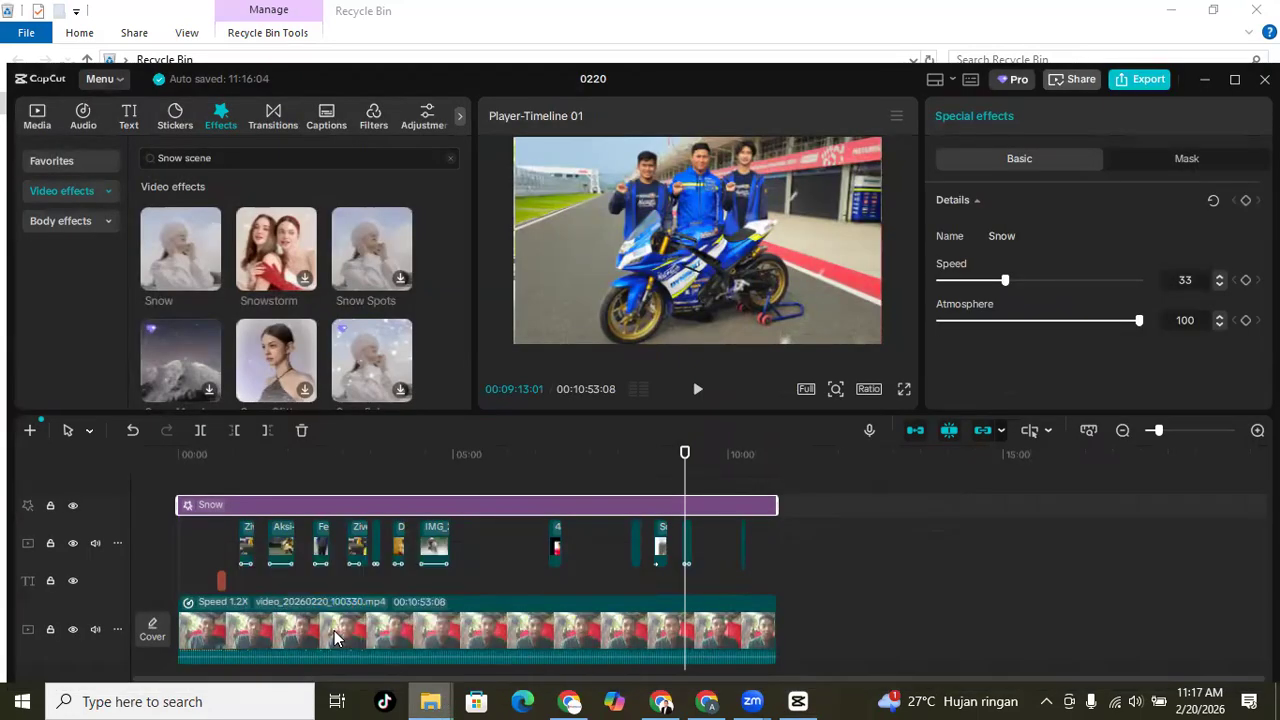
pyautogui.click(60, 376)
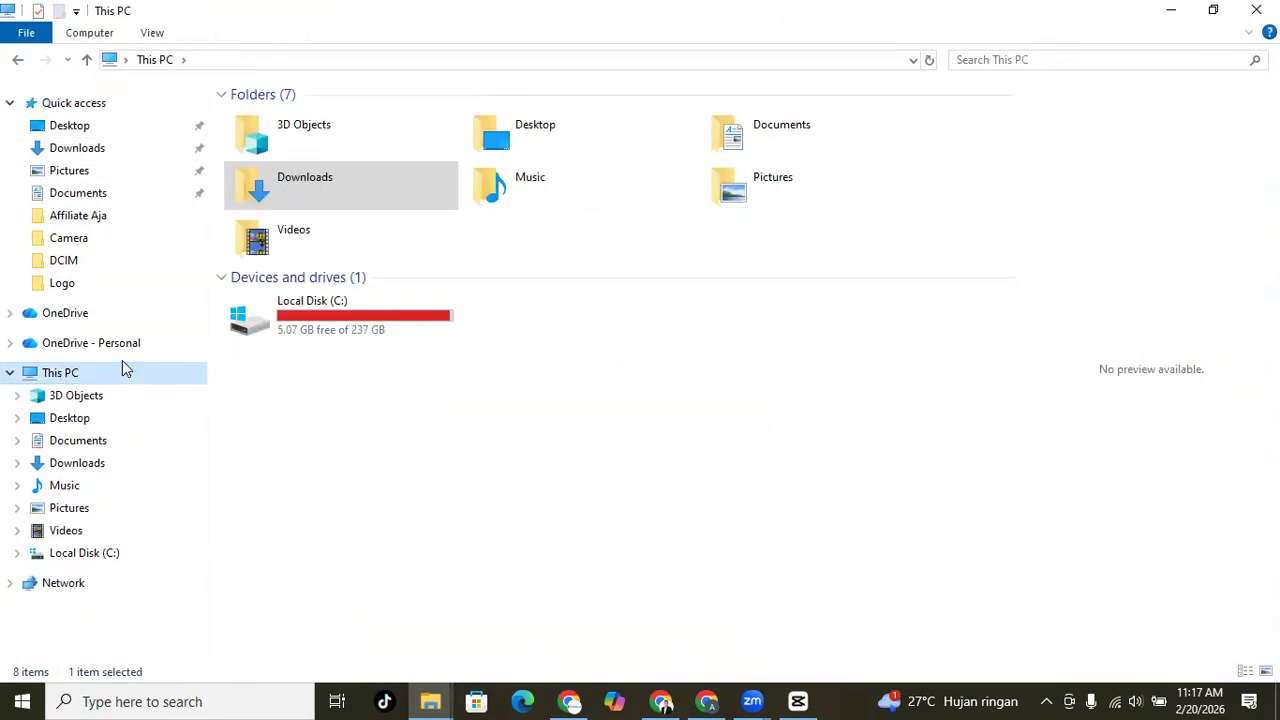
# Delete the video 0219 (1) from the Downloads folder.
pyautogui.click(92, 155)
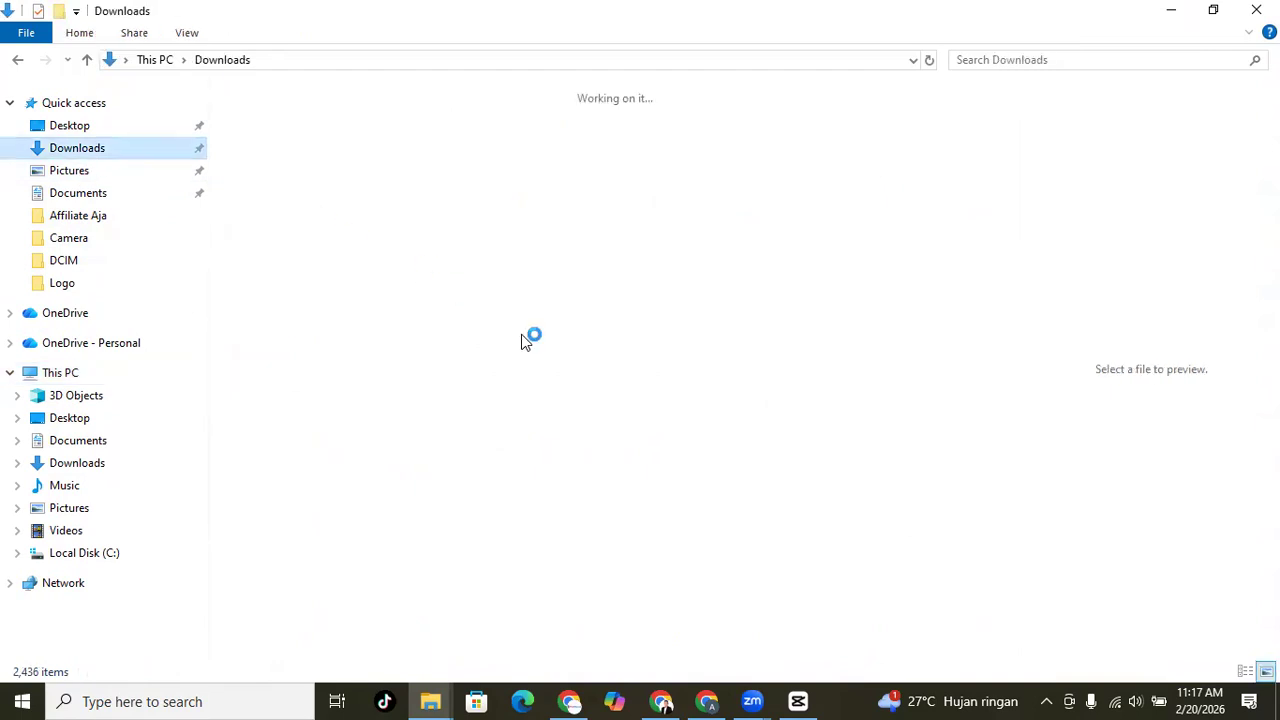
pyautogui.scroll(-5, 640, 394)
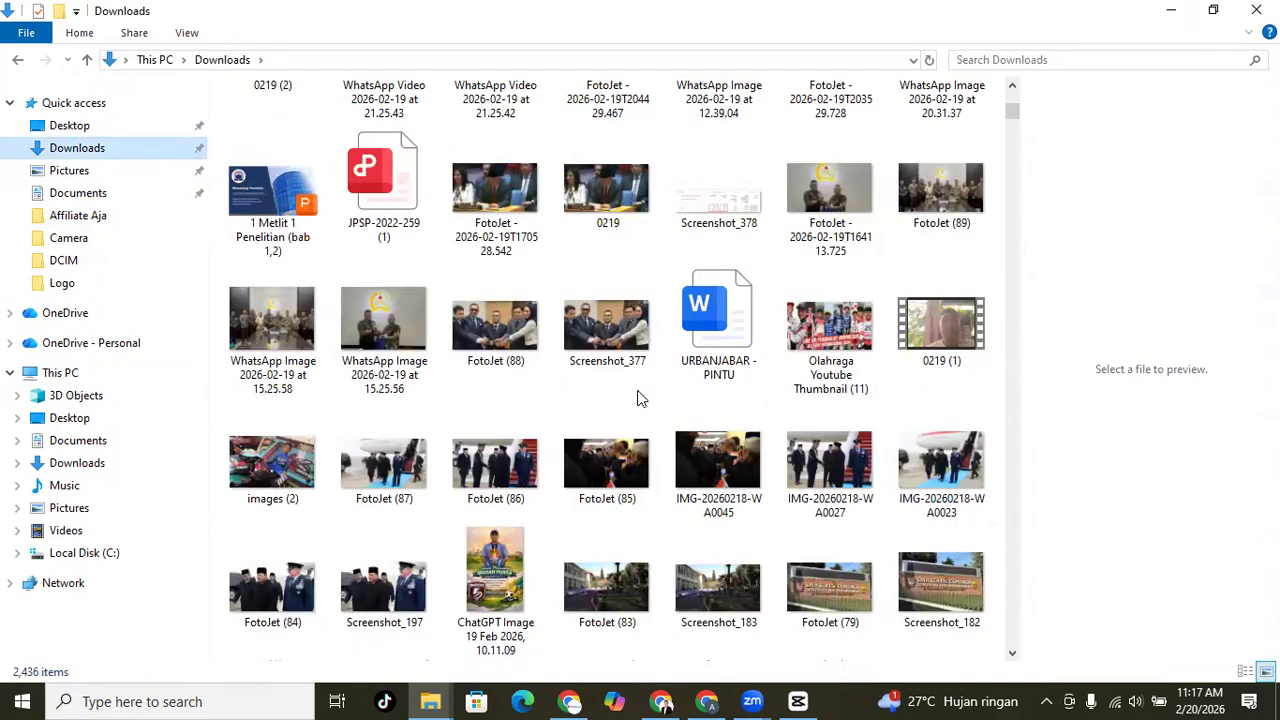
pyautogui.click(970, 350)
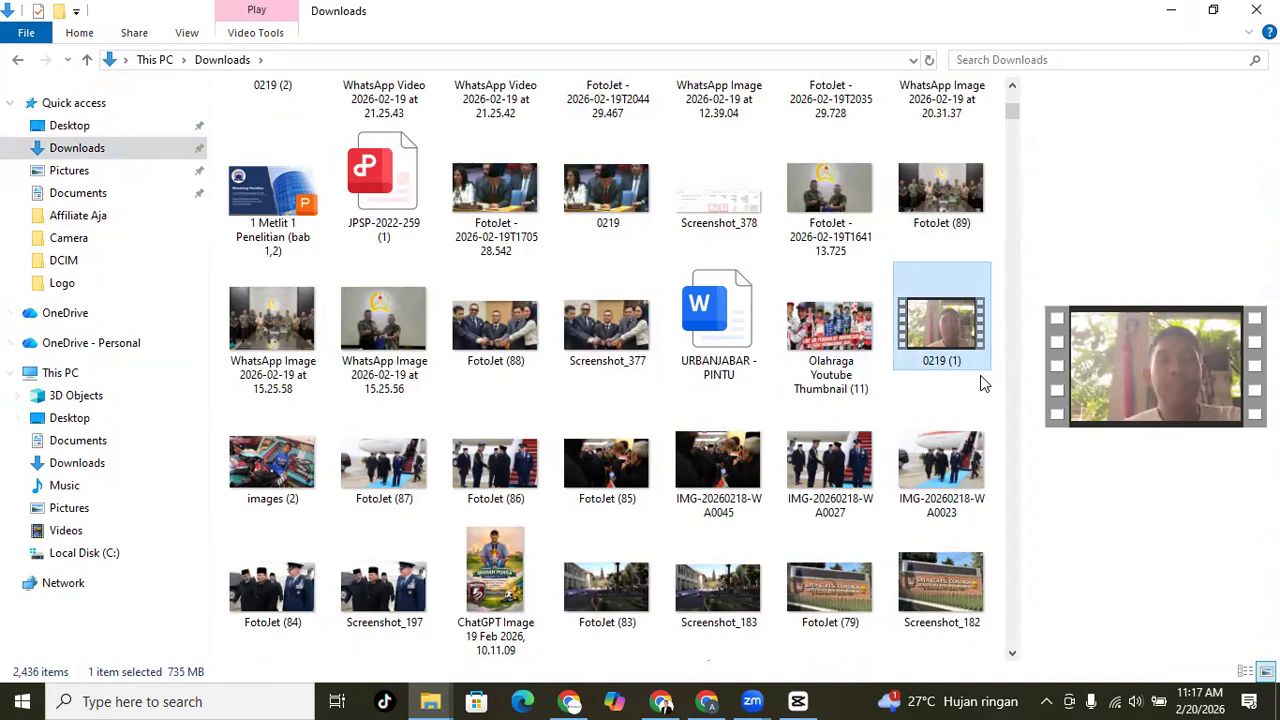
pyautogui.press('Delete')
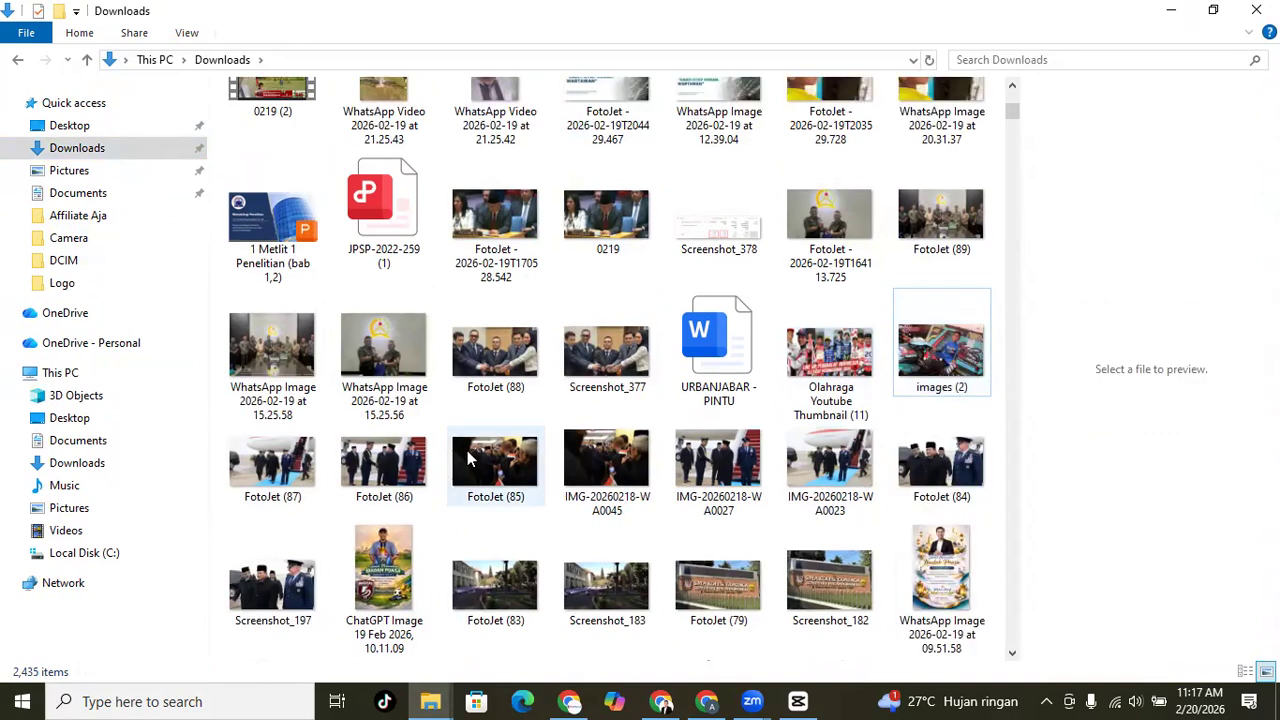
# Find the video 0218 (1) among this week's earlier files in Downloads and delete it.
pyautogui.scroll(-3, 467, 455)
pyautogui.scroll(-4, 467, 455)
pyautogui.scroll(7, 467, 455)
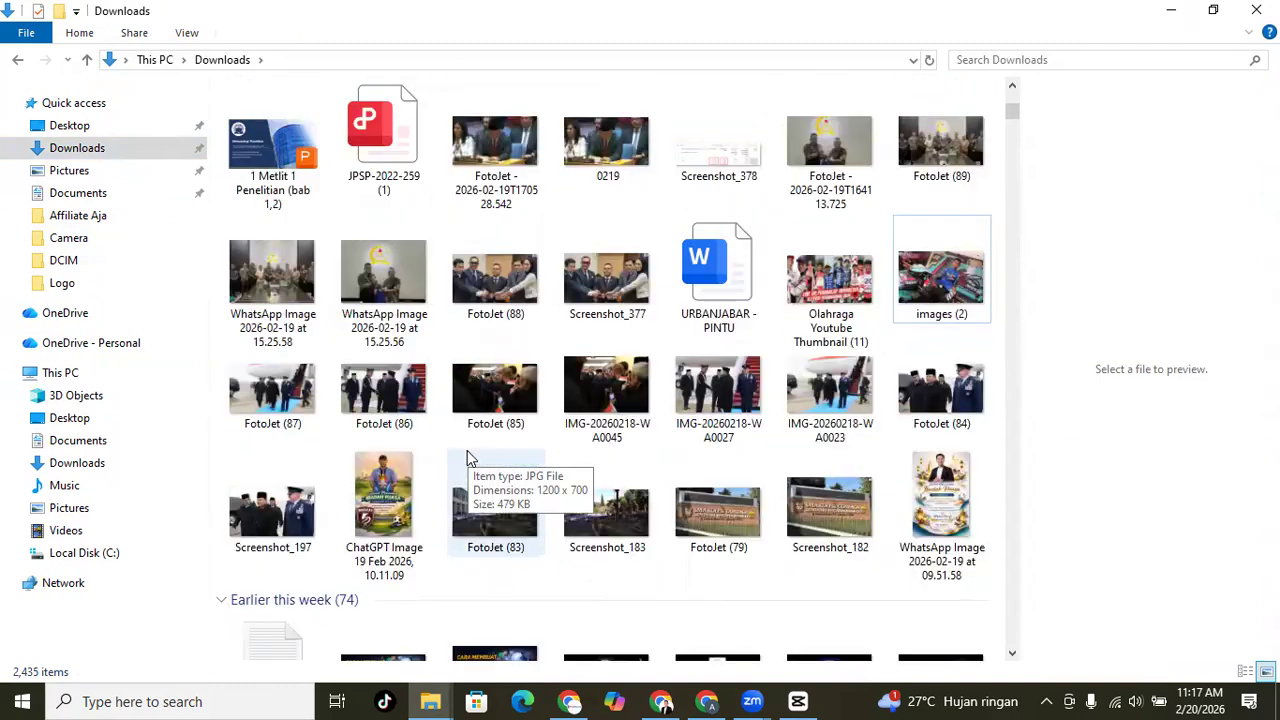
pyautogui.scroll(3, 467, 455)
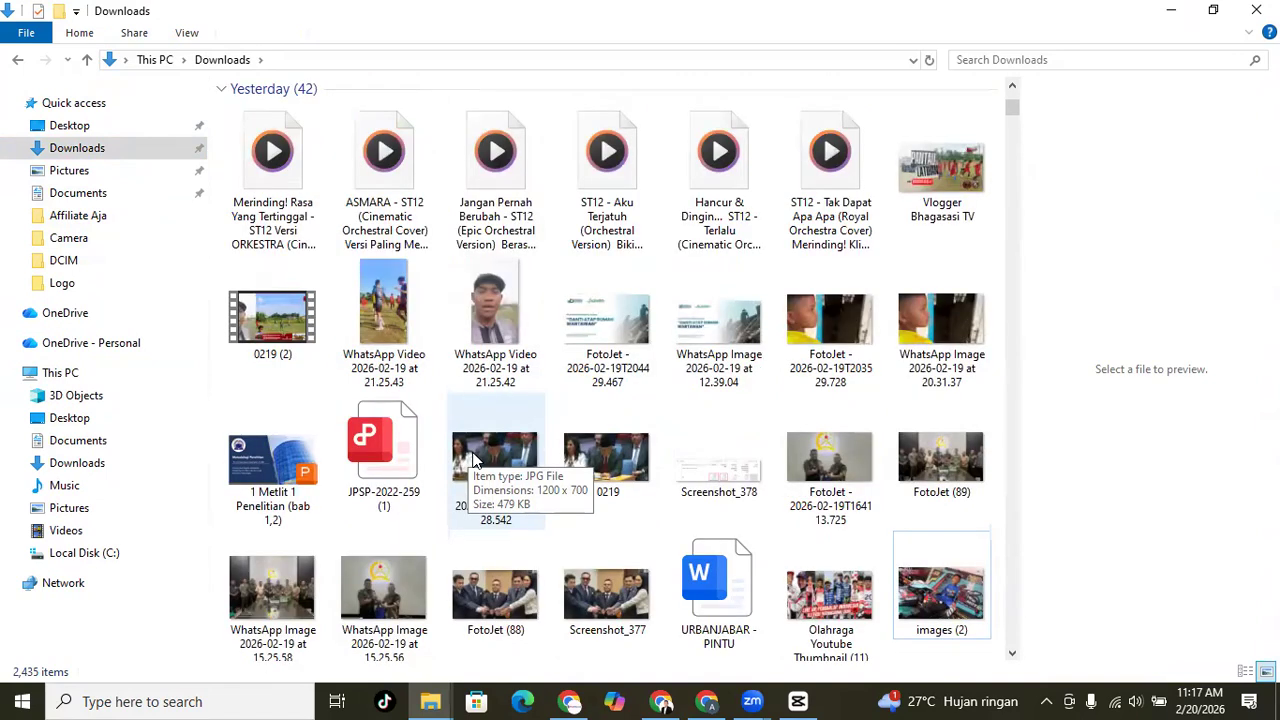
pyautogui.scroll(3, 475, 458)
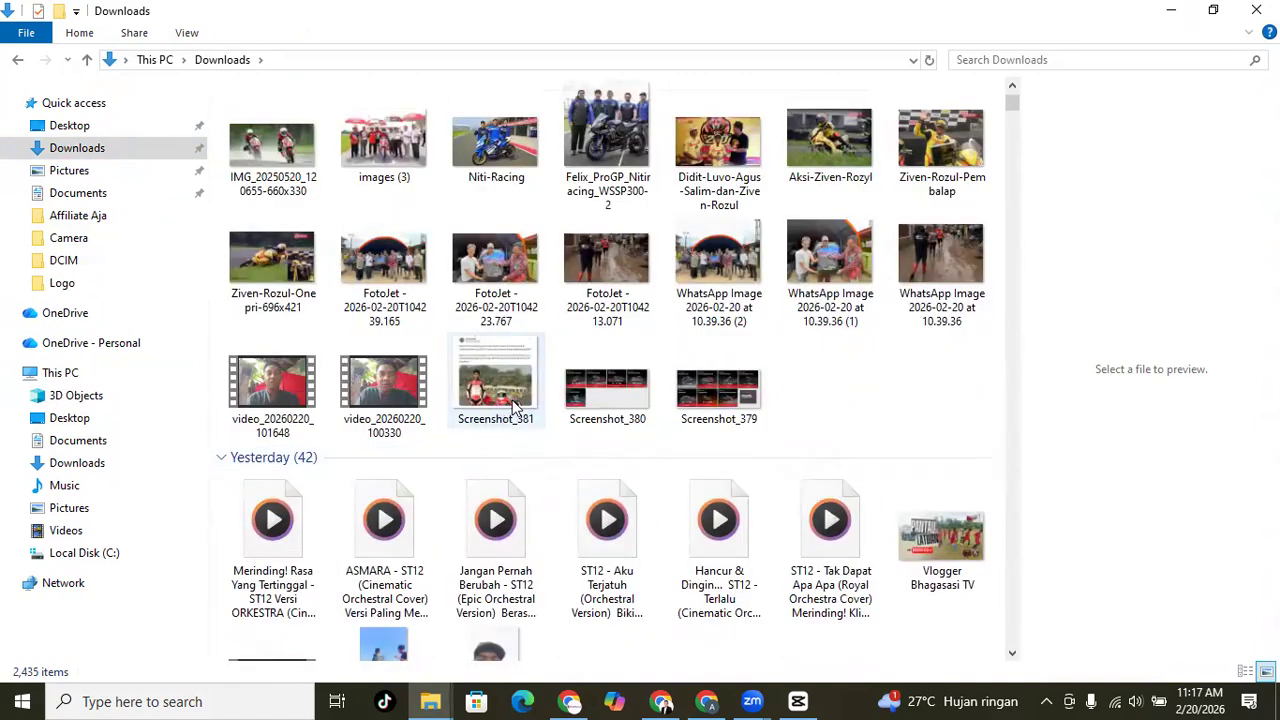
pyautogui.scroll(-3, 512, 405)
pyautogui.scroll(-2, 512, 405)
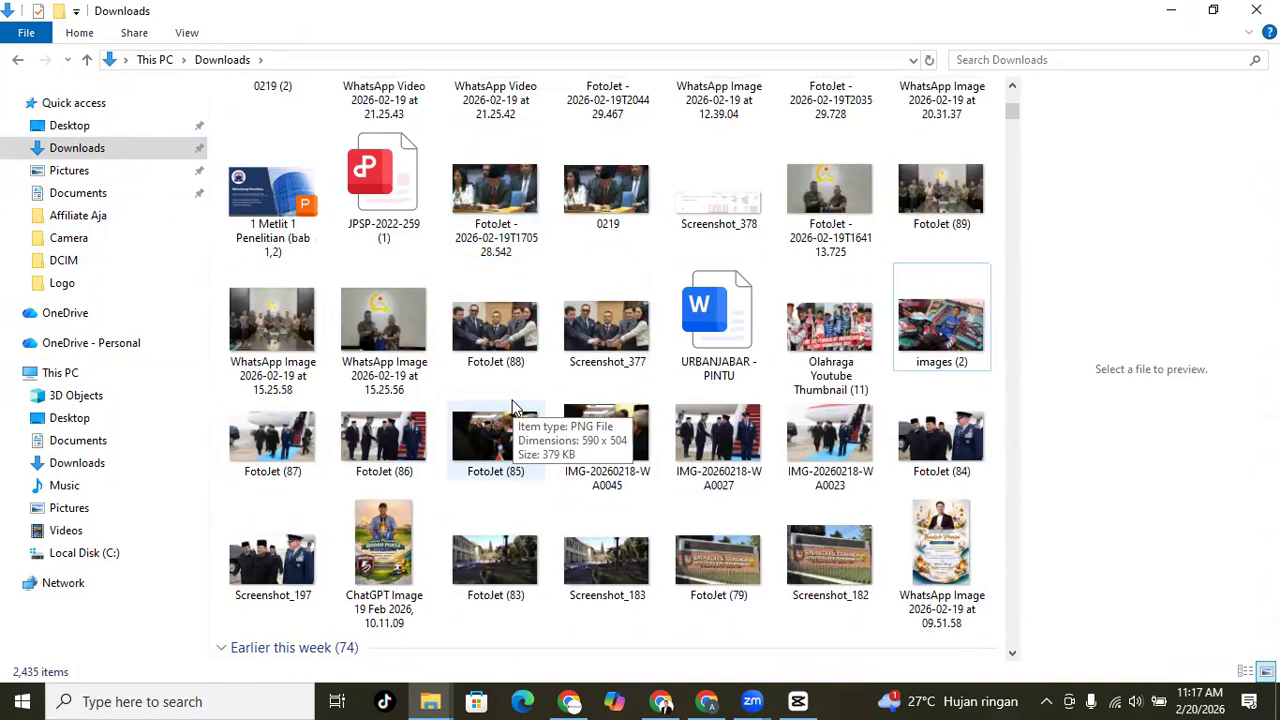
pyautogui.scroll(-3, 512, 405)
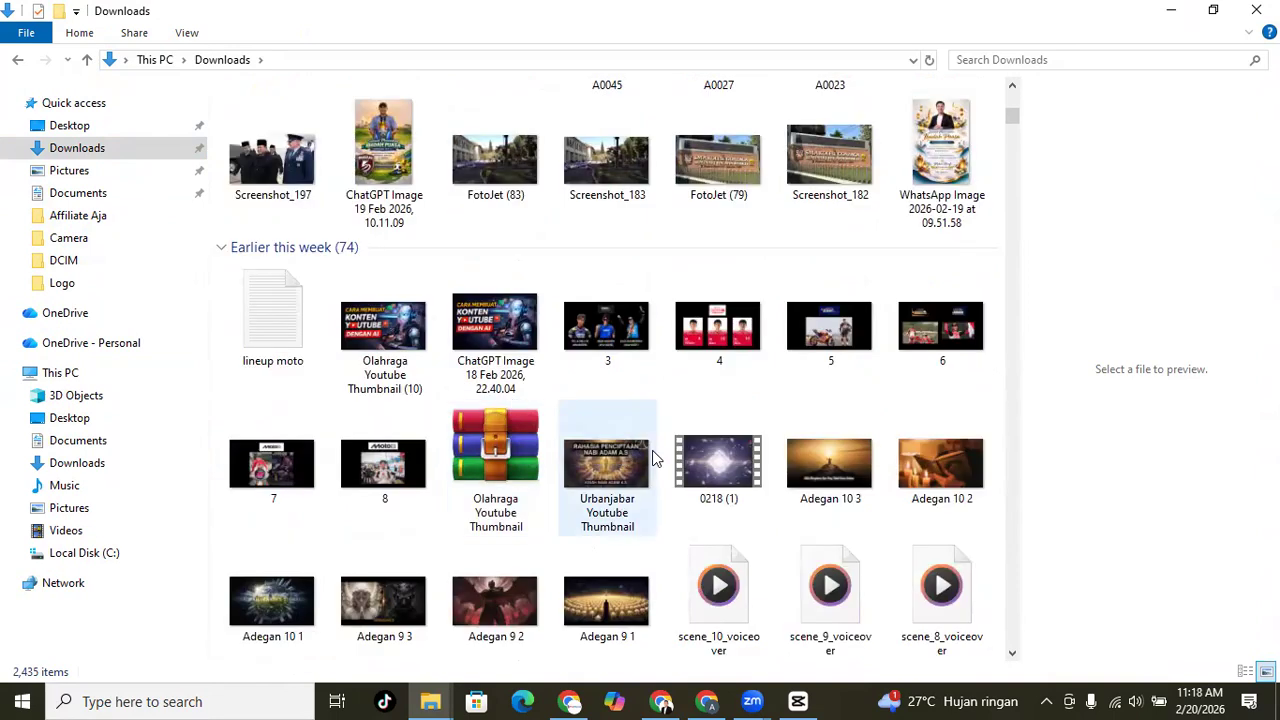
pyautogui.click(692, 478)
pyautogui.press('Delete')
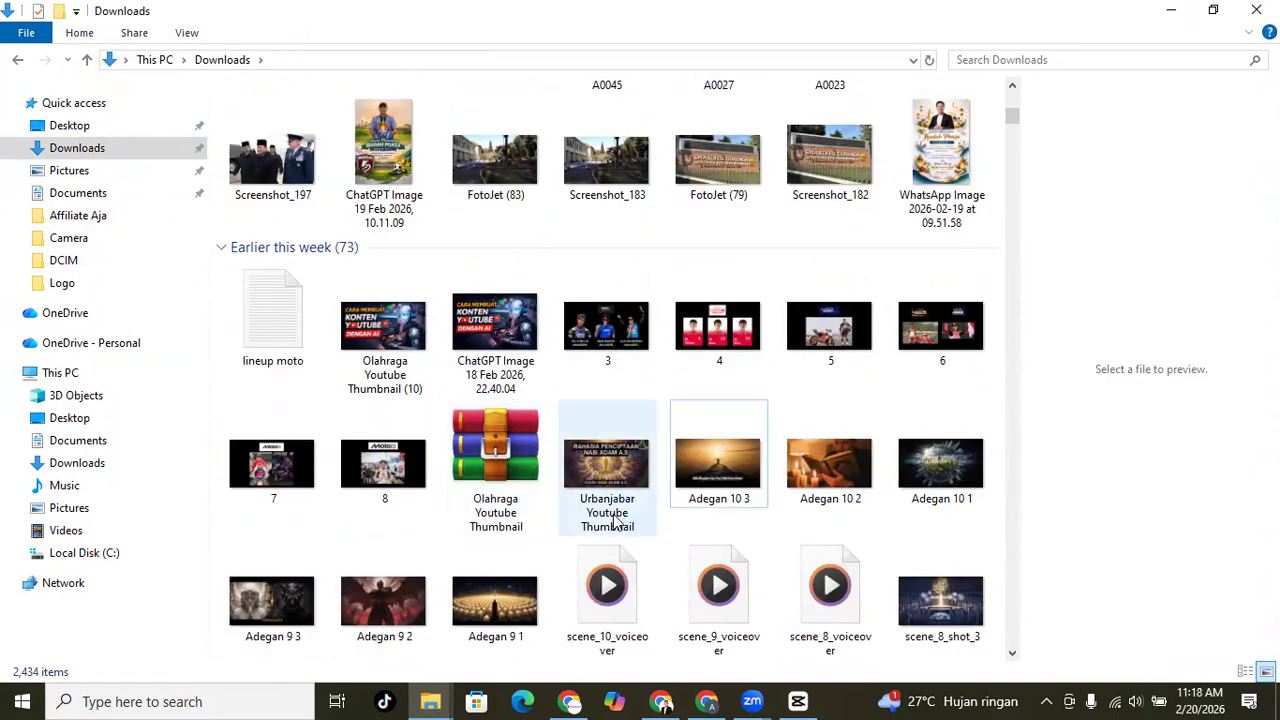
# Look through the older files in Downloads, including the videos 0218 and 0217, for more large videos to remove.
pyautogui.scroll(-5, 617, 510)
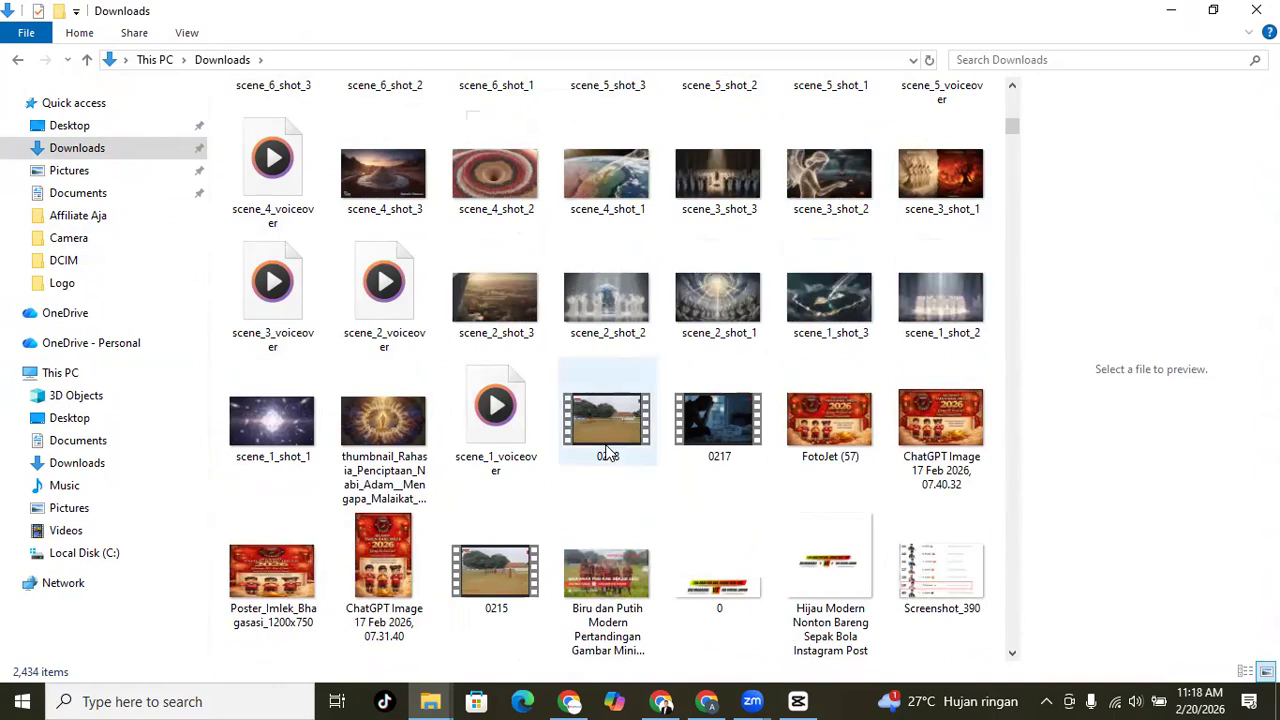
pyautogui.click(608, 448)
pyautogui.click(705, 455)
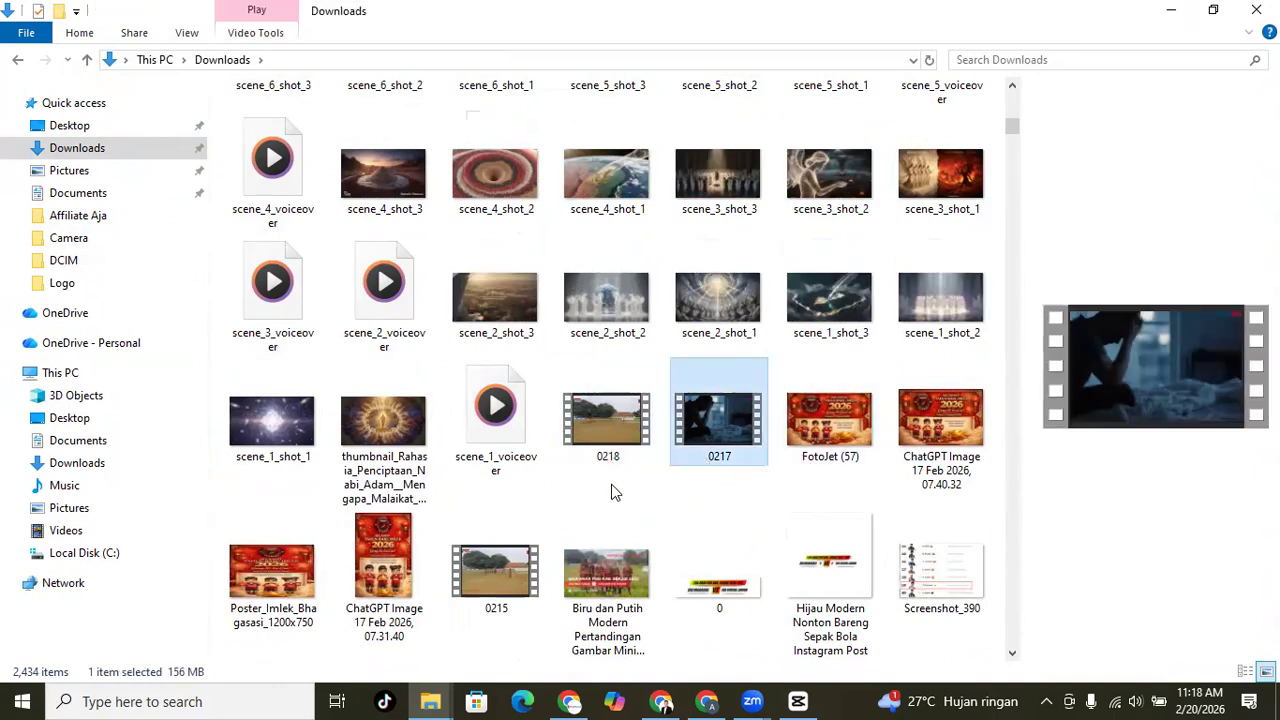
pyautogui.scroll(-3, 591, 523)
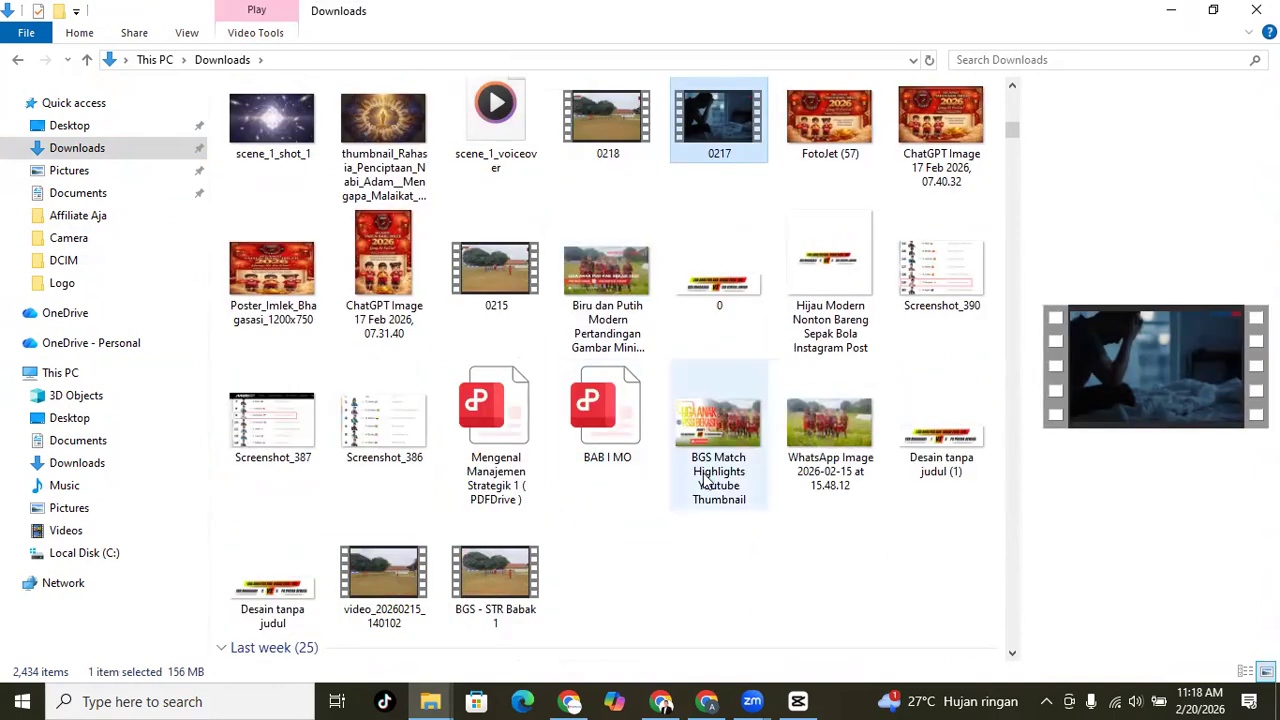
pyautogui.scroll(-8, 705, 480)
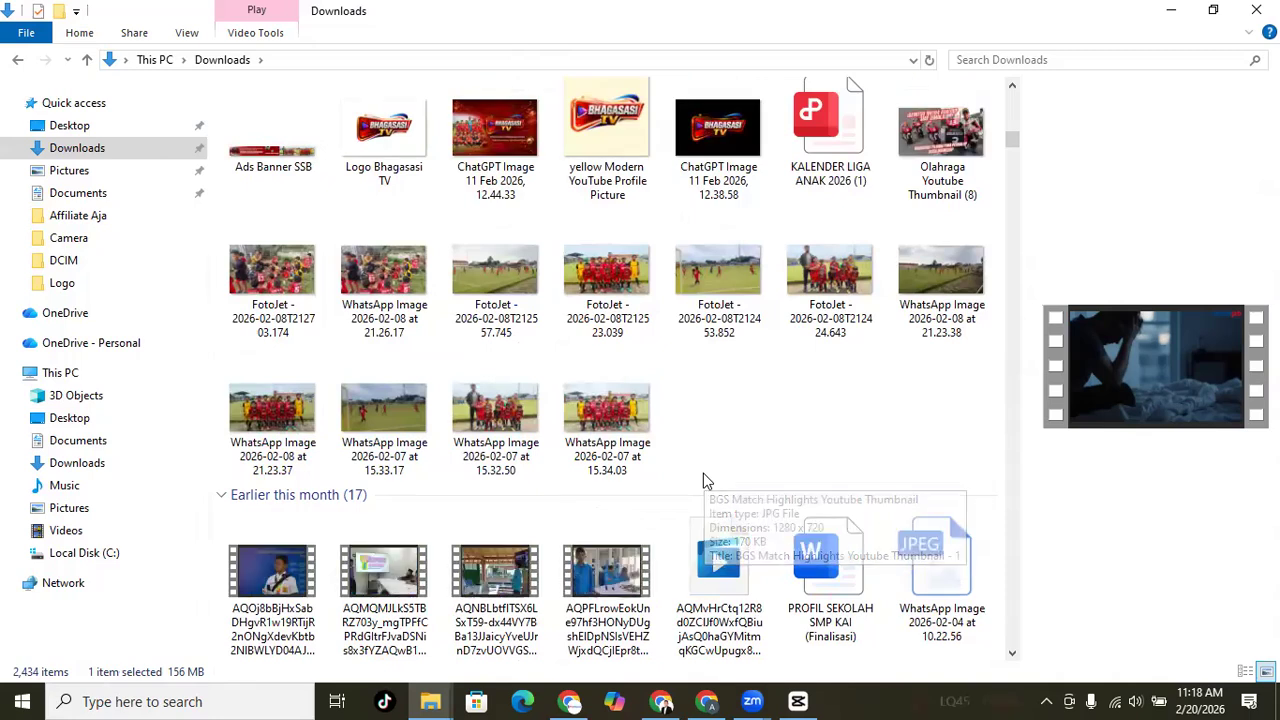
pyautogui.scroll(-7, 705, 480)
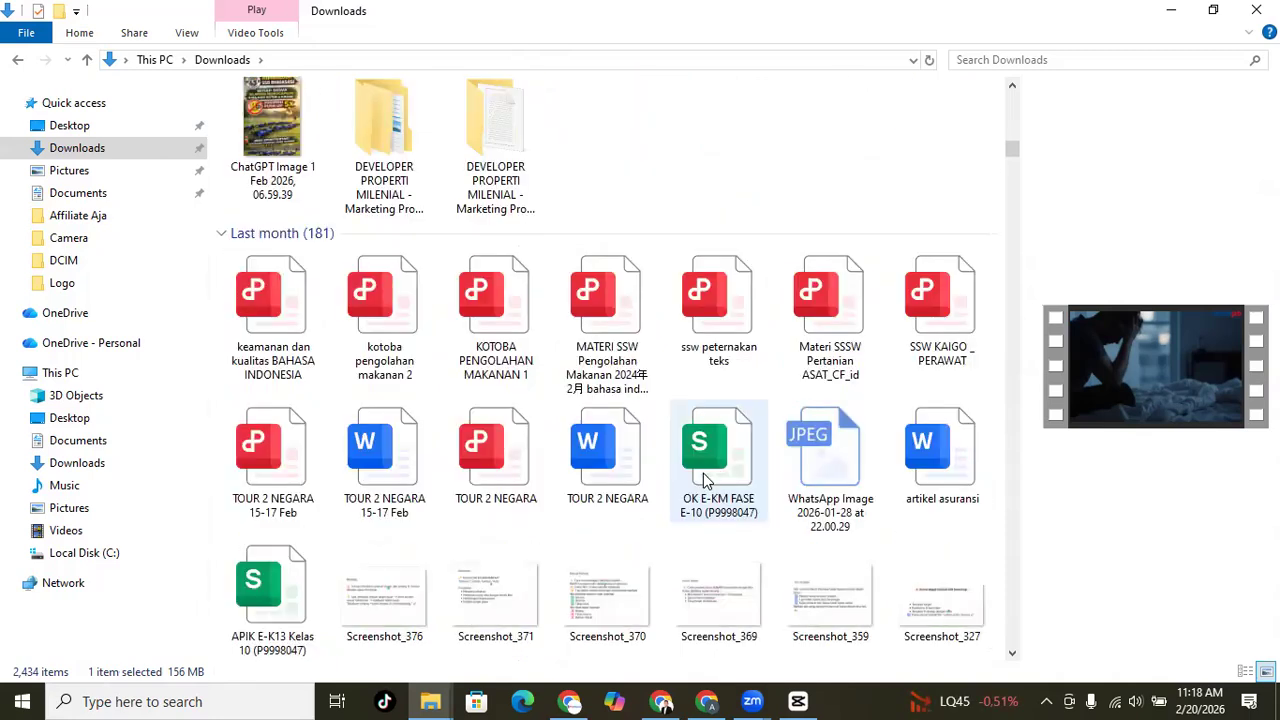
pyautogui.scroll(-8, 705, 480)
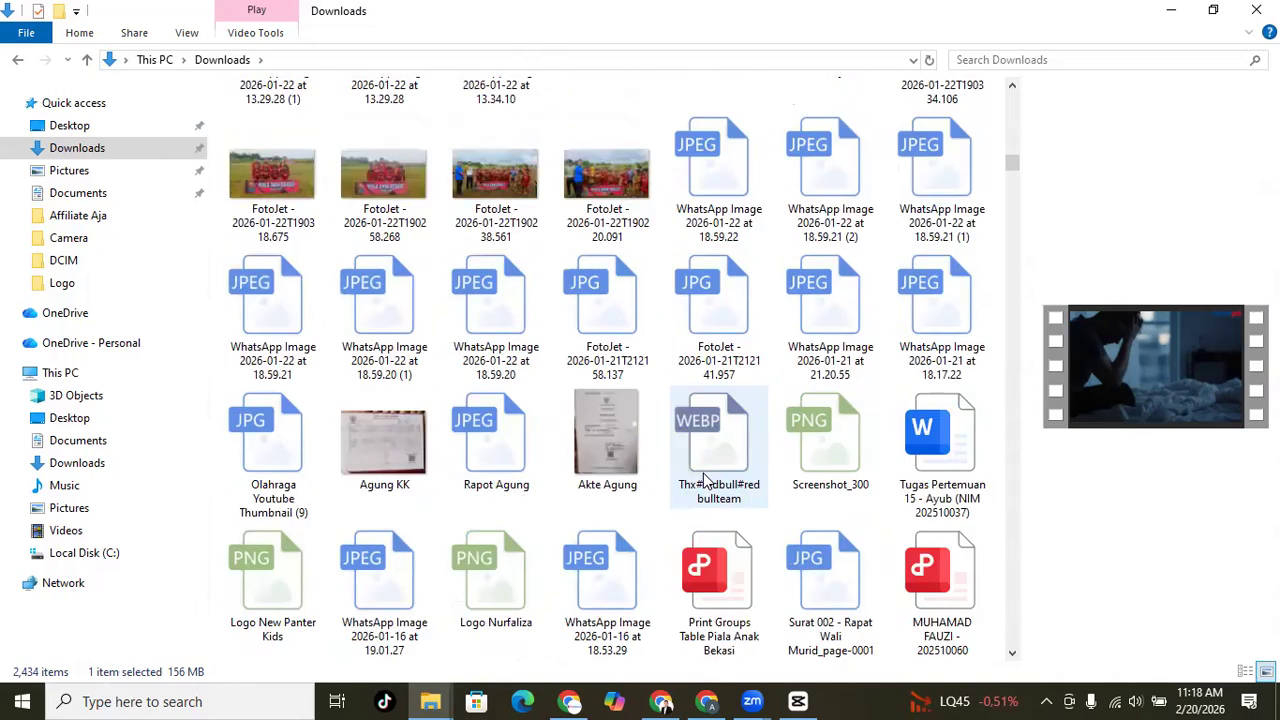
pyautogui.scroll(-6, 705, 480)
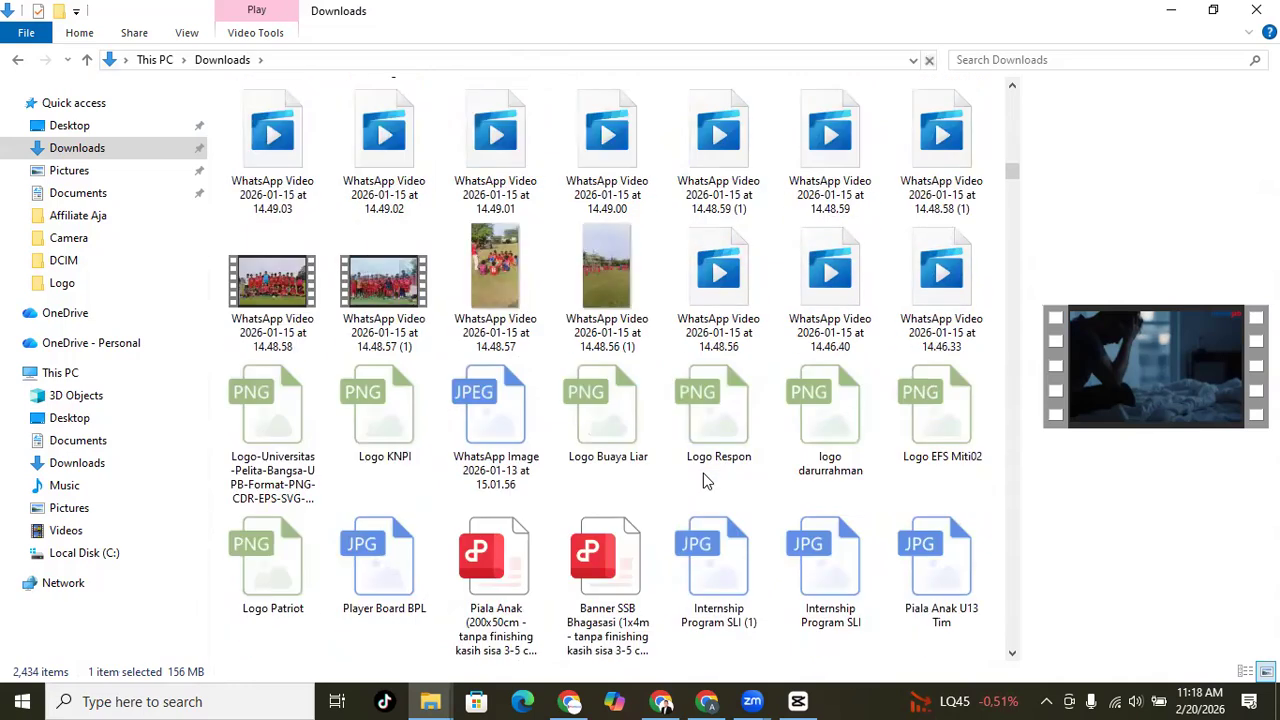
pyautogui.scroll(5, 705, 480)
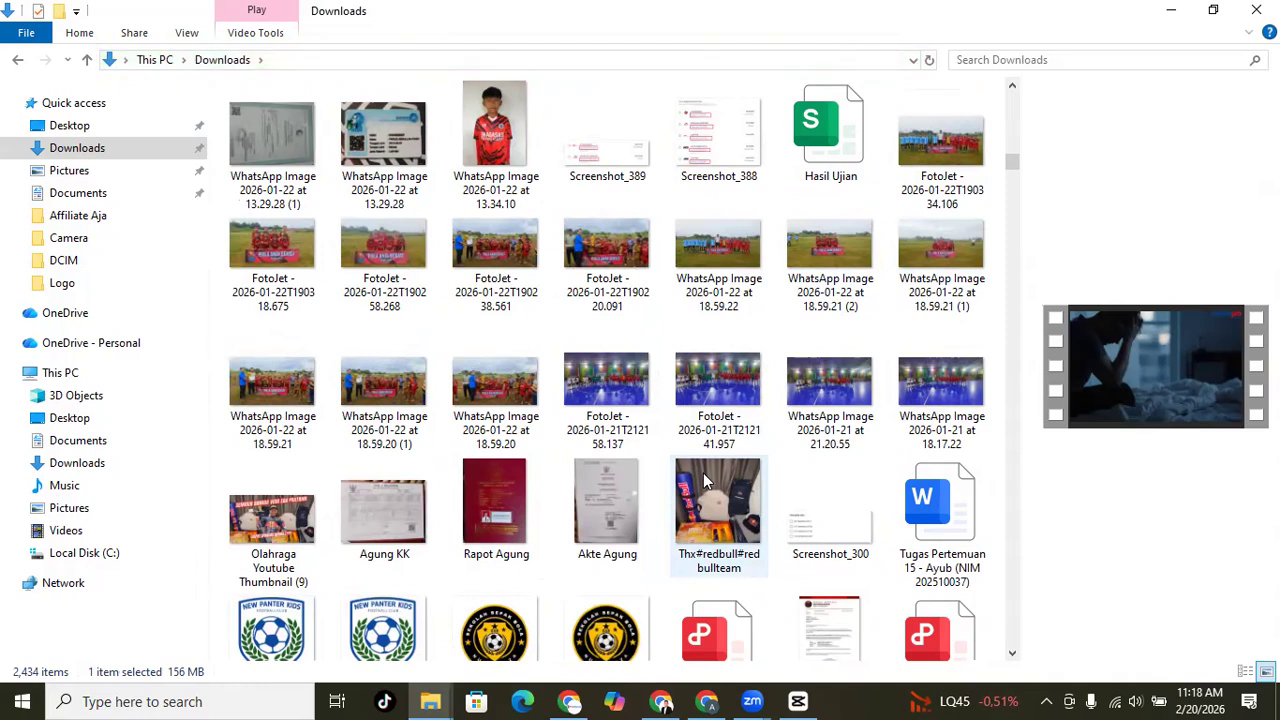
pyautogui.scroll(-3, 705, 480)
pyautogui.scroll(-5, 705, 480)
pyautogui.scroll(-10, 705, 480)
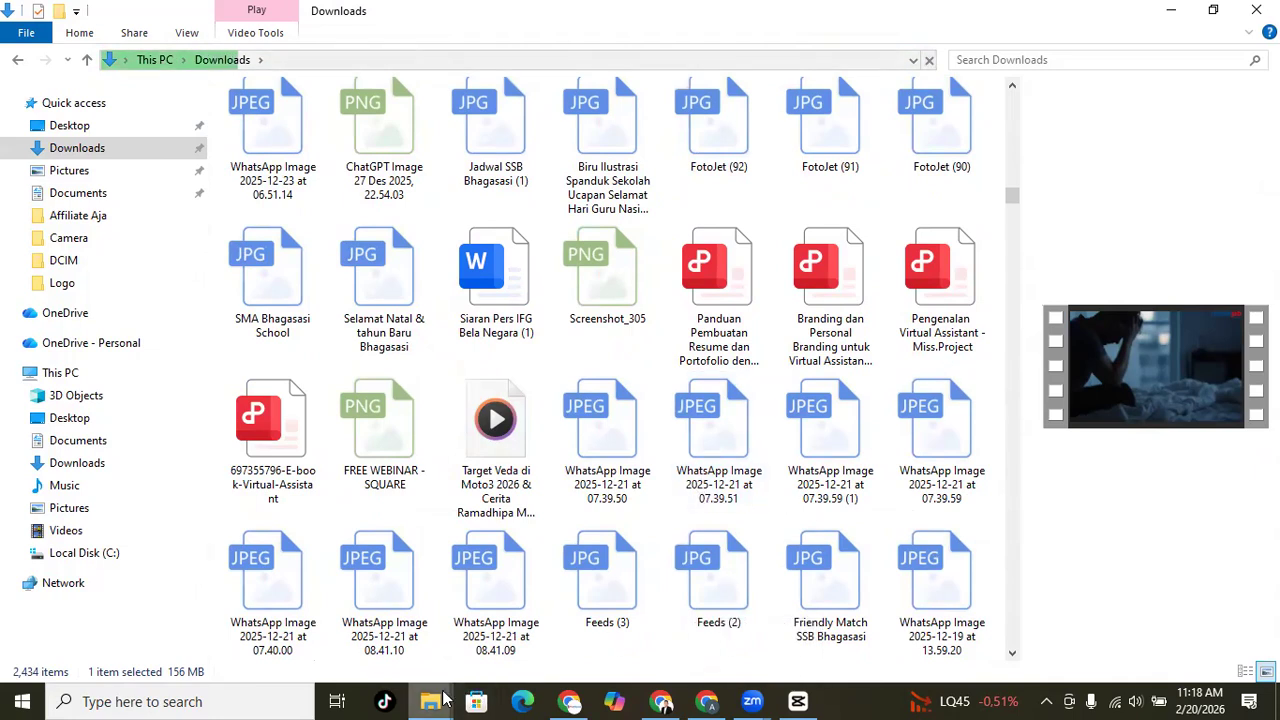
# Return to the Recycle Bin window and permanently delete its three items, including the videos 0219 (1) and 0218 (1).
pyautogui.moveTo(430, 701)
pyautogui.click(515, 640)
pyautogui.moveTo(577, 220); pyautogui.dragTo(283, 163)
pyautogui.press('Delete')
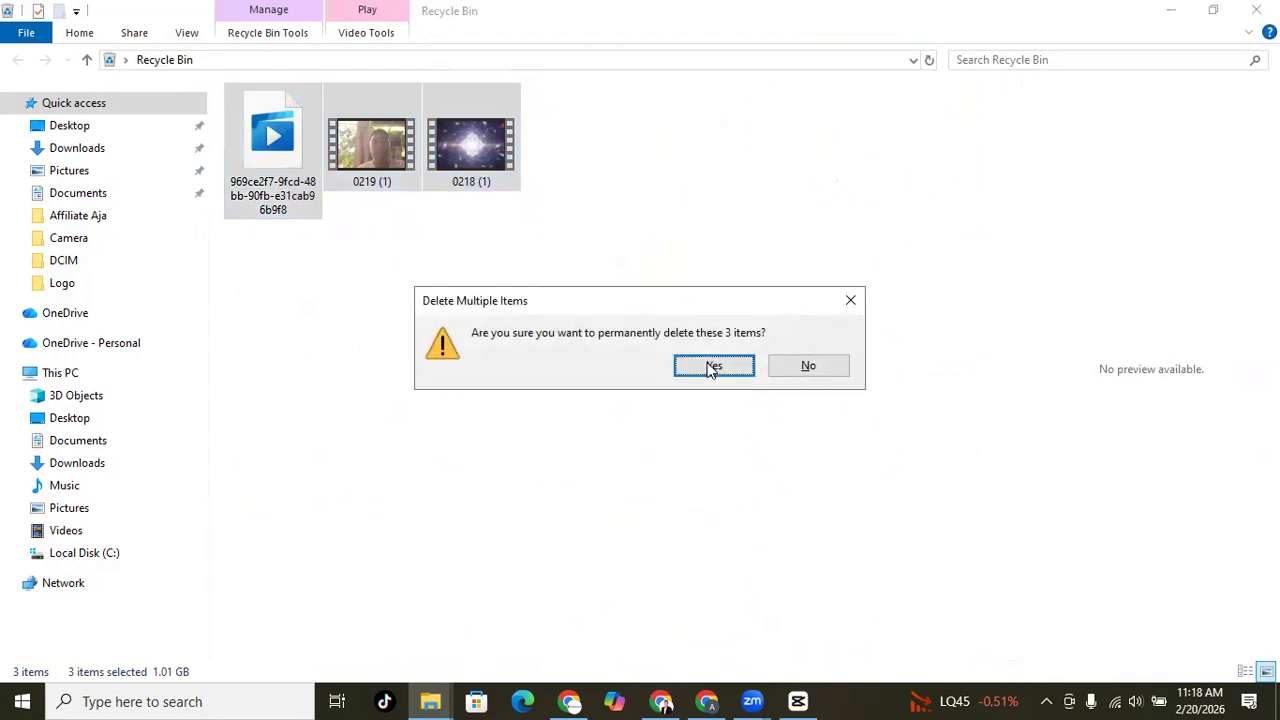
pyautogui.click(709, 368)
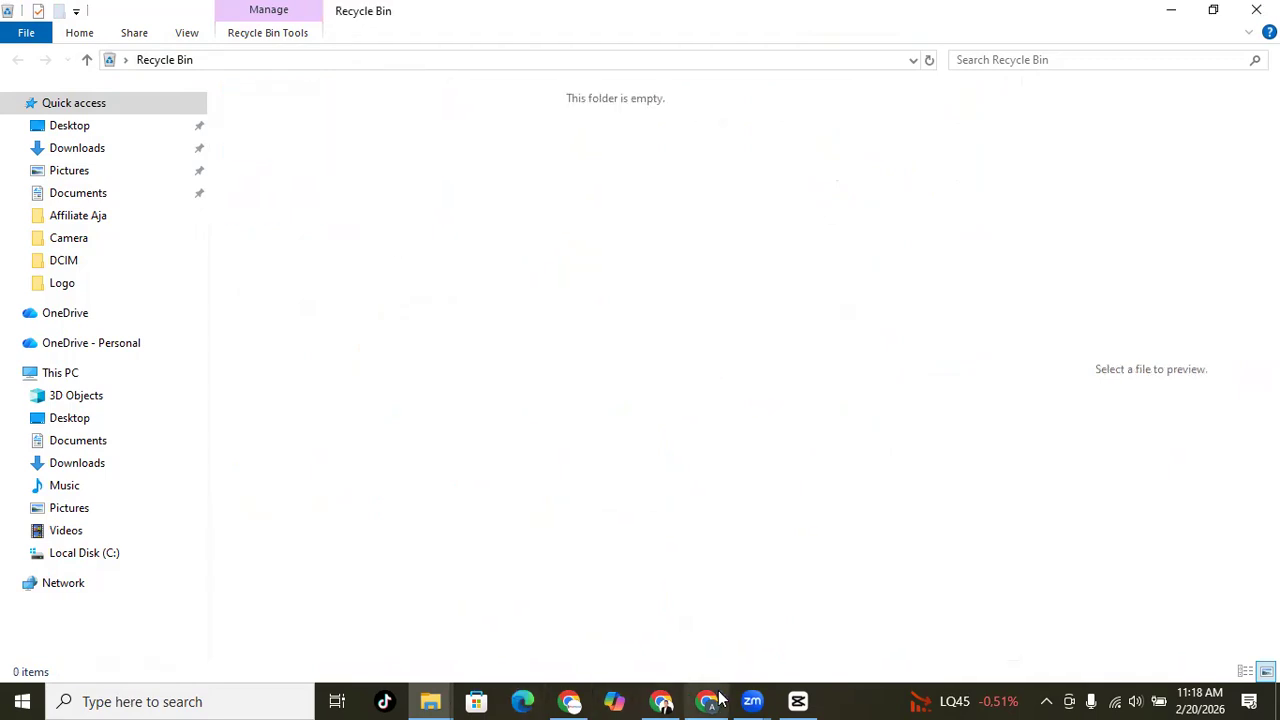
# Switch to CapCut and export the project as 0220.mp4 to the Downloads folder in 720P, H.264, 30fps.
pyautogui.click(797, 701)
pyautogui.click(924, 567)
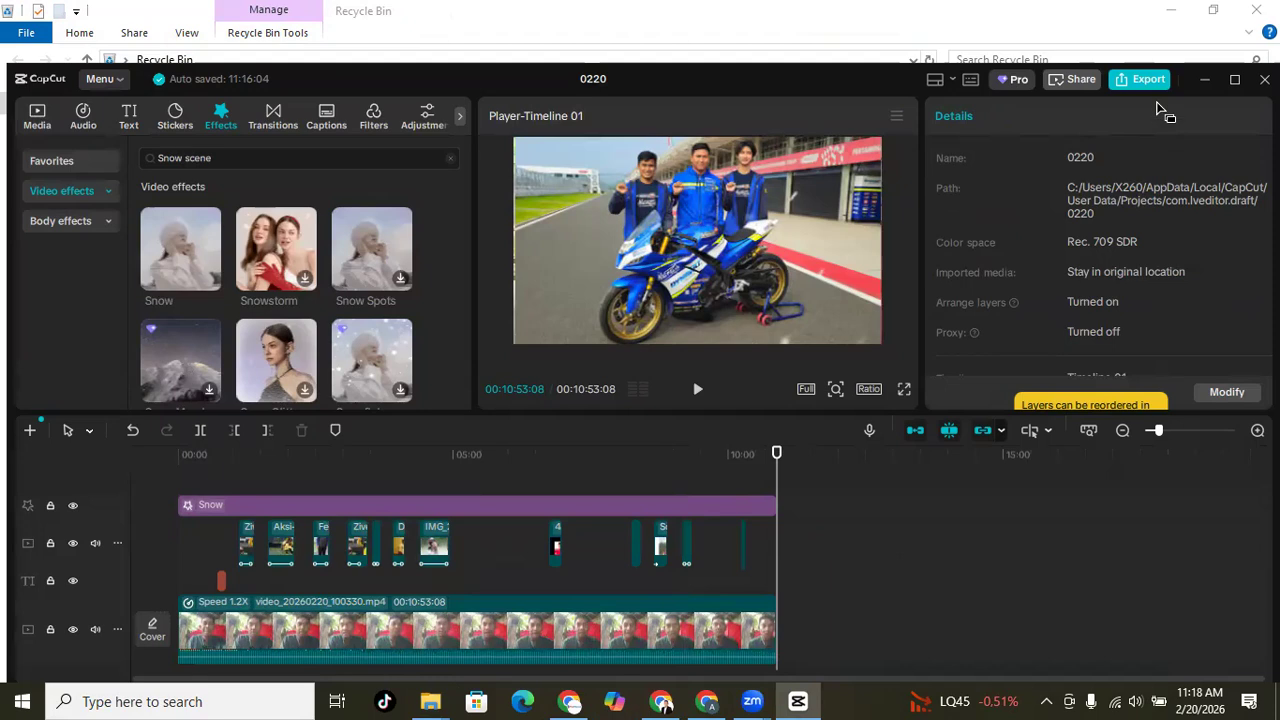
pyautogui.click(1130, 81)
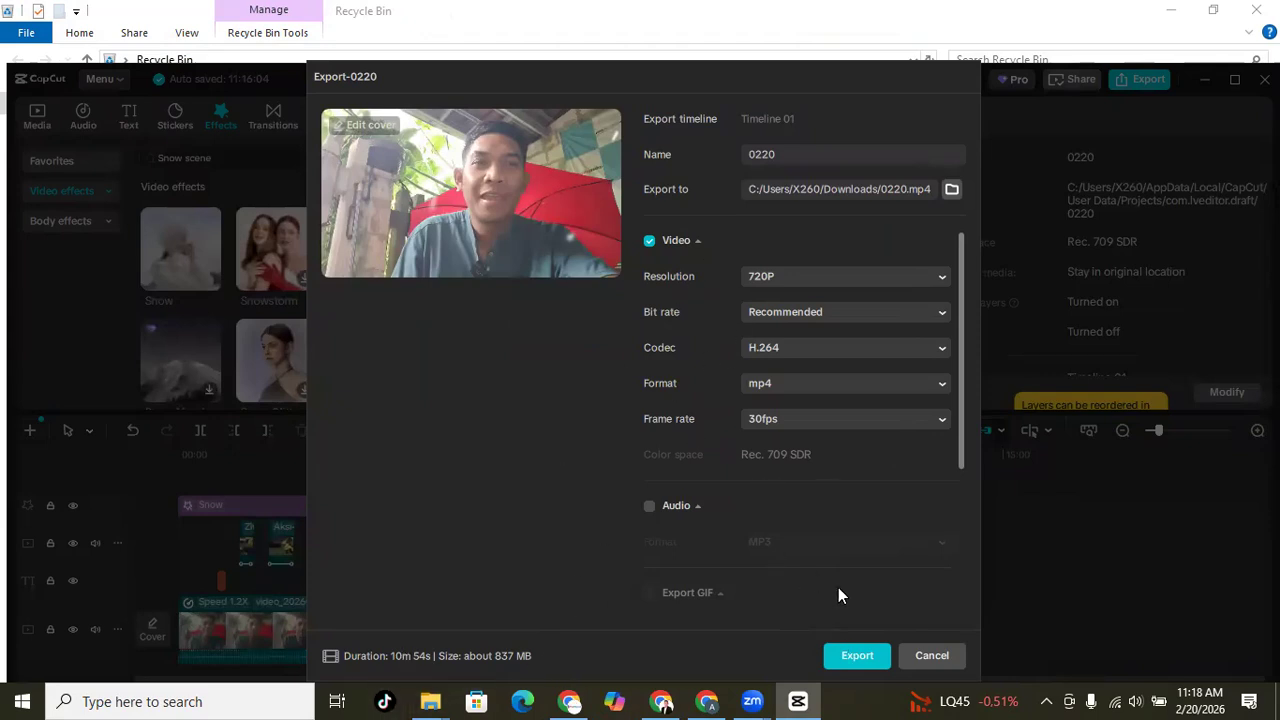
pyautogui.click(857, 655)
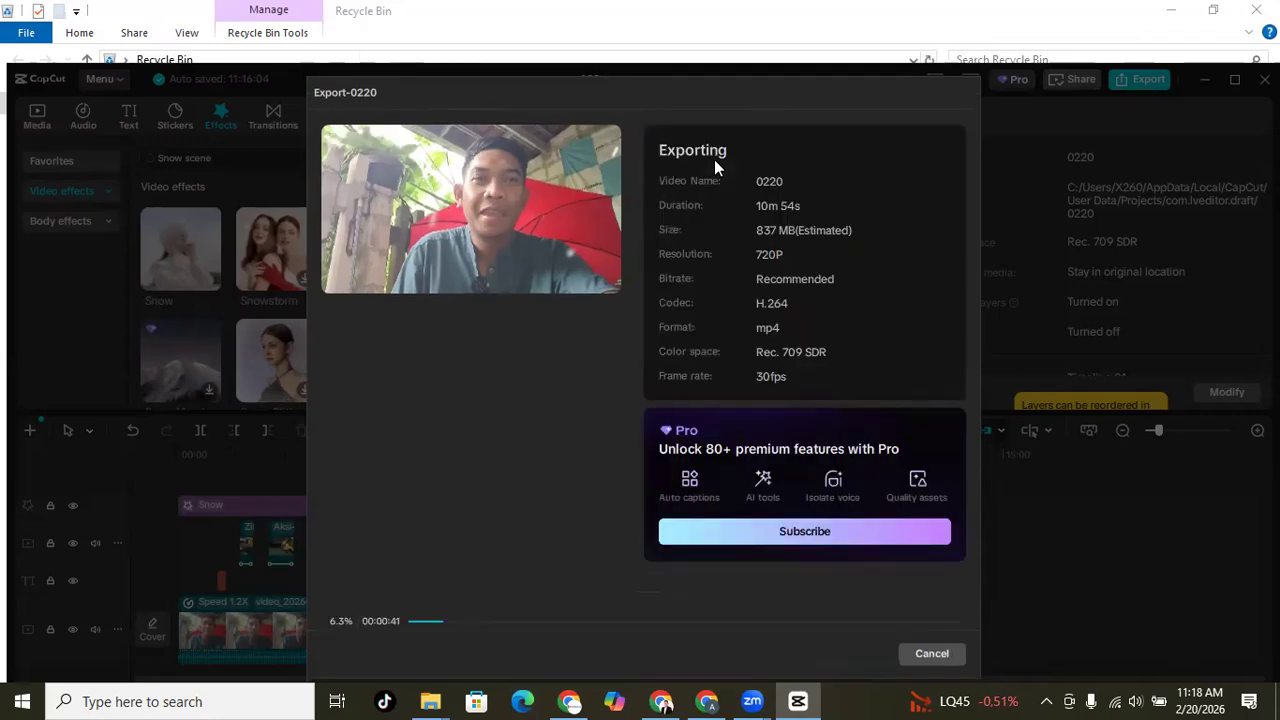